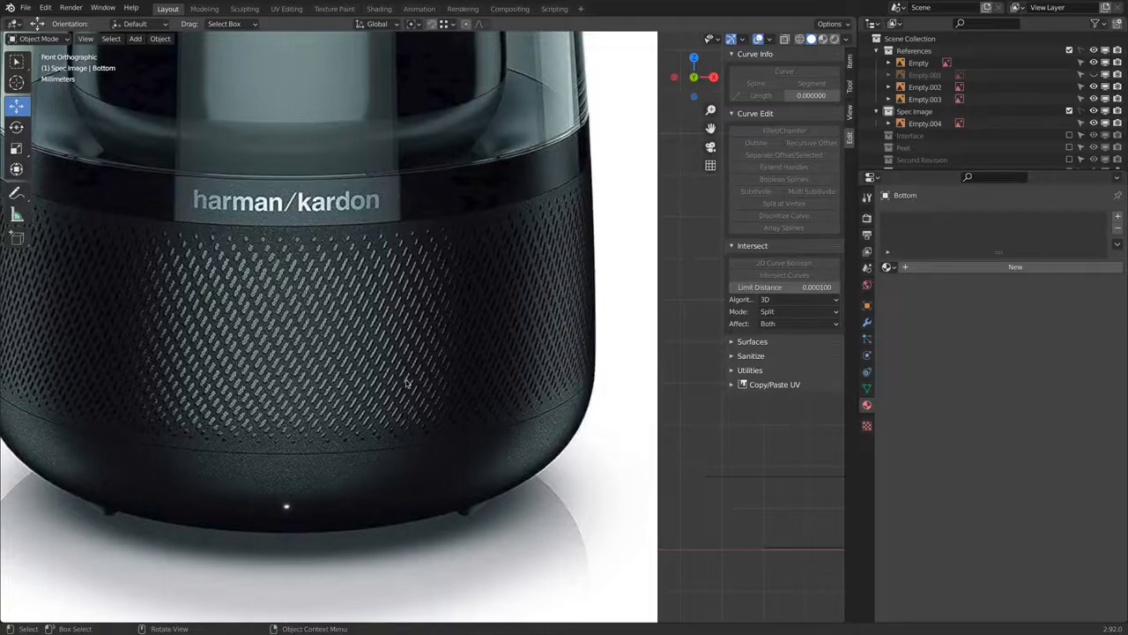
- Add an edge loop around the Bottom mesh, aligned with the line between the logo band and the perforated grille in the reference
scroll(406, 379, "down", 6)
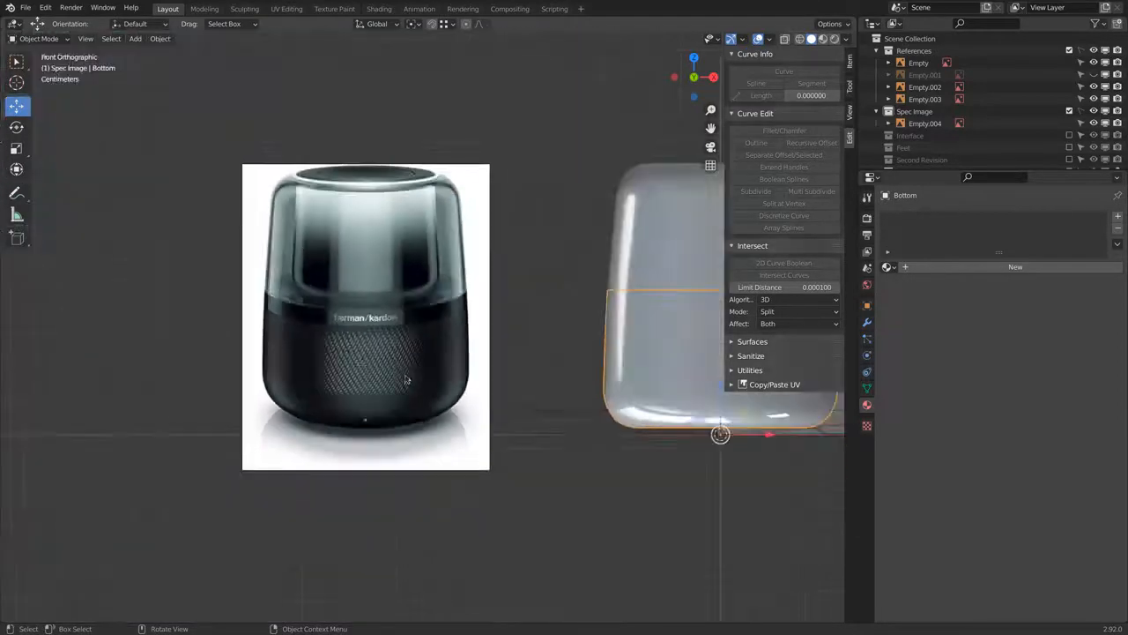
middle_click_drag(536, 346, 322, 331, "shift")
middle_click_drag(521, 294, 445, 266, "shift")
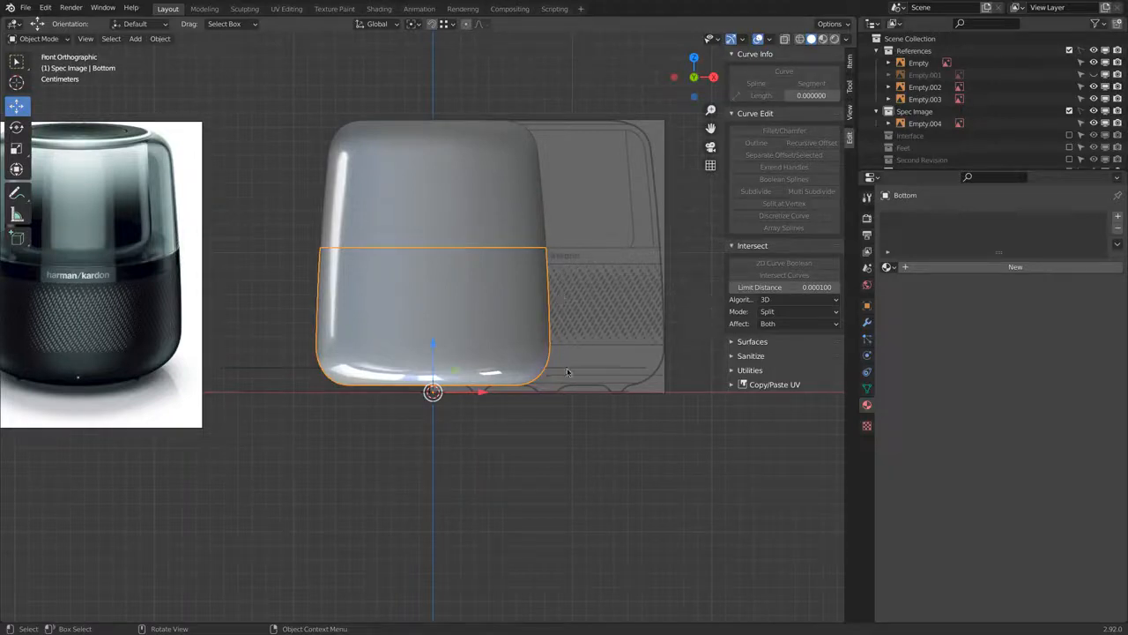
key("Tab")
scroll(535, 311, "up", 8)
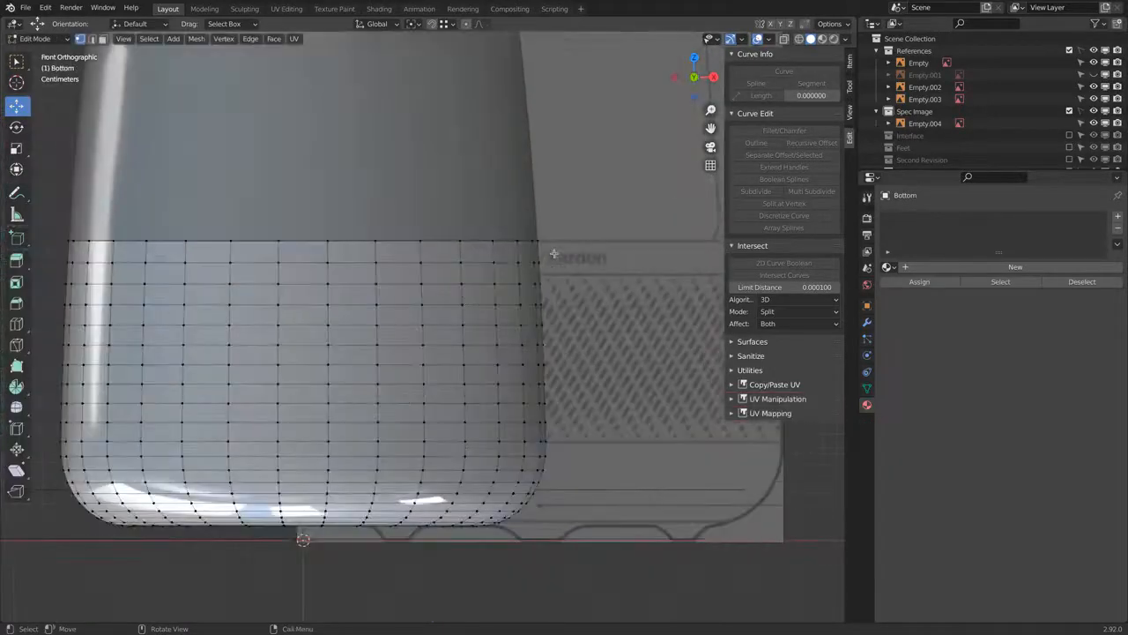
left_click(526, 451, "alt")
scroll(567, 355, "down", 5)
scroll(568, 356, "up", 5)
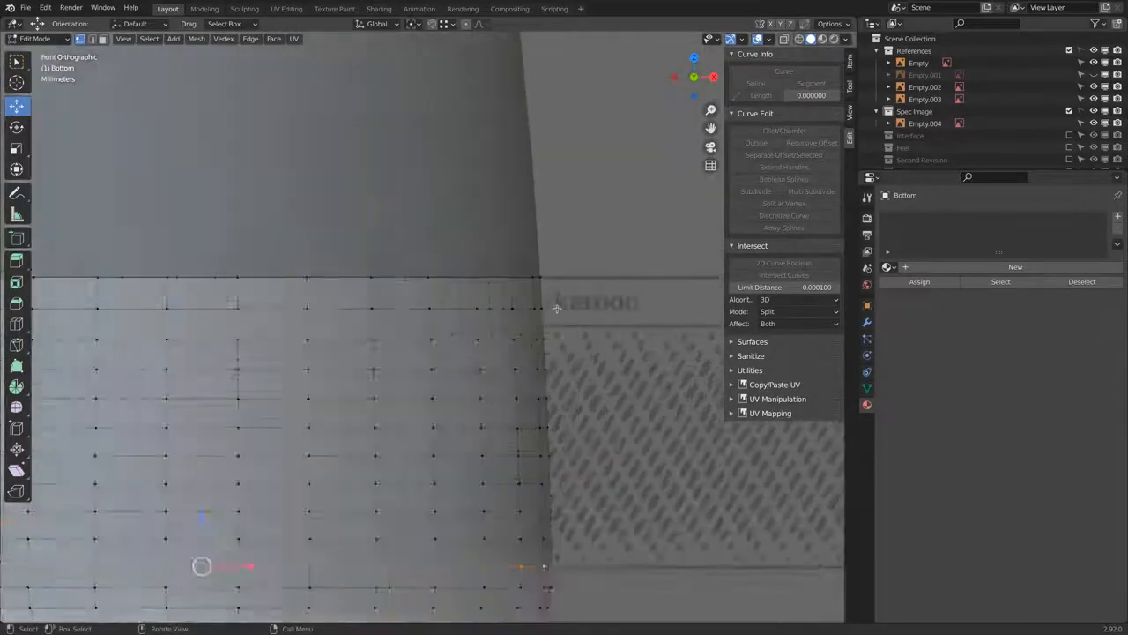
key("ctrl+r")
left_click(553, 328)
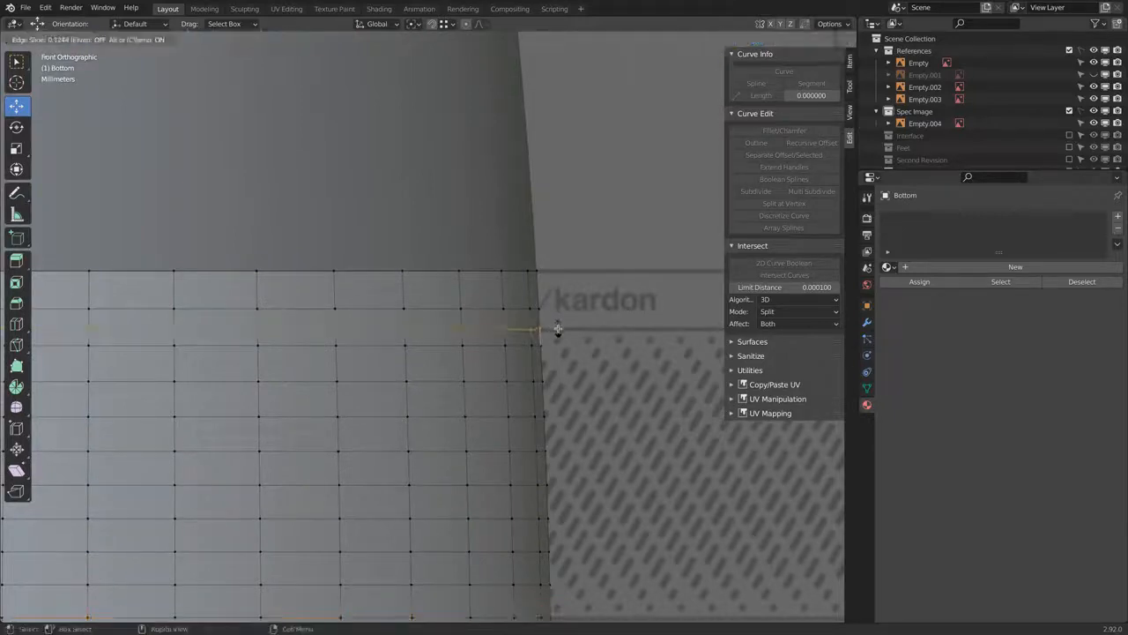
left_click(556, 327)
scroll(555, 328, "down", 5)
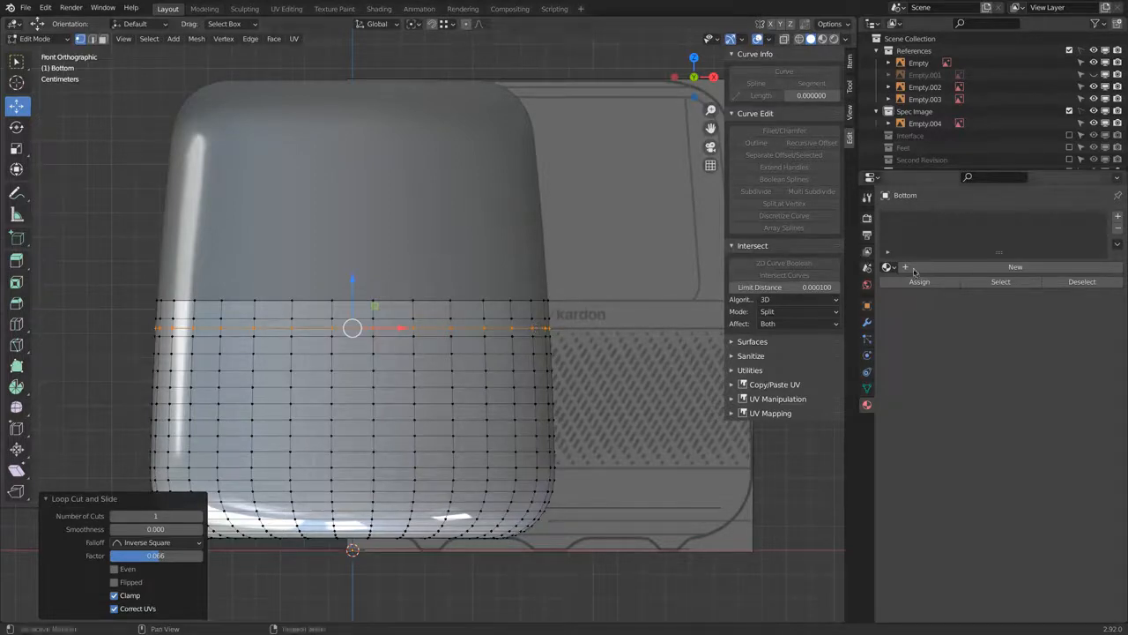
- Create a new material on the Bottom object and name it "Plastic Glossy"
left_click(1035, 269)
left_click(933, 266)
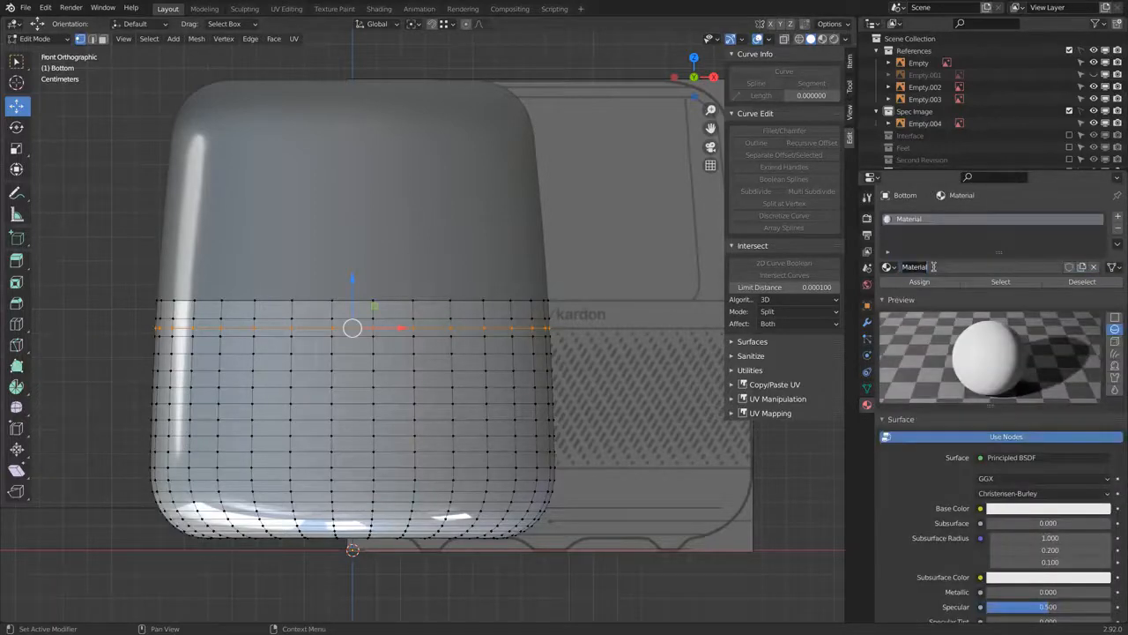
type("Plastic Glossy")
key("Return")
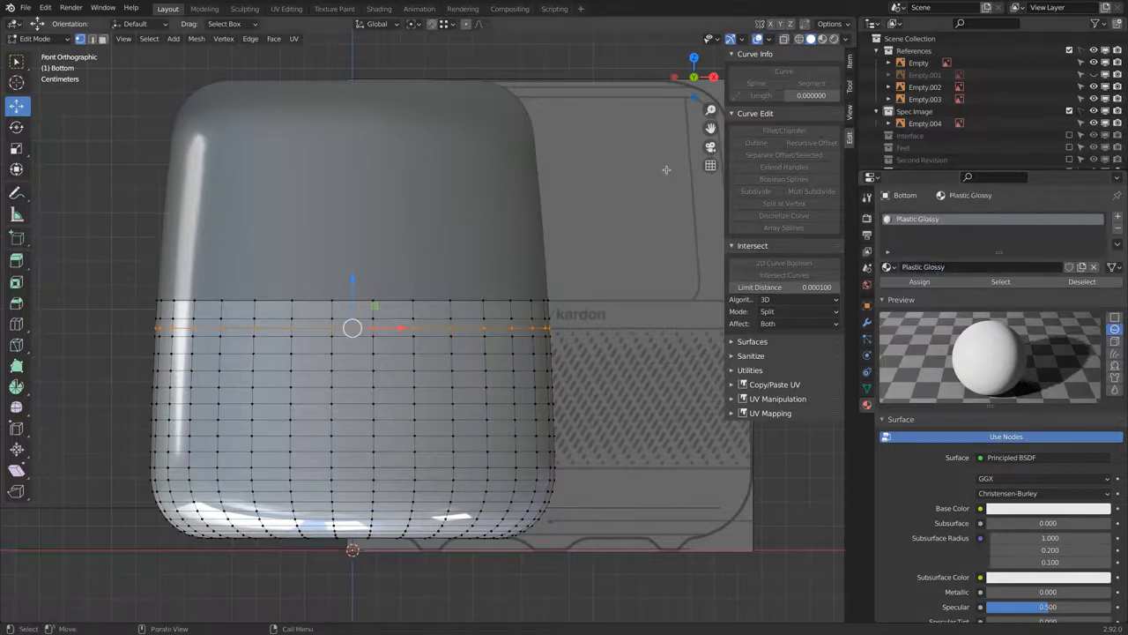
- Darken the Plastic Glossy base color to near black with an HSV value of 0.013
left_click(996, 508)
left_click_drag(1101, 405, 1102, 413)
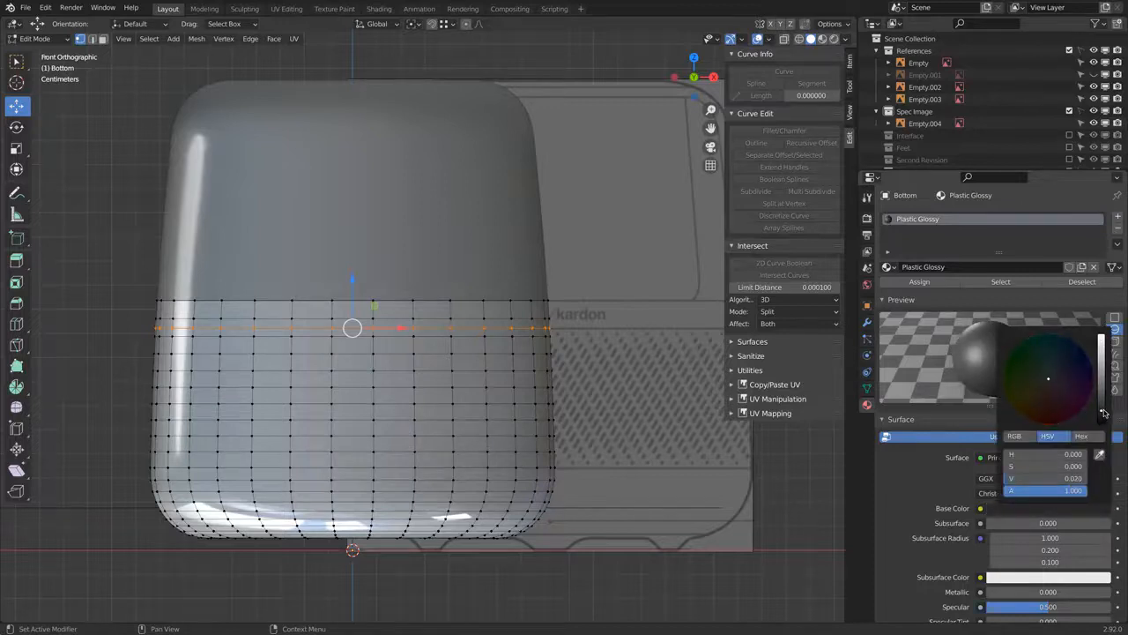
left_click_drag(1102, 413, 1102, 413)
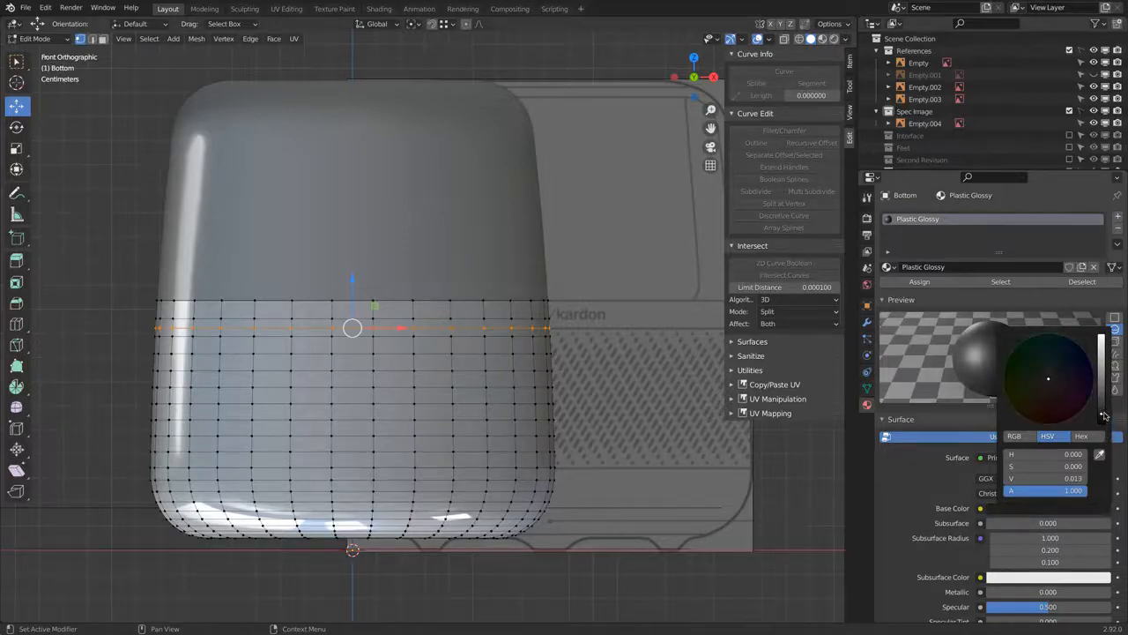
- Set the Plastic Glossy material's roughness to 0.1 and specular to 1
scroll(1013, 423, "down", 5)
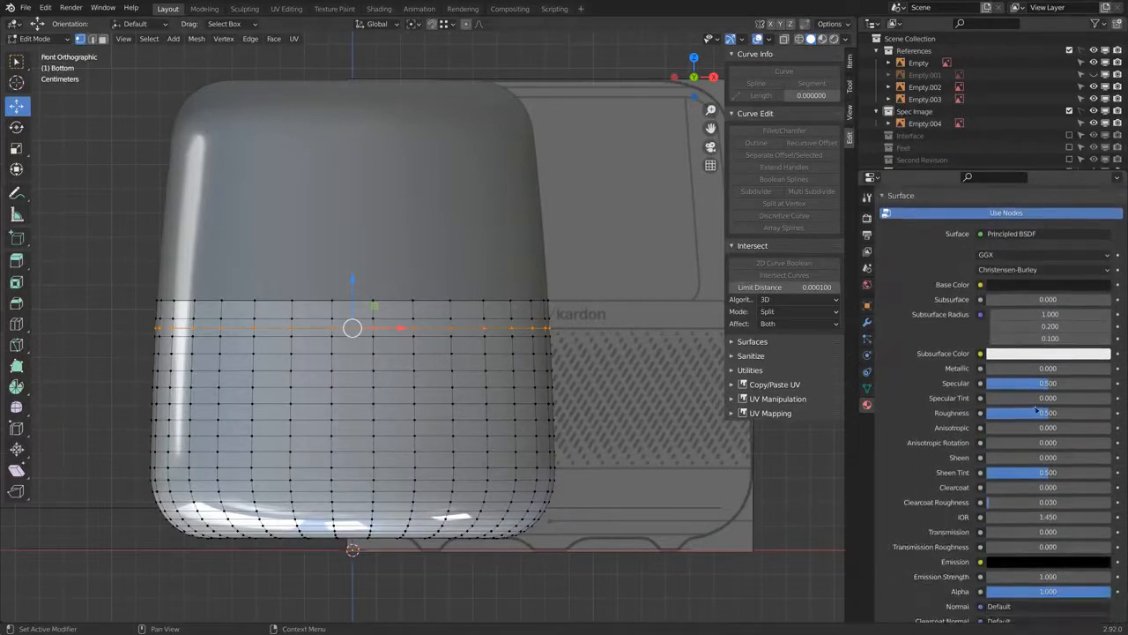
left_click_drag(1038, 412, 1012, 416)
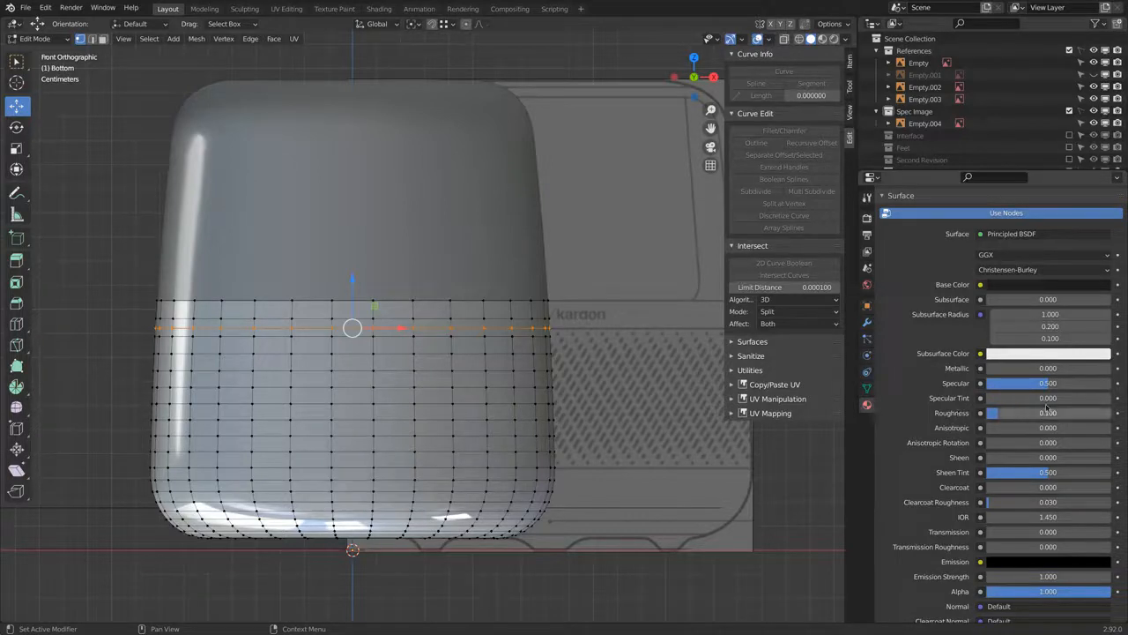
left_click_drag(1050, 385, 1127, 386)
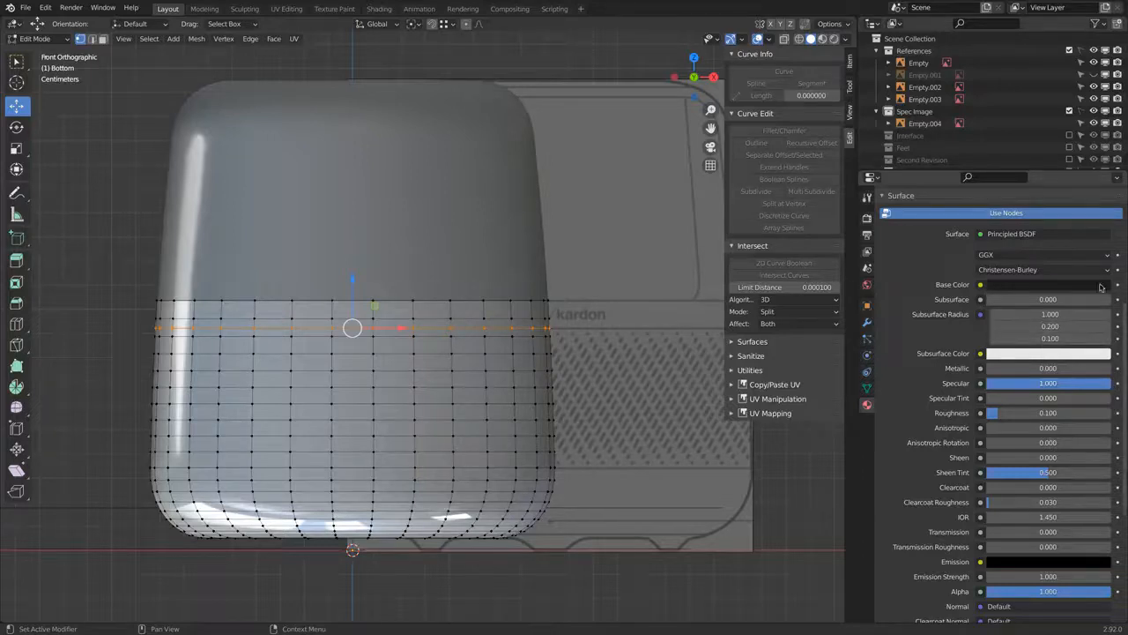
scroll(1048, 267, "up", 5)
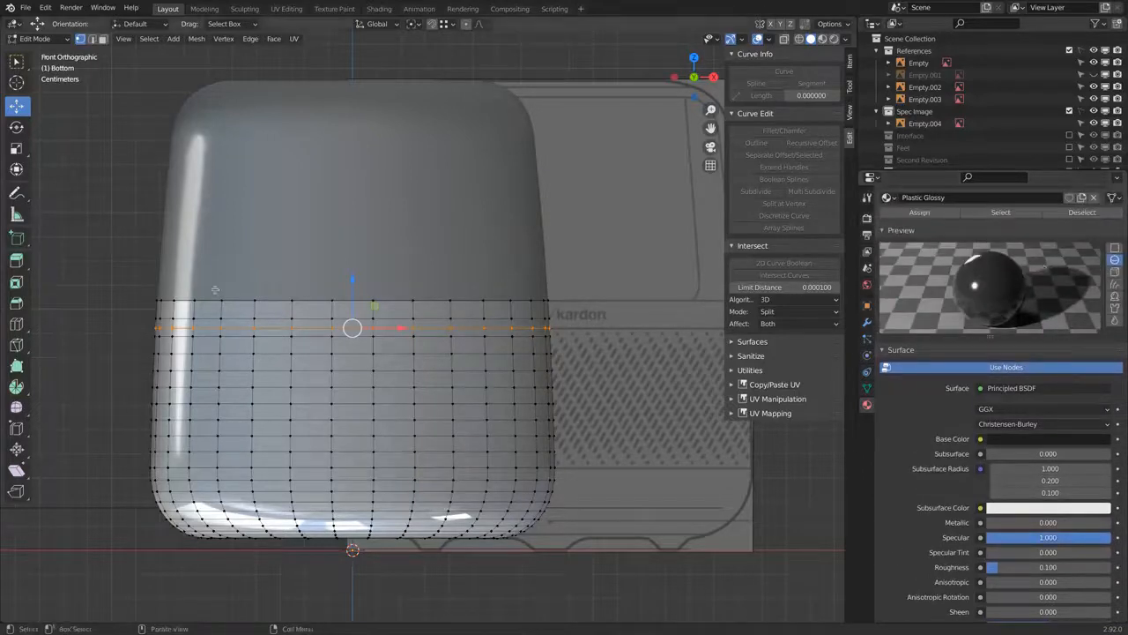
- Switch the viewport to material preview shading and collapse the material's preview section
left_click(822, 38)
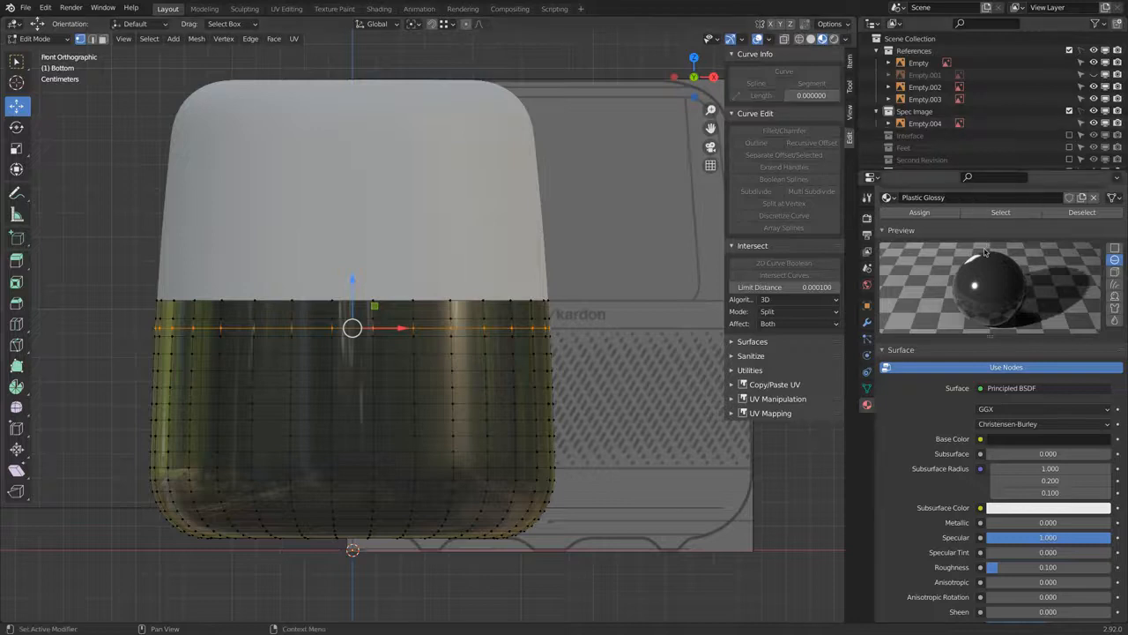
scroll(885, 304, "up", 3)
left_click(881, 300)
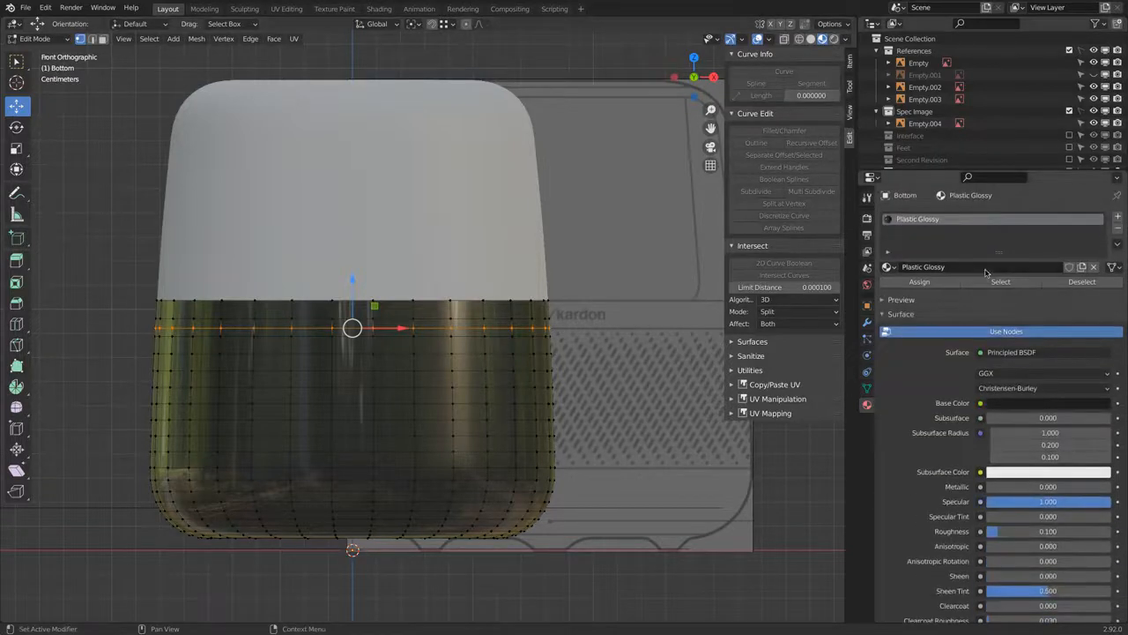
- Add a second material slot to the Bottom object with a new material named "Plastic Bumb"
left_click(1118, 216)
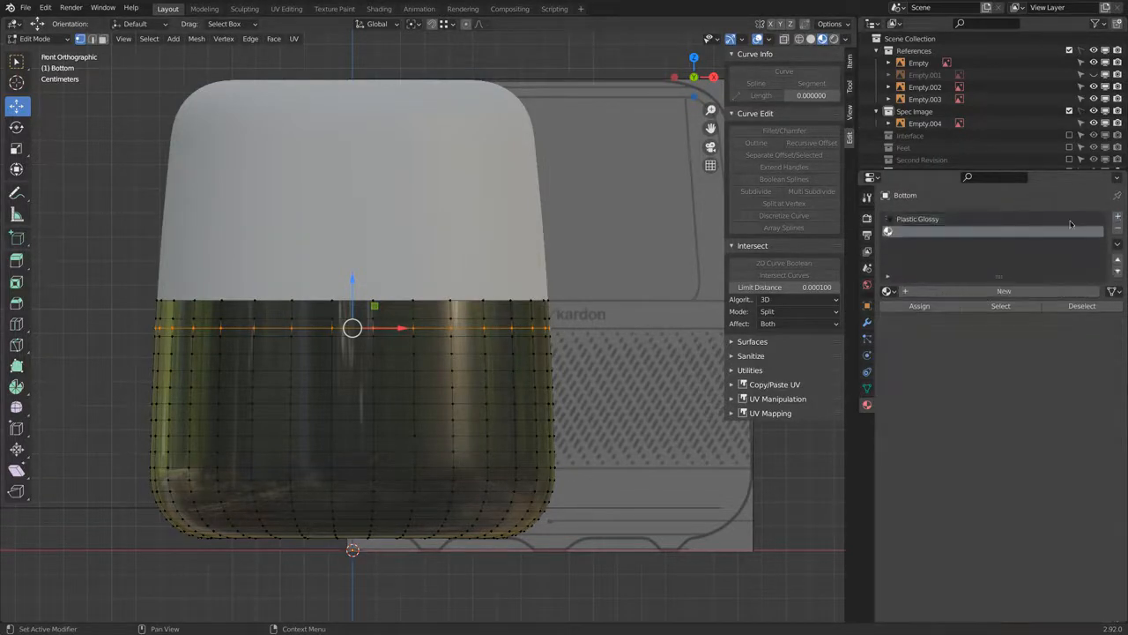
left_click(1006, 290)
double_click(963, 292)
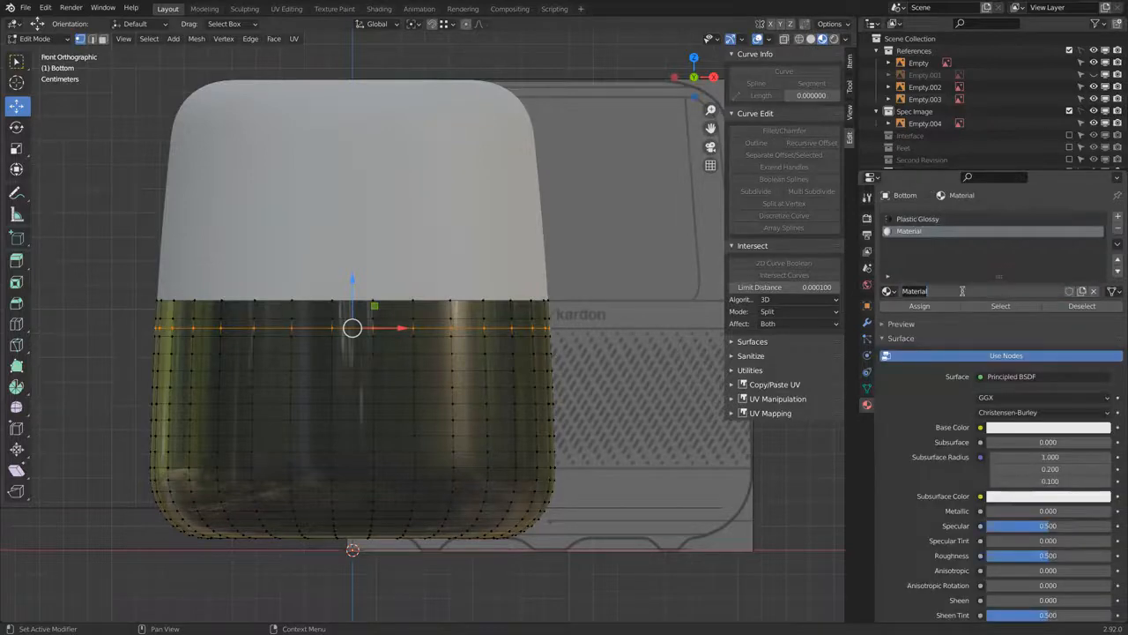
type("Plastic Bumb")
key("Return")
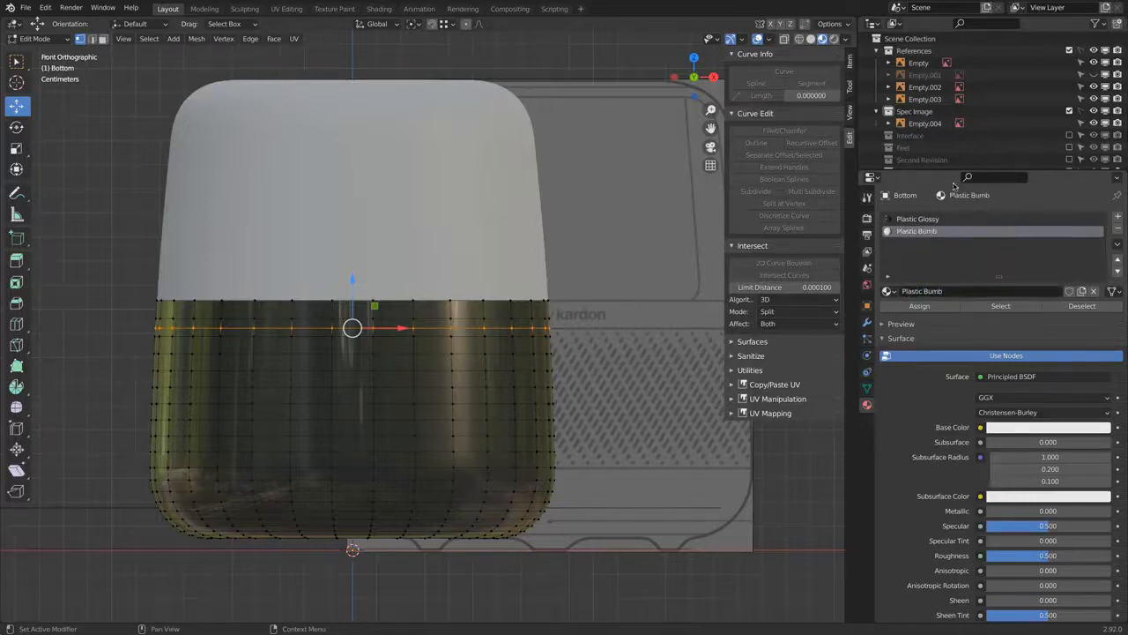
- Copy the base color of Plastic Glossy to the Plastic Bumb material
left_click(934, 218)
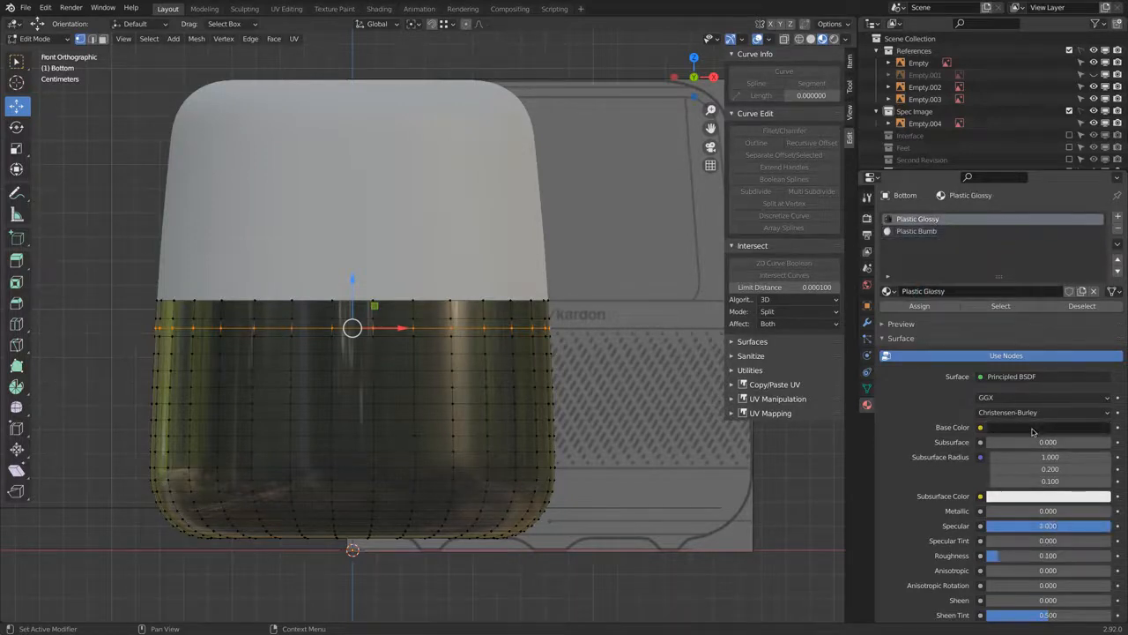
left_click(920, 233)
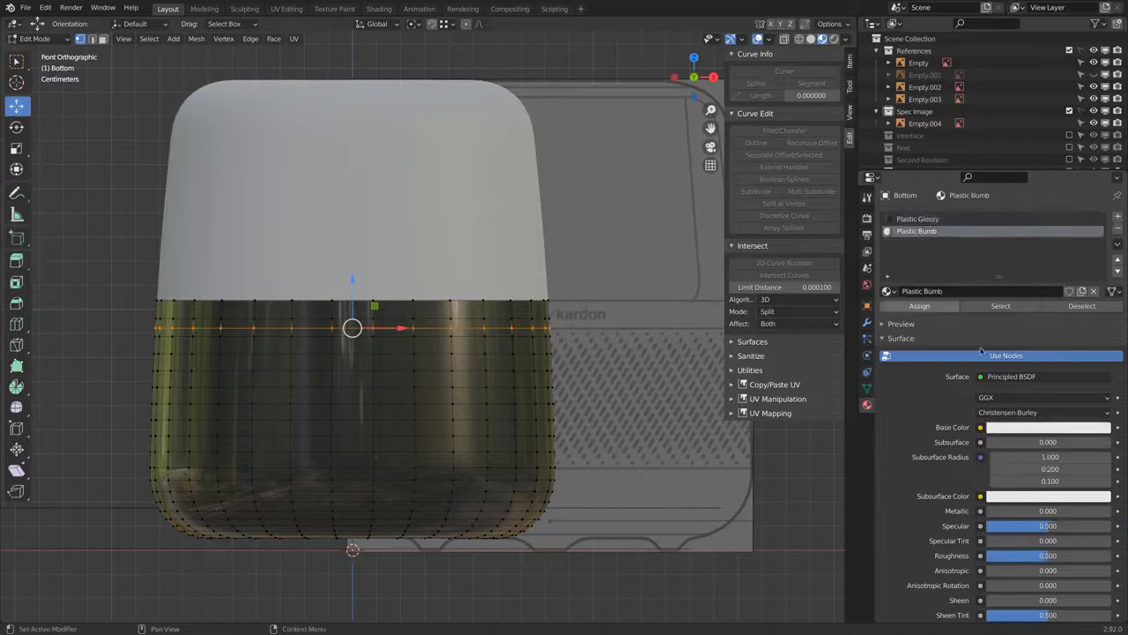
key("ctrl+v")
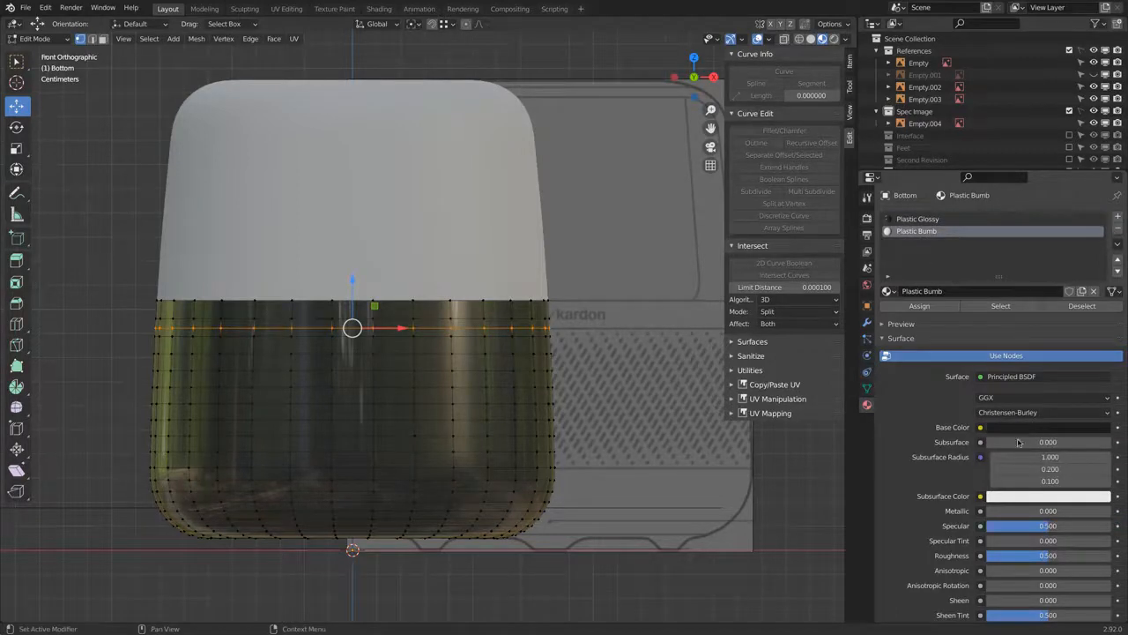
- Set the Plastic Bumb material's roughness to 0.3 and specular to 1
left_click(1025, 558)
type(".3")
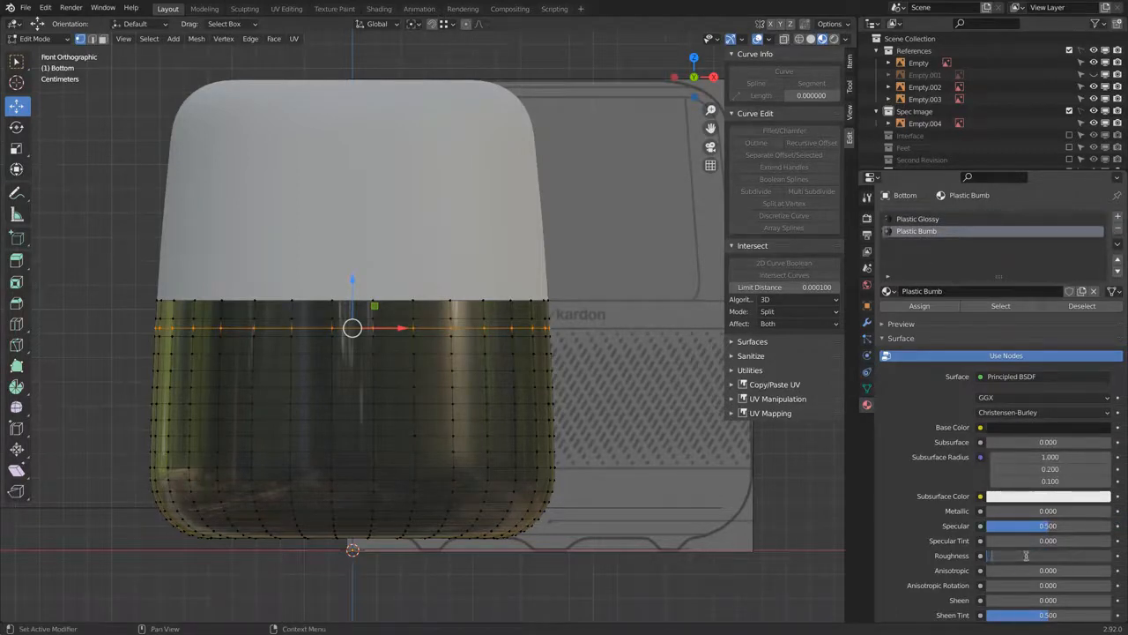
key("Return")
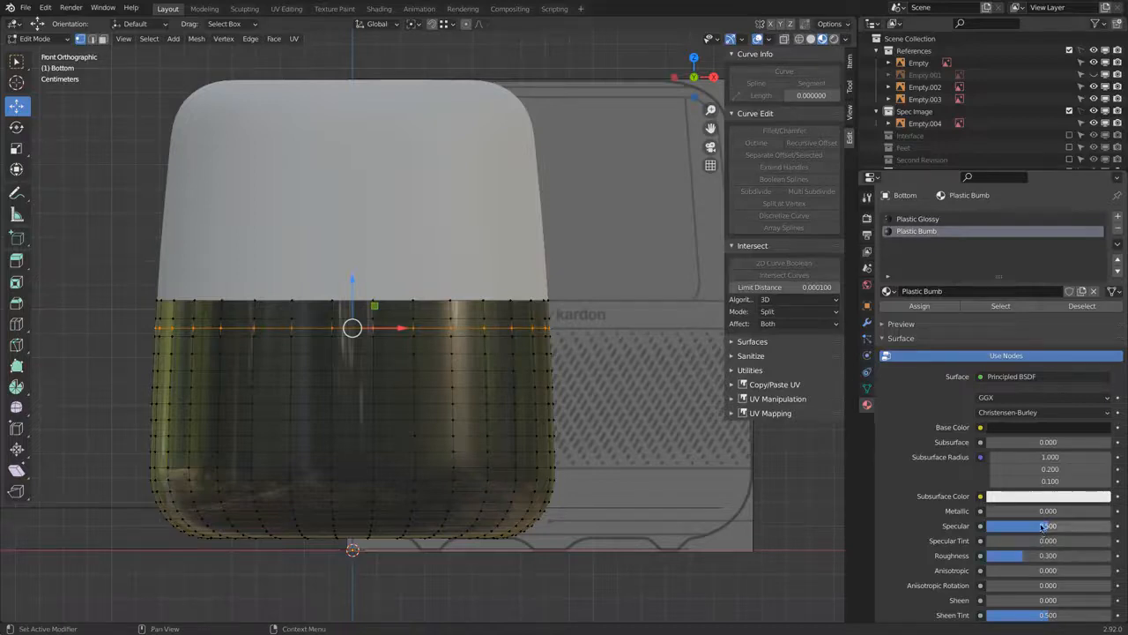
left_click(1041, 526)
type("1")
key("Return")
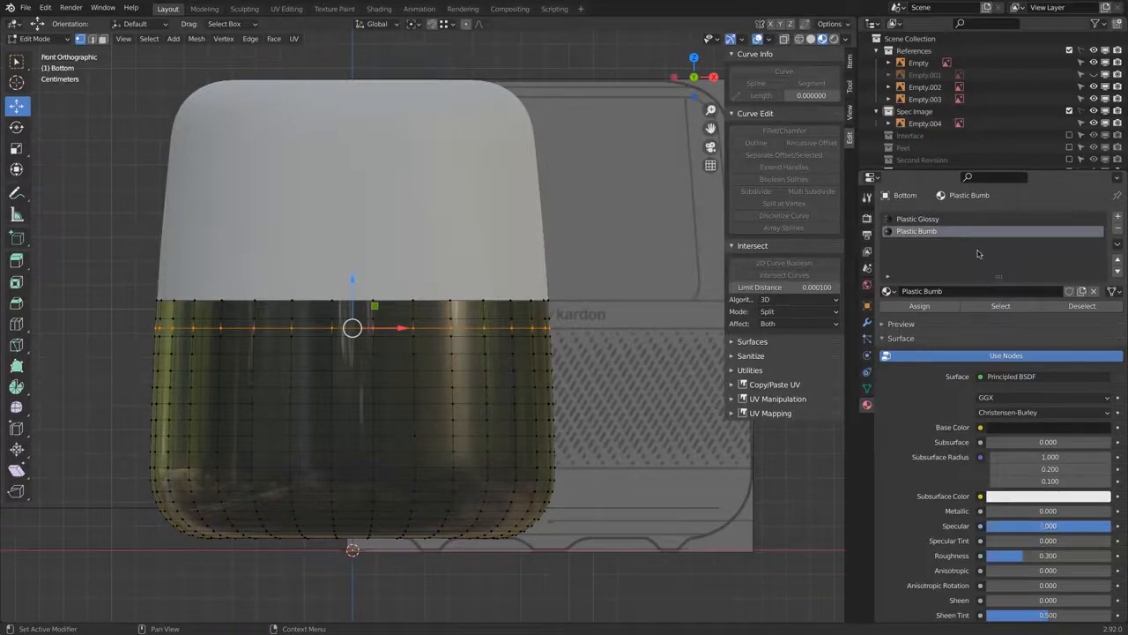
- Compare Plastic Bumb with Plastic Glossy and set the Plastic Bumb roughness to 0.4
left_click(963, 220)
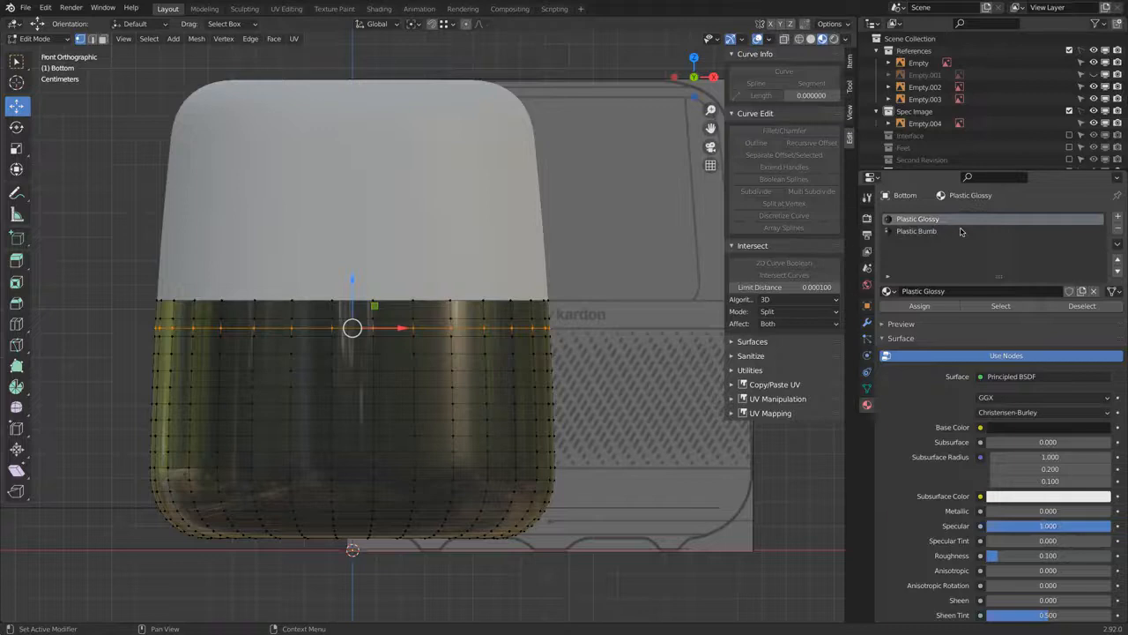
left_click(963, 231)
left_click(1055, 558)
type(".4")
key("Return")
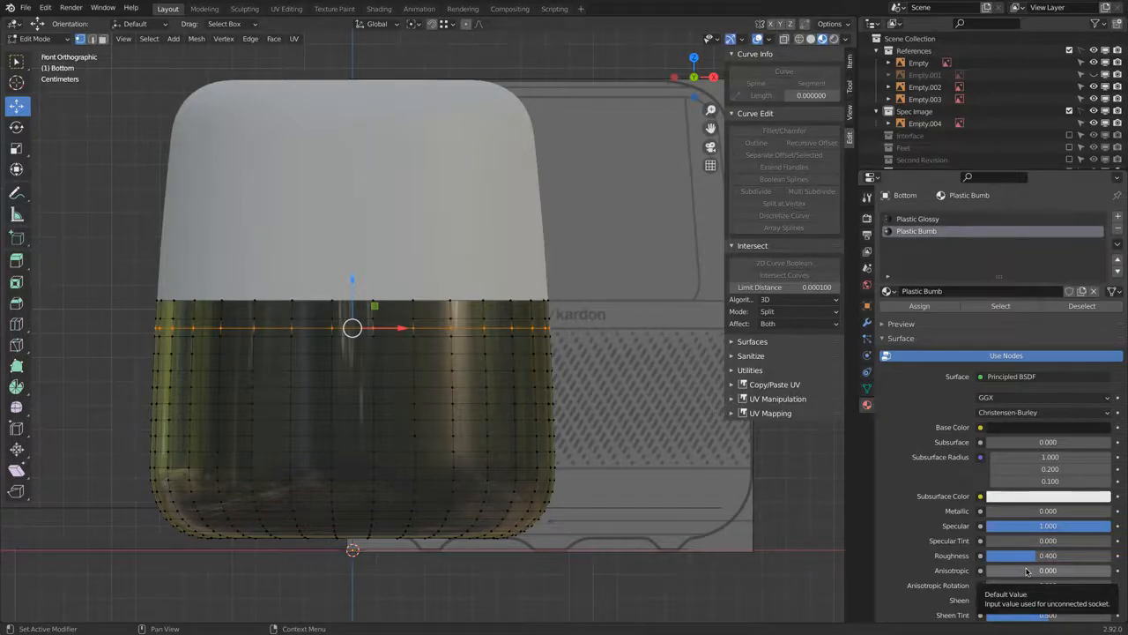
left_click(948, 221)
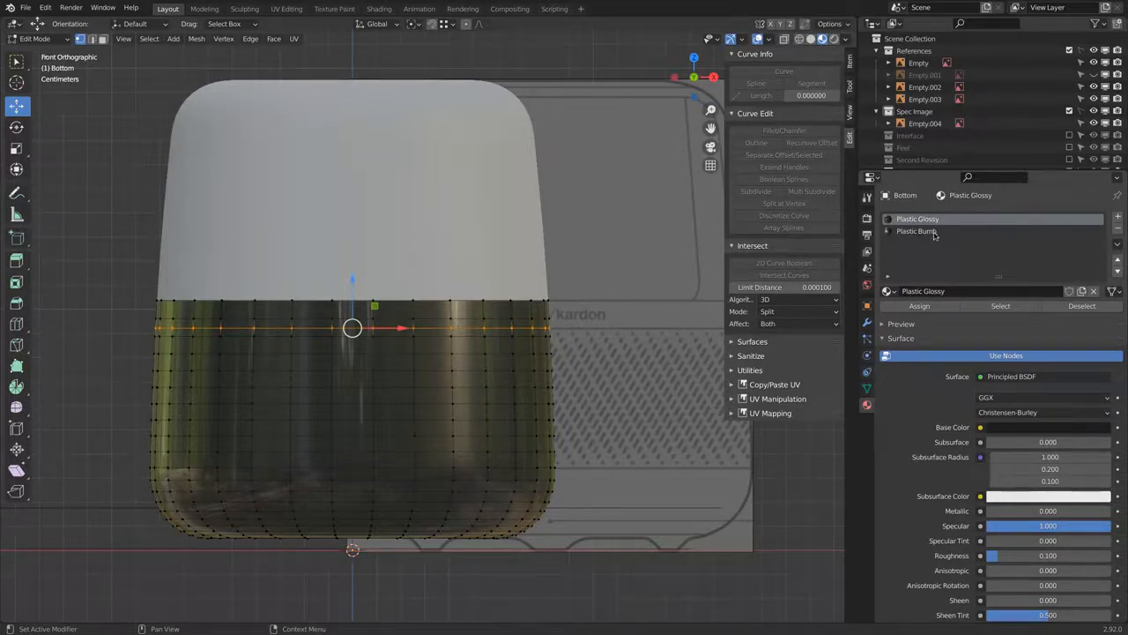
left_click(936, 231)
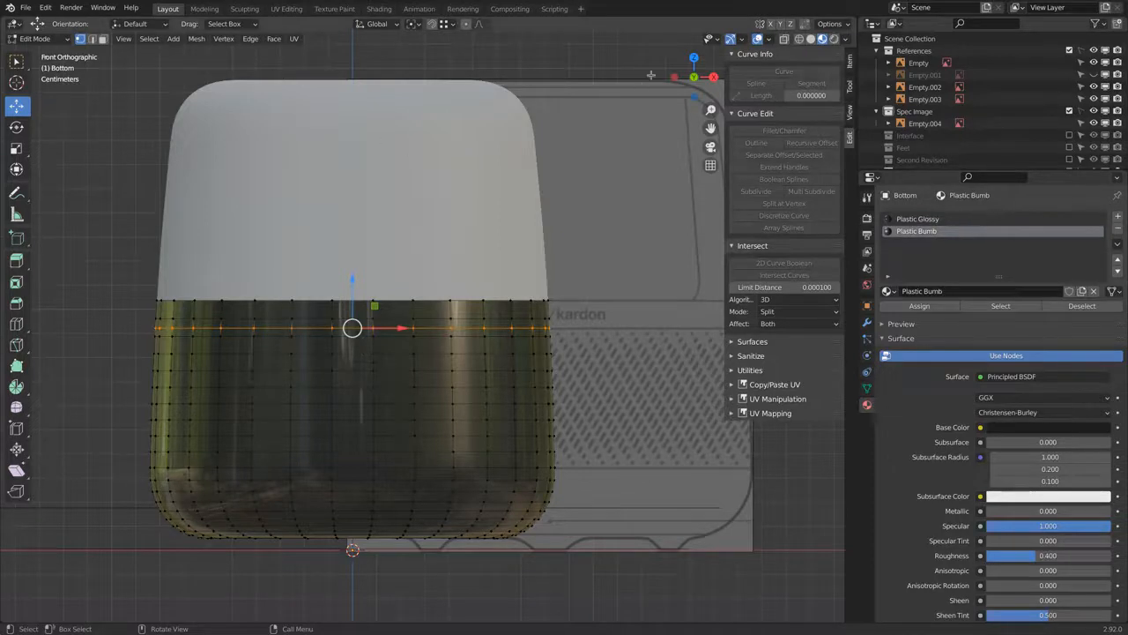
- Switch the viewport to wireframe and select all linked geometry of the Bottom mesh
left_click(798, 39)
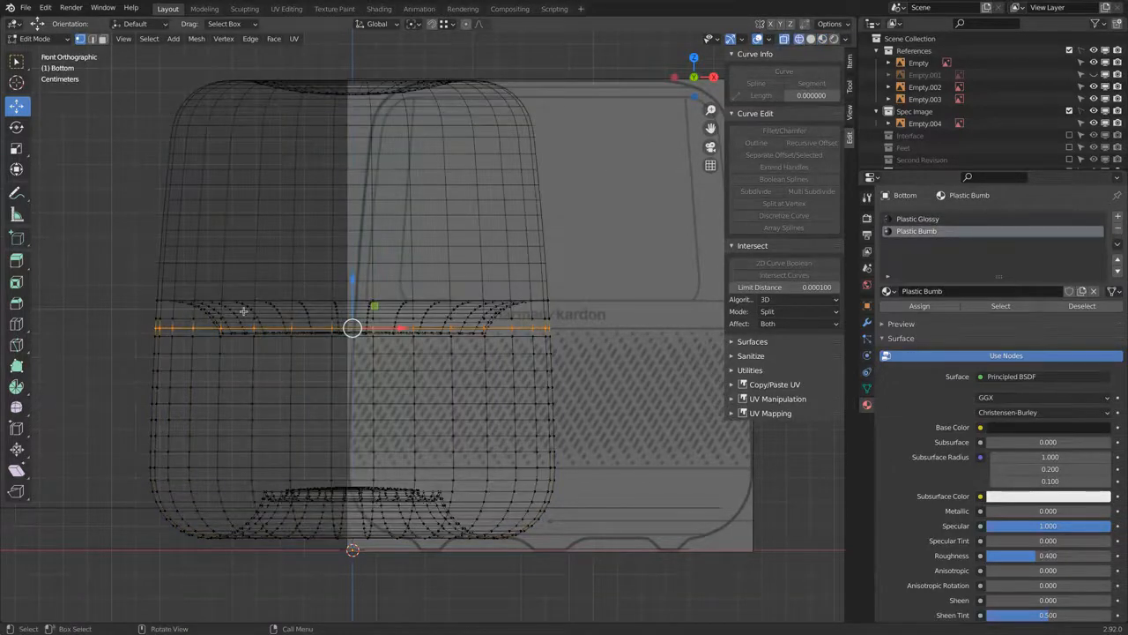
key("l")
middle_click_drag(243, 310, 301, 398)
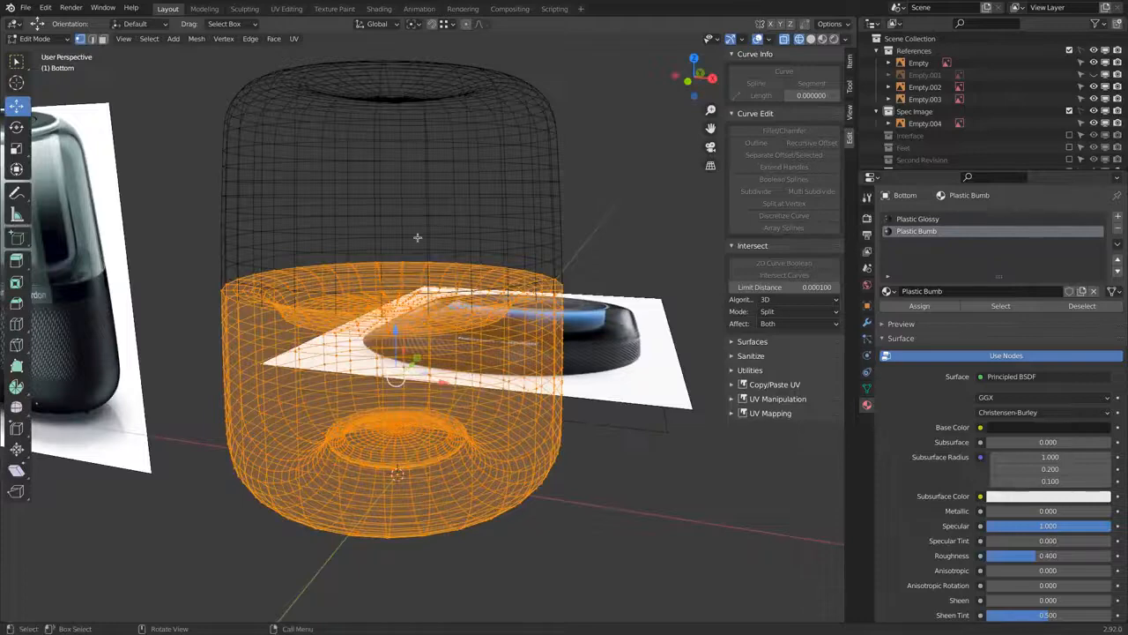
scroll(297, 215, "down", 1)
- Return to Object Mode, hide the Top object and select the Bottom object
left_click(34, 38)
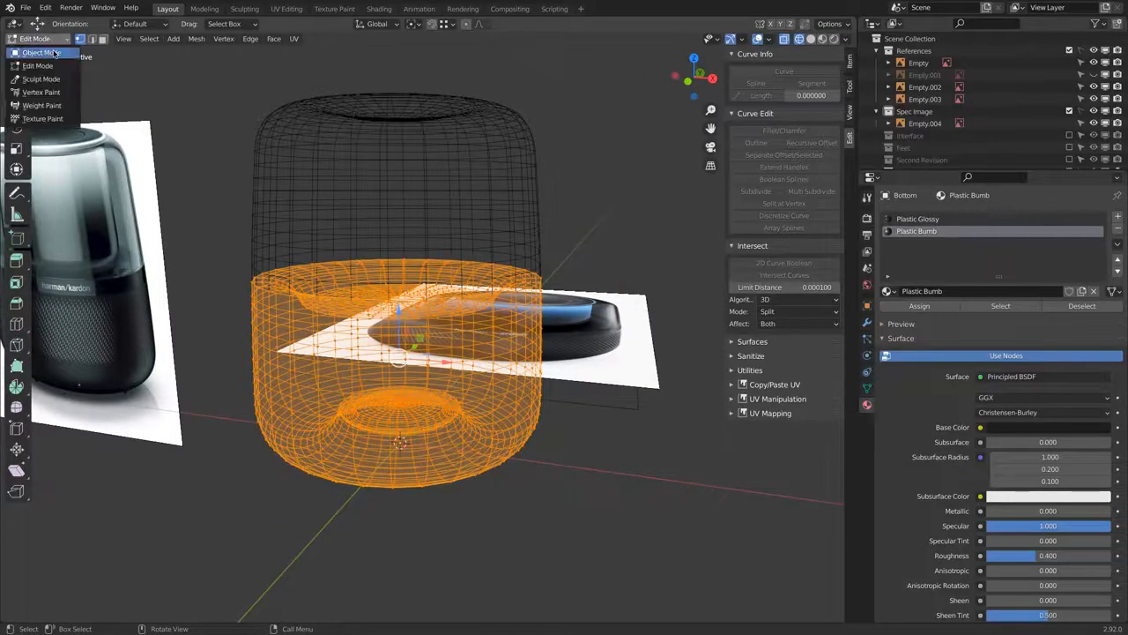
left_click(35, 50)
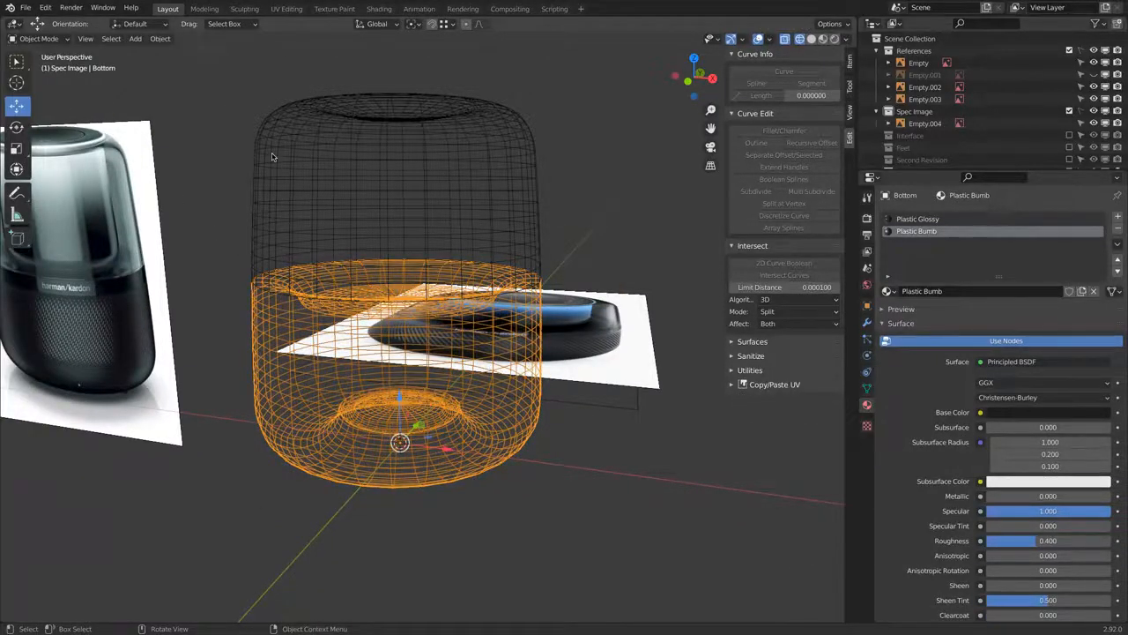
left_click(261, 194)
key("h")
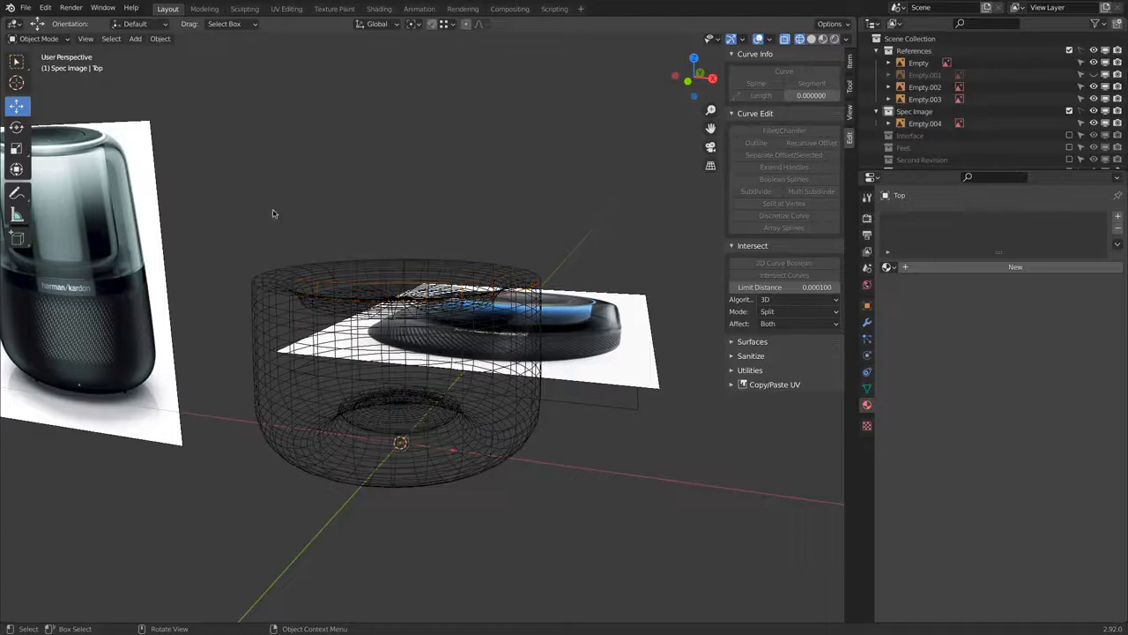
left_click(370, 269)
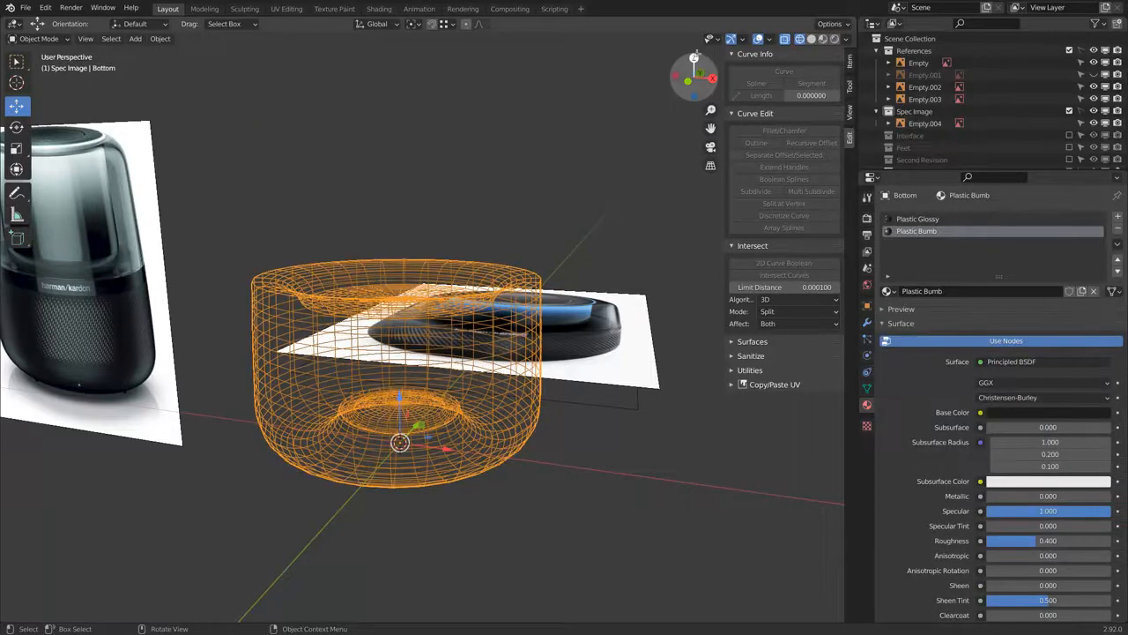
- Switch the viewport to solid shading, edit the Bottom mesh and select the face loop around its upper rim
left_click(693, 58)
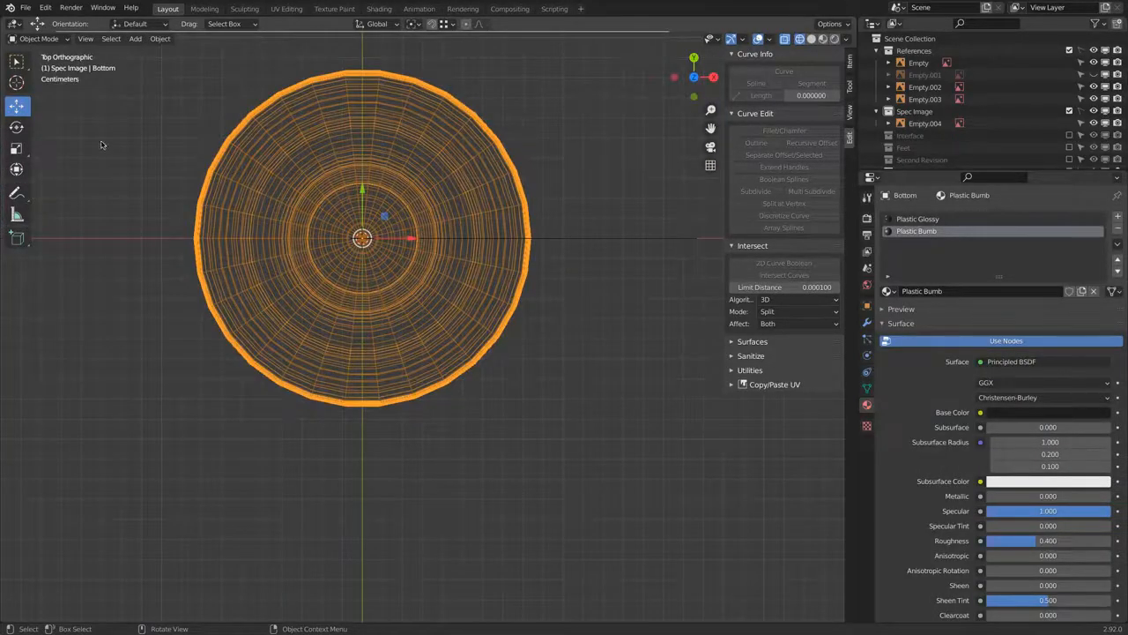
left_click(811, 39)
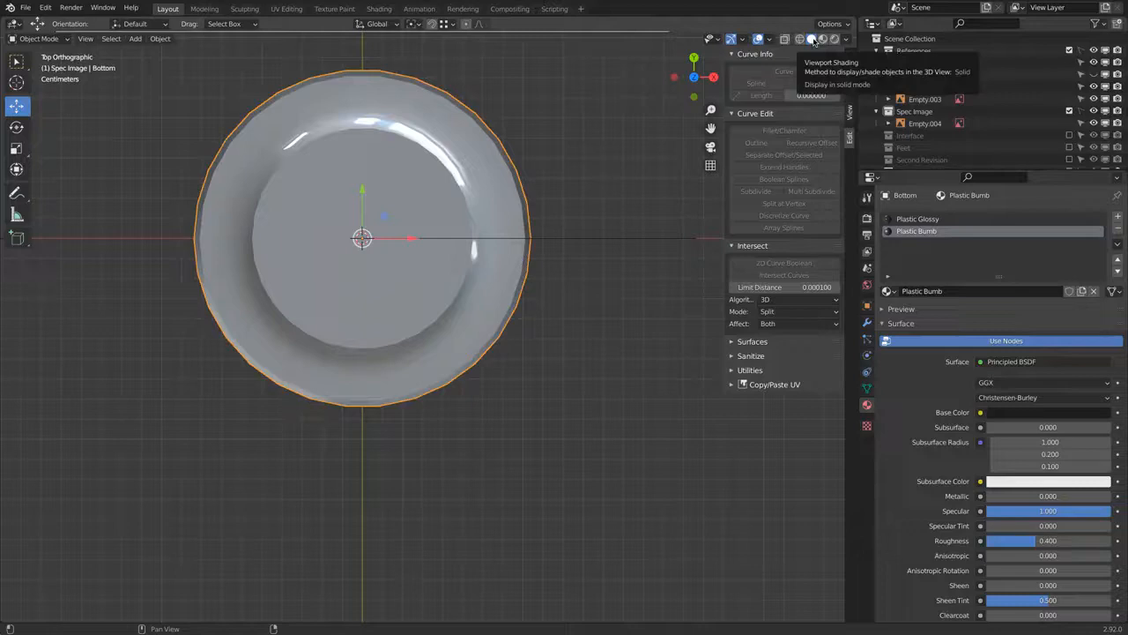
key("Tab")
middle_click_drag(490, 146, 489, 243)
left_click(103, 39)
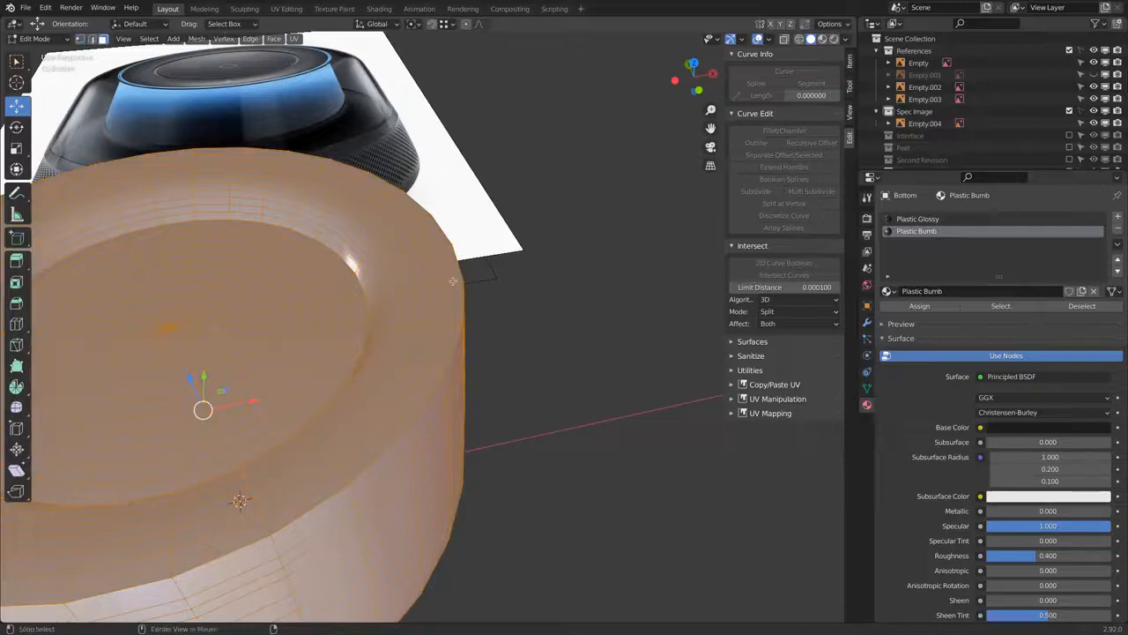
left_click(452, 280, "alt")
scroll(442, 292, "down", 3)
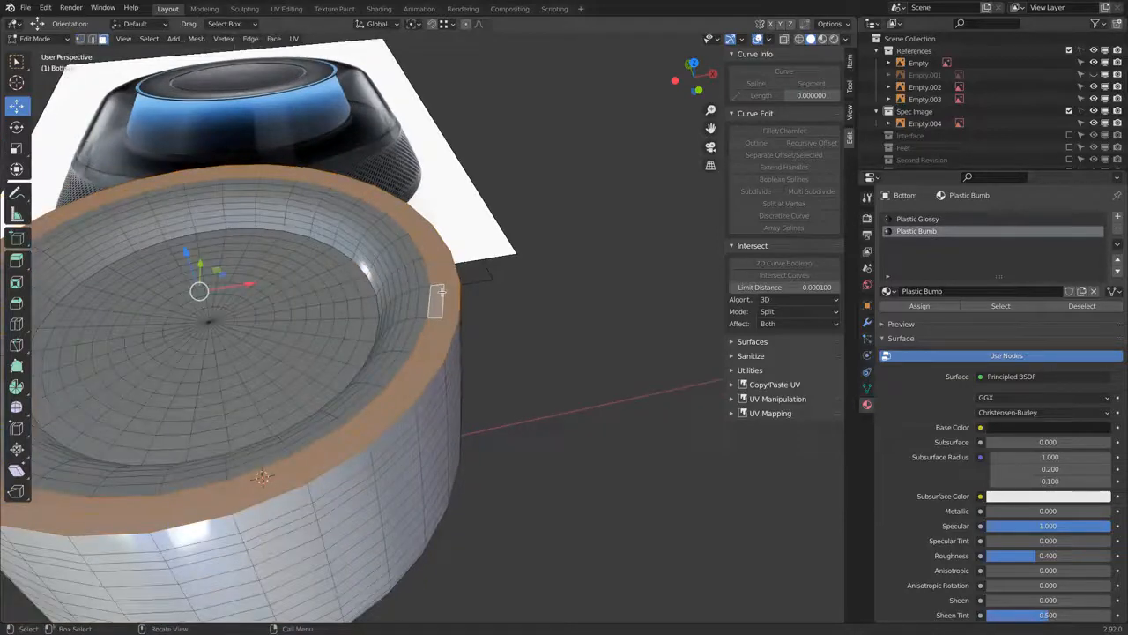
- Add all faces inside the upper rim with Circle Select from the top view and separate the selection into its own object
left_click(694, 63)
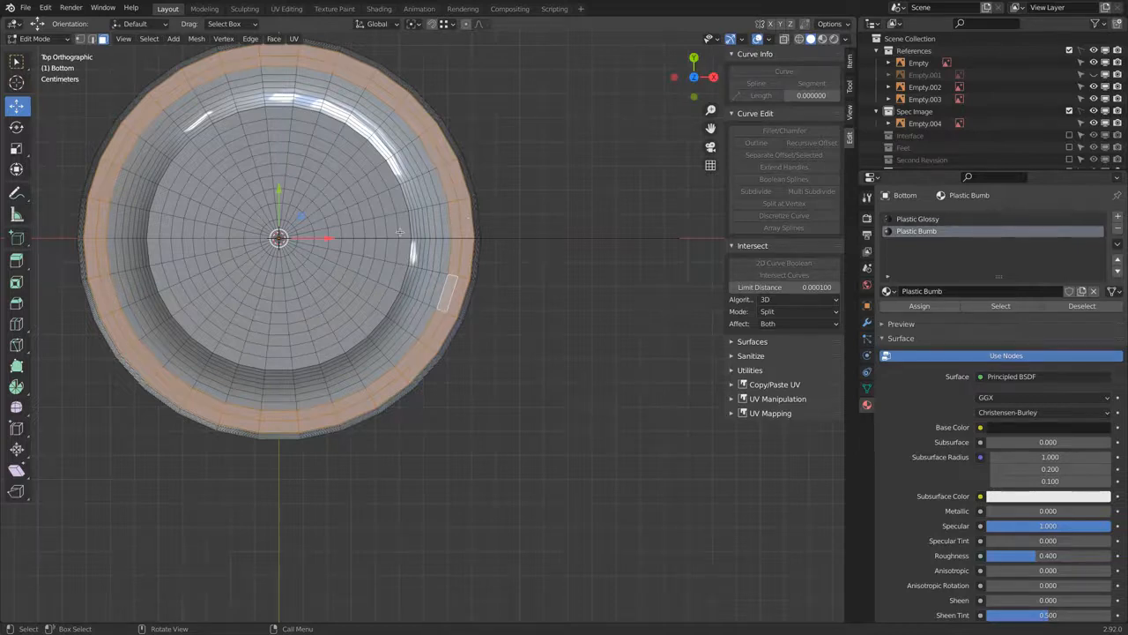
key("c")
scroll(273, 233, "down", 12)
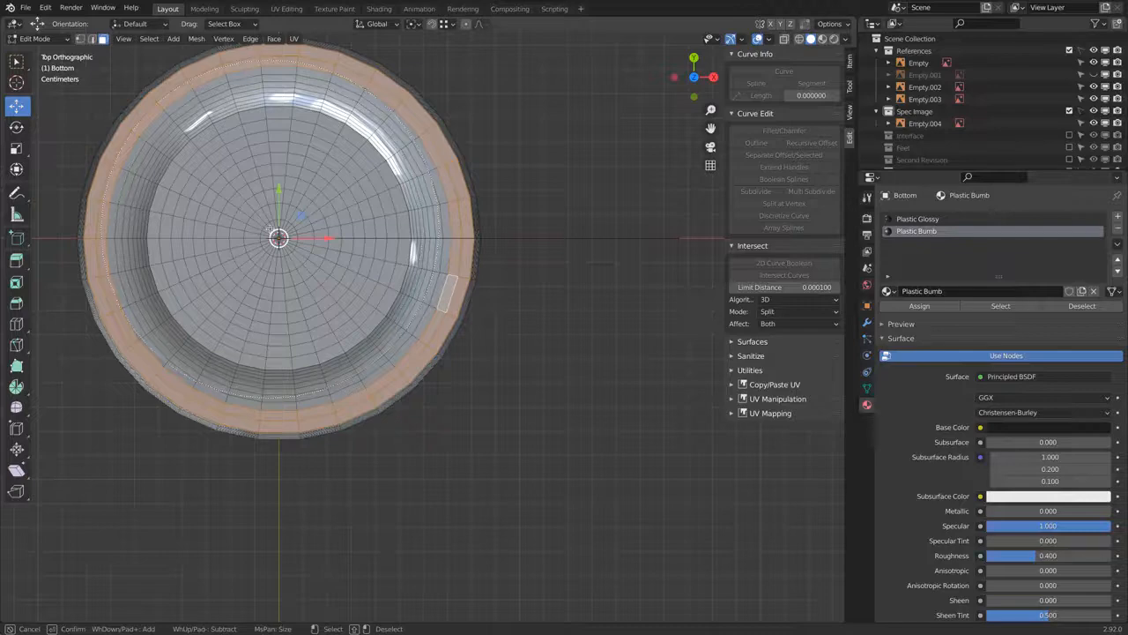
left_click(278, 237)
right_click(622, 322)
mouse_move(596, 368)
middle_mouse_down()
mouse_move(589, 342)
mouse_move(608, 280)
middle_mouse_up()
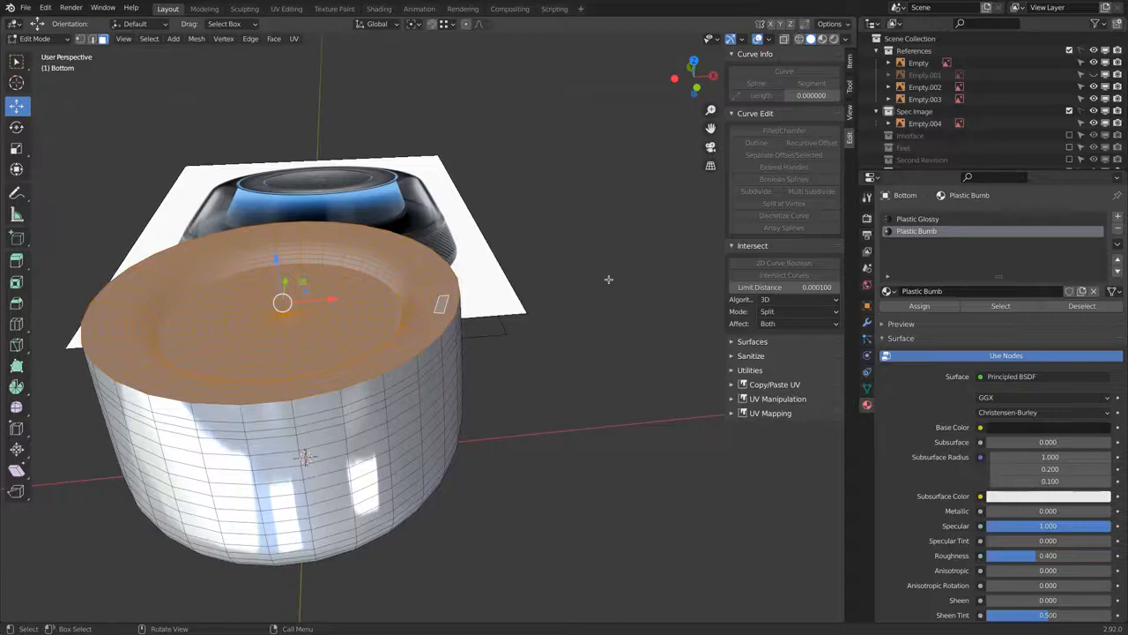
left_click(196, 39)
mouse_move(216, 103)
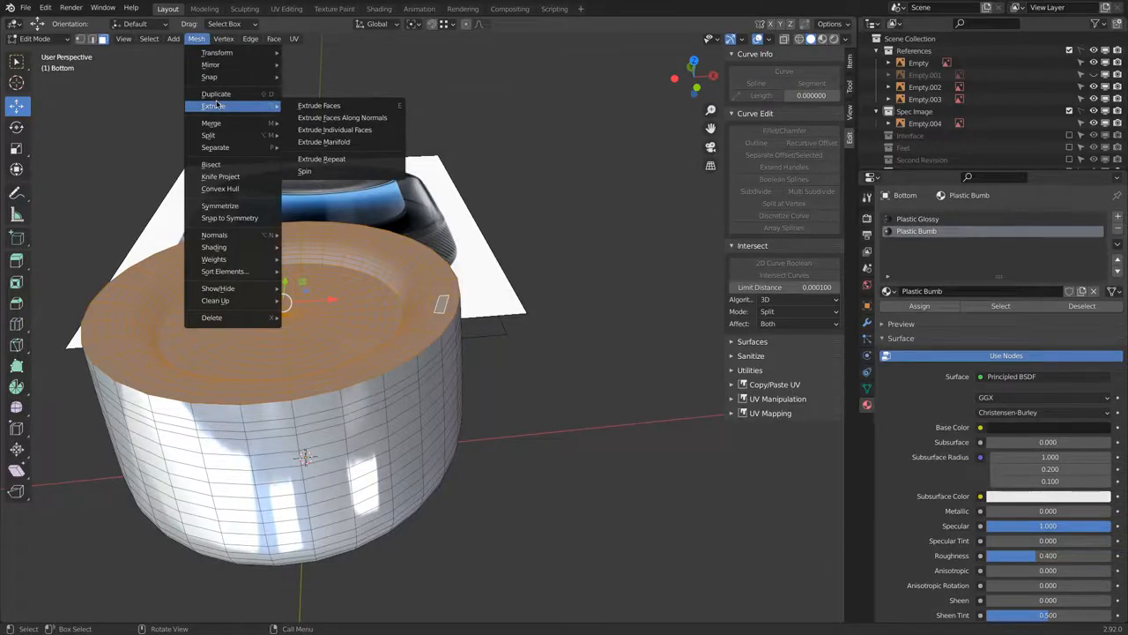
mouse_move(215, 147)
left_click(310, 148)
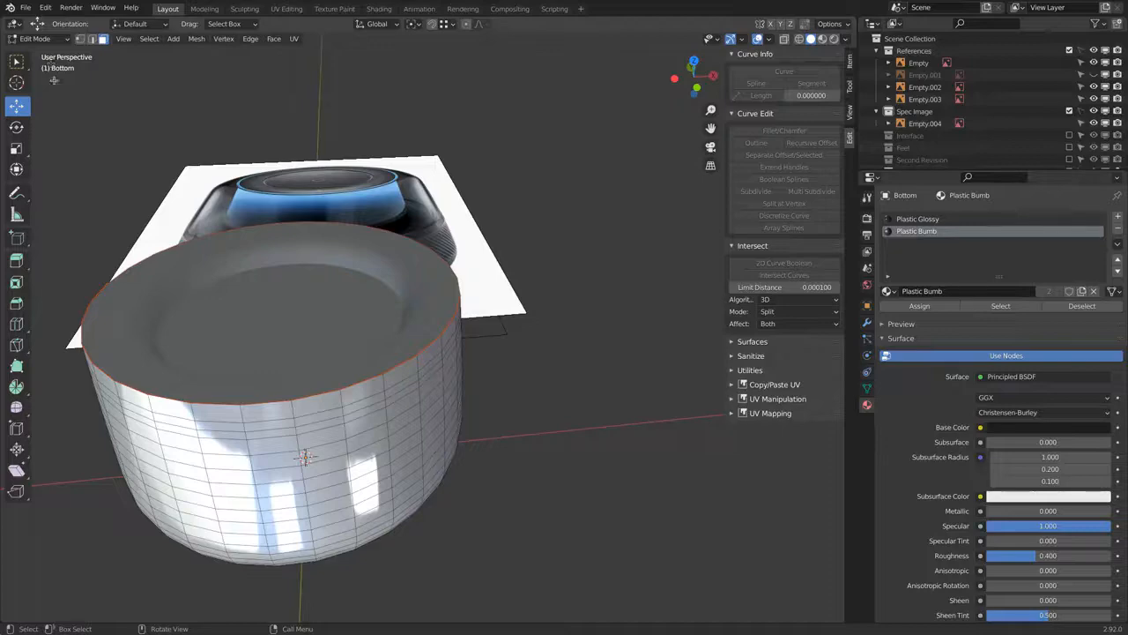
- Select the face loop running around the edge of the recess on the underside of the Bottom mesh
middle_click_drag(375, 501, 458, 261)
scroll(480, 344, "up", 4)
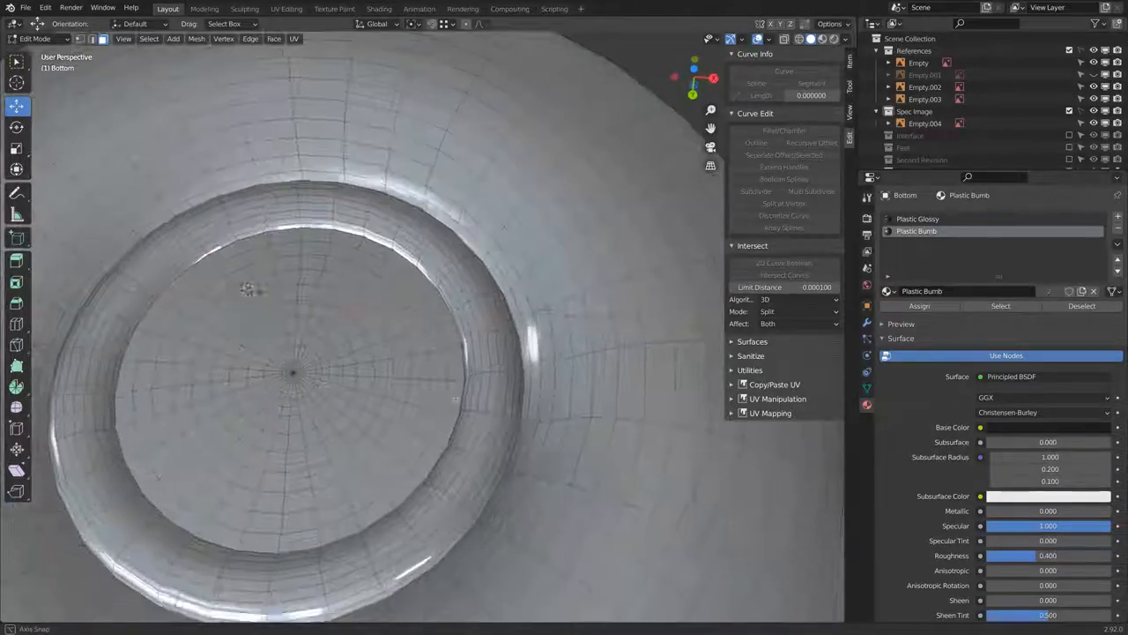
middle_click_drag(506, 433, 510, 408)
scroll(510, 408, "up", 6)
left_click(481, 339, "alt")
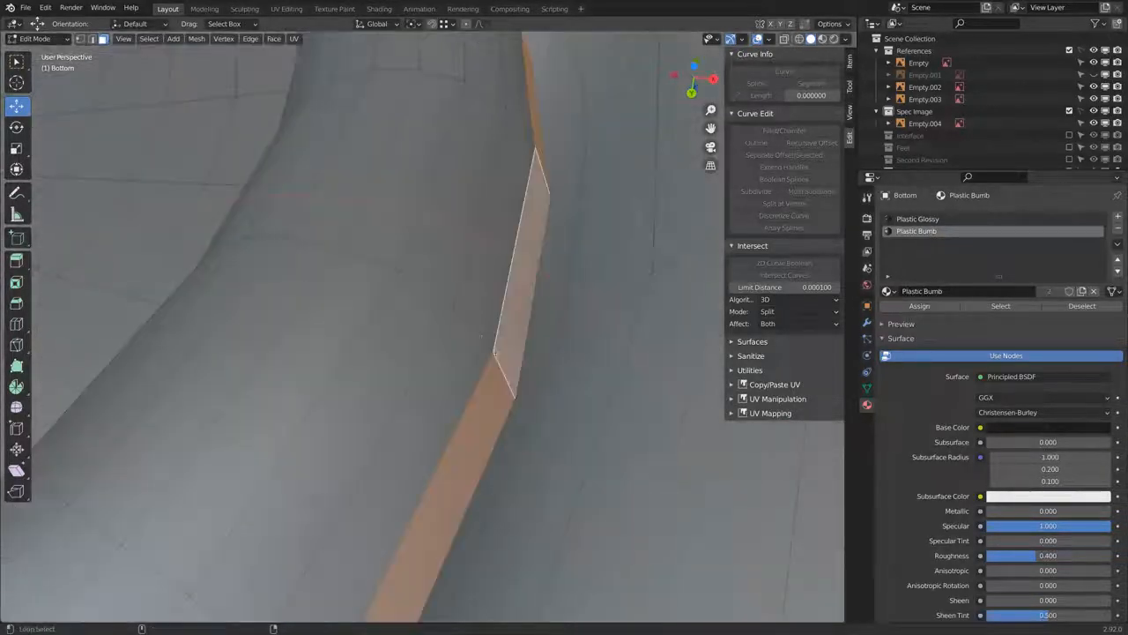
scroll(352, 259, "down", 10)
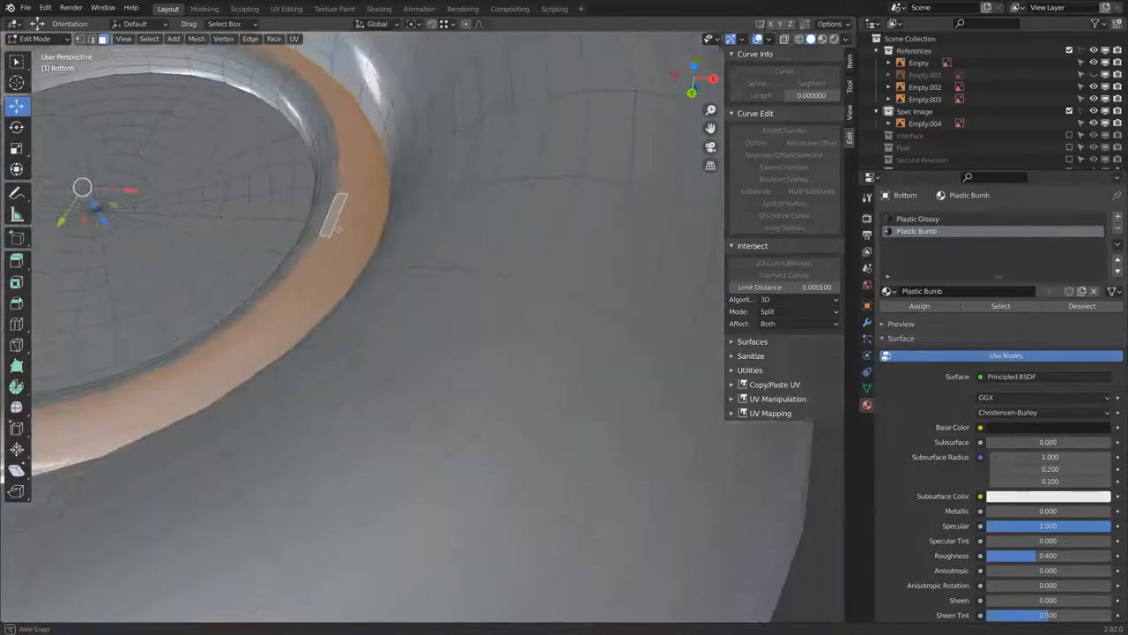
- Extend the selection with the neighbouring face loops across the inner wall of the underside recess
middle_click_drag(423, 265, 441, 246)
left_click(455, 239, "alt+shift")
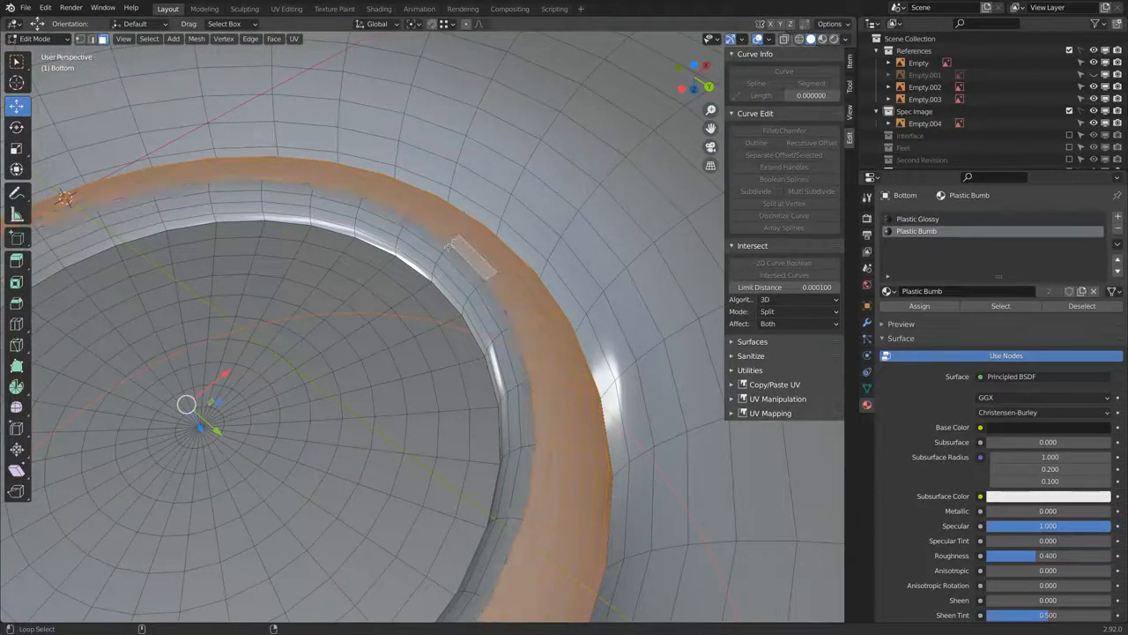
left_click(449, 247, "alt+shift")
left_click(439, 259, "alt+shift")
left_click(434, 270, "alt+shift")
left_click(427, 282, "alt+shift")
left_click(425, 286, "alt+shift")
scroll(425, 286, "down", 5)
middle_click_drag(422, 291, 401, 366)
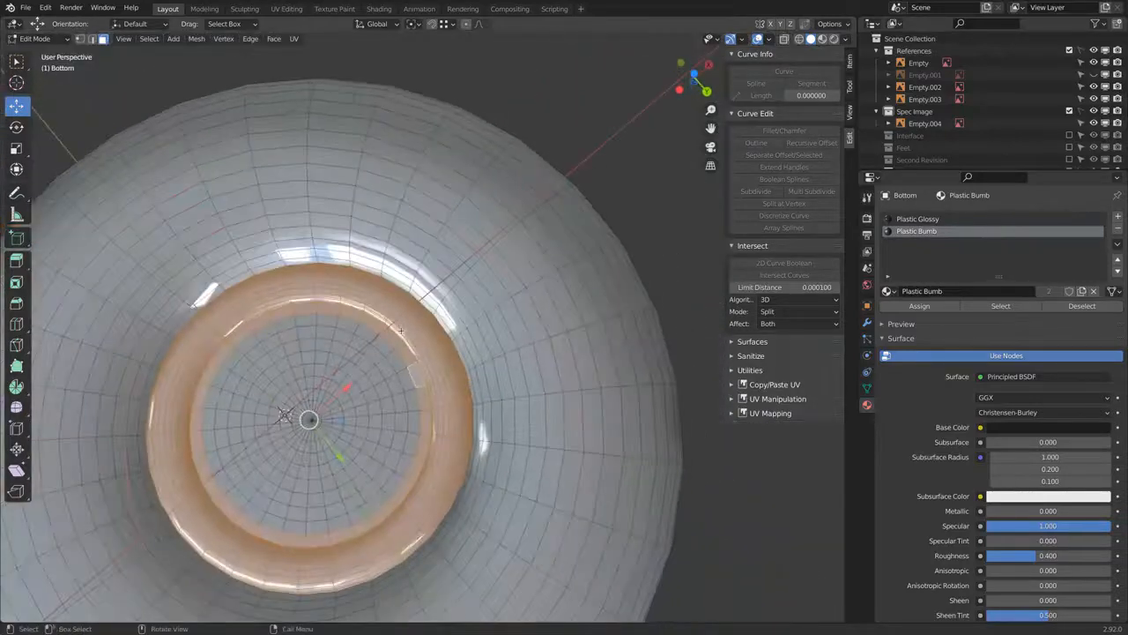
- Add the recess's circular floor faces with Circle Select and separate the whole underside recess into its own object
key("c")
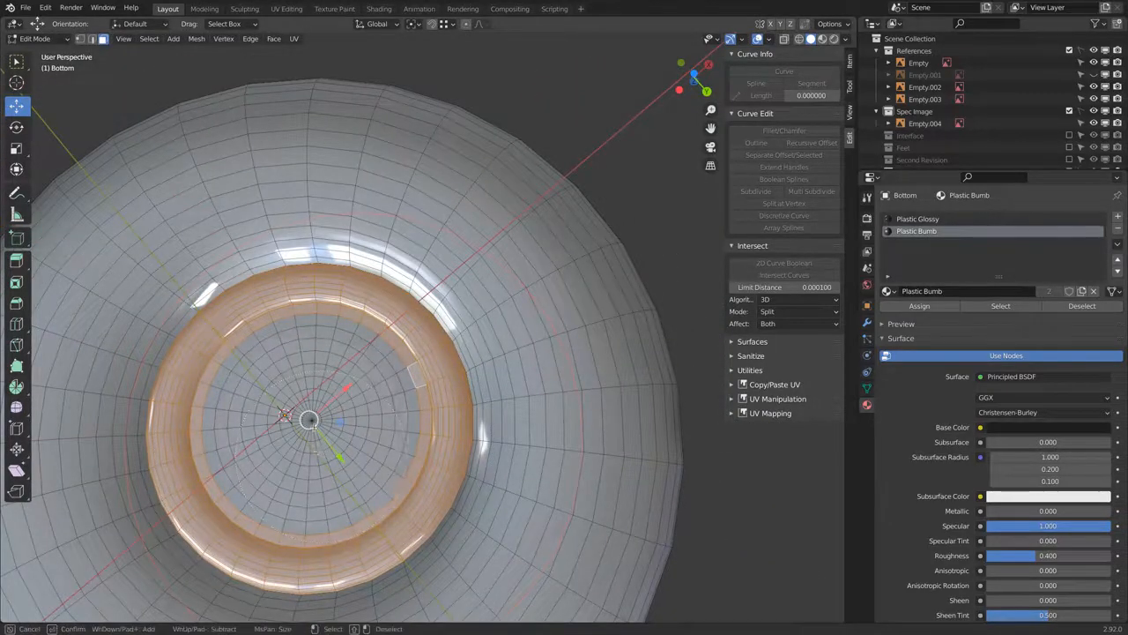
left_click(319, 424)
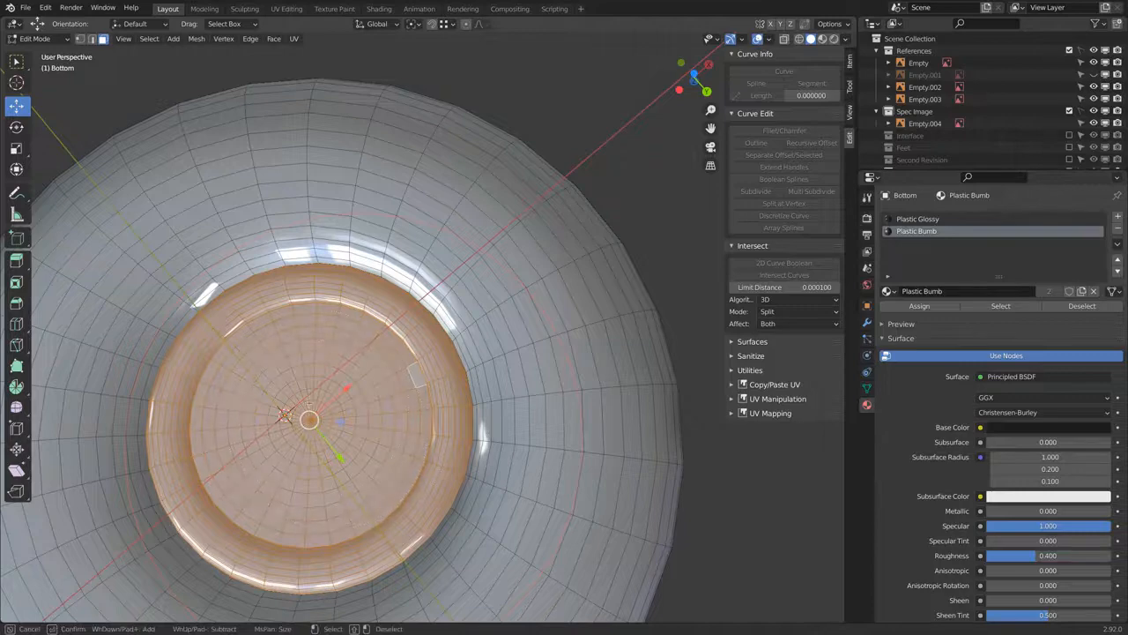
key("Escape")
scroll(326, 403, "down", 4)
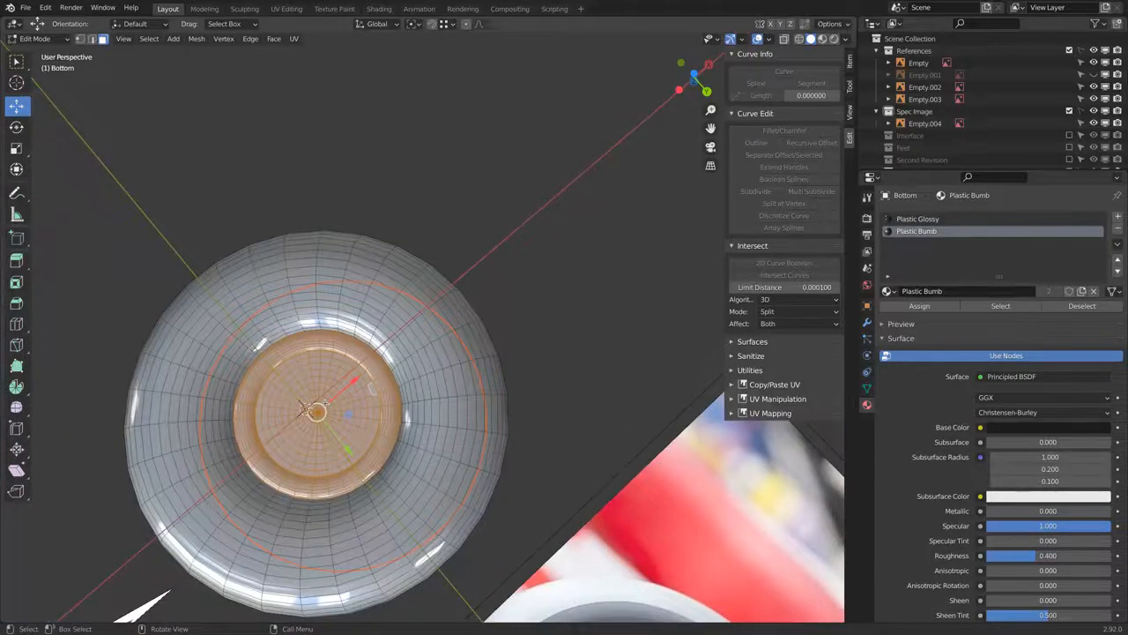
scroll(323, 405, "up", 2)
middle_click_drag(317, 407, 265, 374)
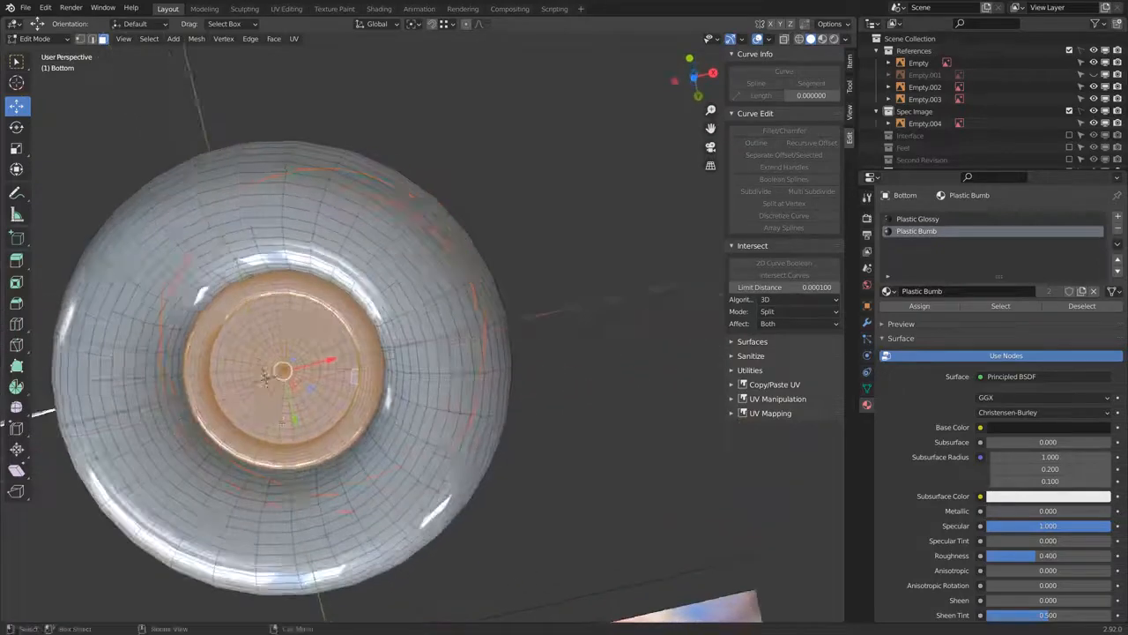
middle_click_drag(285, 417, 267, 414)
key("p")
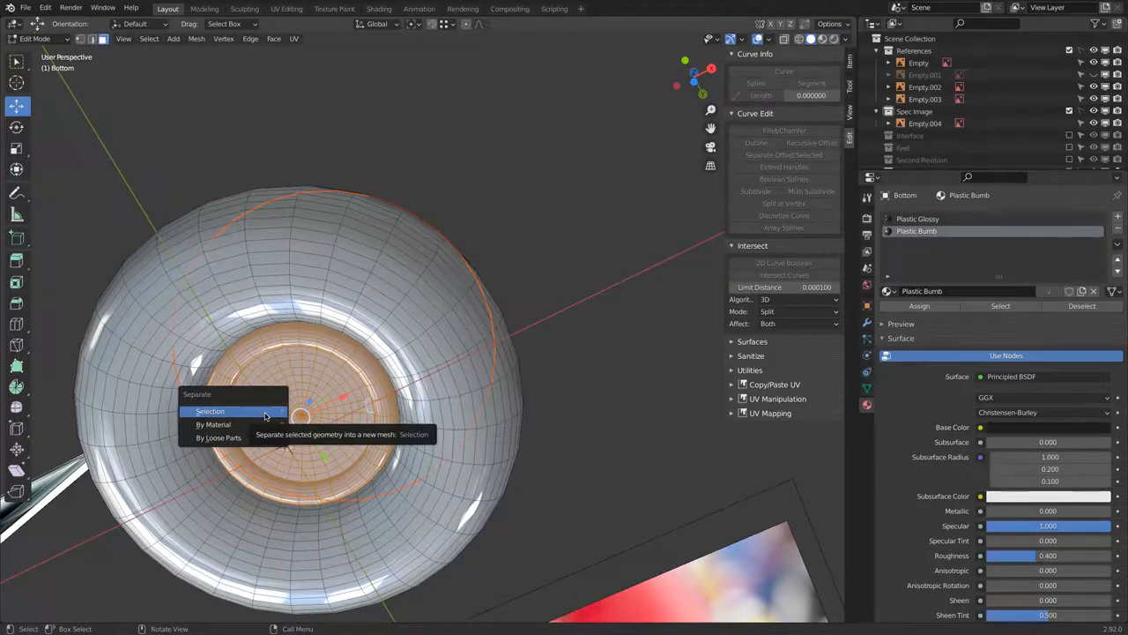
left_click(266, 415)
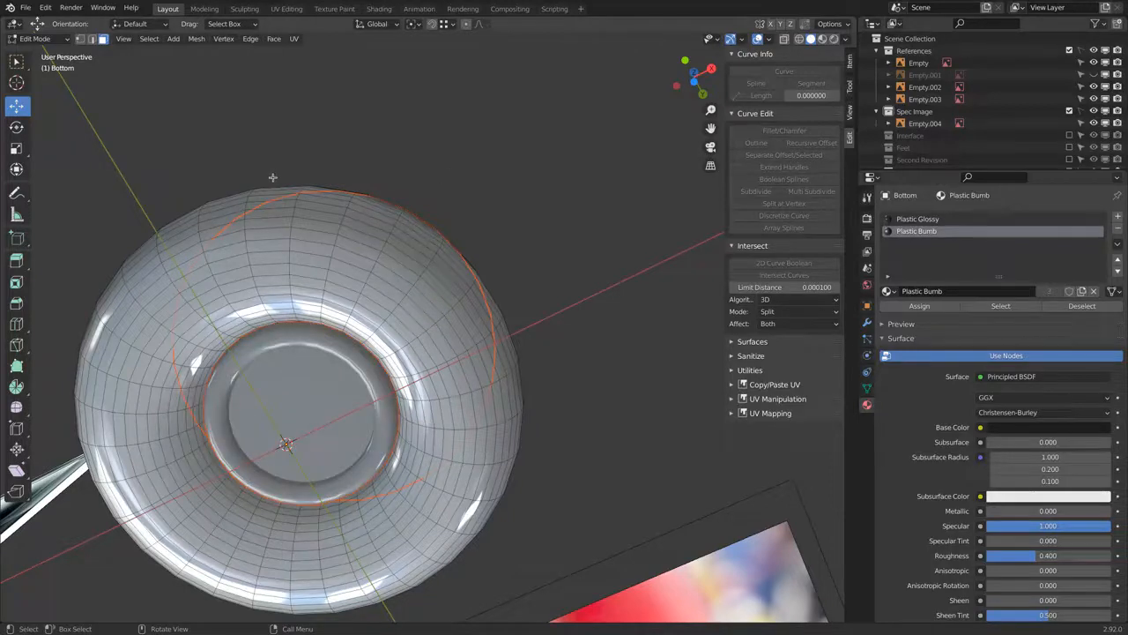
- In Object Mode, select the separated top cap and underside recess and hide both, returning to solid shading
left_click(51, 41)
left_click(53, 48)
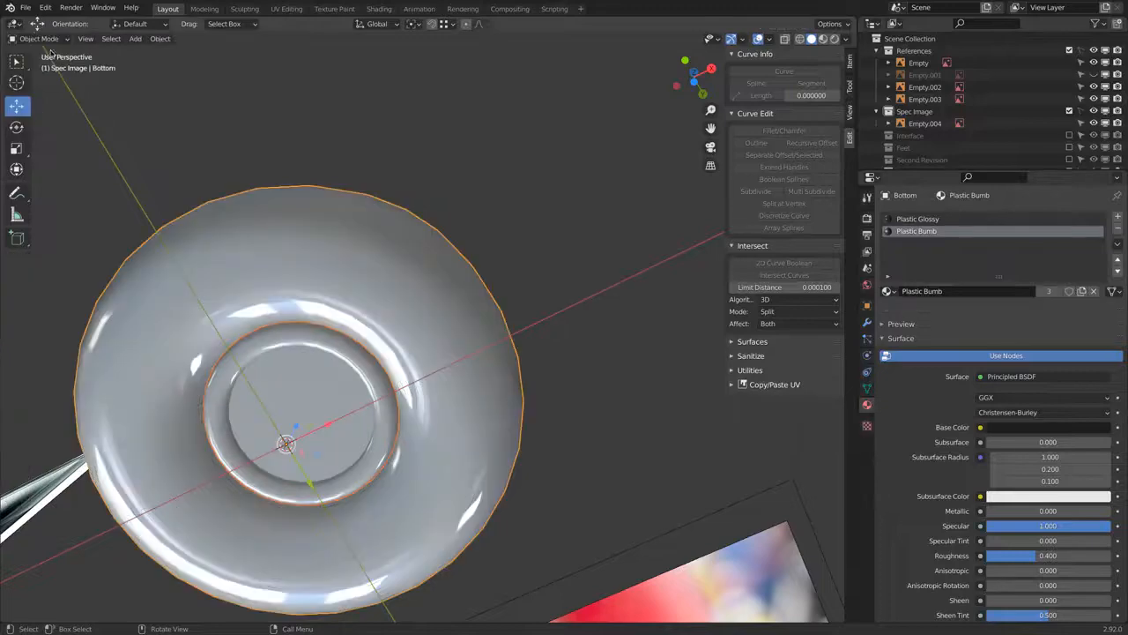
left_click(298, 345)
mouse_move(301, 346)
middle_mouse_down()
mouse_move(275, 475)
mouse_move(429, 259)
middle_mouse_up()
key("shift+z")
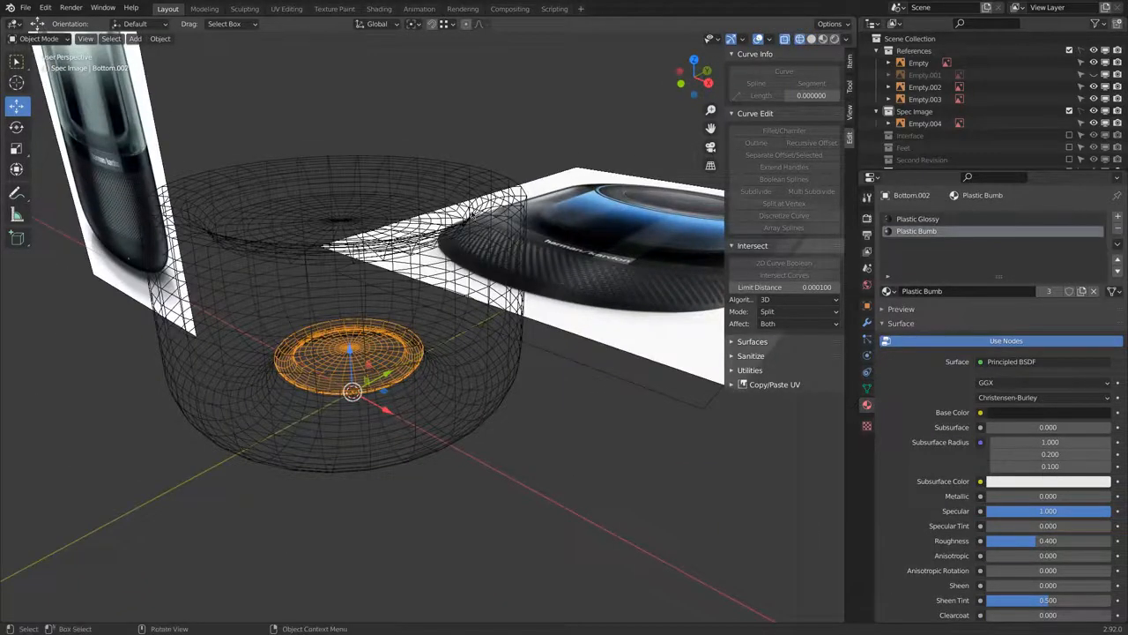
left_click(372, 206)
left_click(374, 207)
middle_click_drag(373, 207, 344, 449)
left_click(351, 423, "shift")
key("h")
key("shift+z")
- In front wireframe view, box-select the Bottom body's faces below the upper band and assign the Plastic Bumb material to them
mouse_move(599, 396)
middle_mouse_down()
mouse_move(420, 364)
mouse_move(471, 370)
mouse_move(483, 344)
middle_mouse_up()
key("KP_1")
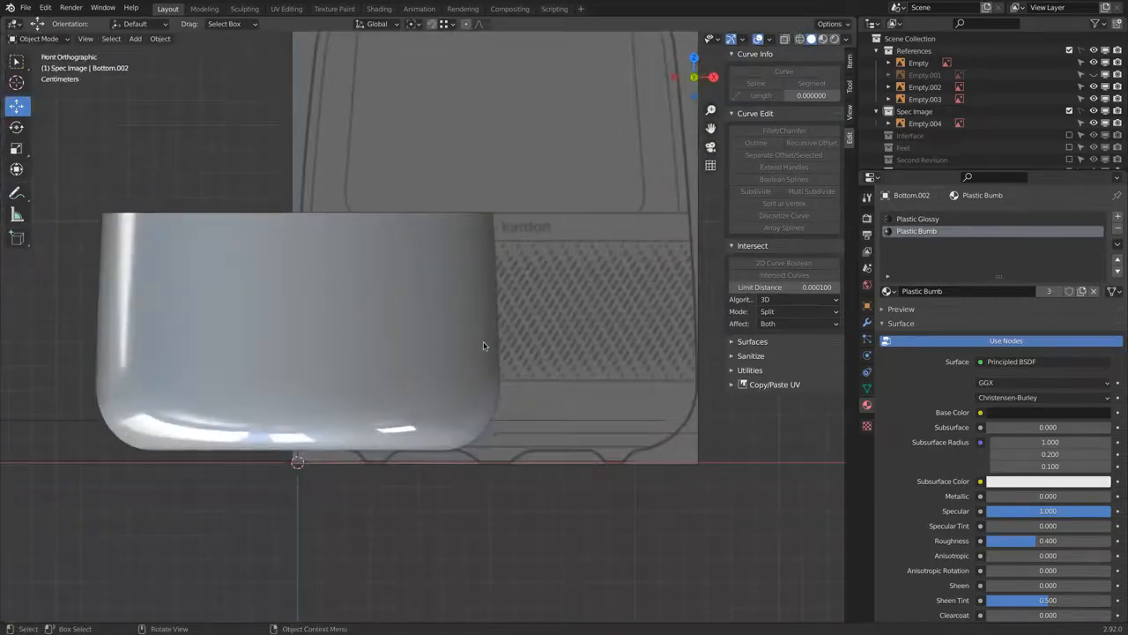
left_click(483, 344)
scroll(483, 344, "down", 2)
key("Tab")
middle_click_drag(481, 347, 424, 326)
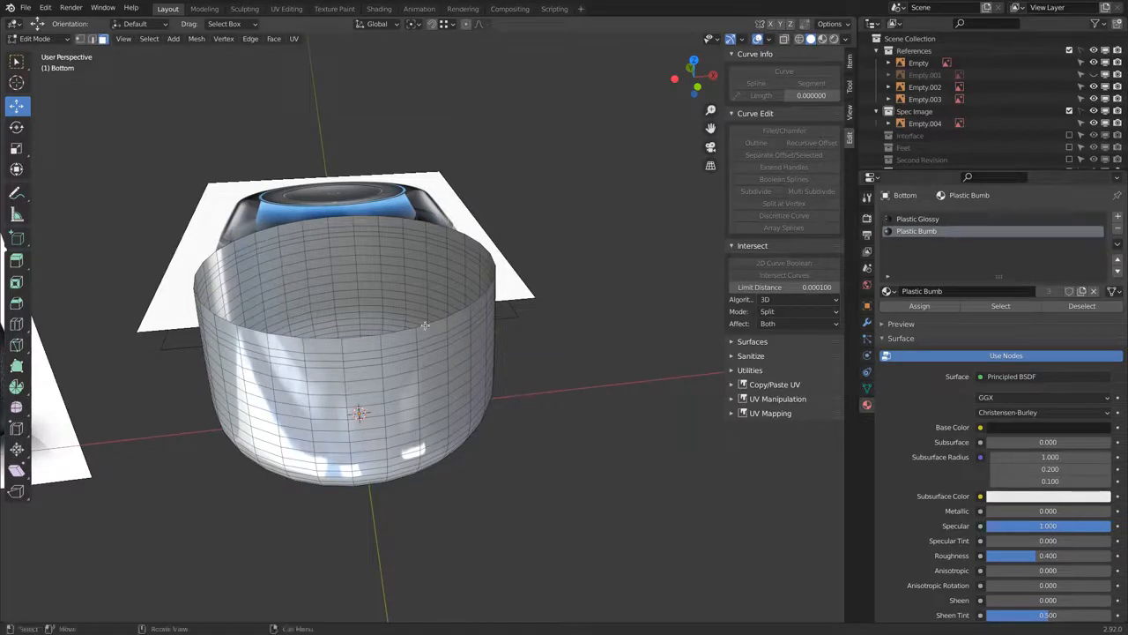
key("KP_1")
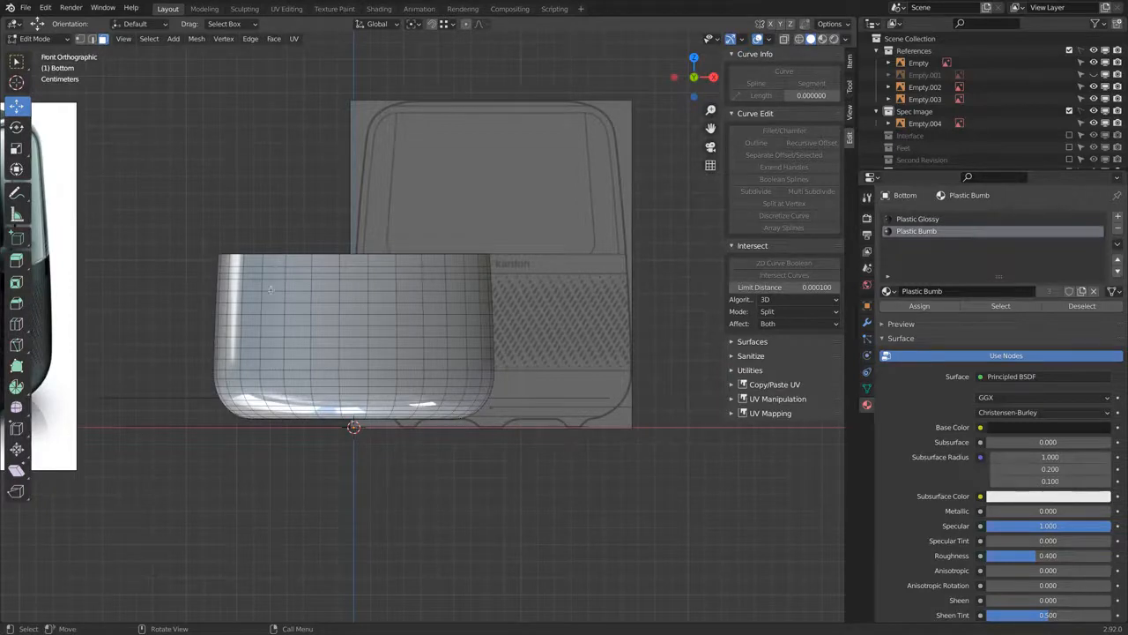
left_click(797, 40)
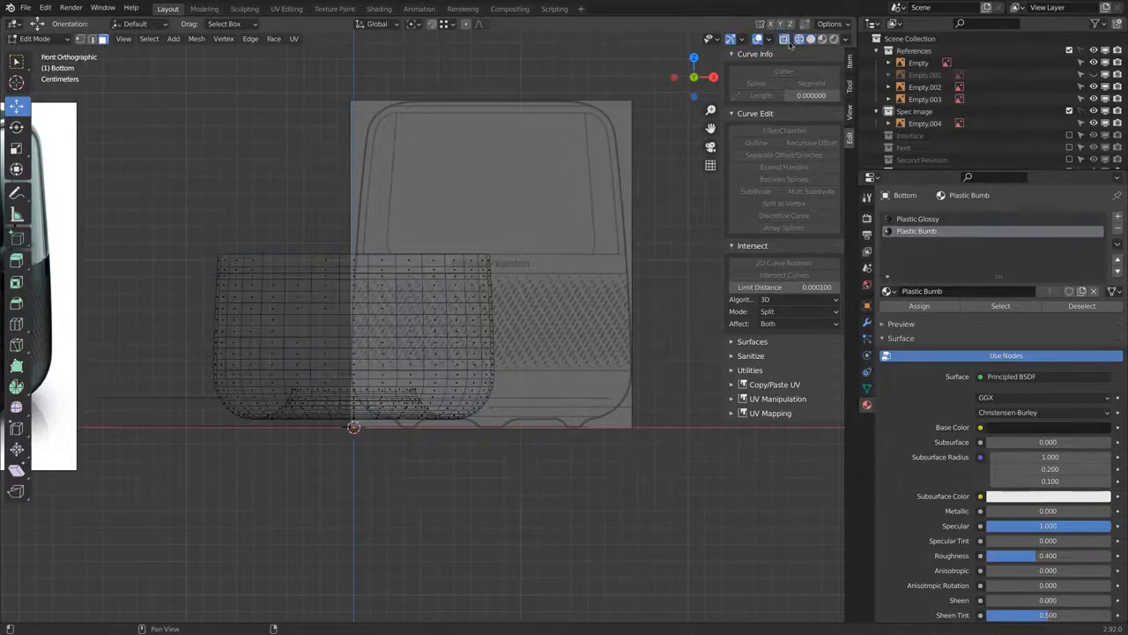
key("b")
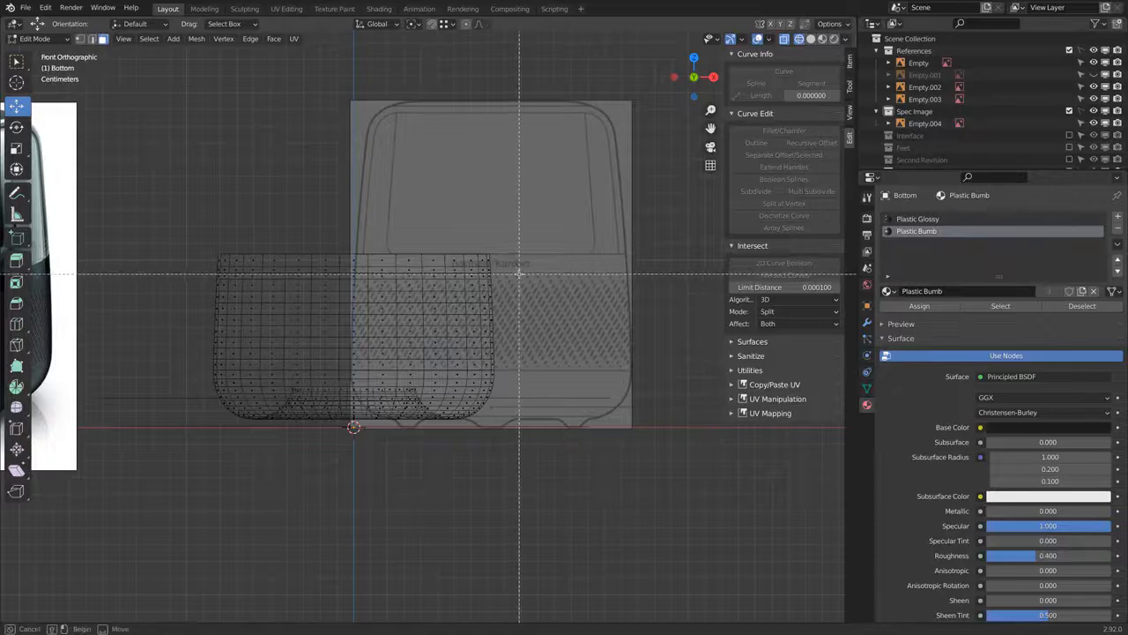
left_click_drag(520, 273, 118, 462)
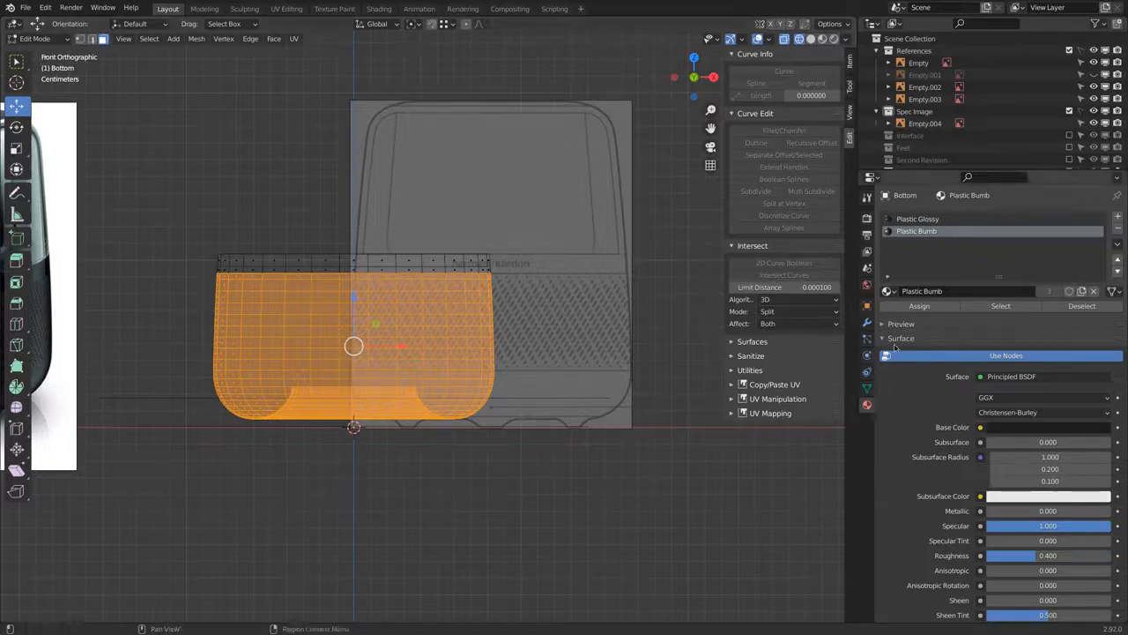
left_click(931, 307)
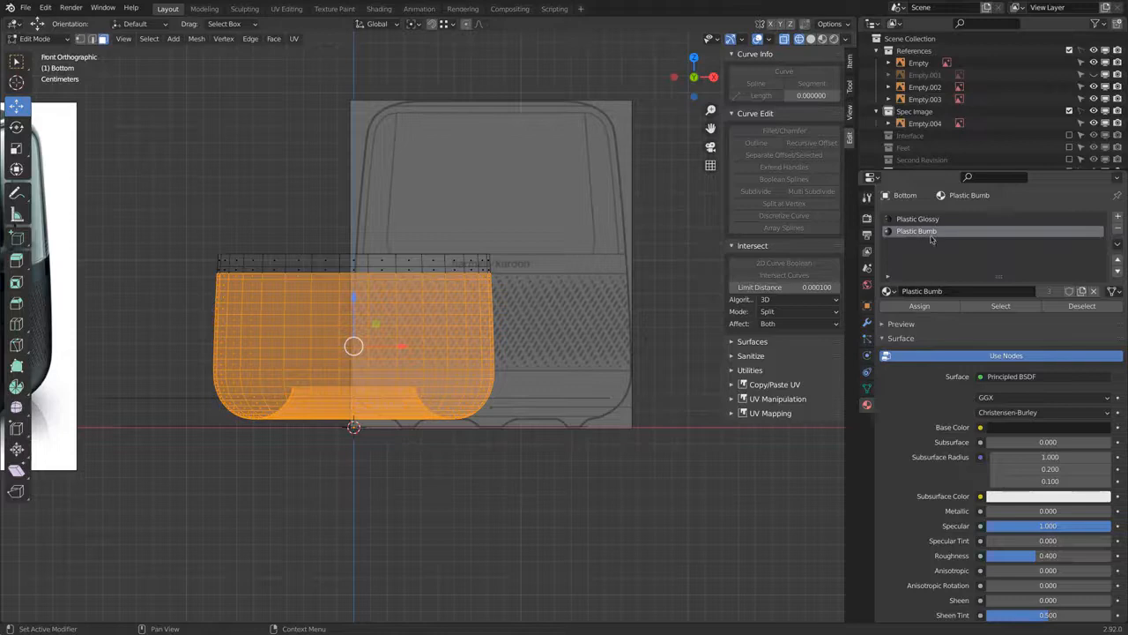
- Preview the materials on the Bottom body in Object Mode and unhide all hidden objects
left_click(822, 39)
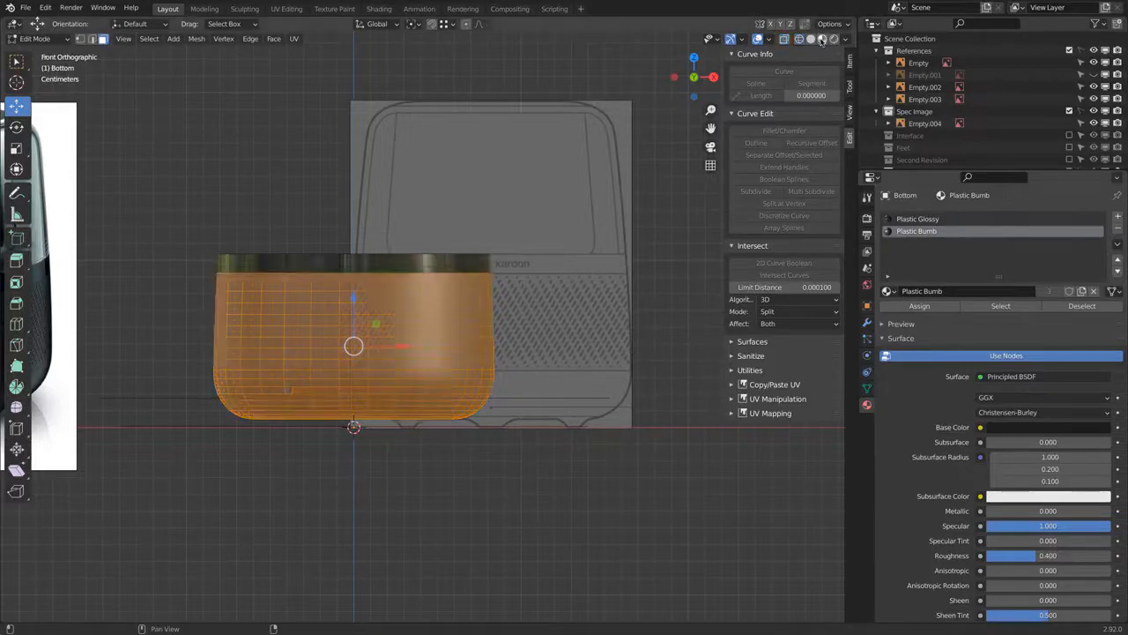
left_click(36, 38)
left_click(33, 44)
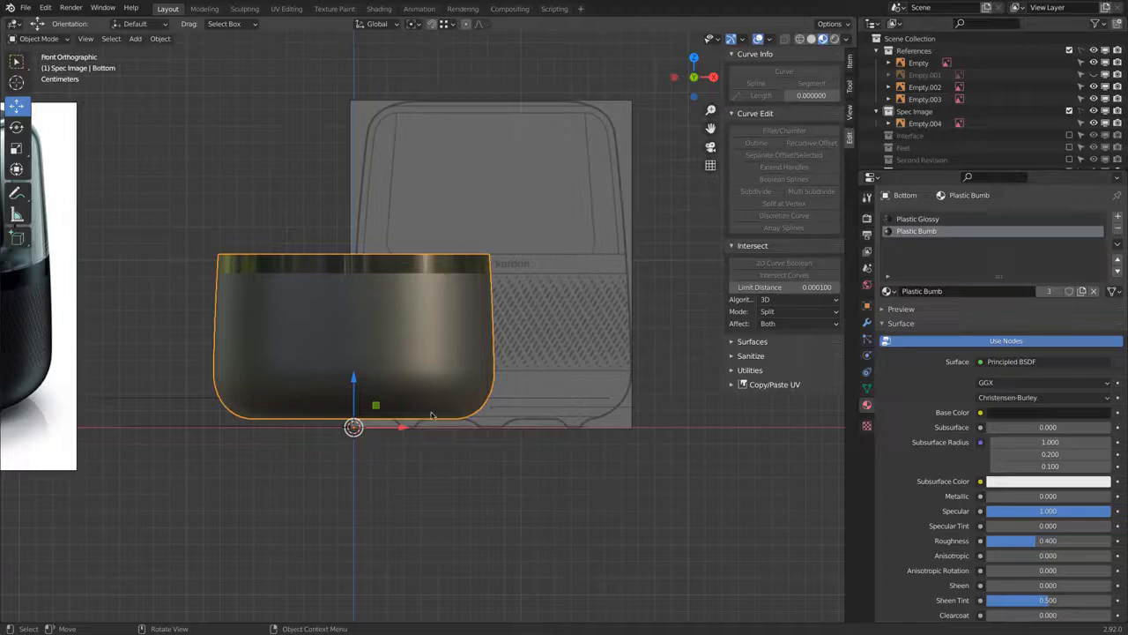
middle_click_drag(435, 379, 478, 359)
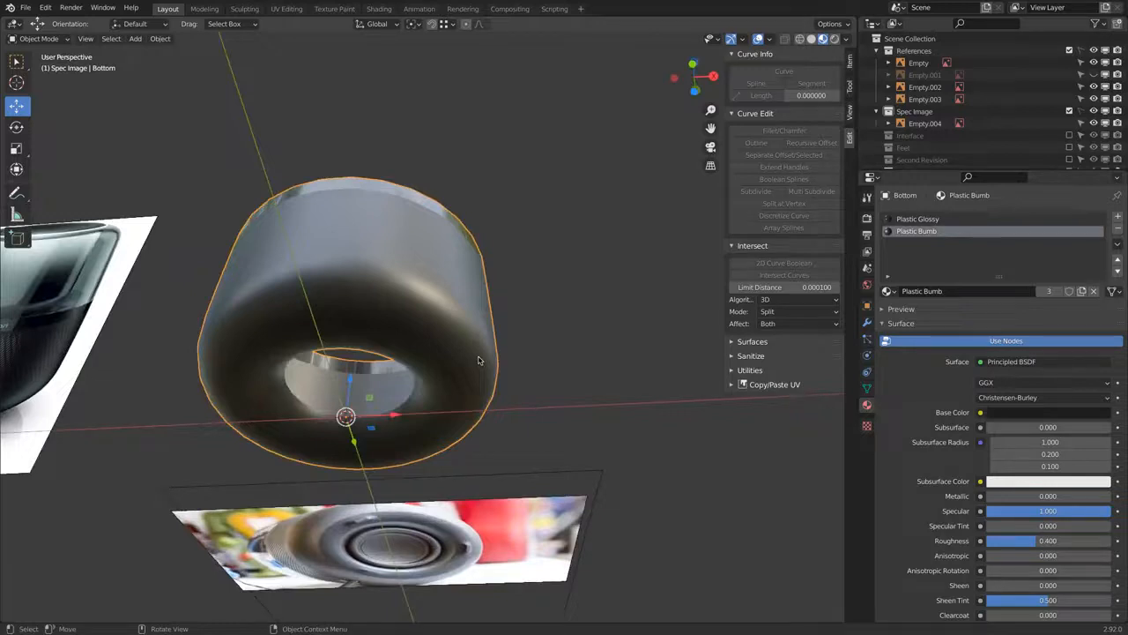
key("alt+h")
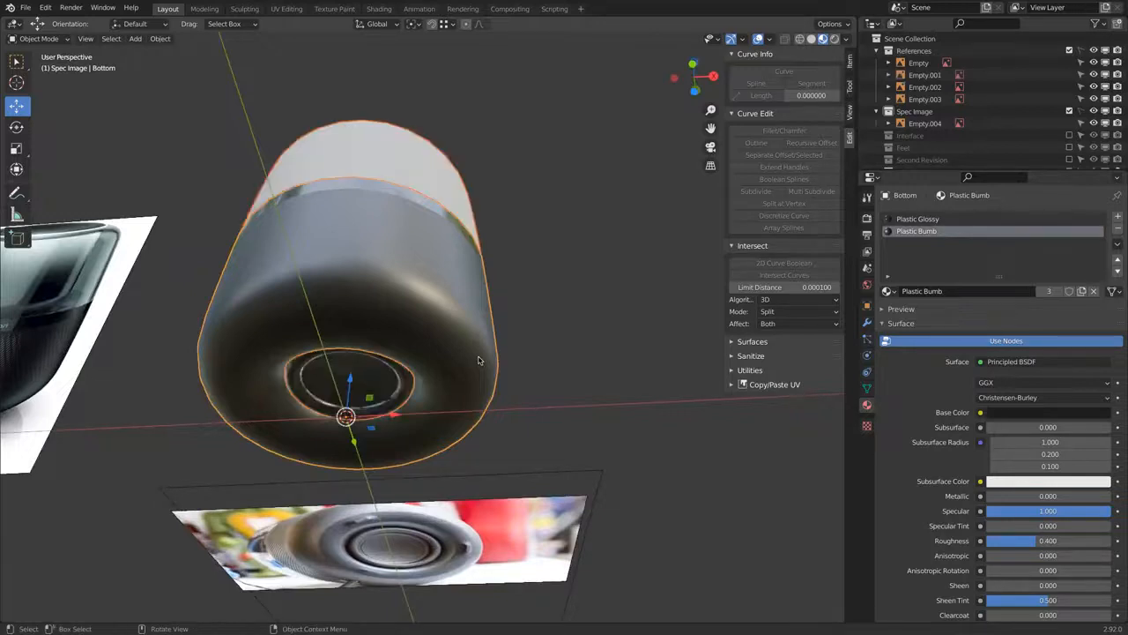
- Select the underside recess together with the Bottom body and join them into one object
left_click(406, 376)
middle_click_drag(407, 377, 405, 381)
left_click(462, 297)
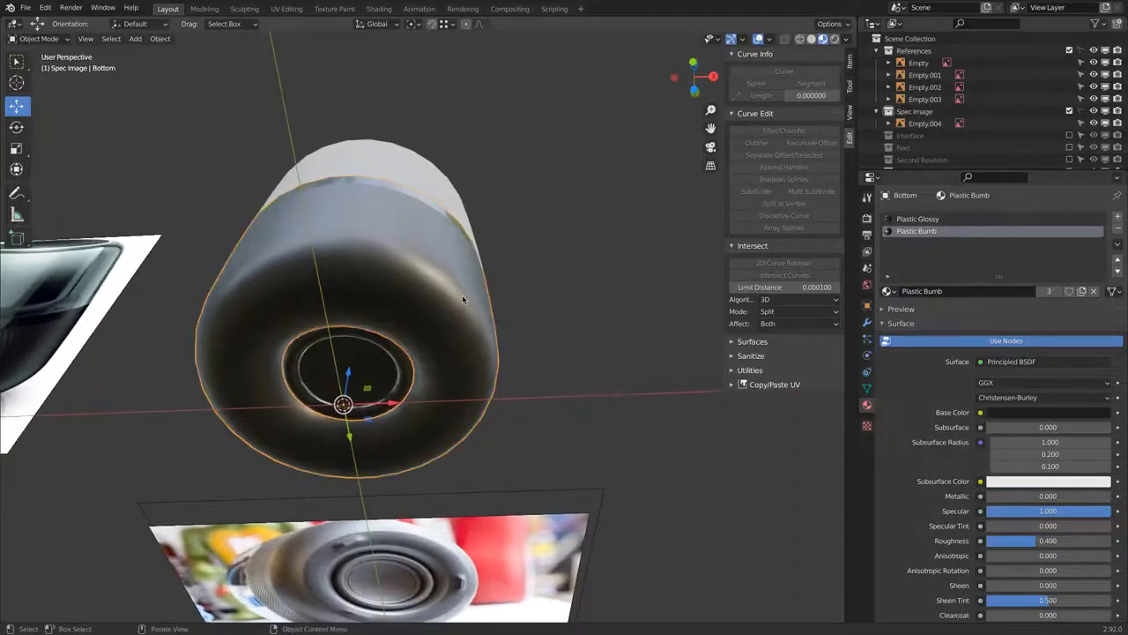
left_click(160, 39)
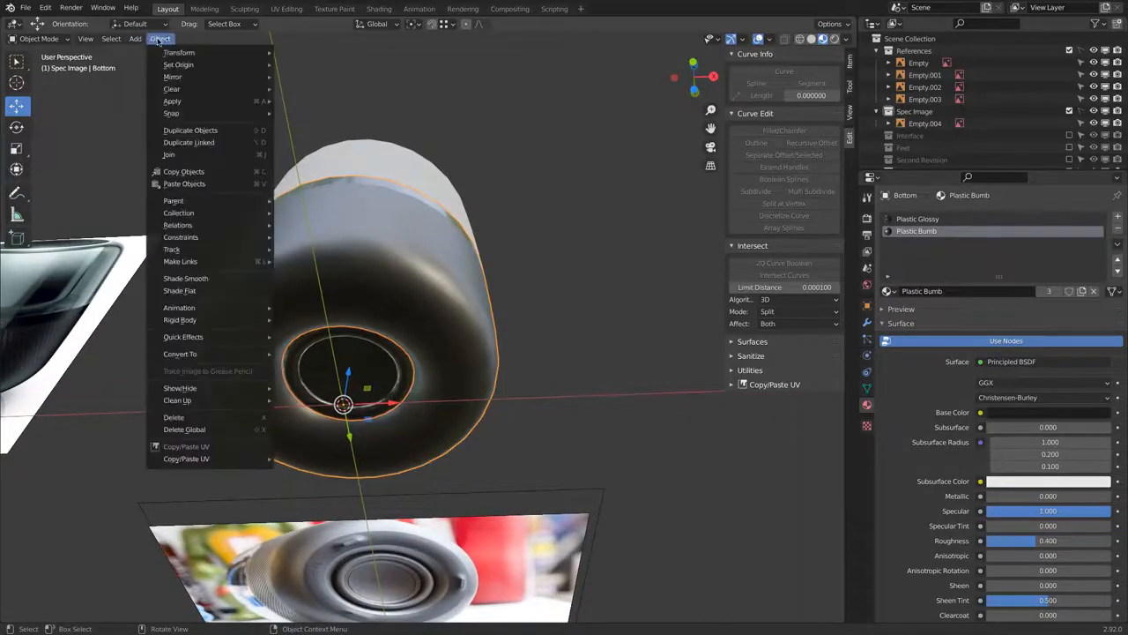
left_click(201, 155)
- Isolate the Bottom body by hiding everything else, then enter Edit Mode in solid shading and select a face on the recess floor
left_click(358, 337)
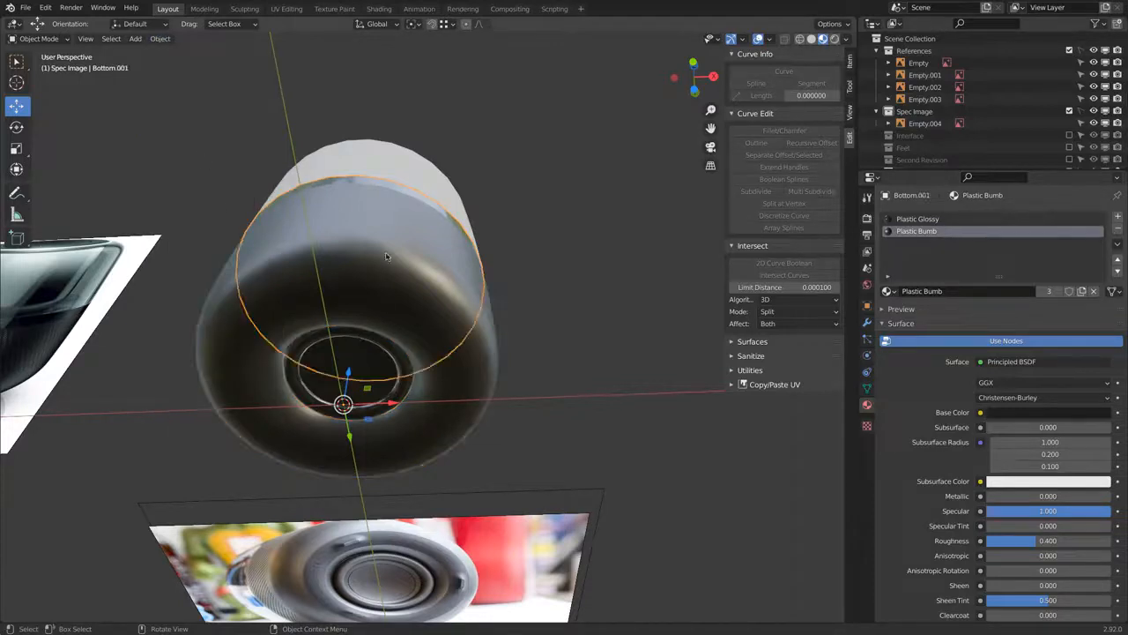
left_click(481, 379)
key("shift+z")
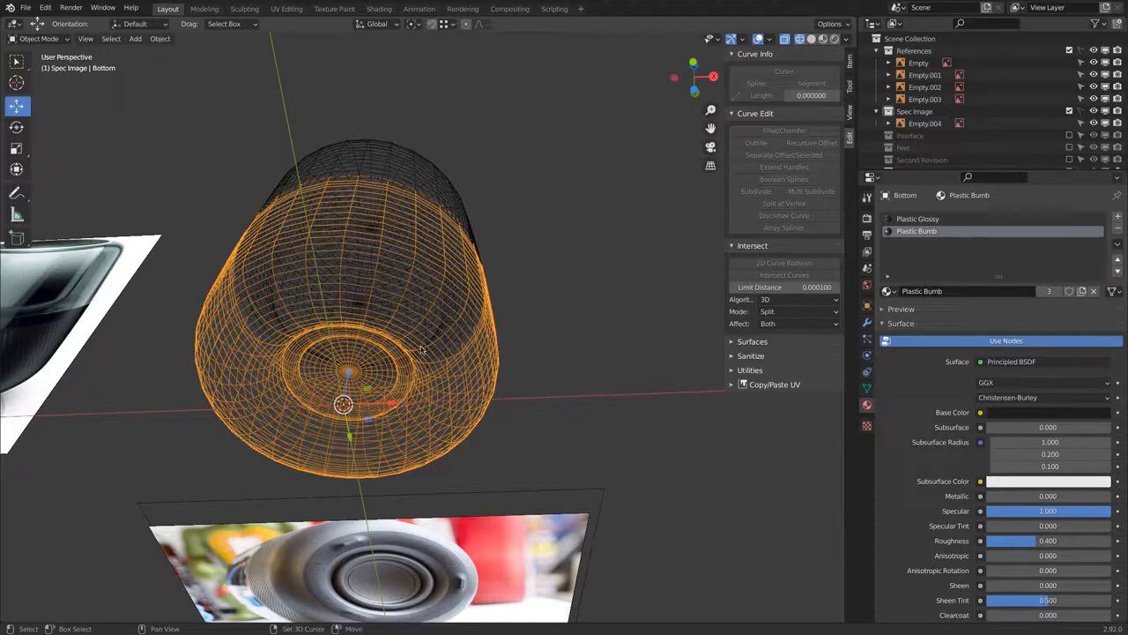
key("shift+h")
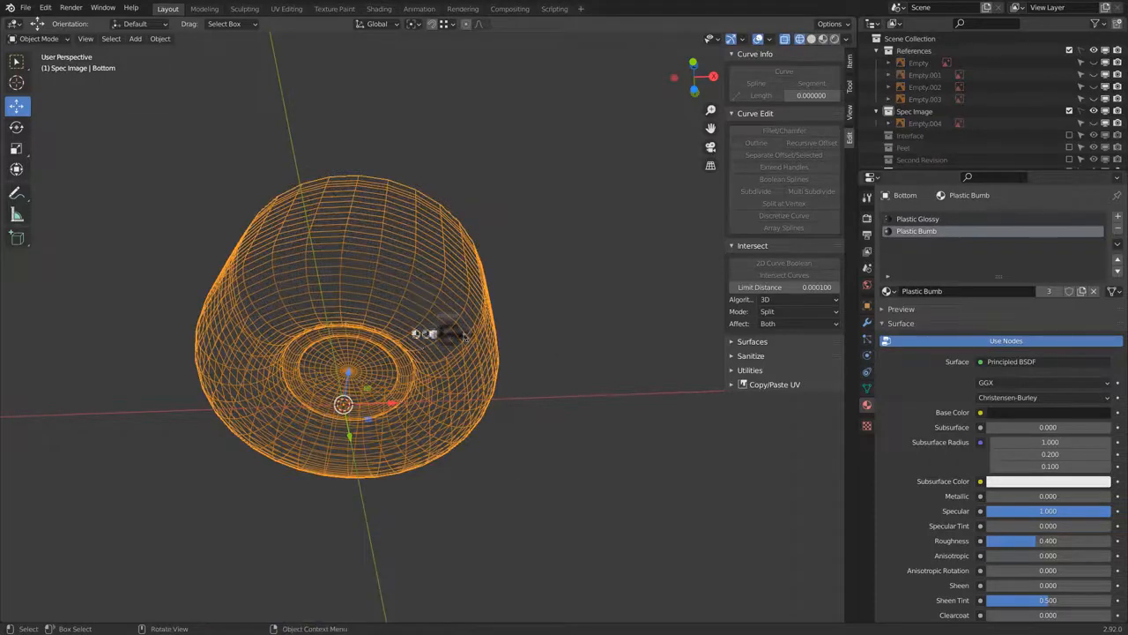
key("shift+z")
key("Tab")
middle_click_drag(402, 356, 391, 242)
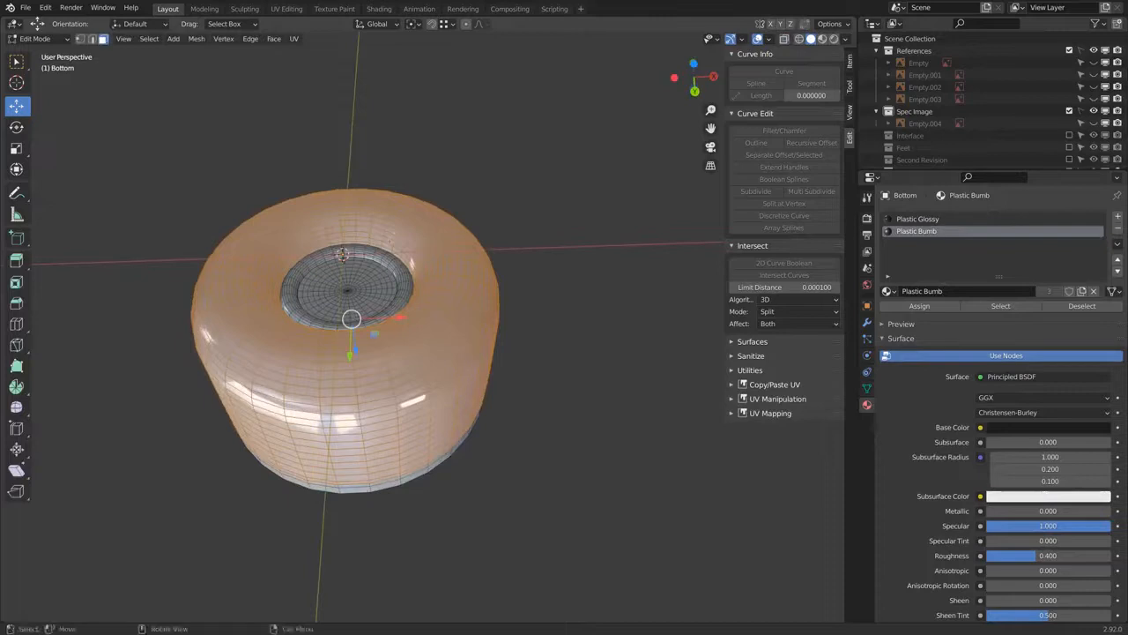
left_click(373, 263)
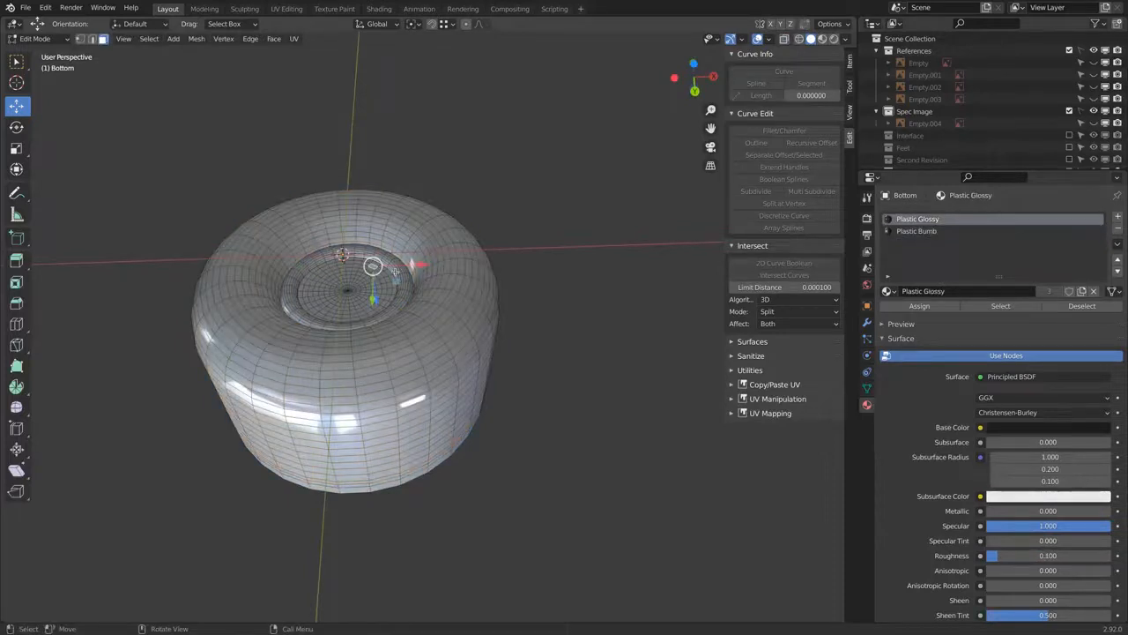
- Add a third material slot to the Bottom body and create a new material named Speaker membrane
left_click(1117, 219)
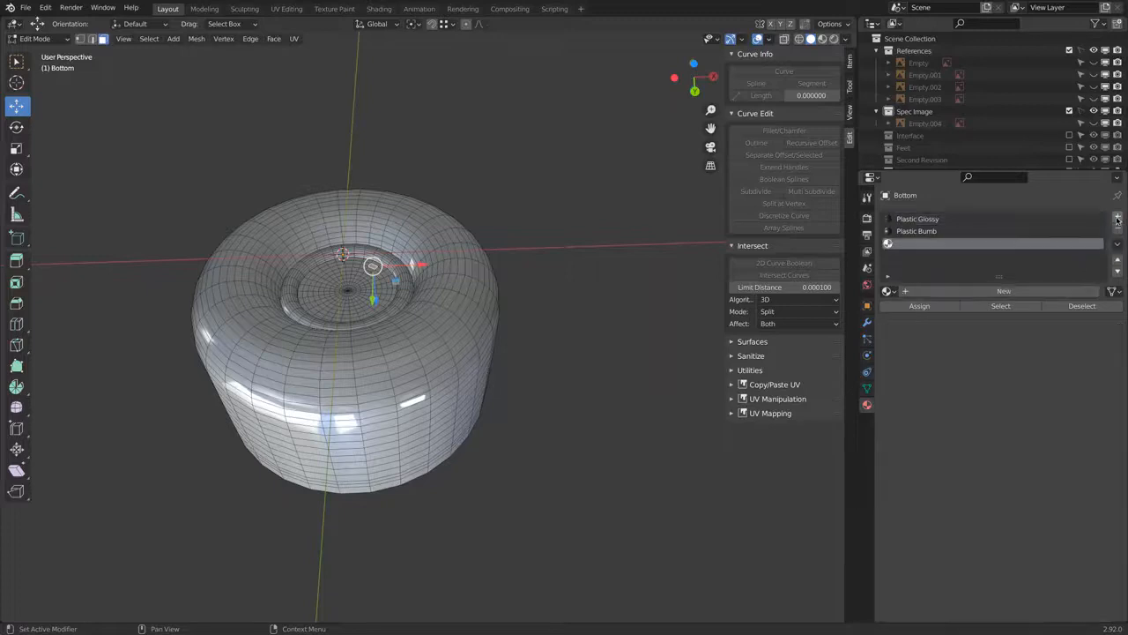
left_click(996, 292)
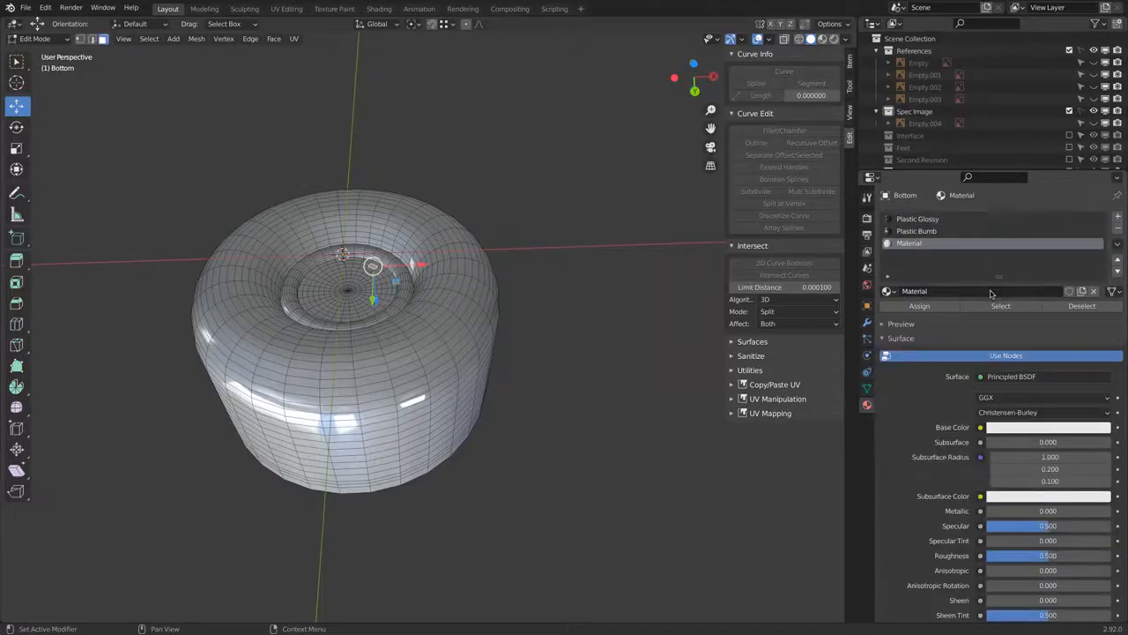
left_click(990, 291)
type("S")
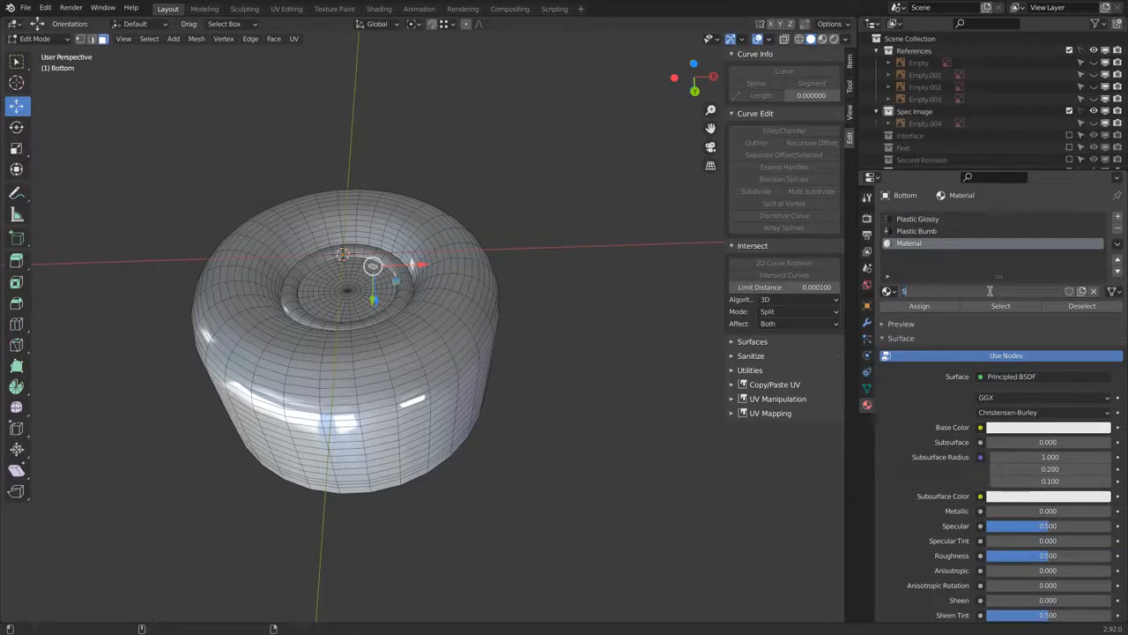
type("peaker rim")
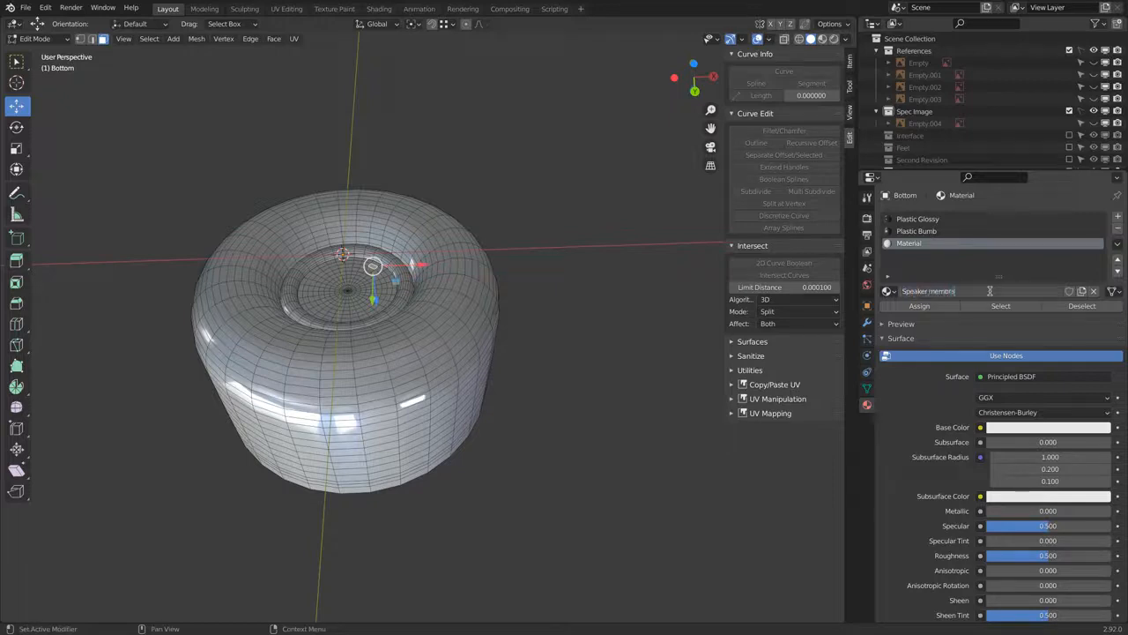
key("BackSpace")
key("BackSpace")
type("ne")
key("Return")
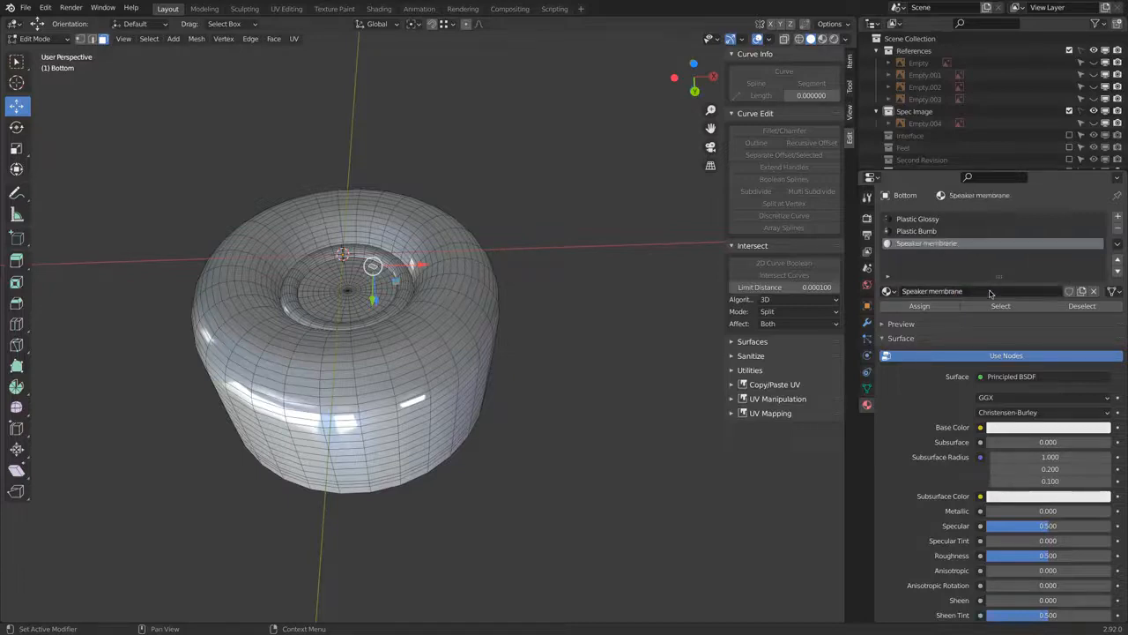
- Give Speaker membrane the copied near-black base color, and set its Specular to 0.2 and Roughness to 0.4
left_click(1020, 432)
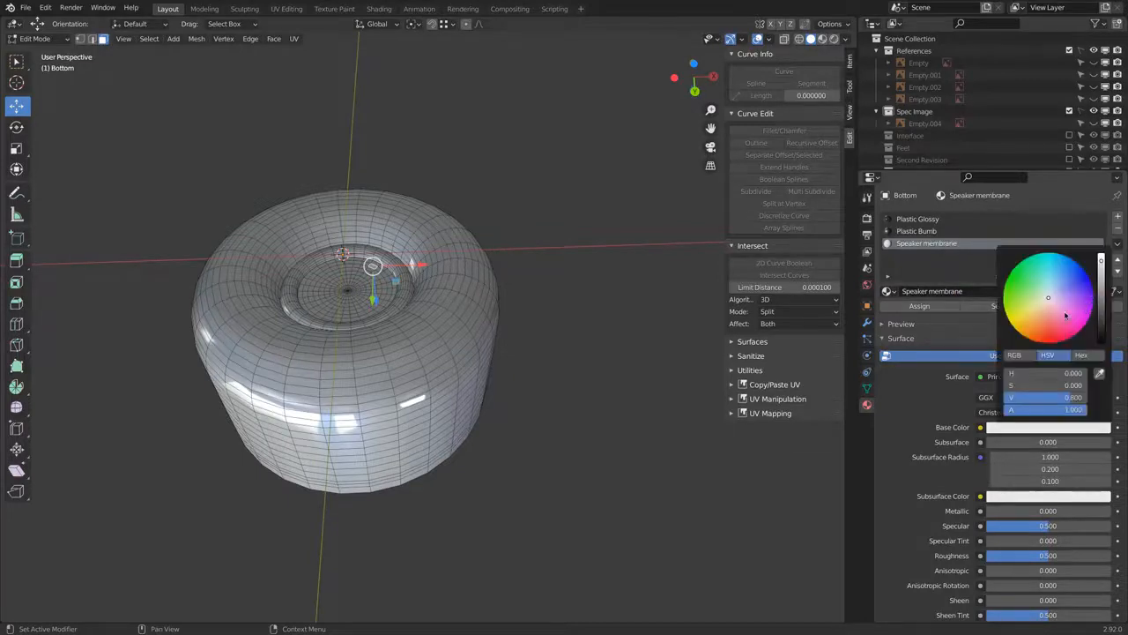
key("ctrl+v")
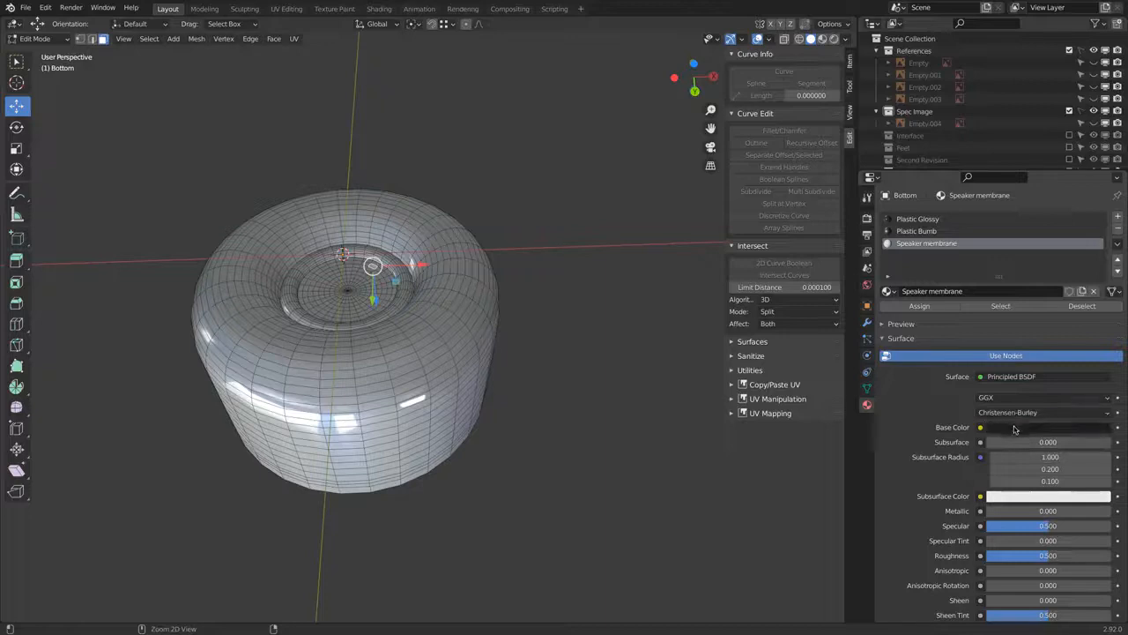
scroll(1020, 463, "down", 2)
left_click(1019, 459)
type("0.2")
key("Return")
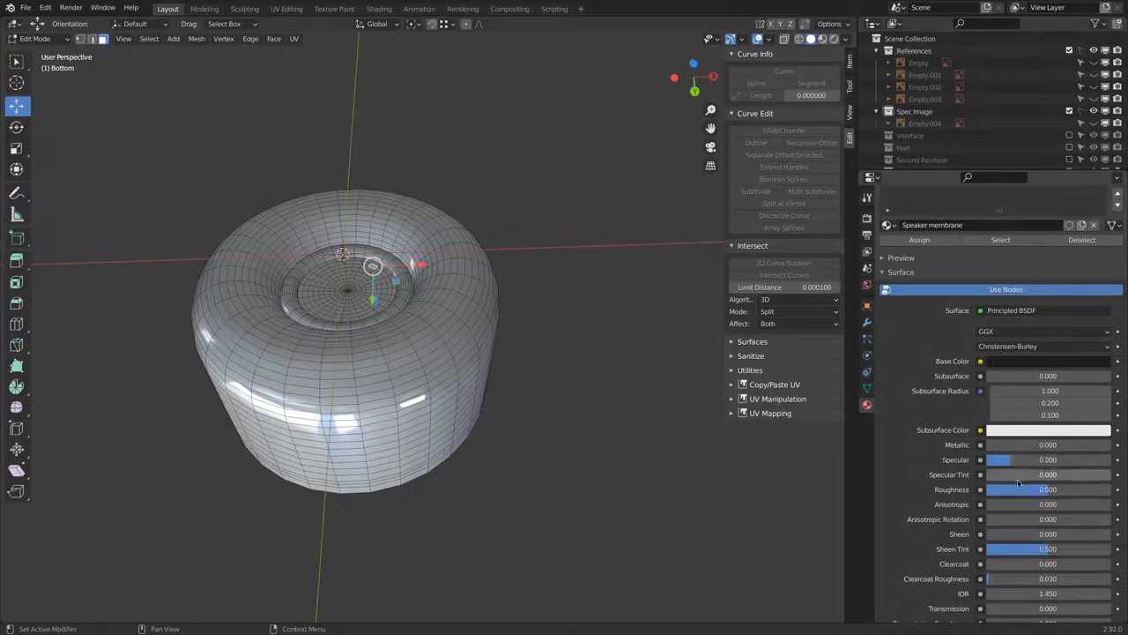
left_click(1018, 489)
type("0.4")
key("Return")
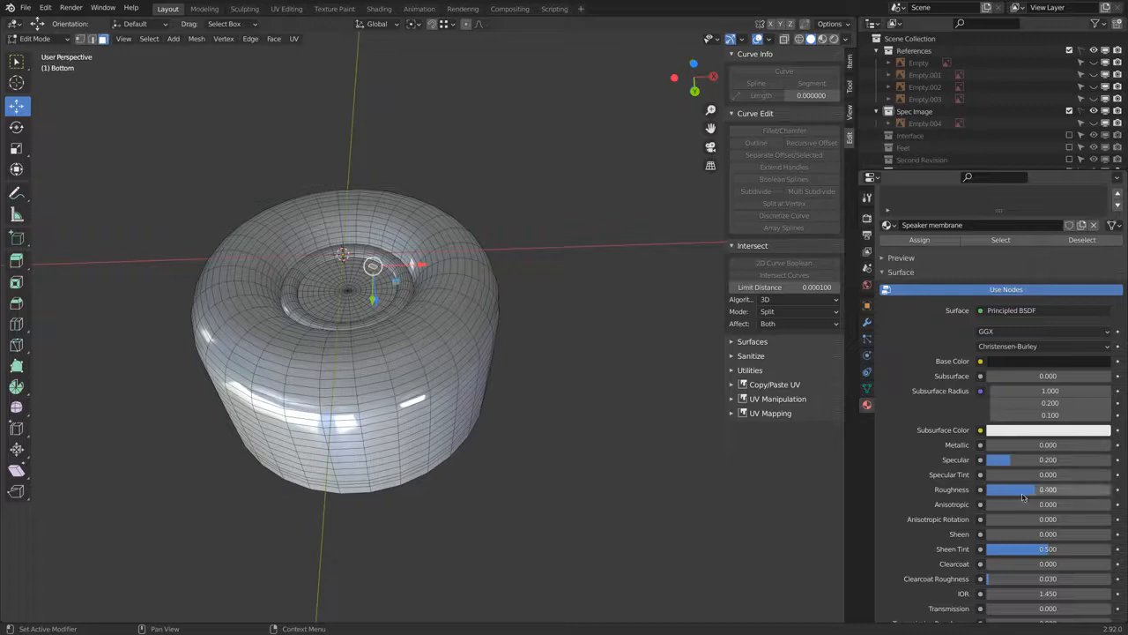
- Select the recess's linked faces delimited by seam and assign the Speaker membrane material to them
scroll(394, 282, "up", 5)
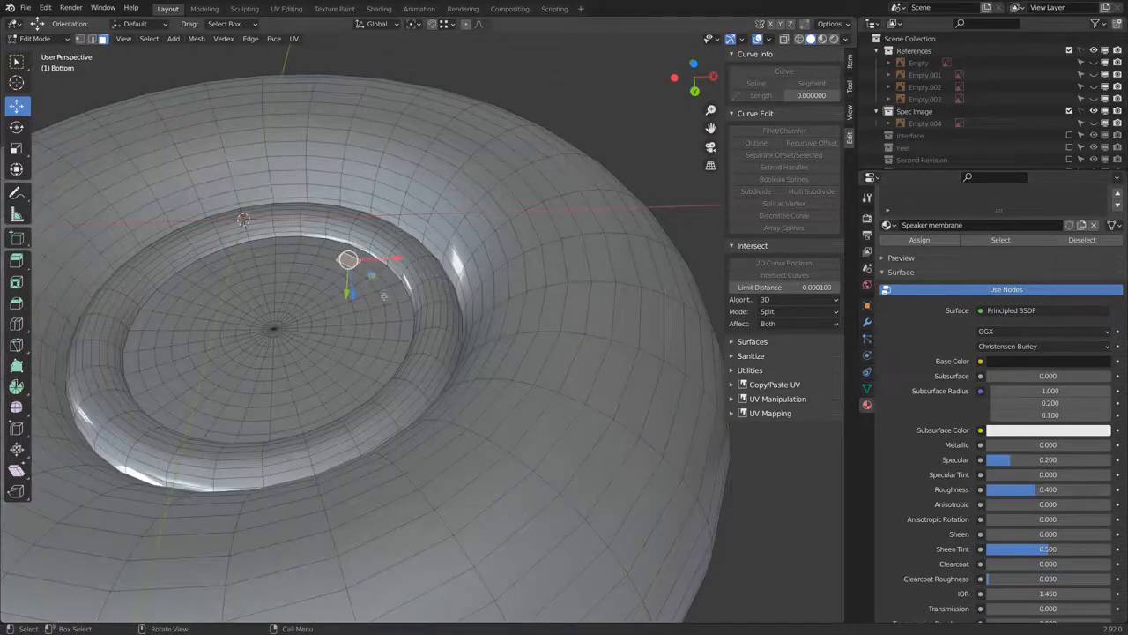
left_click(383, 297)
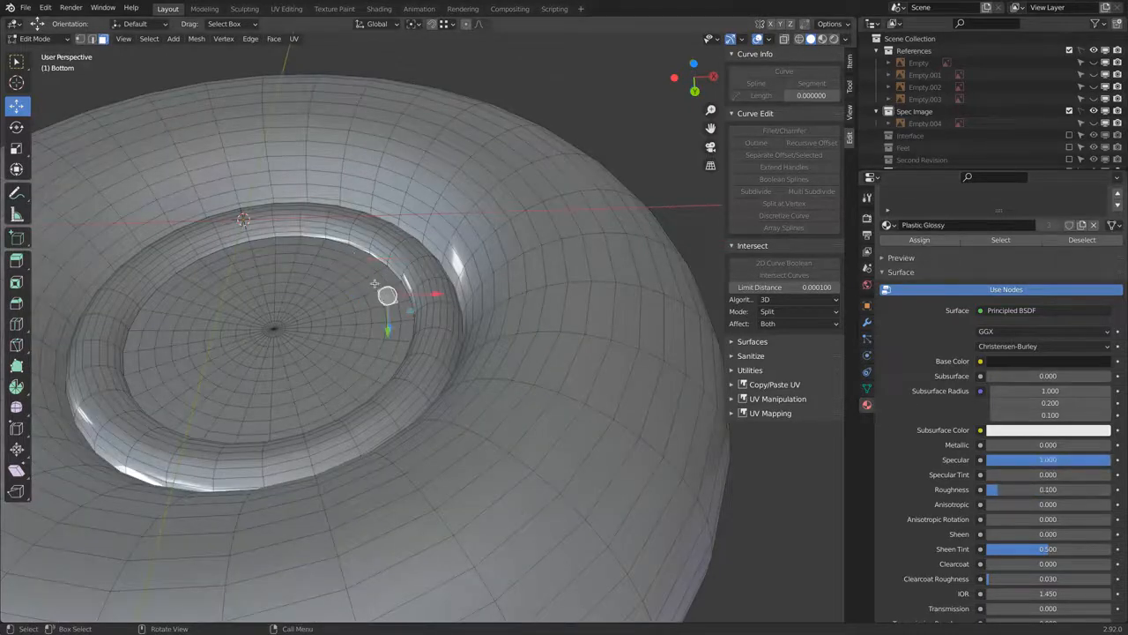
key("l")
key("l")
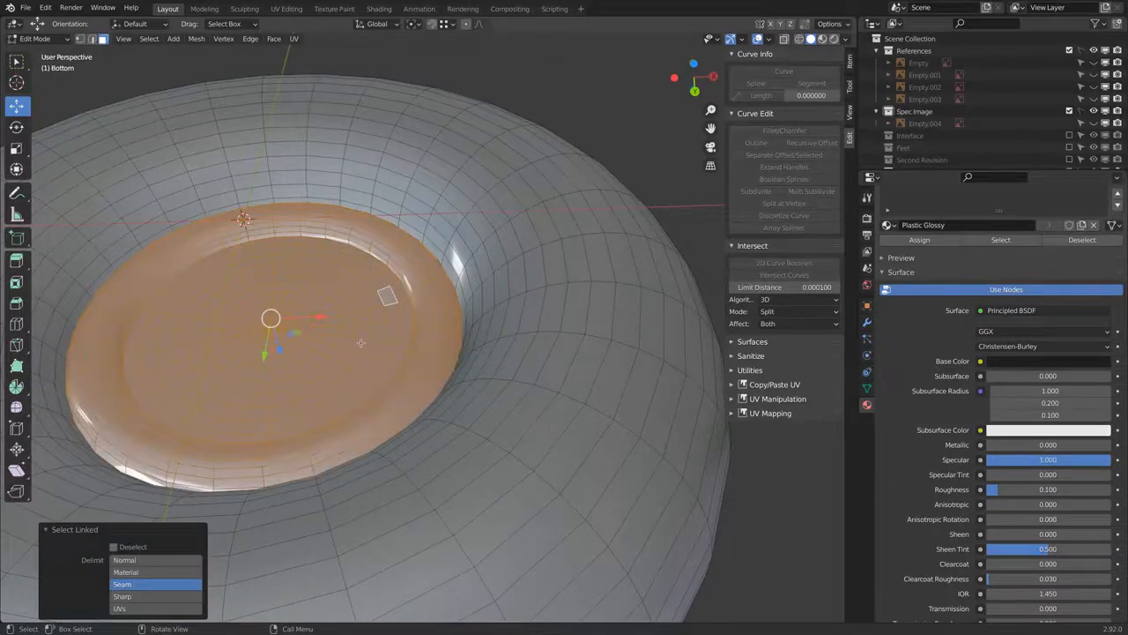
scroll(965, 234, "up", 3)
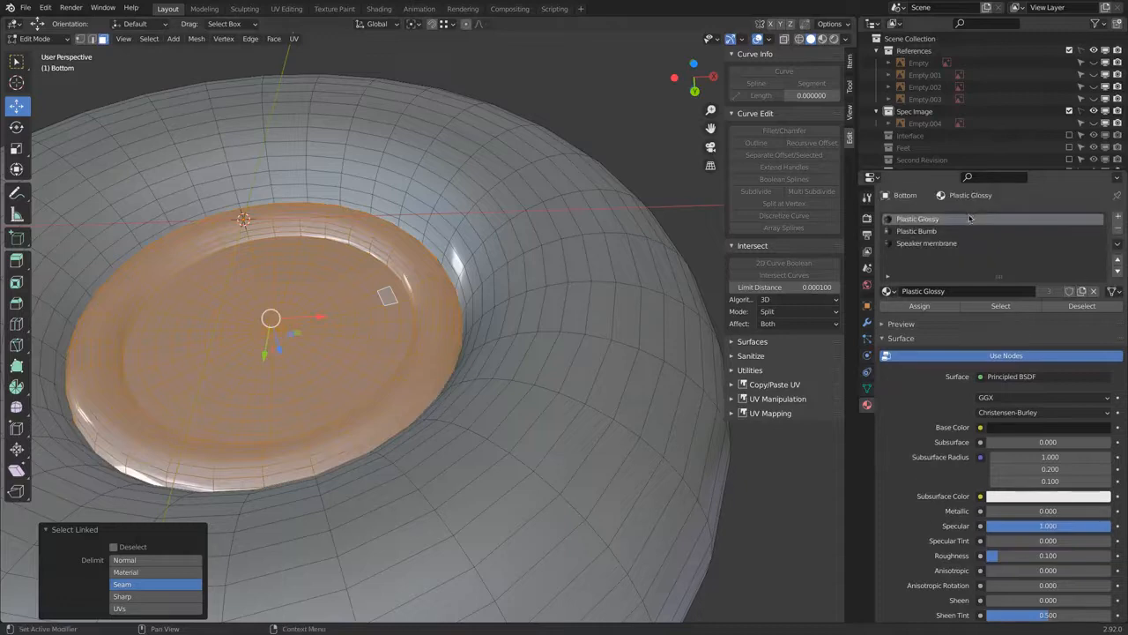
left_click(918, 244)
left_click(928, 219)
left_click(925, 245)
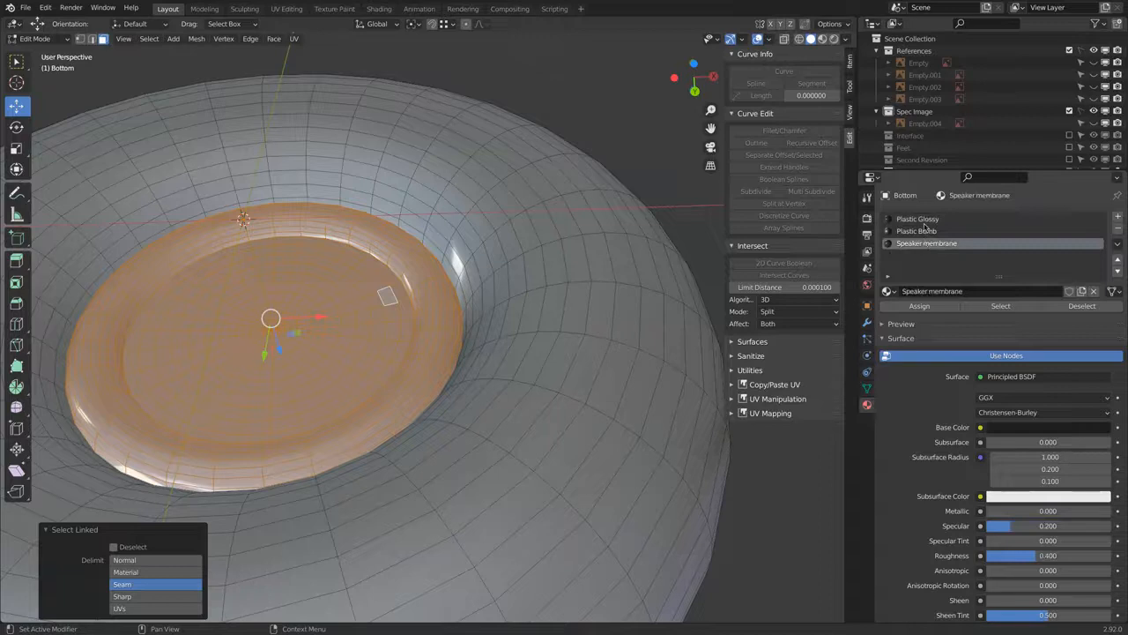
left_click(924, 219)
left_click(924, 244)
left_click(918, 307)
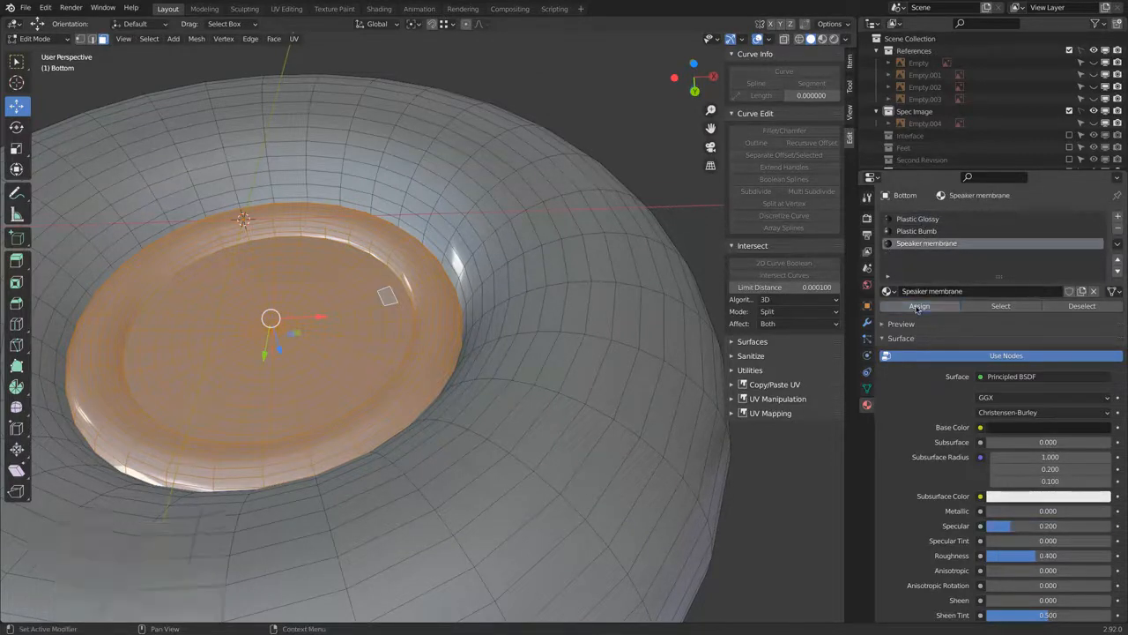
- Preview the materials in Object Mode and set Speaker membrane's Specular to 0.337
left_click(822, 38)
key("Tab")
mouse_move(512, 133)
middle_mouse_down()
mouse_move(479, 196)
mouse_move(504, 285)
mouse_move(509, 143)
middle_mouse_up()
mouse_move(1021, 514)
left_mouse_down()
mouse_move(1009, 514)
mouse_move(1052, 508)
left_mouse_up()
- In Edit Mode, select the whole Bottom mesh and merge its duplicate vertices by distance at 0.1 mm
key("Tab")
scroll(317, 212, "down", 5)
middle_click_drag(327, 203, 256, 141)
key("a")
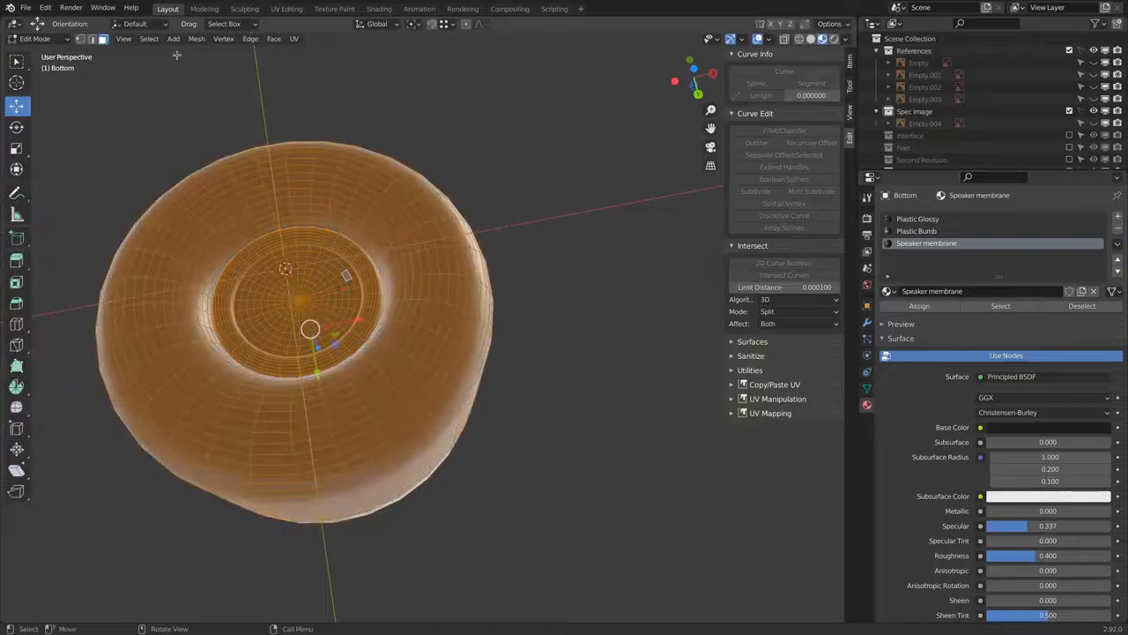
left_click(196, 39)
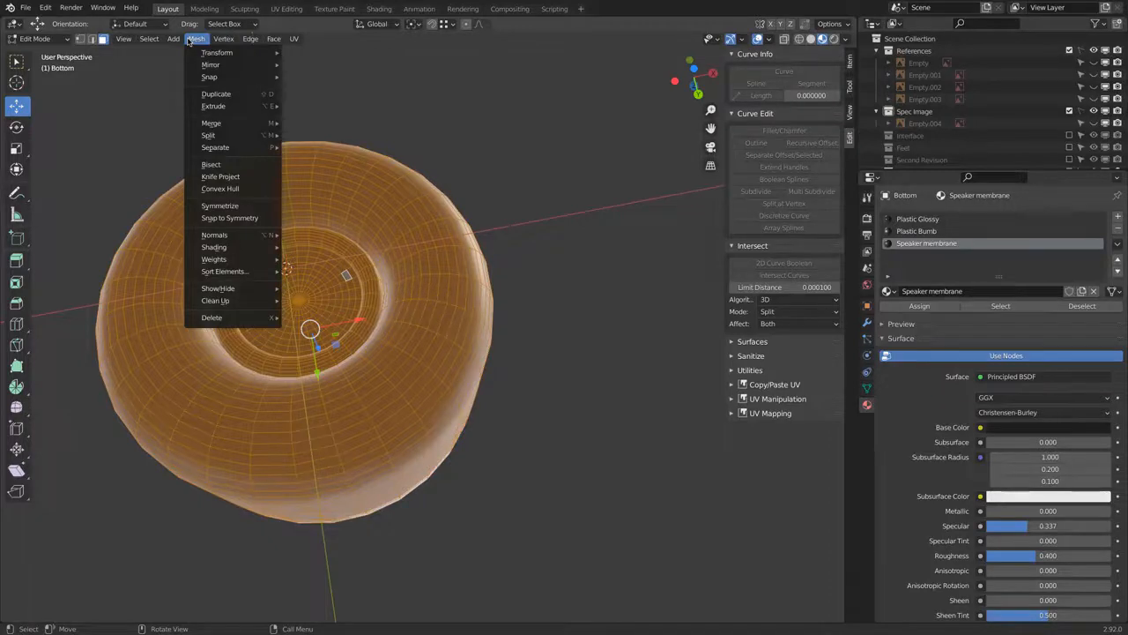
mouse_move(204, 301)
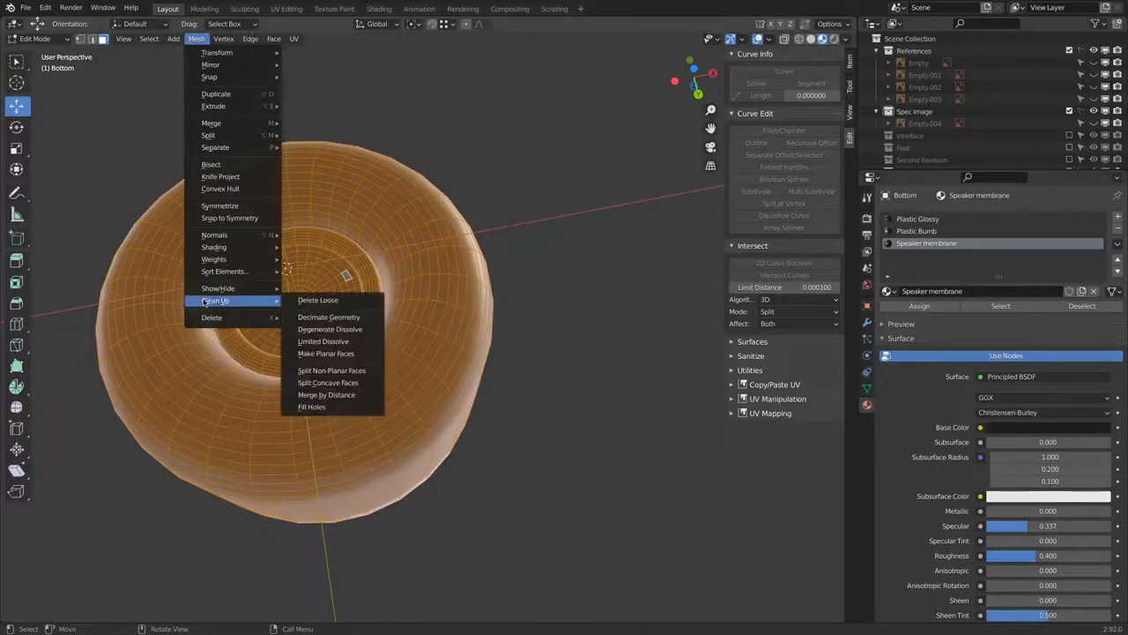
left_click(347, 398)
scroll(401, 250, "up", 1)
scroll(401, 250, "up", 6)
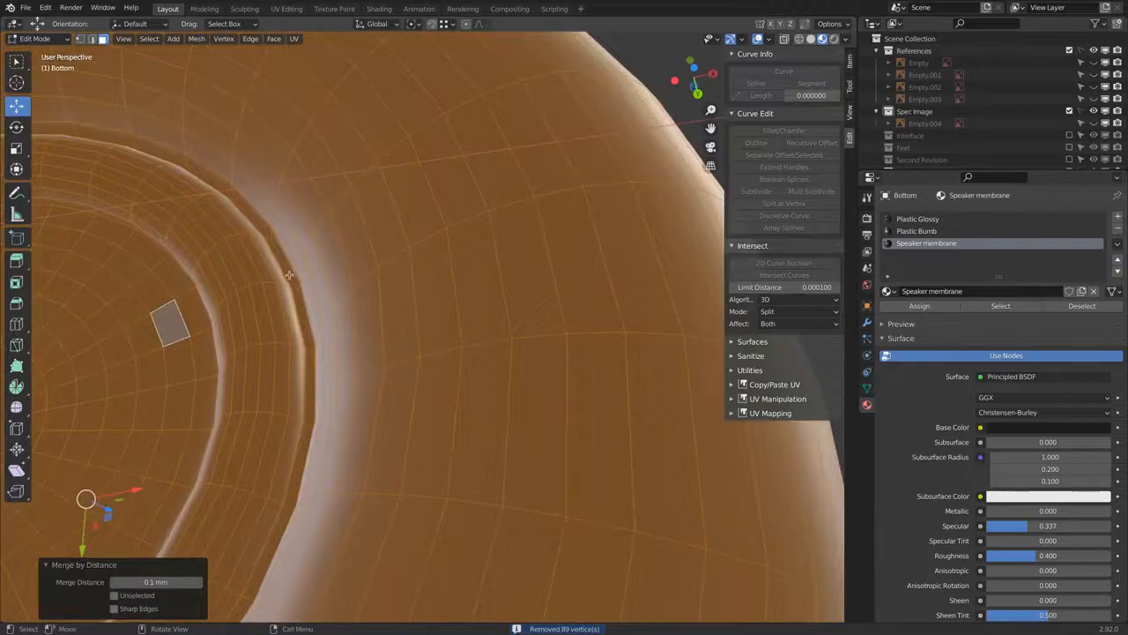
- Enable Auto Smooth at 30° for the Bottom mesh, return to solid shading and deselect all faces
left_click(866, 387)
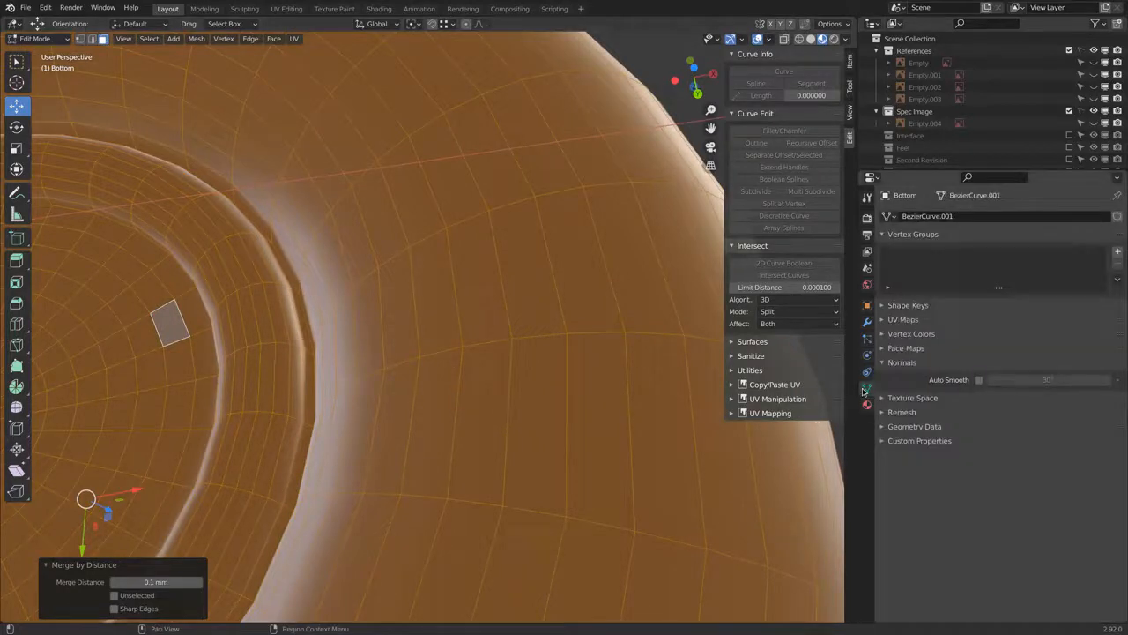
left_click(979, 379)
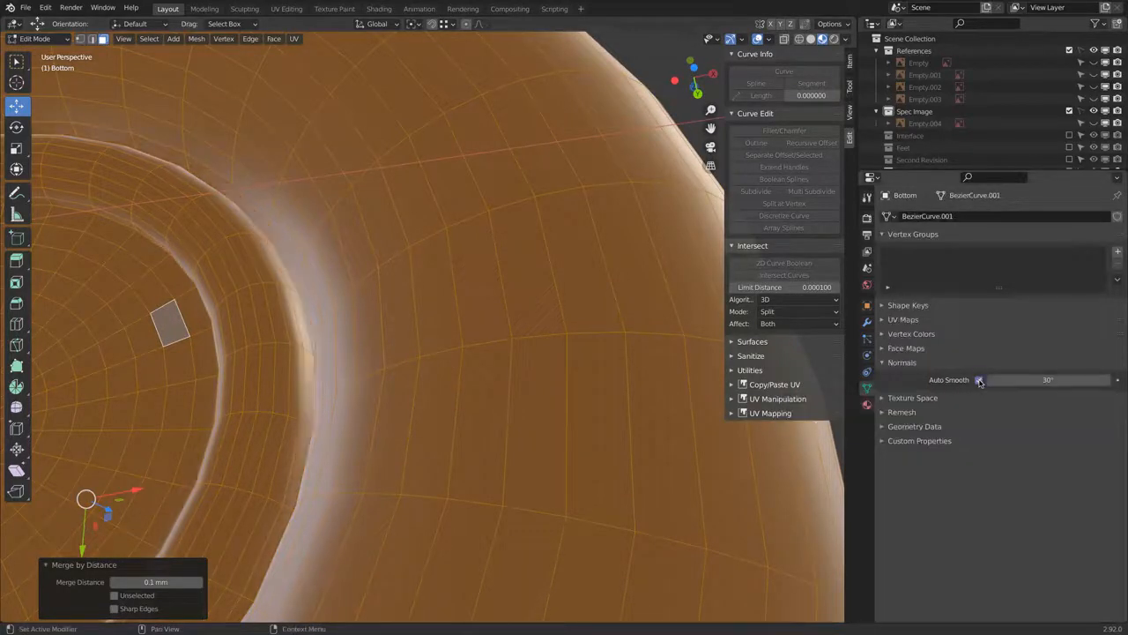
scroll(449, 312, "down", 6)
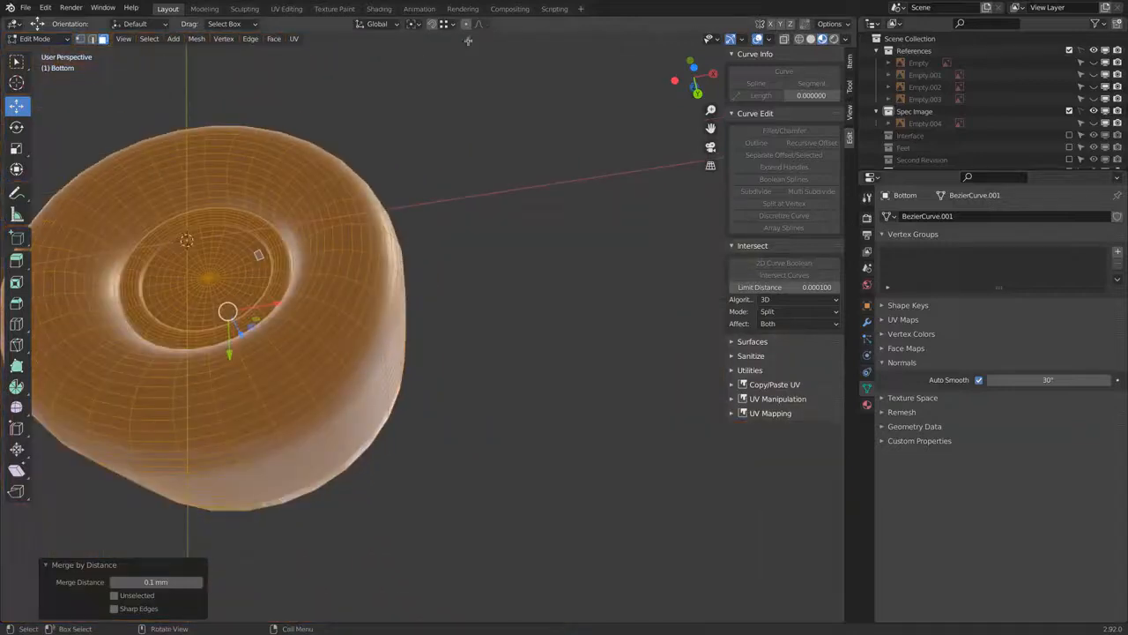
left_click(811, 39)
middle_click_drag(332, 159, 310, 166)
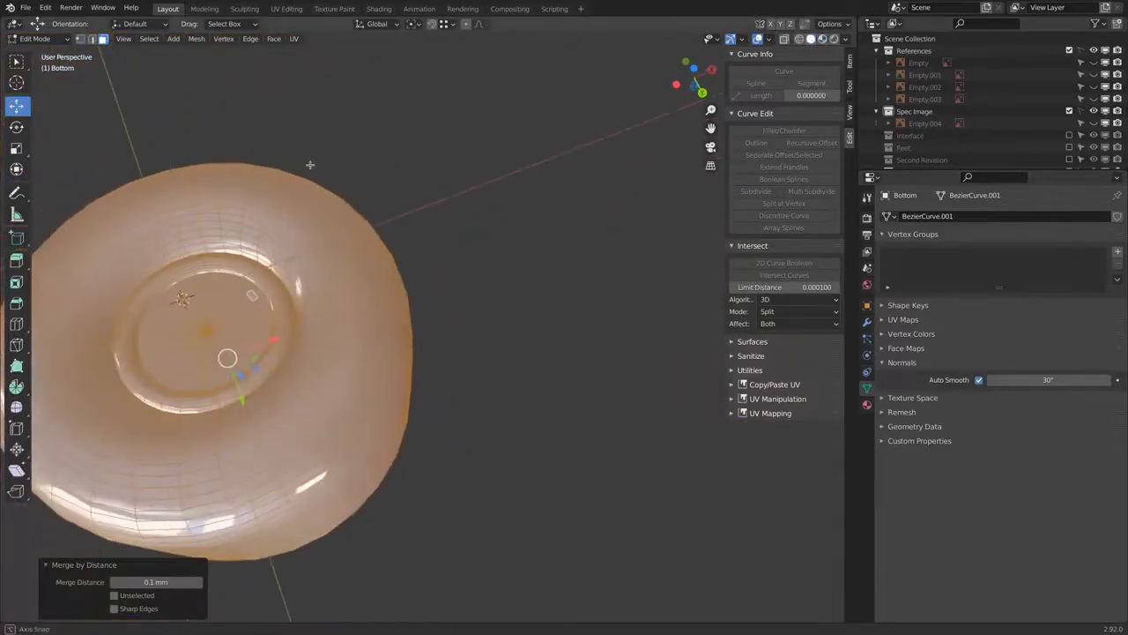
key("a")
key("a")
- Select all faces using the Speaker membrane material, hide them and return to Object Mode
middle_click_drag(386, 203, 564, 148, "shift")
middle_click_drag(467, 219, 406, 401)
middle_click_drag(479, 480, 439, 310)
left_click(440, 315)
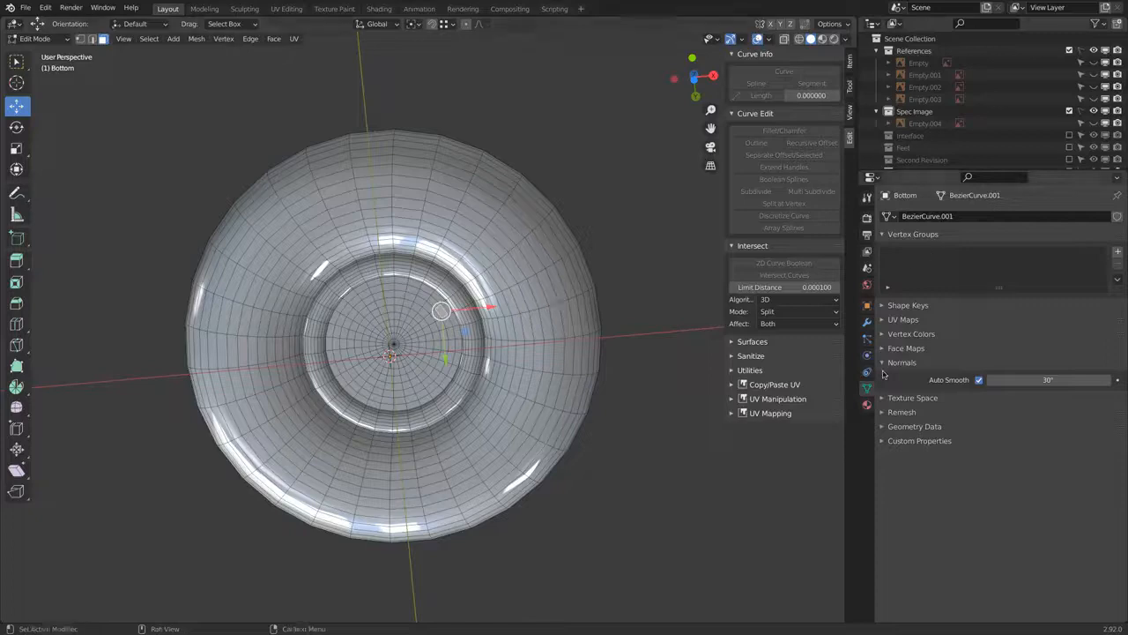
left_click(866, 406)
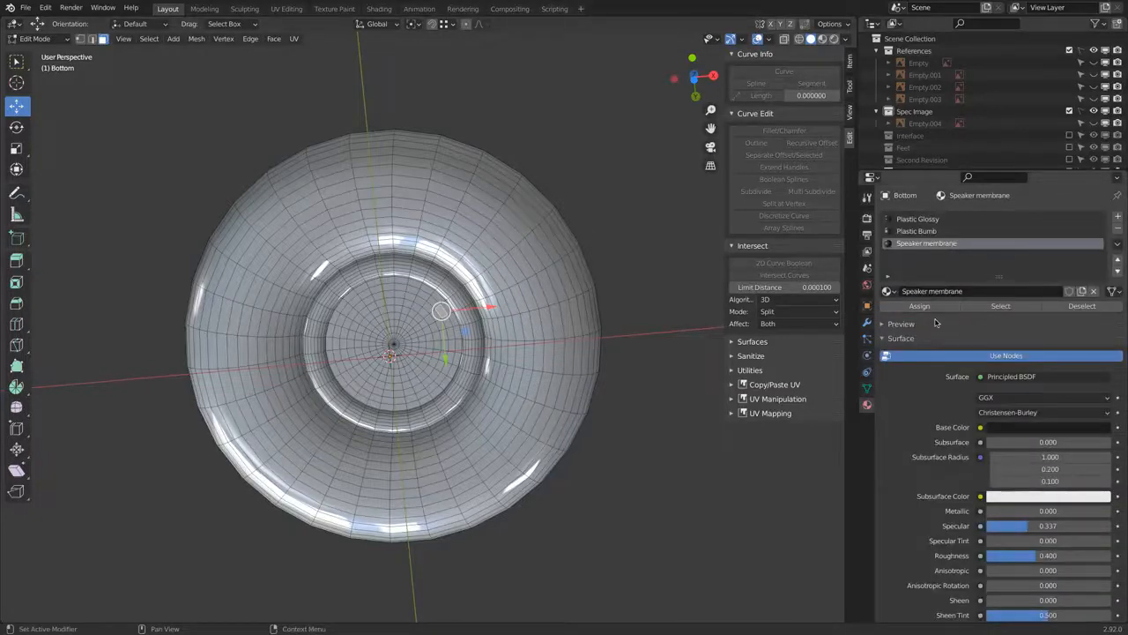
left_click(1000, 306)
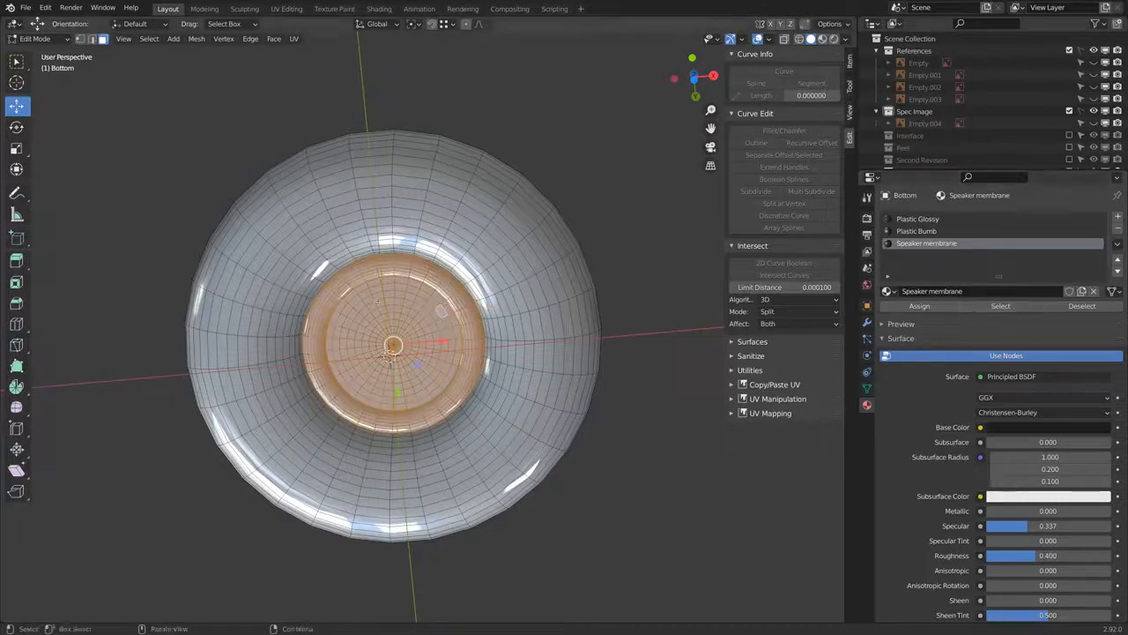
key("h")
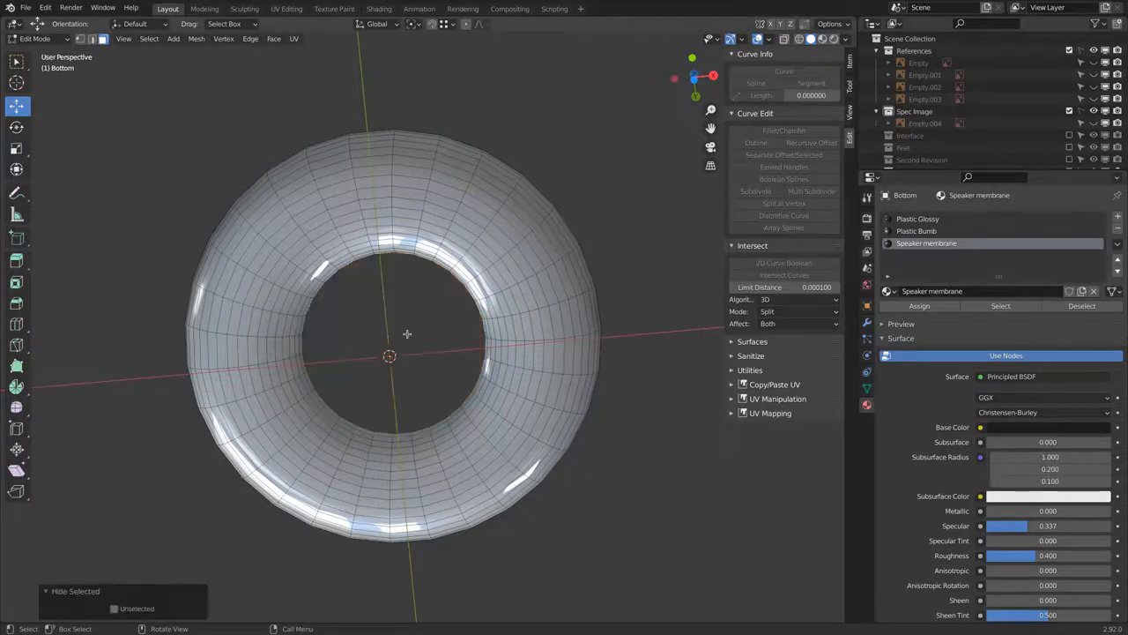
middle_click_drag(407, 333, 320, 317)
key("Tab")
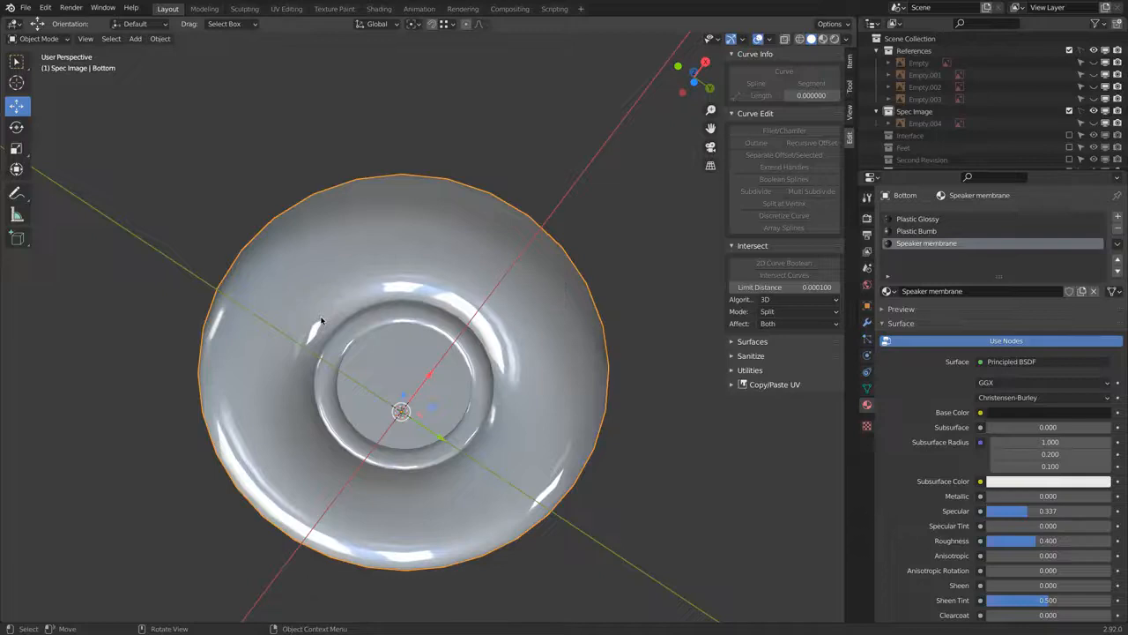
- In Edit Mode, reveal the Bottom mesh's hidden speaker membrane faces and hide them again
key("Tab")
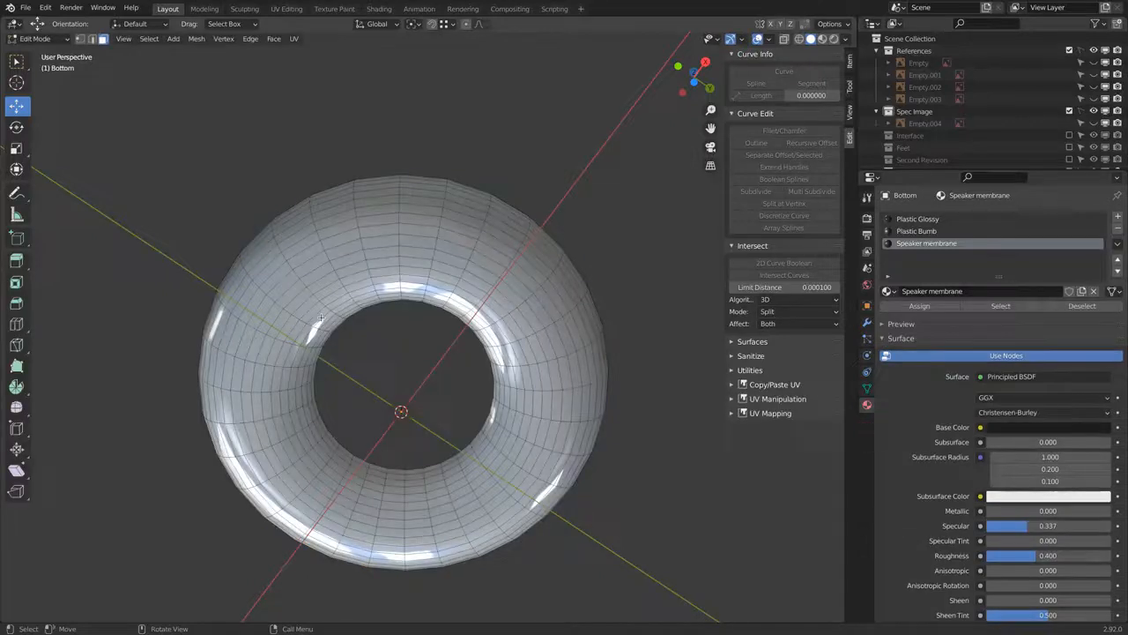
key("alt+h")
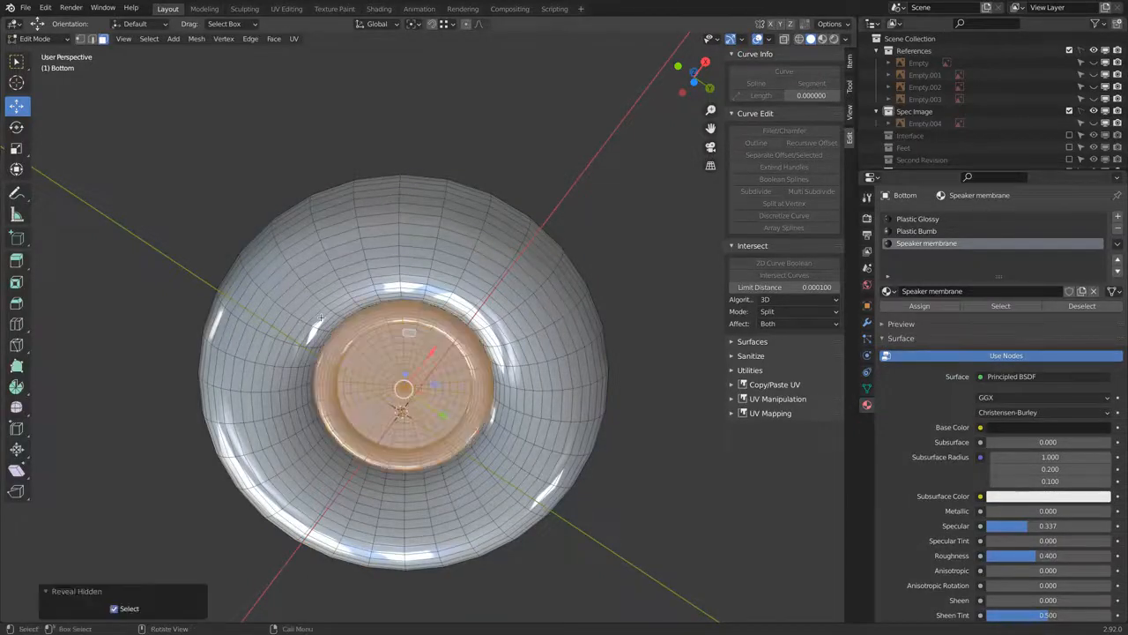
key("h")
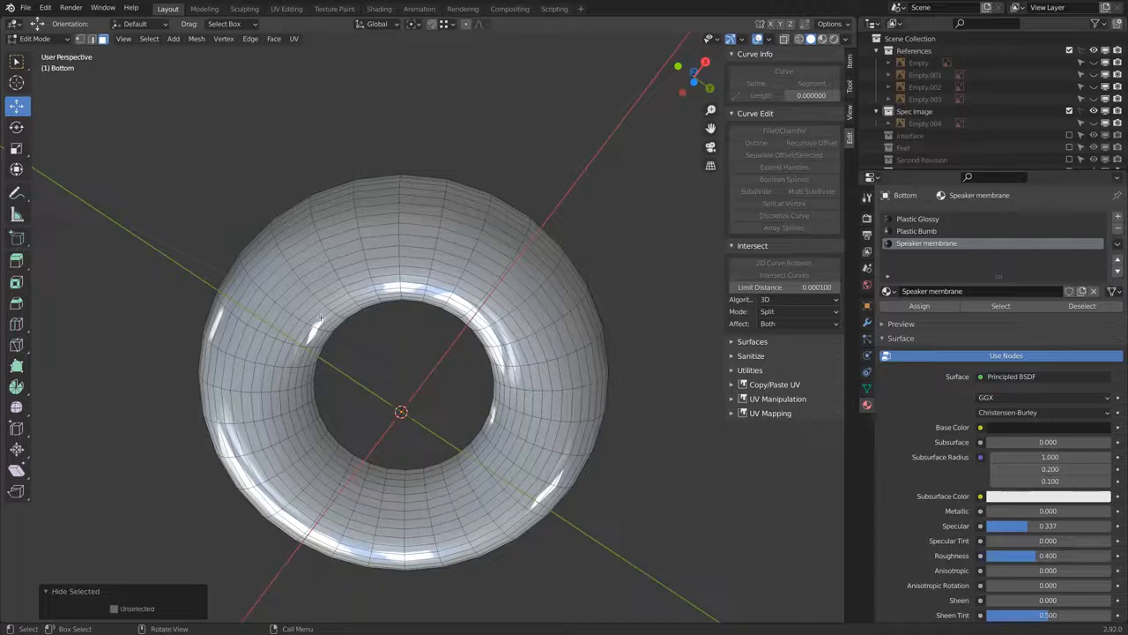
- Hide a single face on the Bottom's side wall, and reveal all hidden faces of the mesh
middle_click_drag(293, 306, 353, 334)
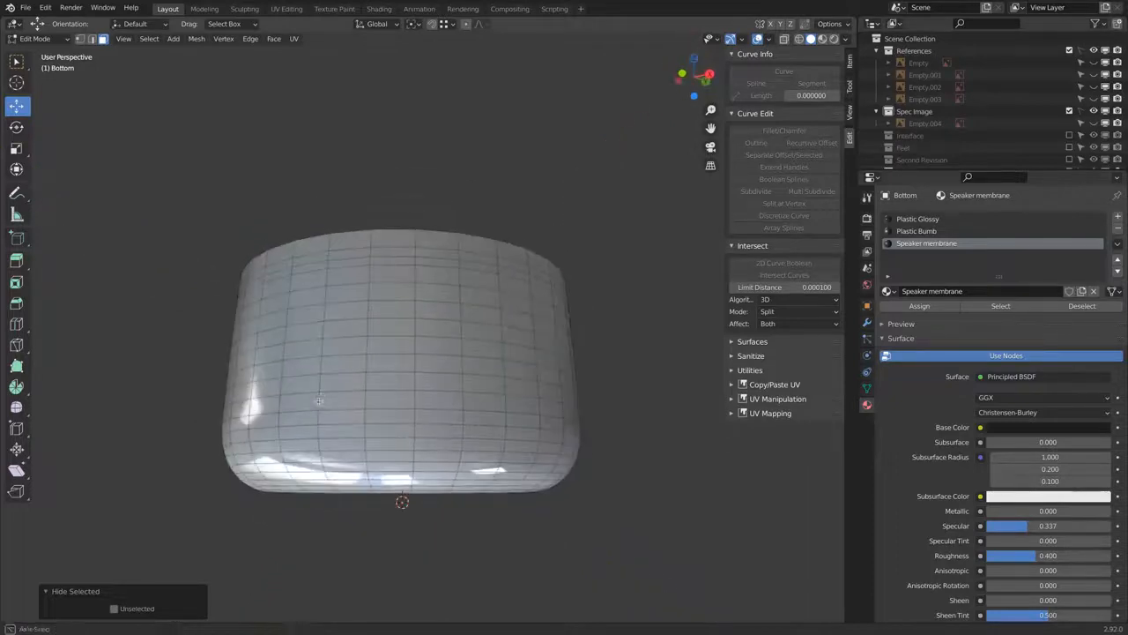
left_click(360, 333)
key("h")
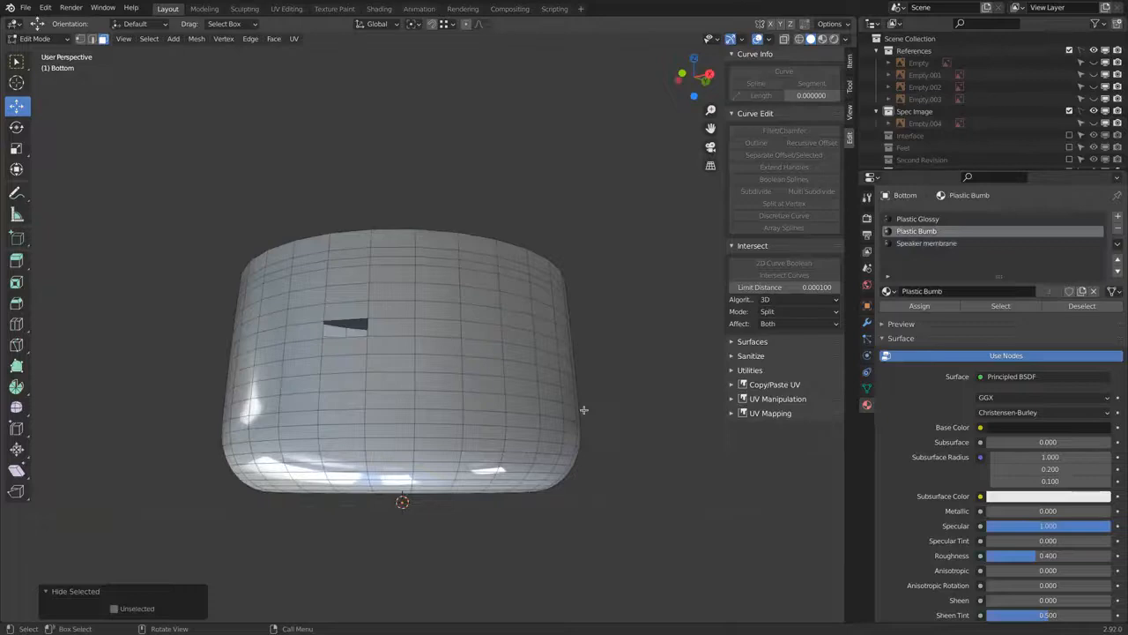
key("alt+h")
middle_click_drag(601, 407, 634, 320)
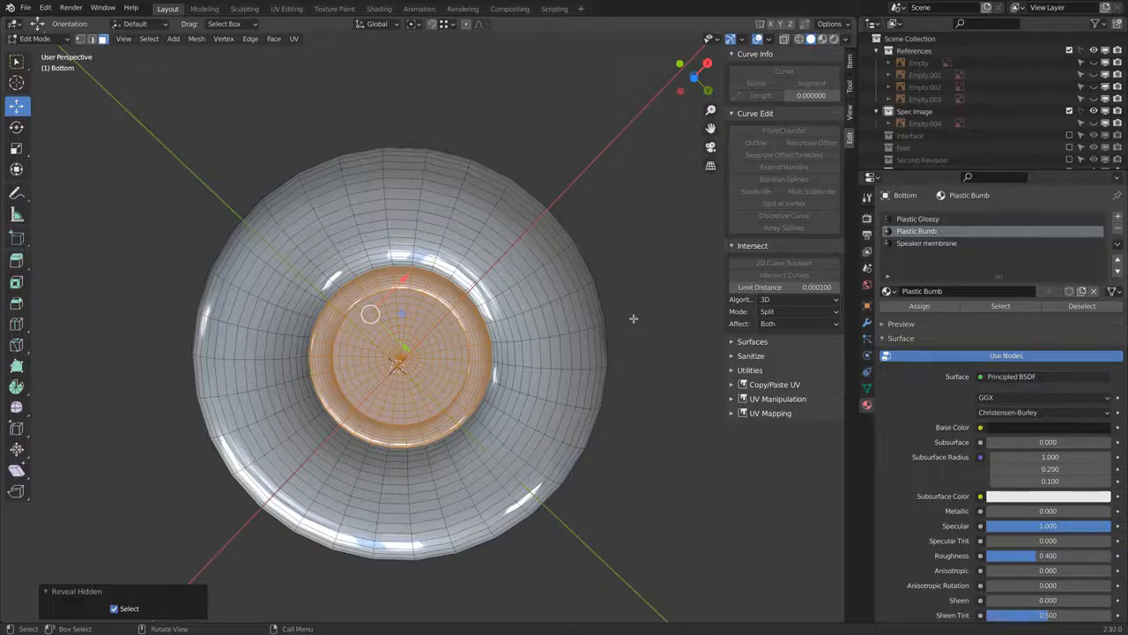
- Show the model with Material Preview shading in front view, and reveal all hidden objects in Object Mode
key("KP_1")
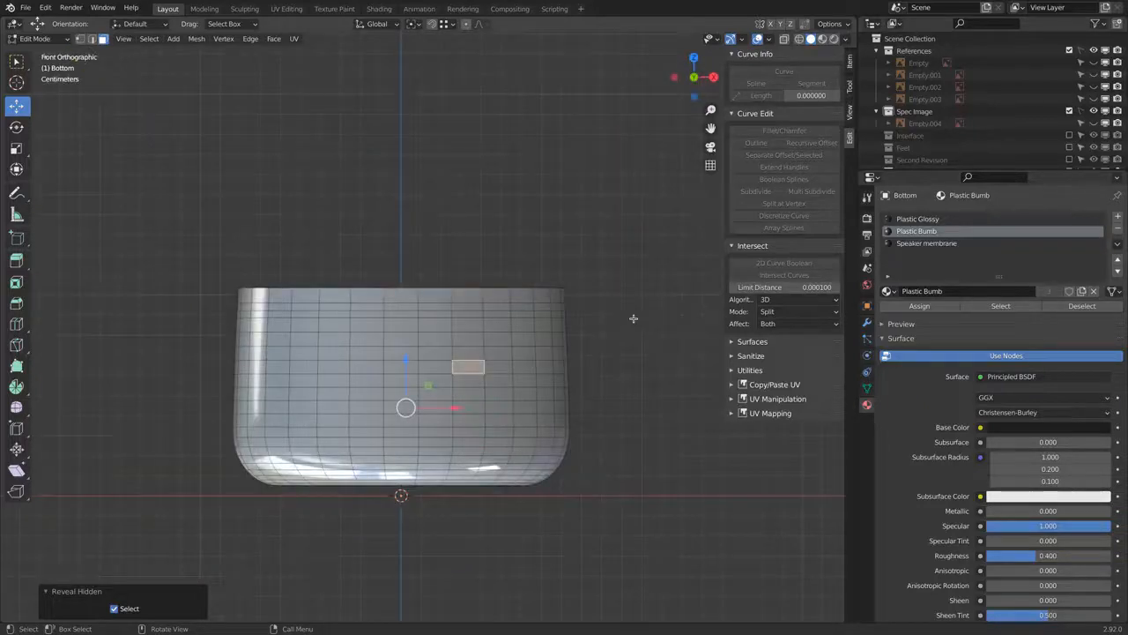
left_click(823, 38)
middle_click_drag(523, 332, 506, 256, "shift")
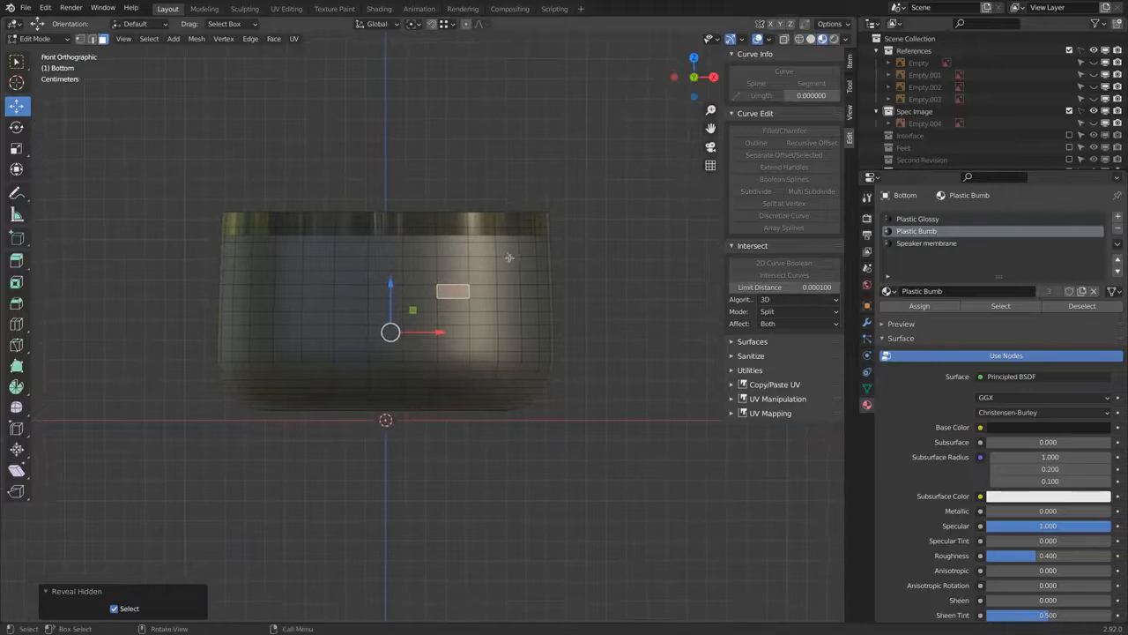
scroll(280, 225, "down", 5)
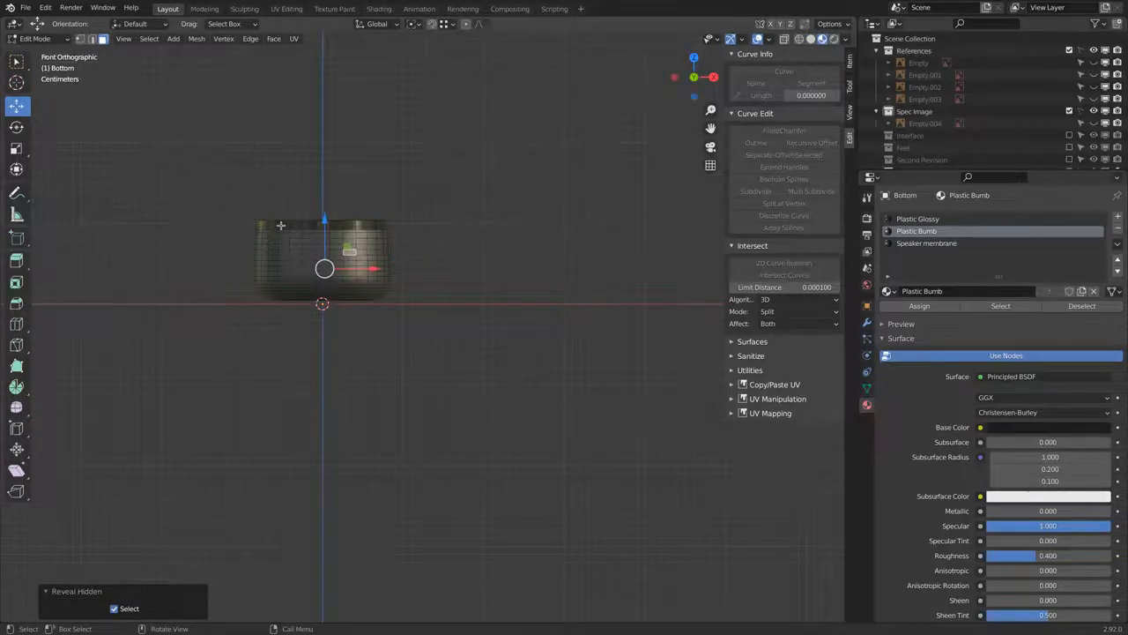
key("KP_3")
key("Tab")
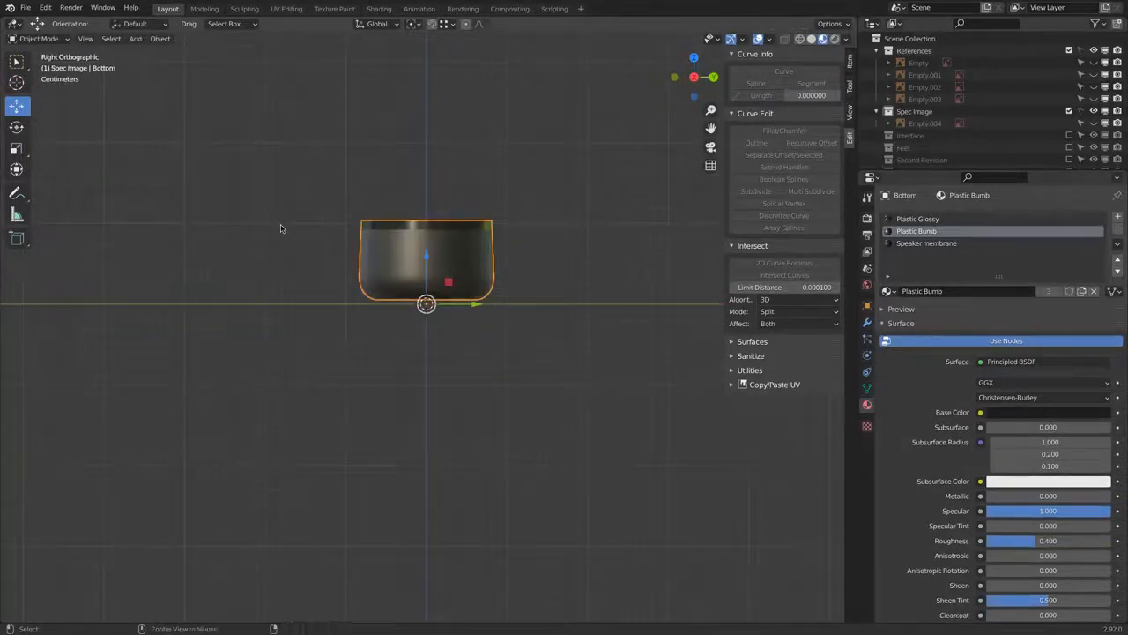
key("alt+h")
key("KP_1")
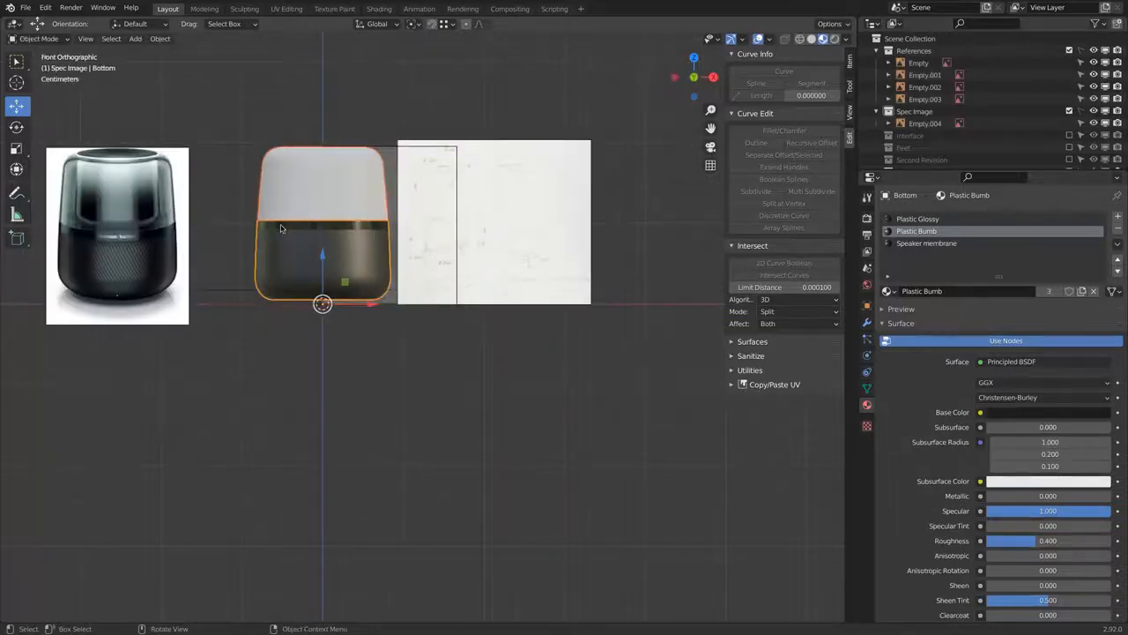
- Delete the sketch reference image Empty.001 from the References collection
left_click(584, 150)
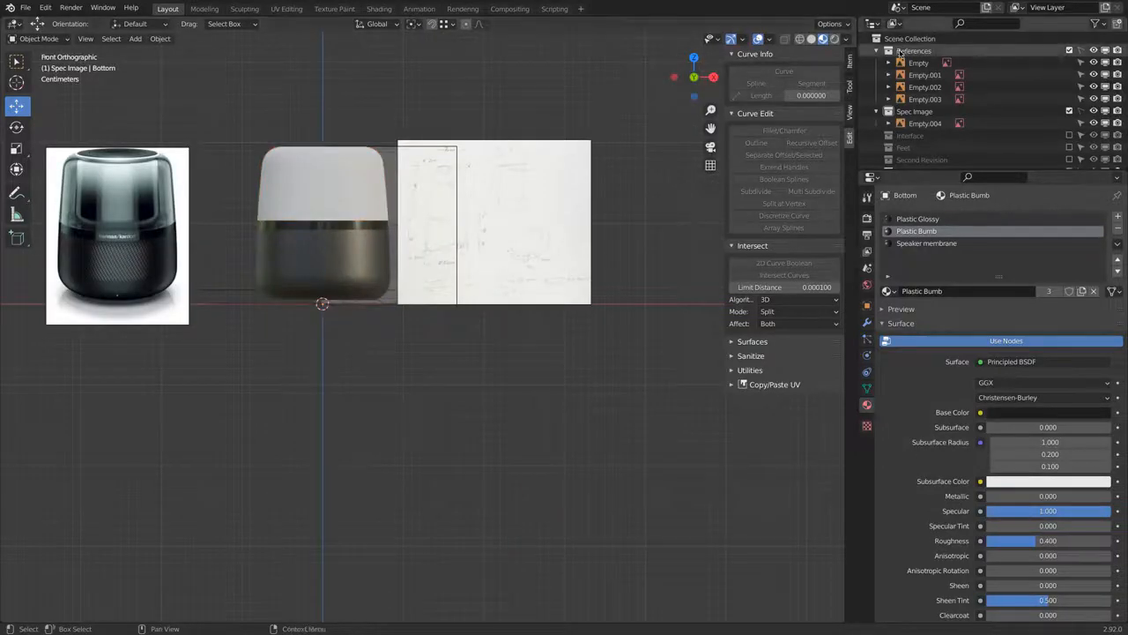
left_click(924, 99)
left_click(922, 87)
left_click(924, 76)
left_click(923, 63)
left_click(915, 76)
left_click(1093, 75)
left_click(1093, 75)
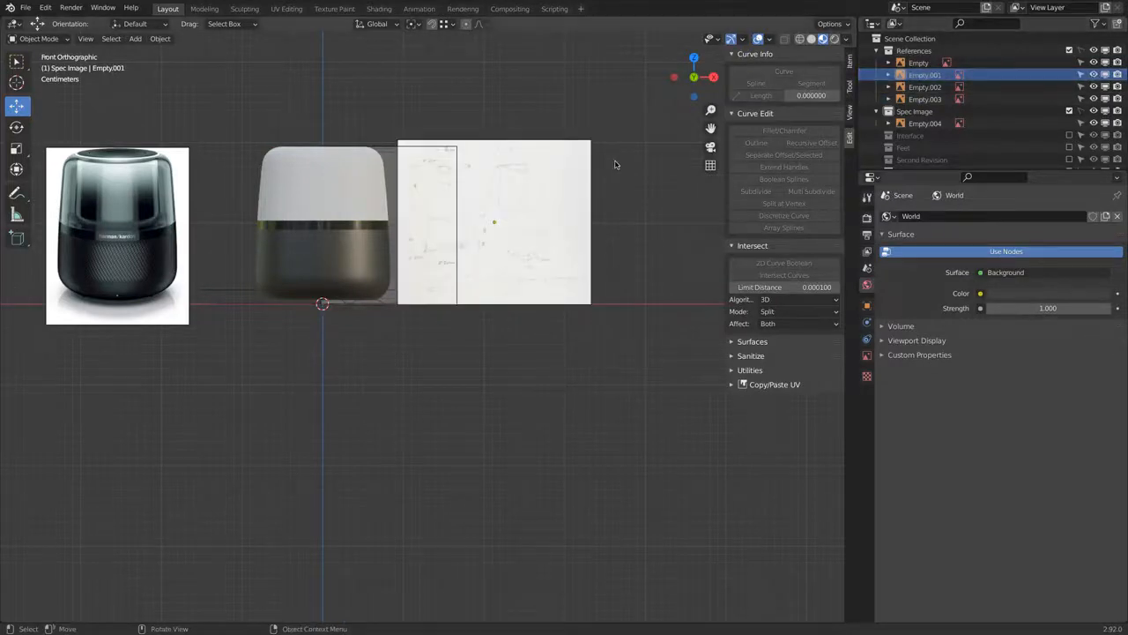
key("Delete")
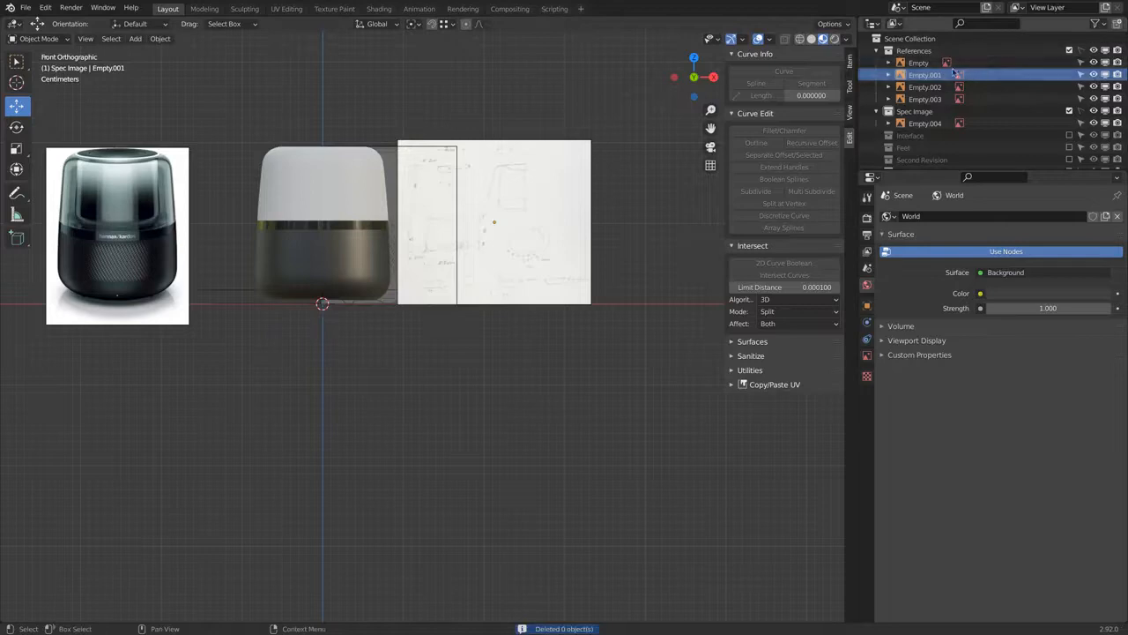
left_click(923, 76)
key("Delete")
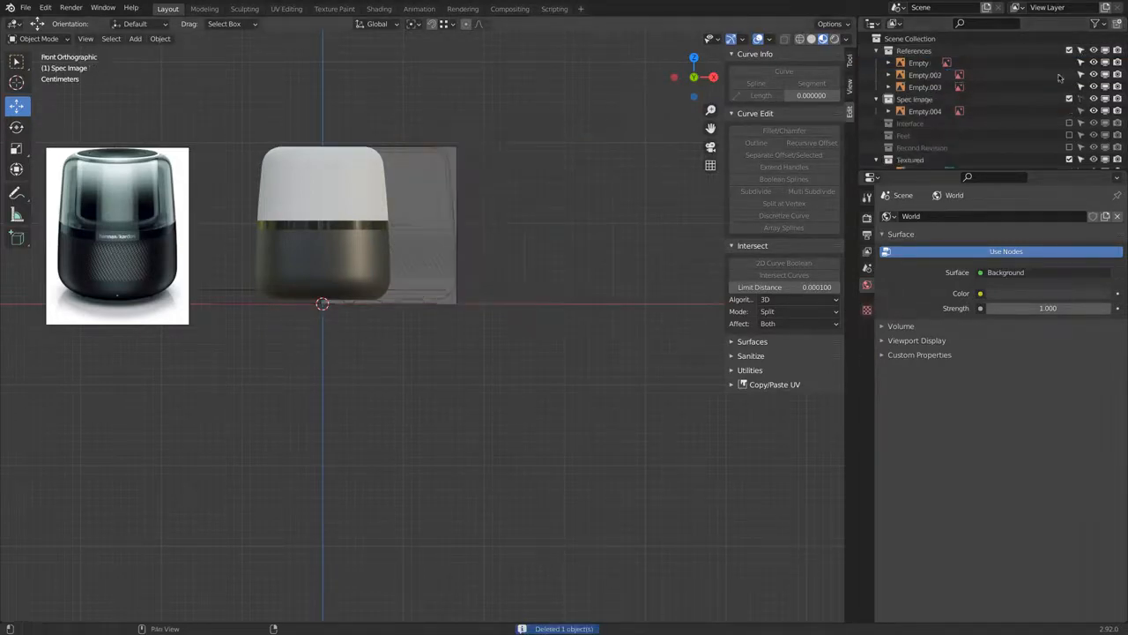
- Hide the Top object in the Textured collection and check the Bottom against the reference in front view
scroll(397, 214, "up", 5)
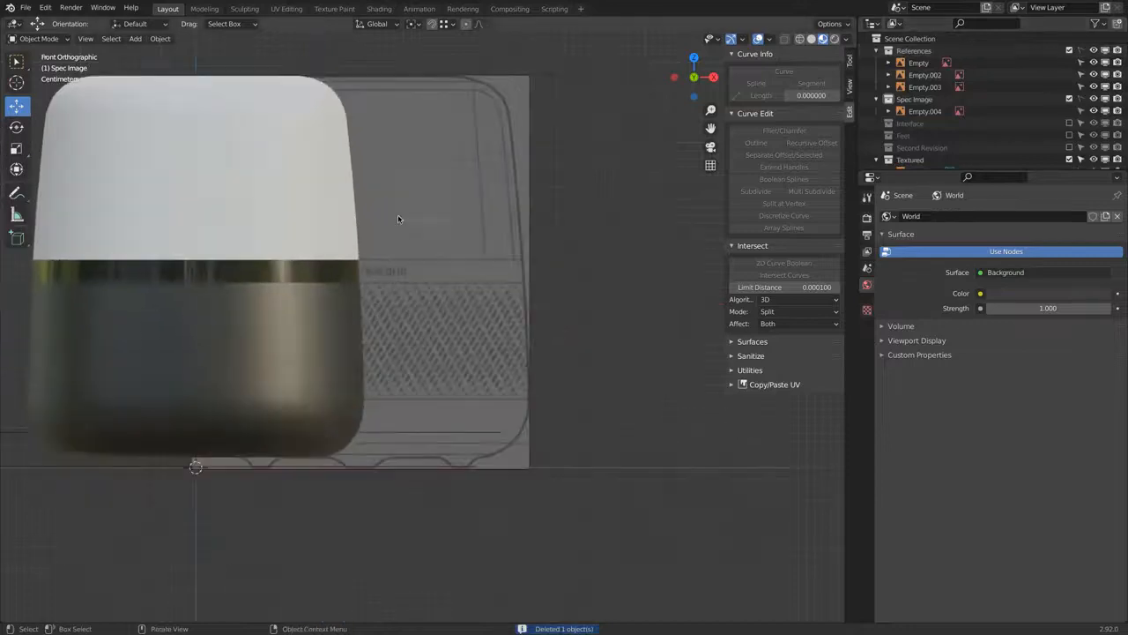
left_click(488, 126)
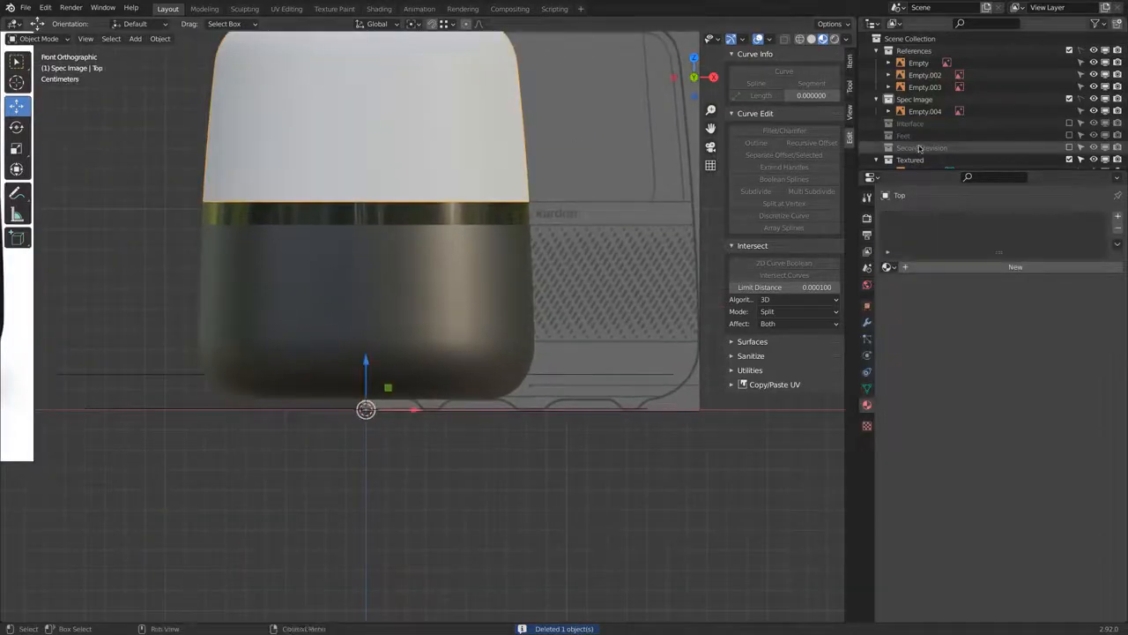
scroll(1029, 147, "down", 2)
left_click(1093, 157)
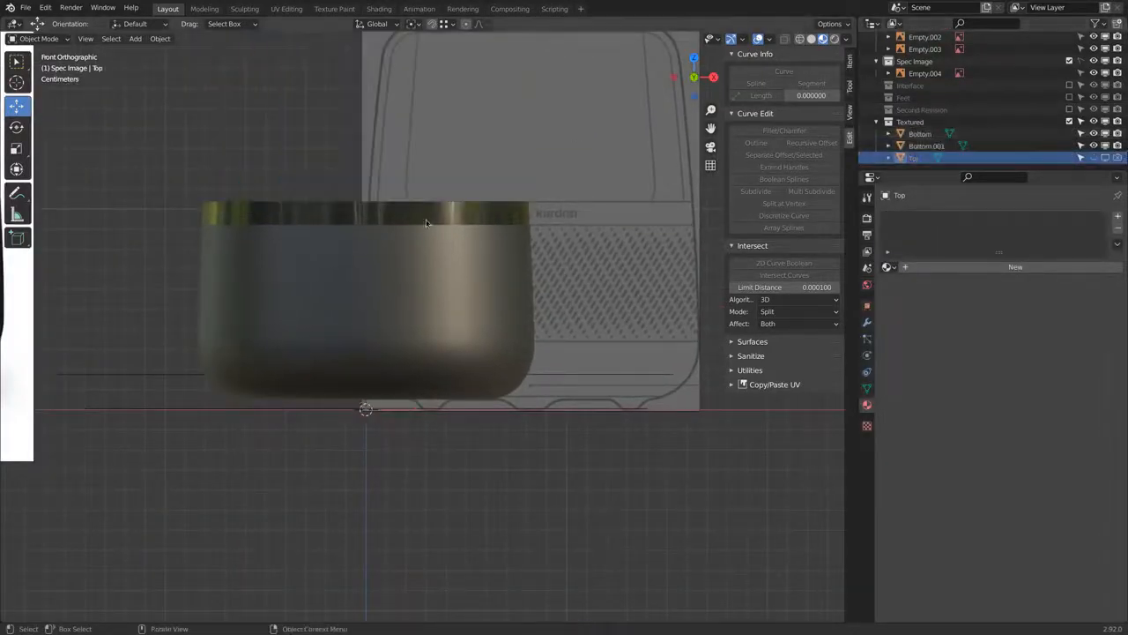
middle_click_drag(422, 224, 427, 178)
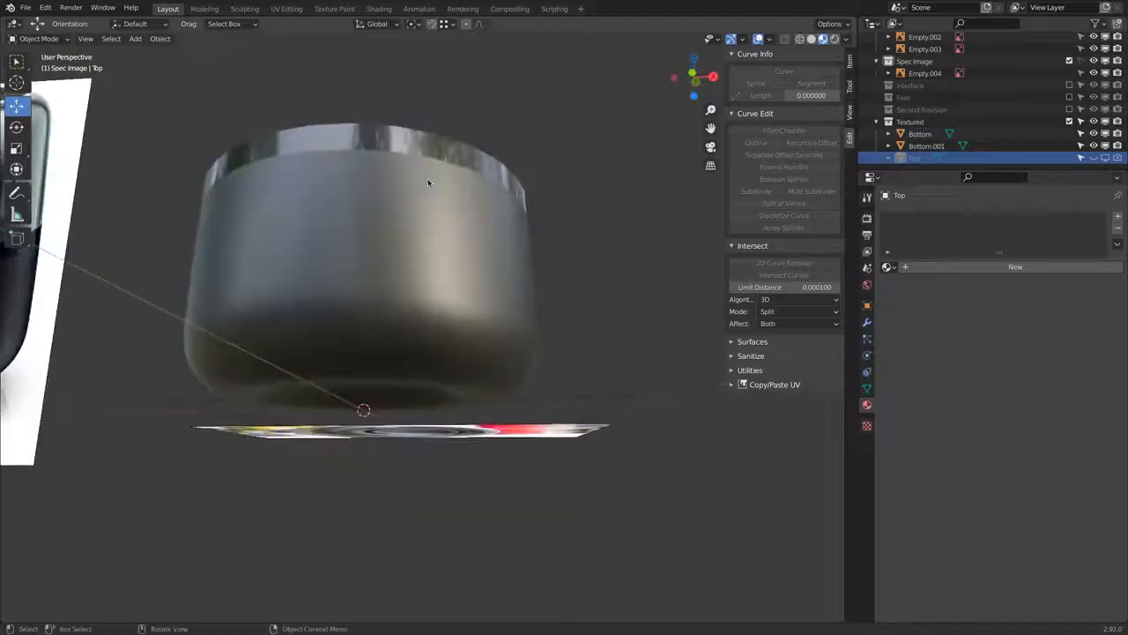
key("KP_1")
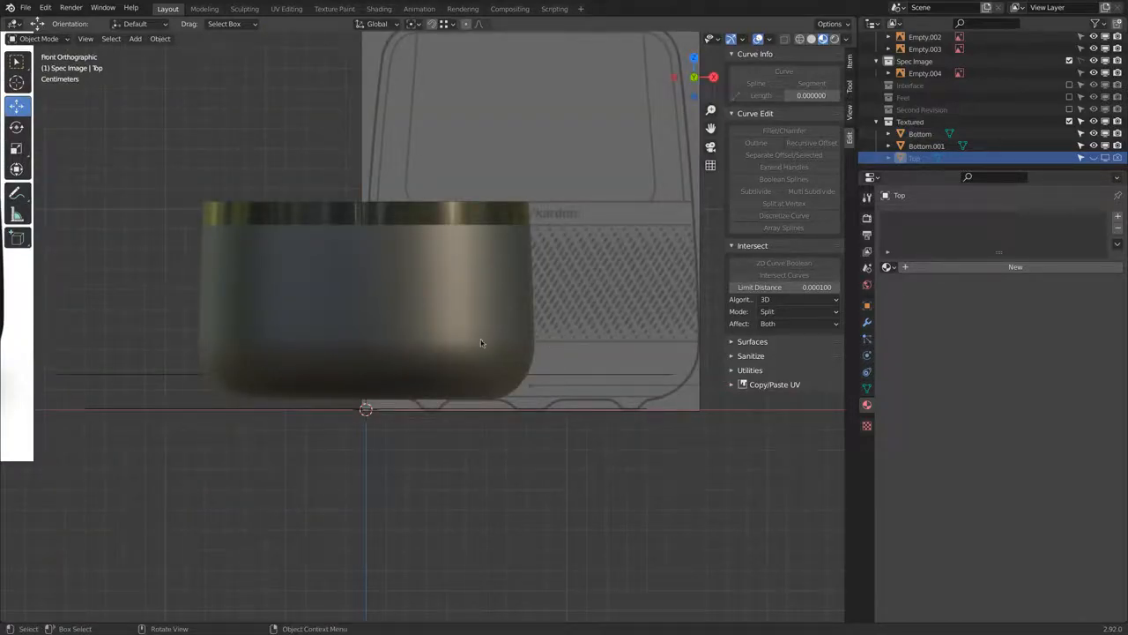
- In Edit Mode, select the Bottom's horizontal face loops that span the height of the reference image's perforated band
left_click(520, 326)
key("Tab")
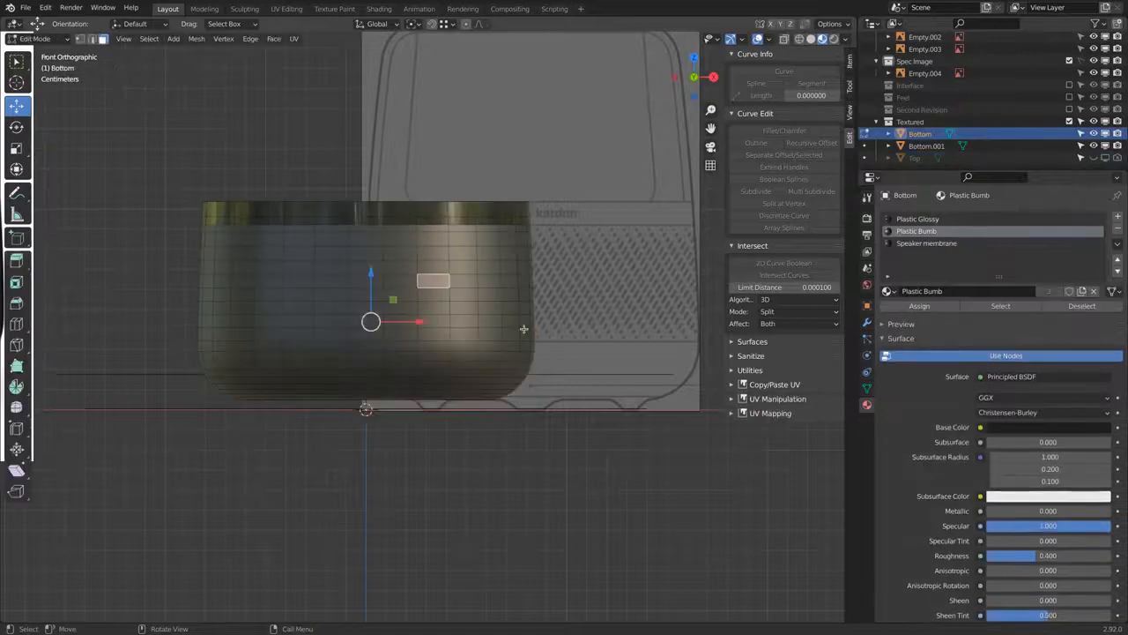
left_click(515, 332, "alt")
left_click(517, 320, "alt+shift")
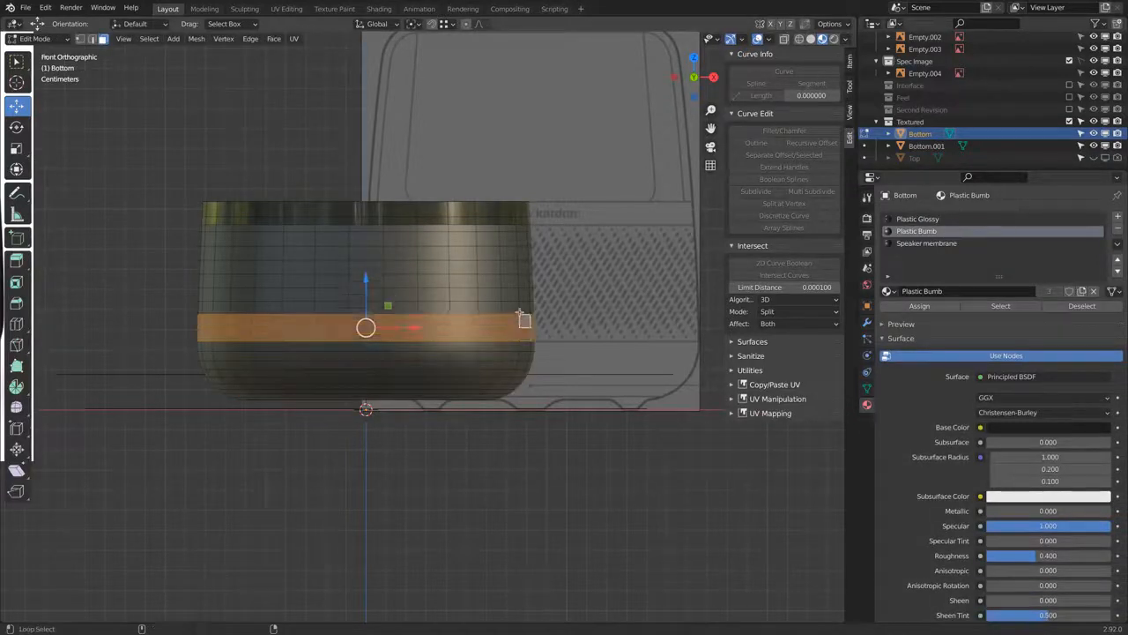
left_click(517, 306, "alt+shift")
left_click(517, 294, "alt+shift")
left_click(517, 280, "alt+shift")
left_click(518, 266, "alt+shift")
left_click(517, 252, "alt+shift")
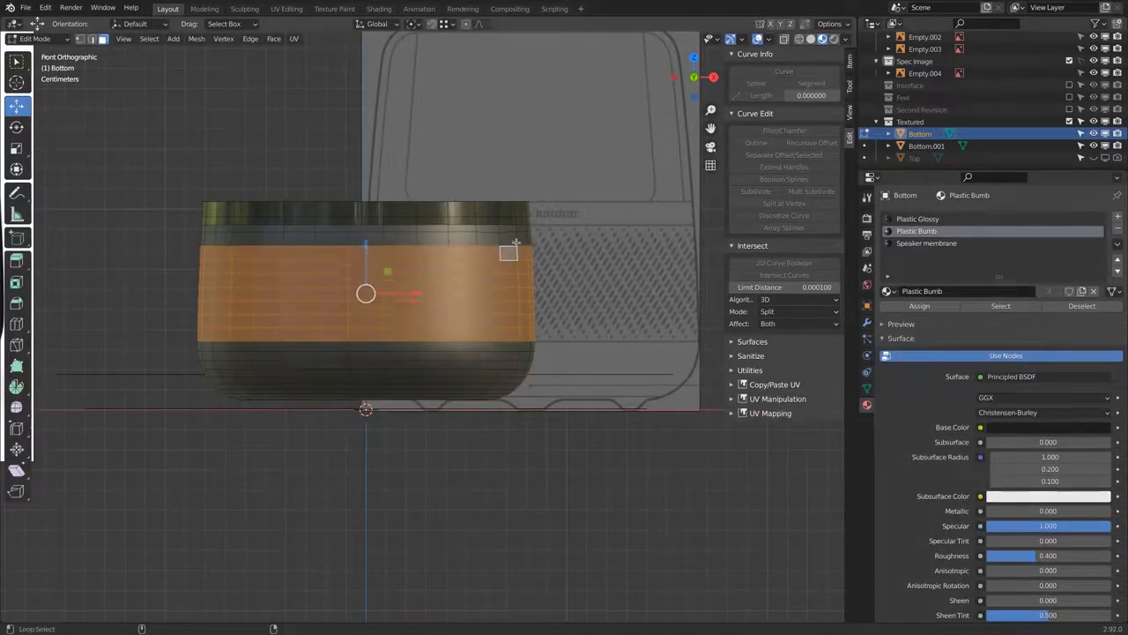
left_click(518, 235, "alt+shift")
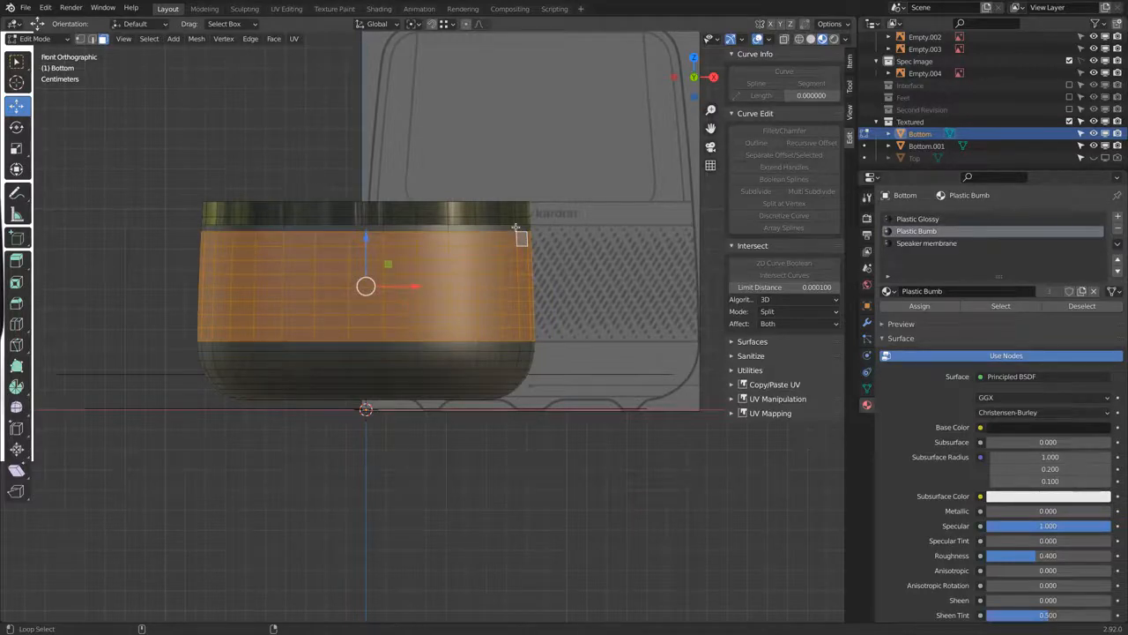
left_click(517, 226, "alt+shift")
middle_click_drag(567, 250, 447, 279)
key("KP_1")
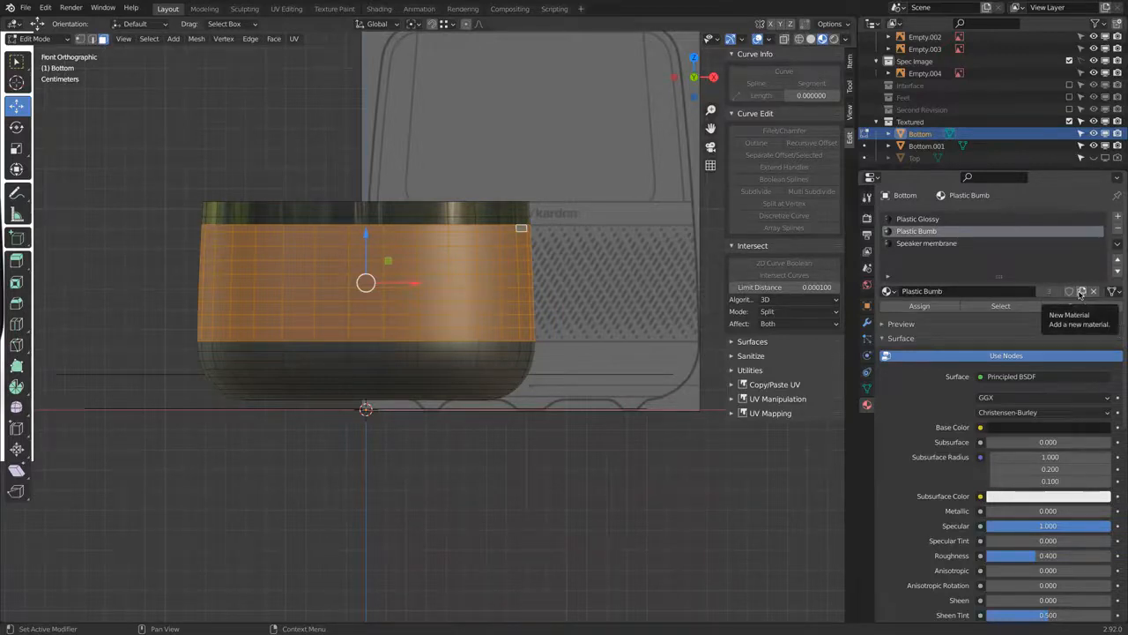
- Rename the Plastic Bumb material as Plastic Bump and duplicate it as a new material
left_click(944, 291)
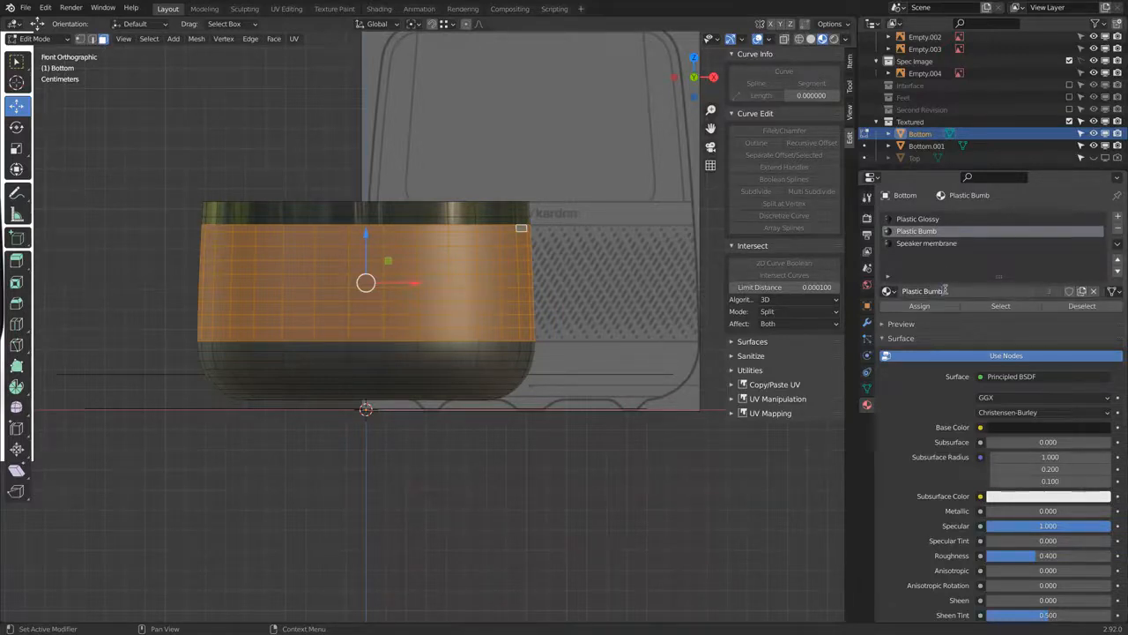
key("Return")
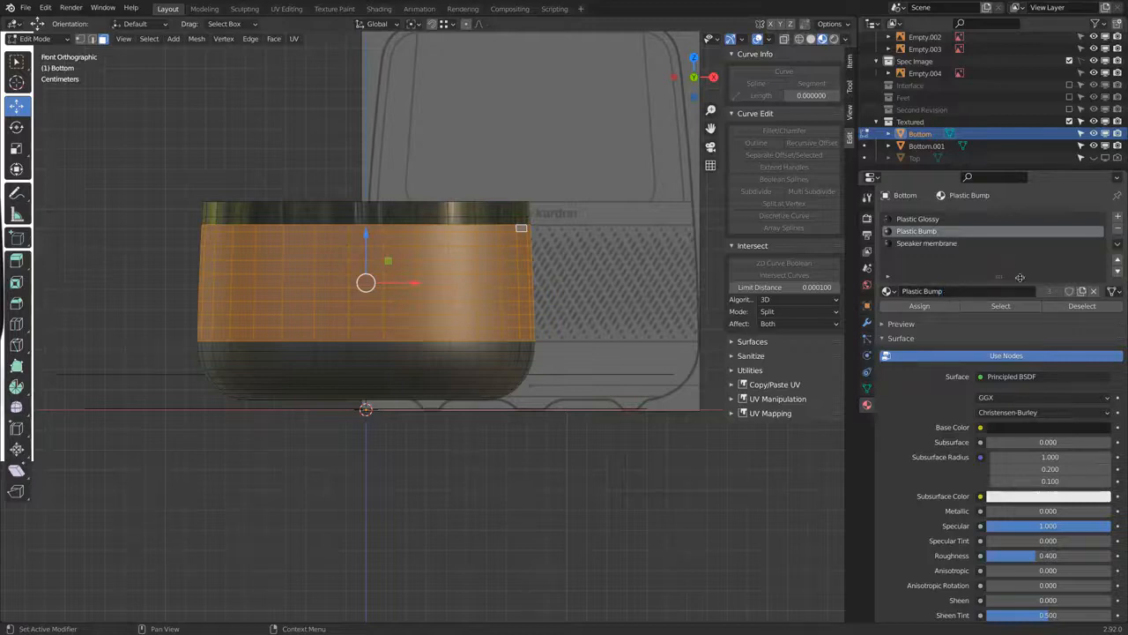
left_click(1083, 292)
scroll(979, 237, "down", 2)
scroll(979, 237, "up", 2)
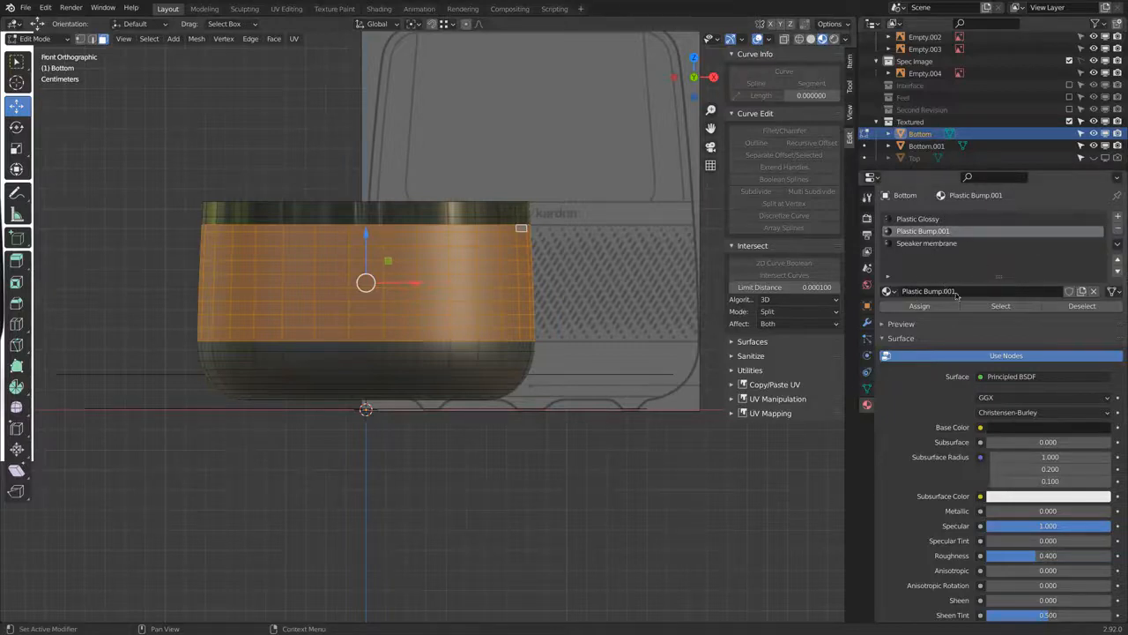
- Set the slot back to Plastic Bump, and add a new material slot that uses Plastic Bump.001
left_click(888, 291)
left_click(905, 309)
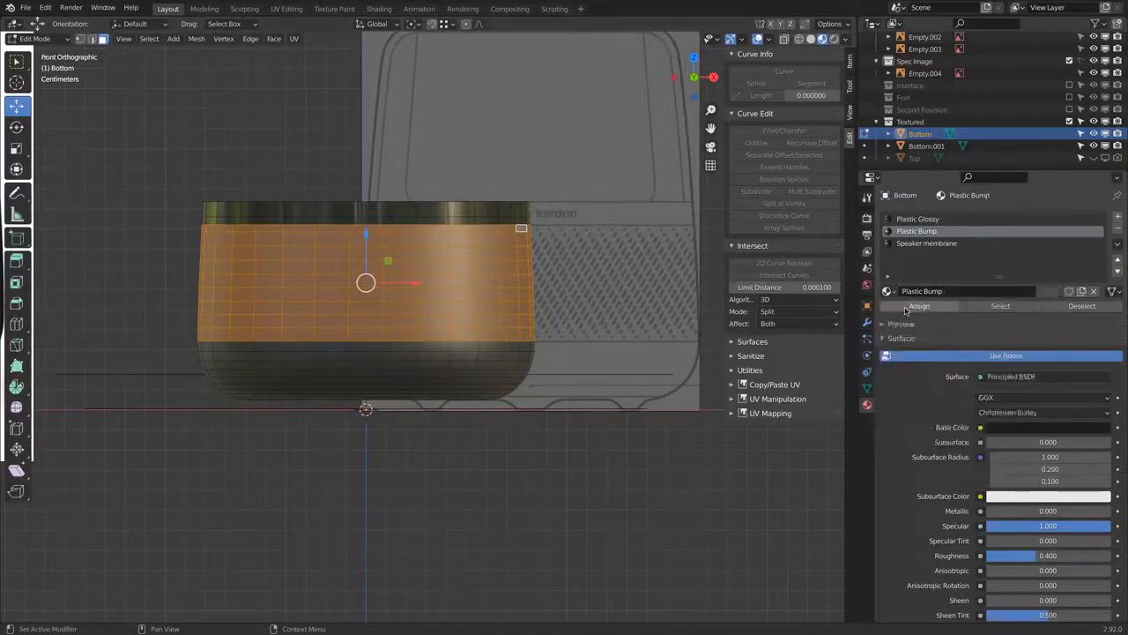
left_click(1117, 215)
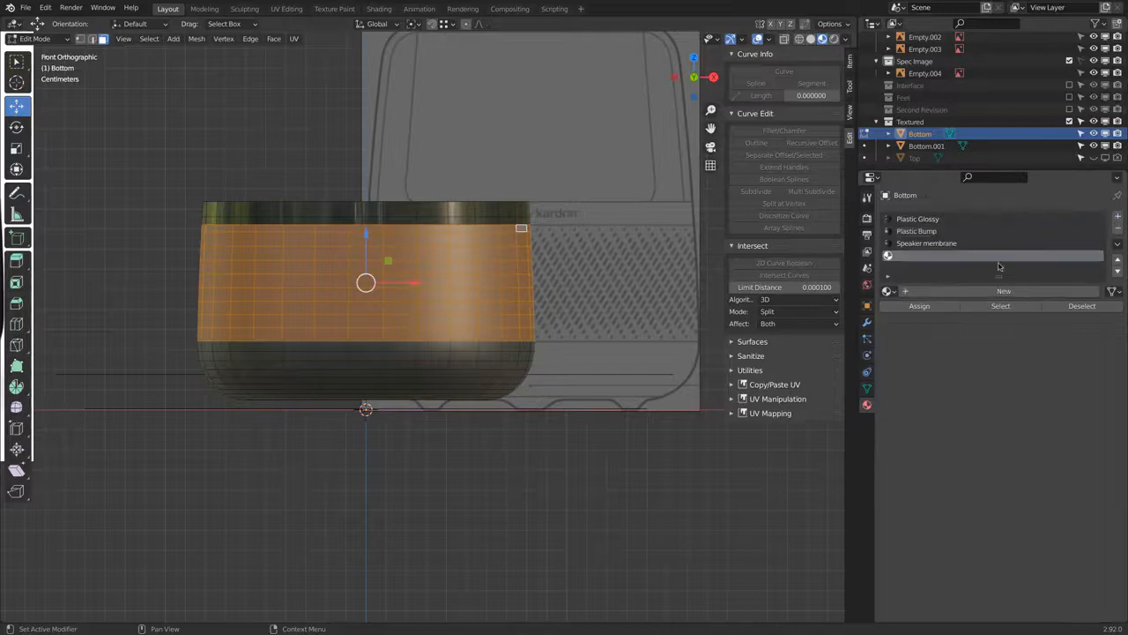
left_click(891, 292)
left_click(955, 321)
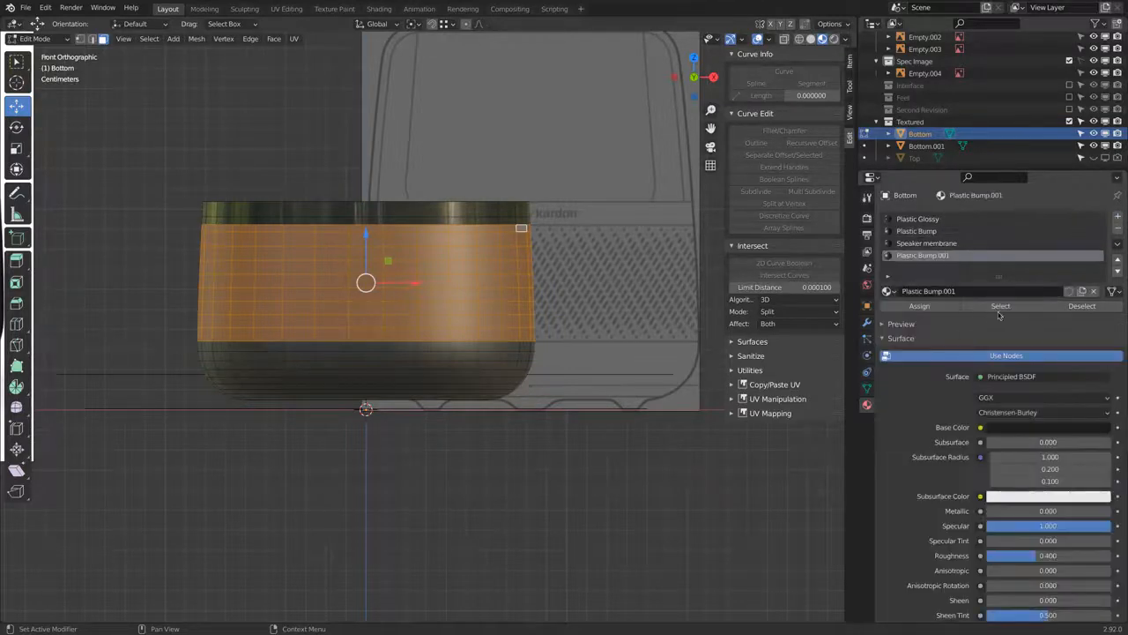
- Rename the new slot's material as Plastic Bump Pattern and move the slot above Speaker membrane
key("BackSpace")
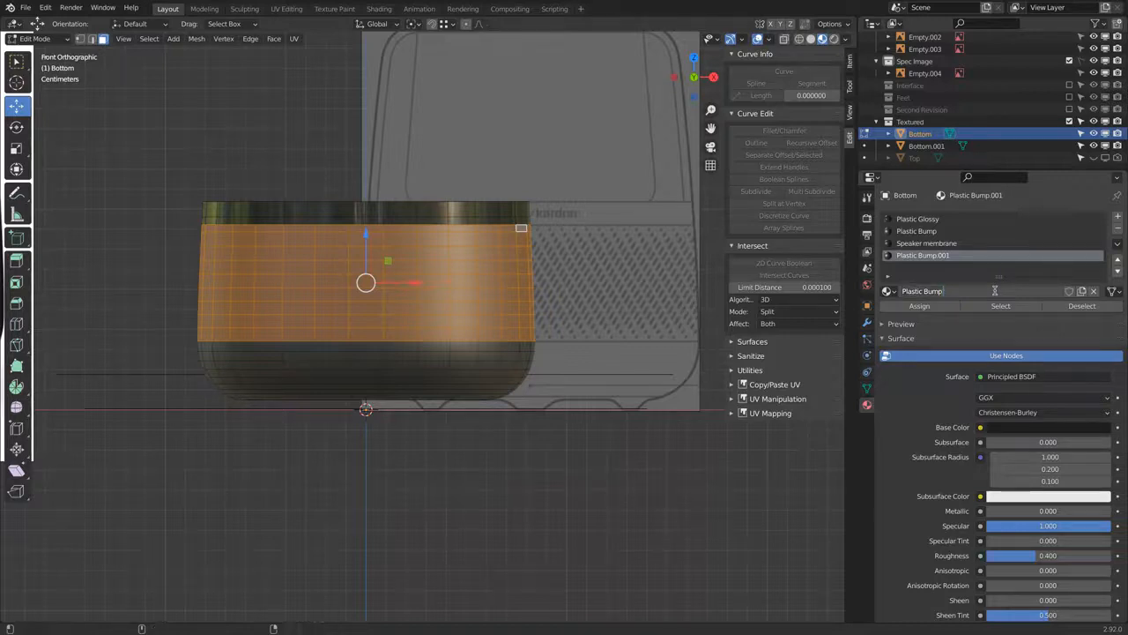
type("Hole")
type(" Pattern")
key("Return")
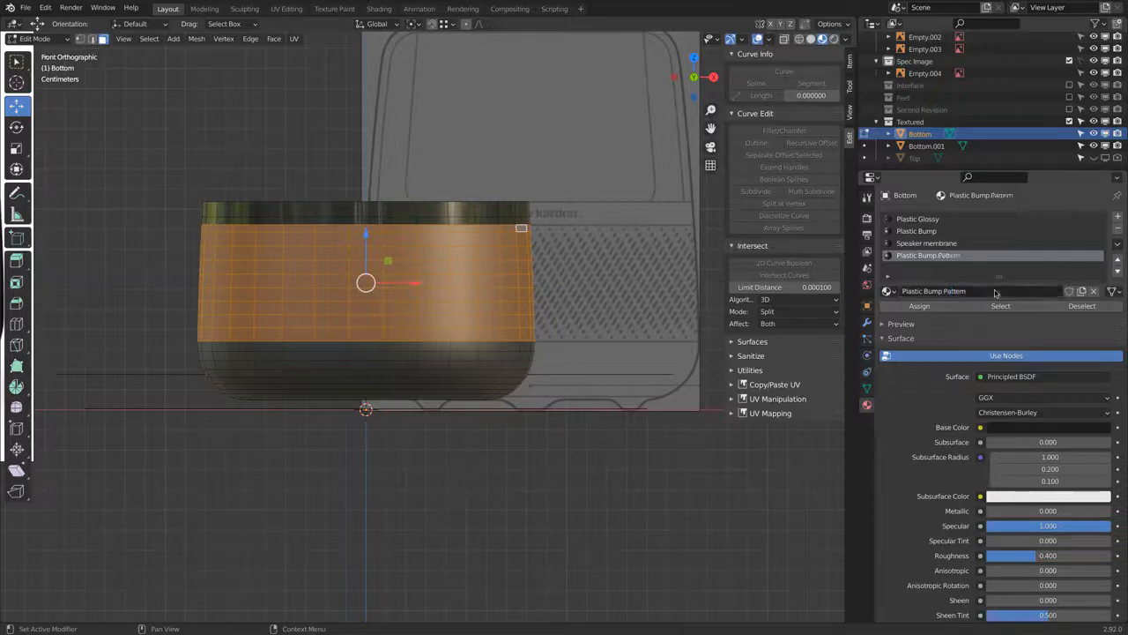
left_click(1117, 259)
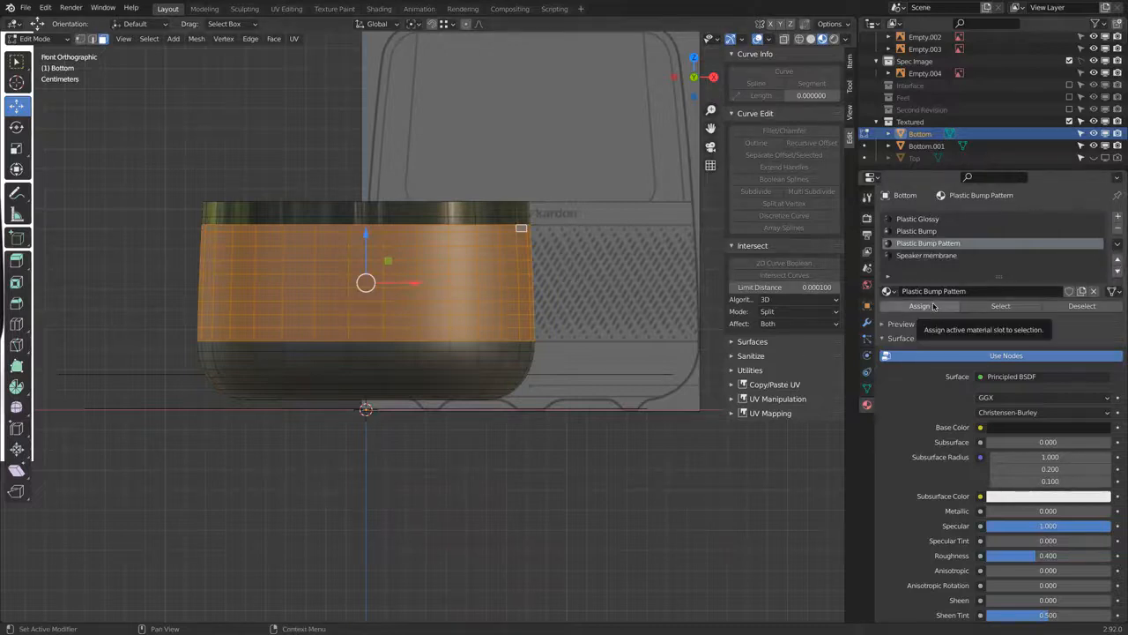
left_click(1023, 428)
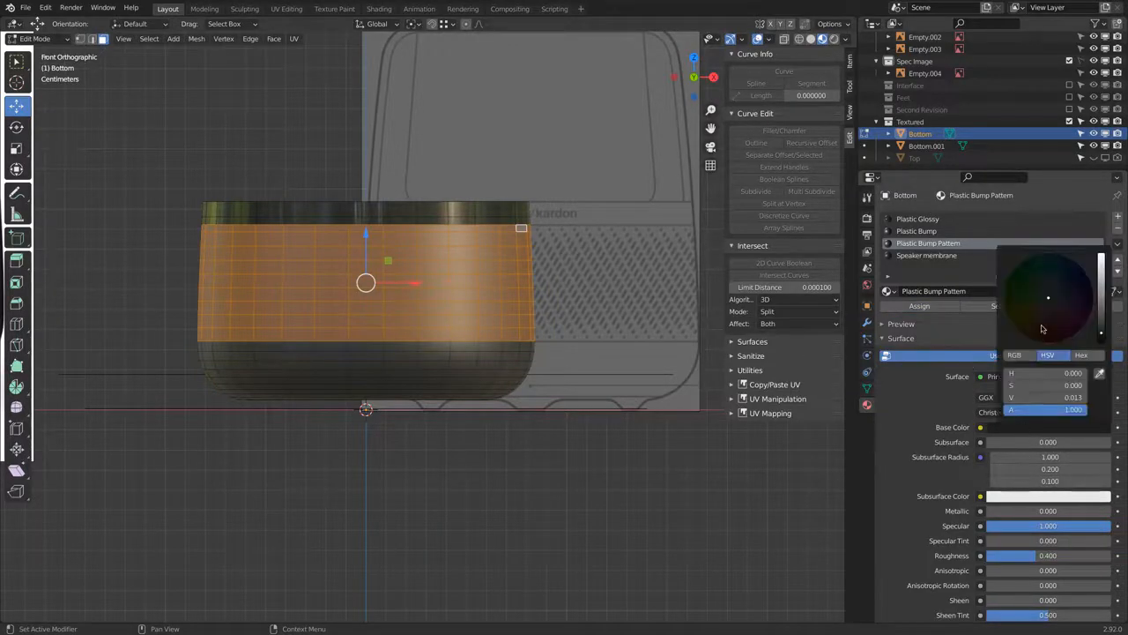
scroll(1060, 298, "up", 6)
scroll(1048, 302, "down", 6)
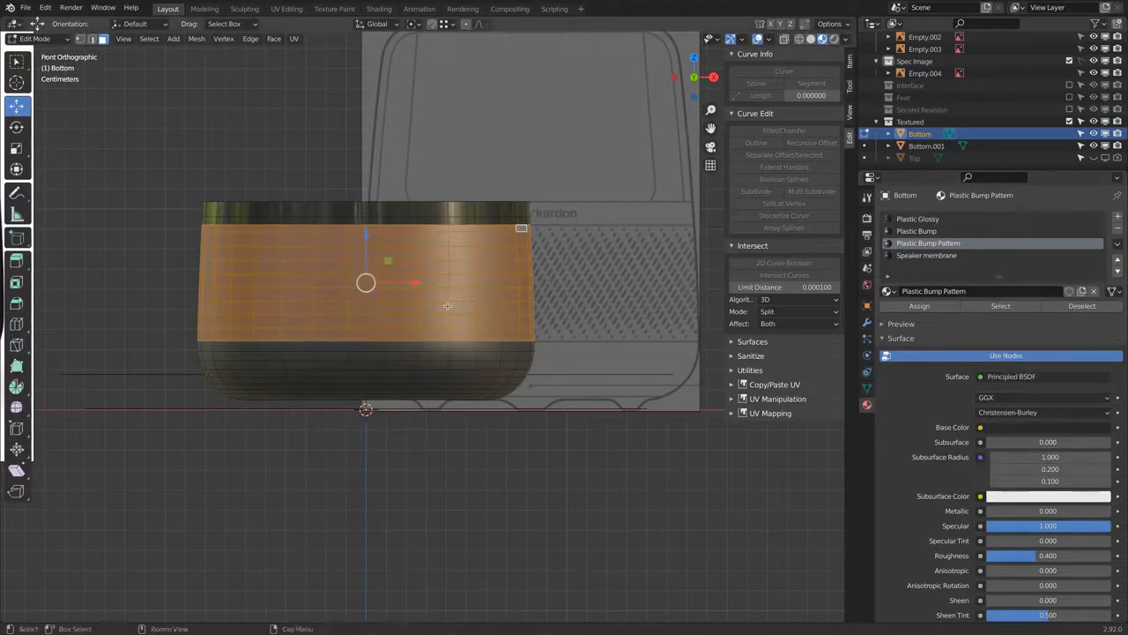
key("ctrl+z")
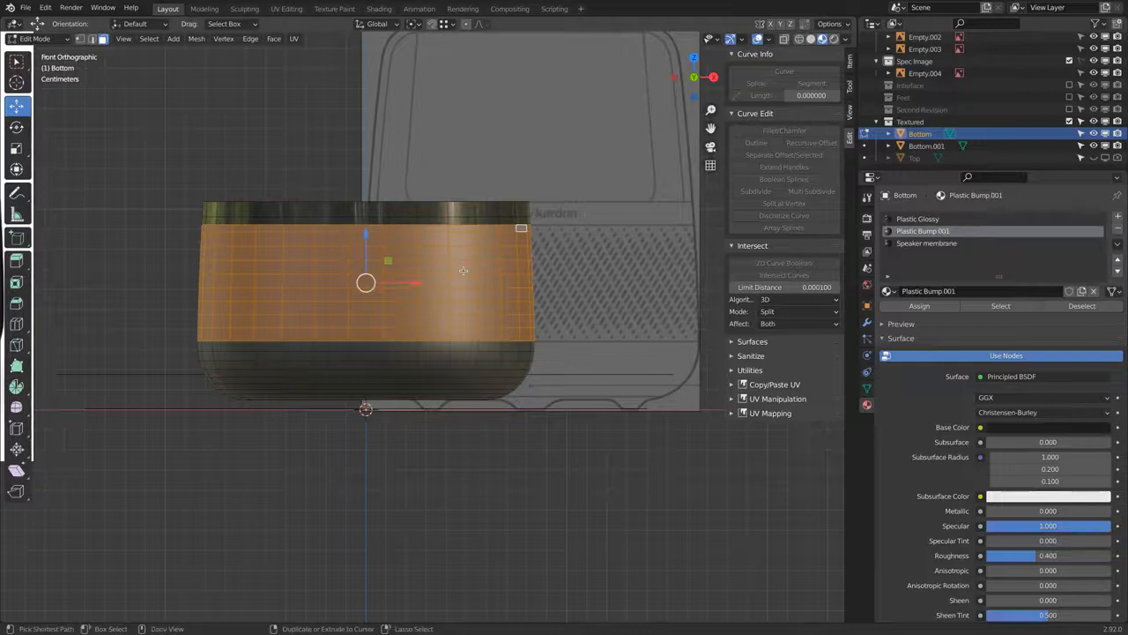
key("ctrl+shift+z")
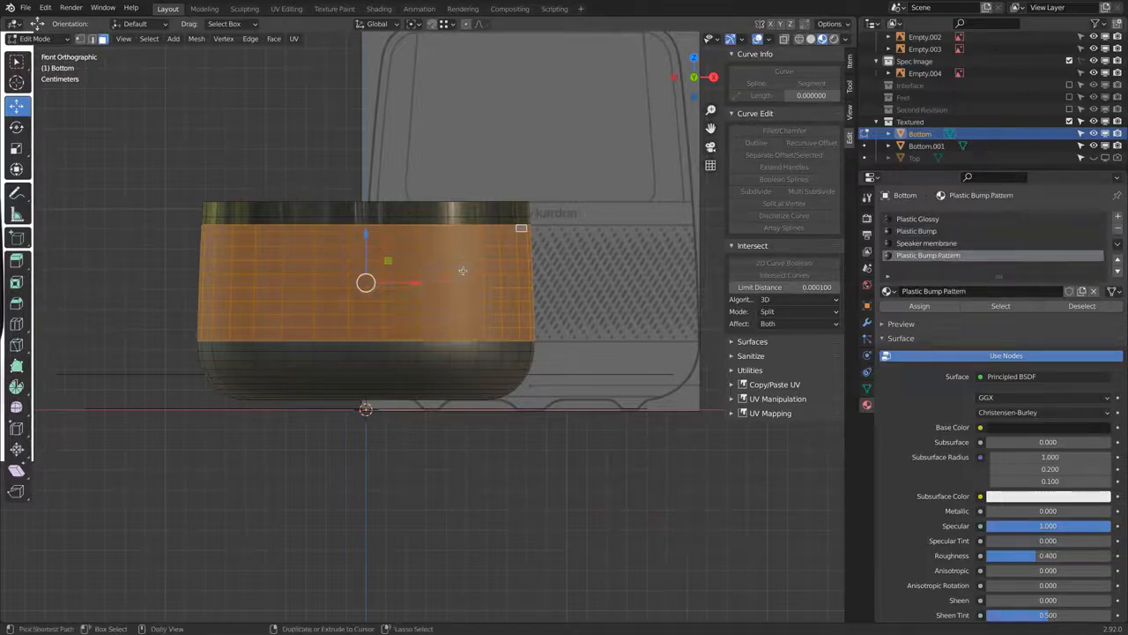
- Move the Plastic Bump Pattern slot above Speaker membrane and return to Object Mode
left_click(1117, 261)
key("Tab")
middle_click_drag(544, 333, 520, 287)
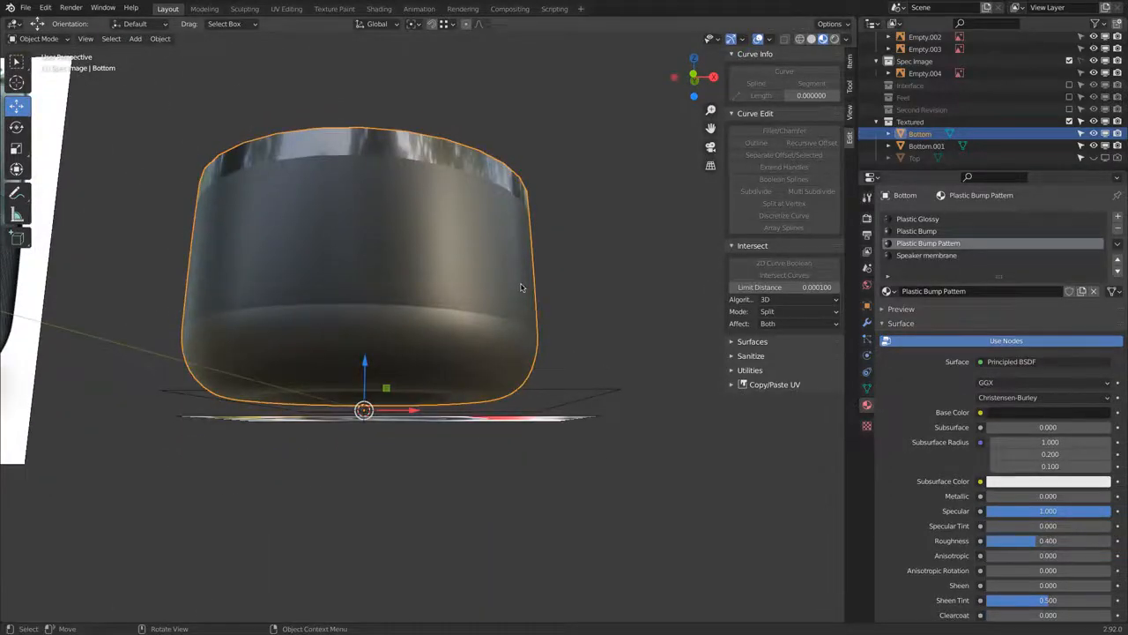
- Compare the Plastic Bump and Plastic Bump Pattern slots against the Bottom's band in Edit Mode and Object Mode
key("Tab")
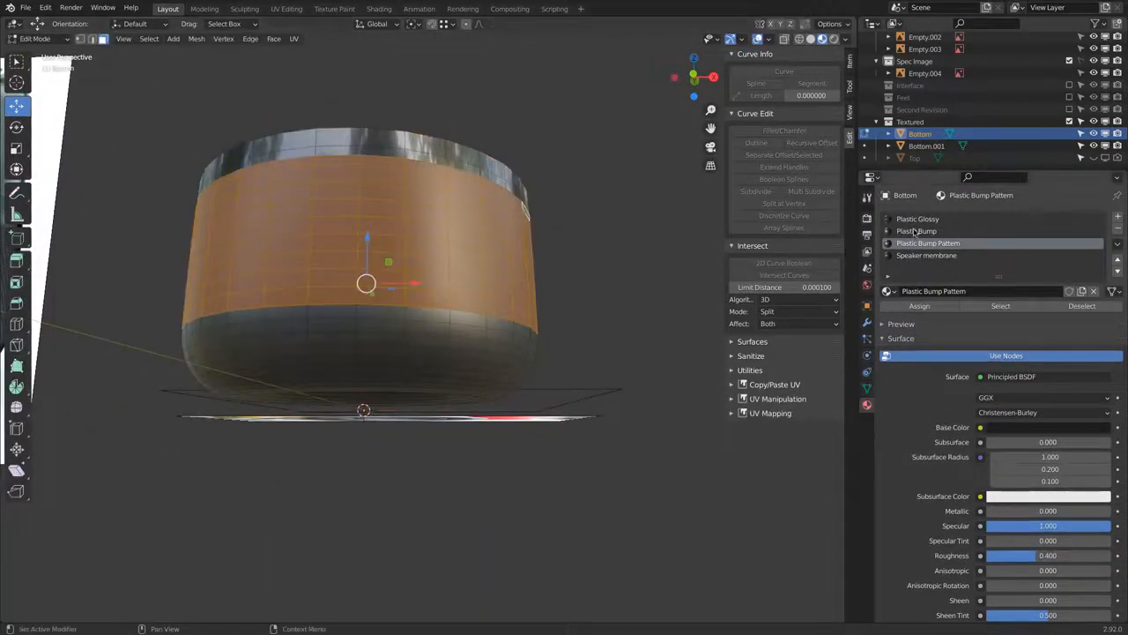
left_click(915, 231)
left_click(916, 243)
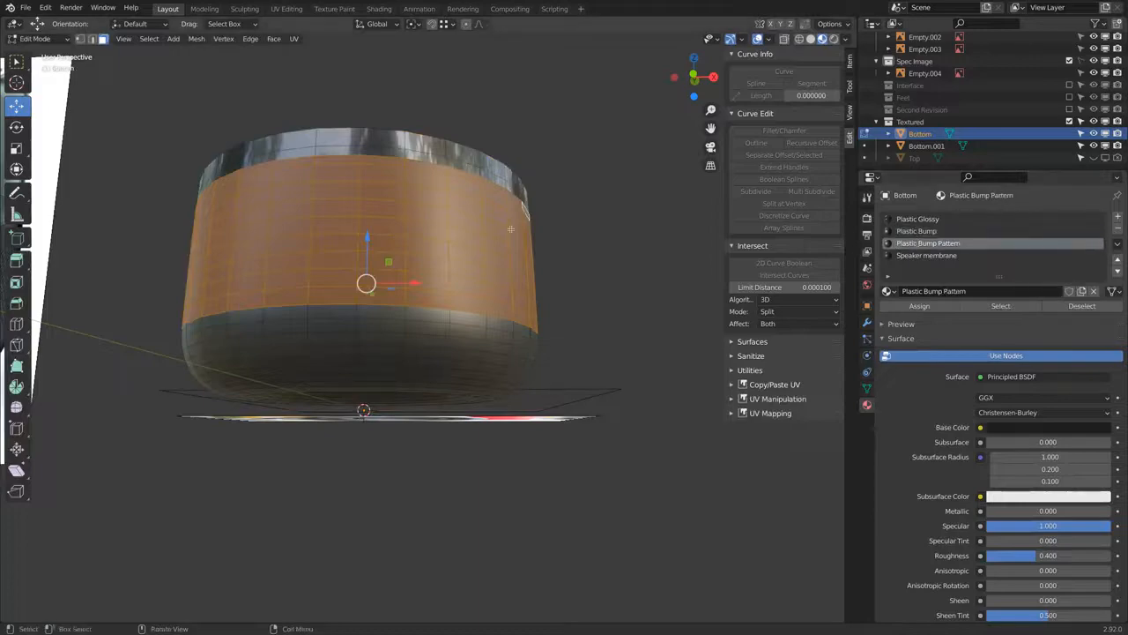
key("Tab")
middle_click_drag(436, 220, 453, 246)
left_click(394, 256)
left_click(471, 288)
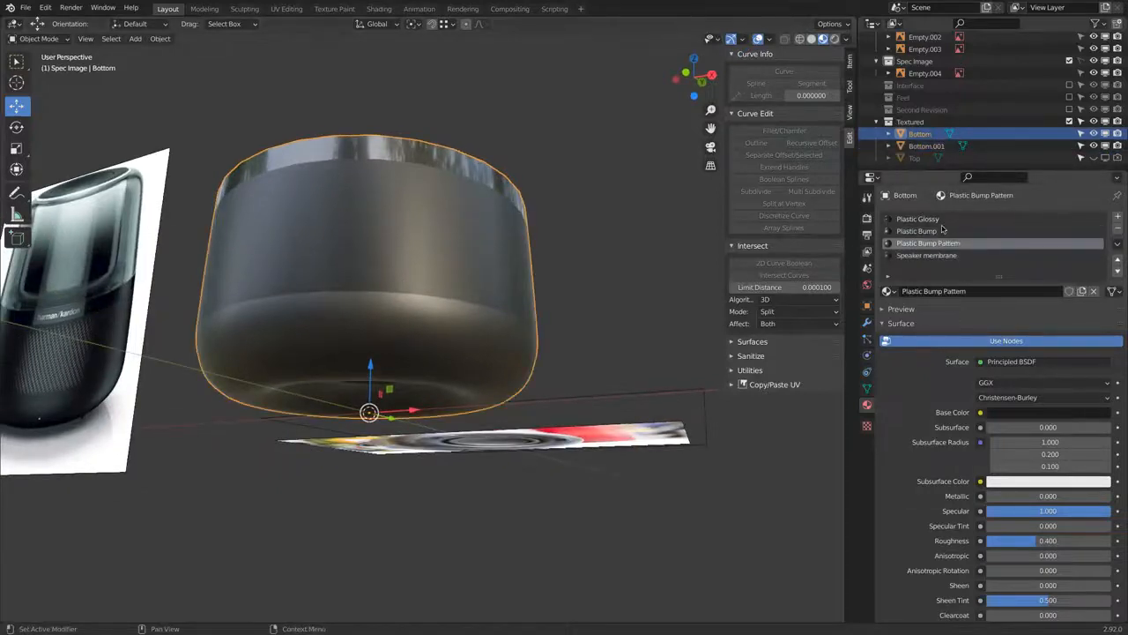
- Assign the Plastic Bump material to the Bottom's selected band faces and return to Object Mode
key("Tab")
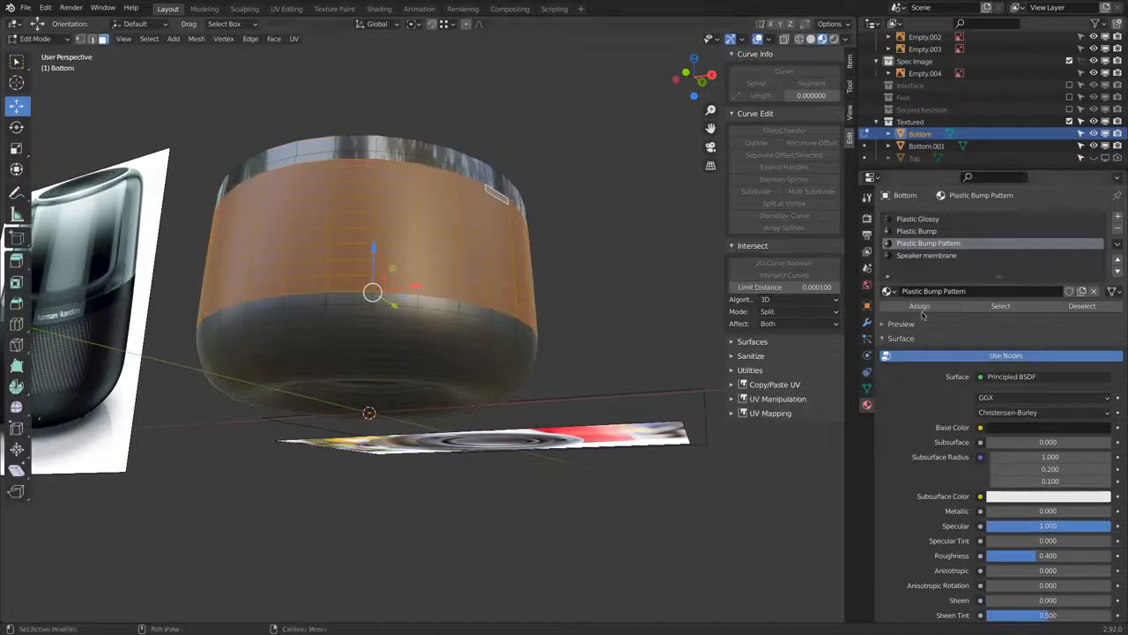
left_click(917, 231)
left_click(936, 306)
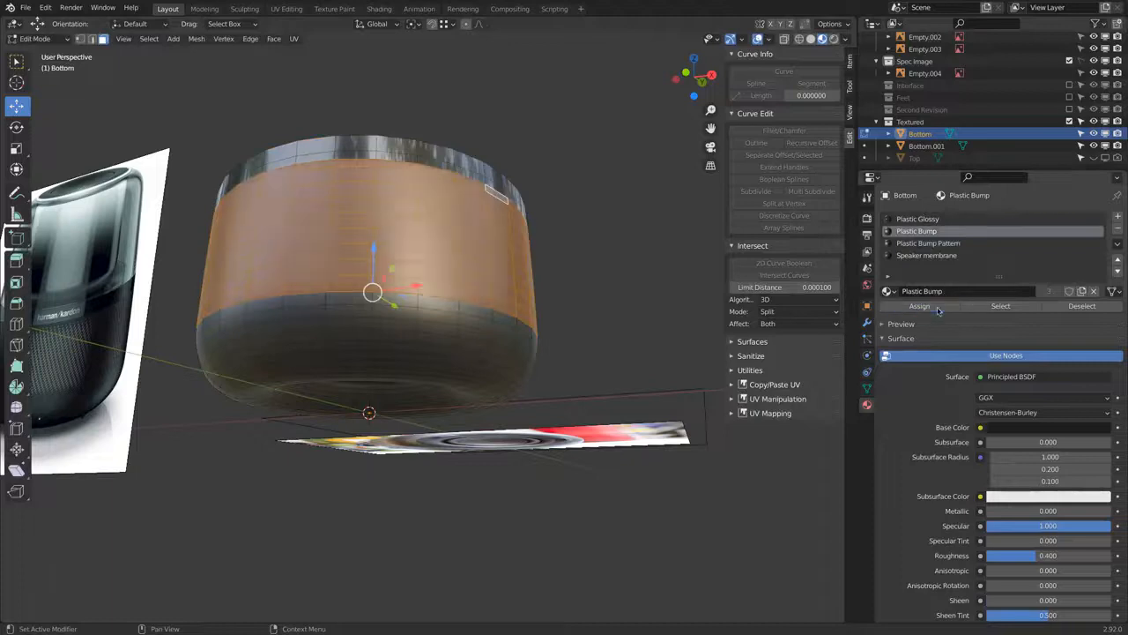
key("Tab")
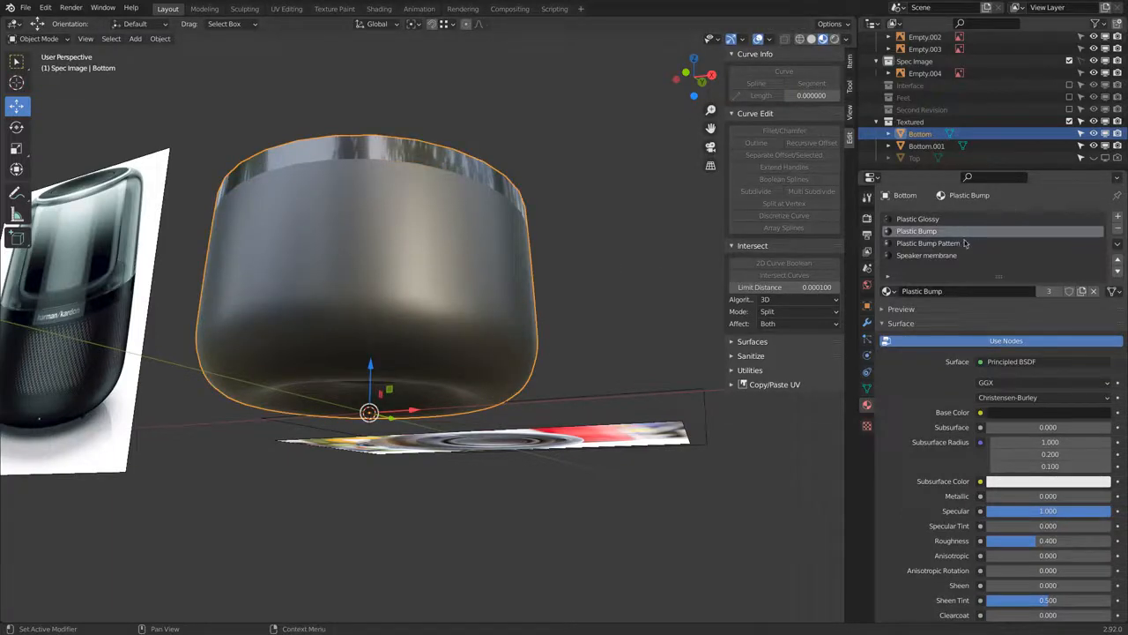
- Assign the Plastic Bump Pattern material to the Bottom's selected band faces and return to Object Mode
left_click(962, 246)
left_click(950, 231)
left_click(952, 244)
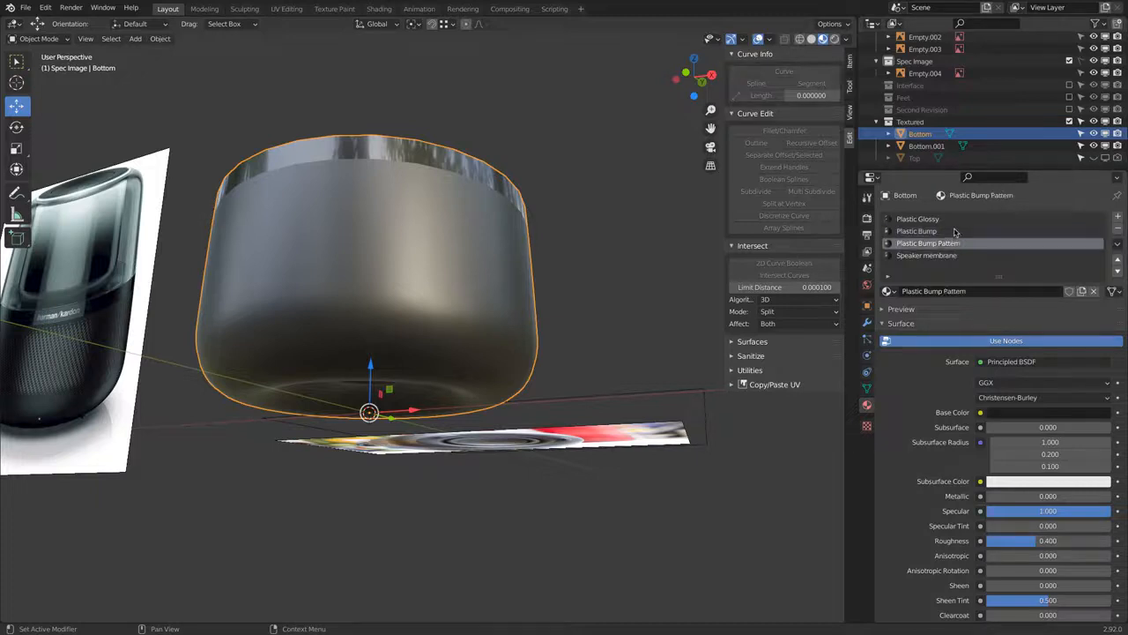
left_click(954, 231)
key("Tab")
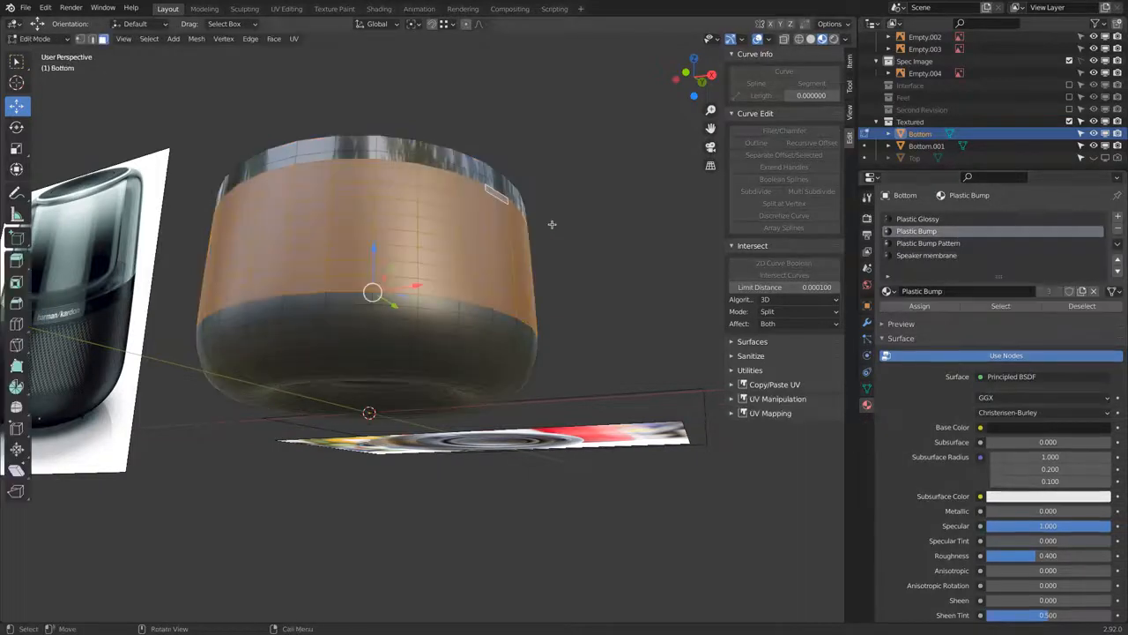
left_click(934, 243)
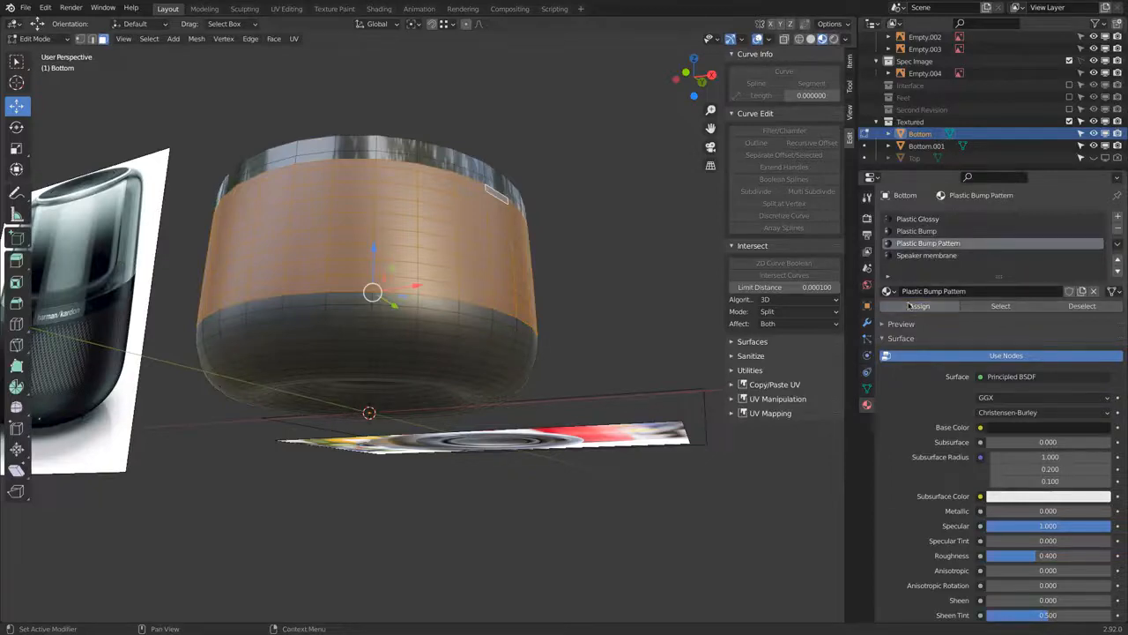
key("Tab")
middle_click_drag(436, 232, 467, 239)
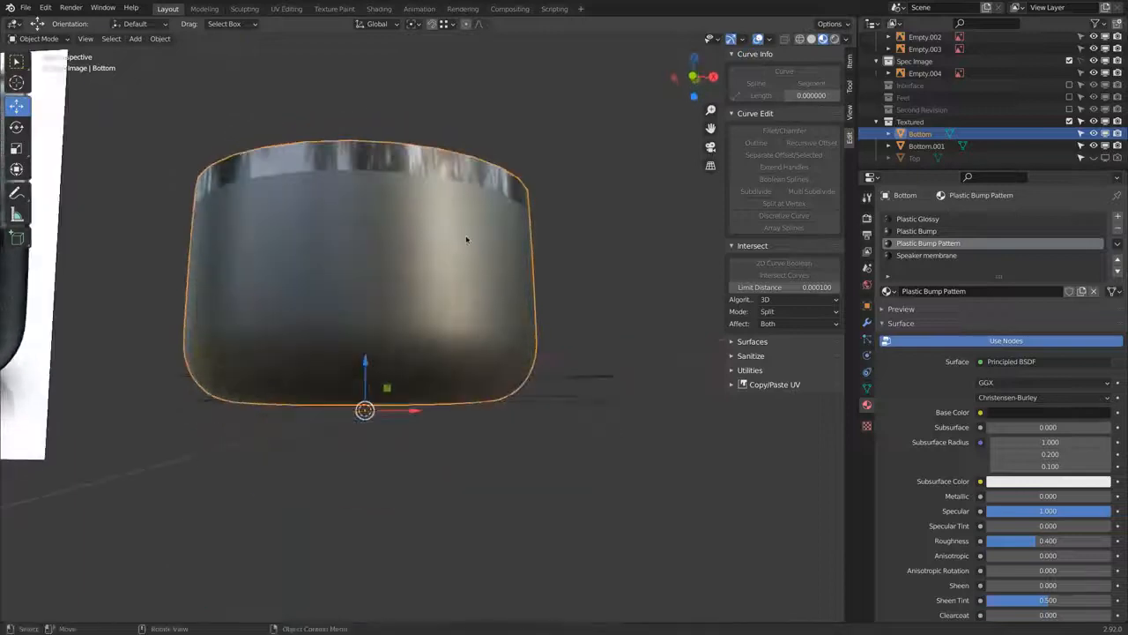
- In Edit Mode, check which faces use Plastic Bump Pattern and Plastic Bump by selecting faces per material slot
key("Tab")
key("alt+a")
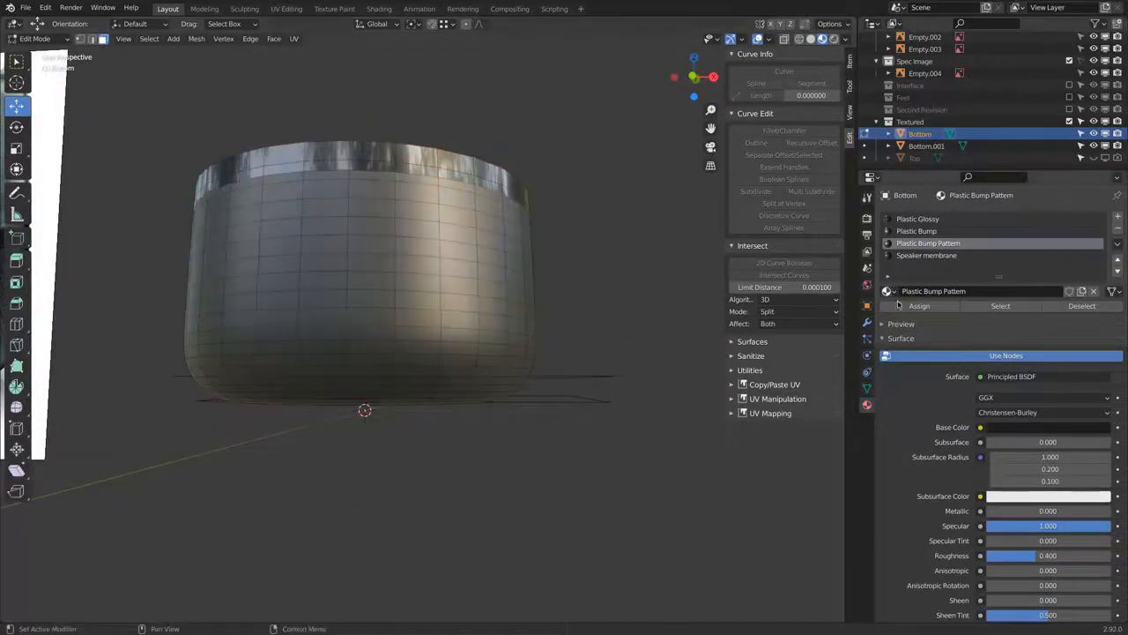
left_click(1001, 306)
key("a")
key("alt+a")
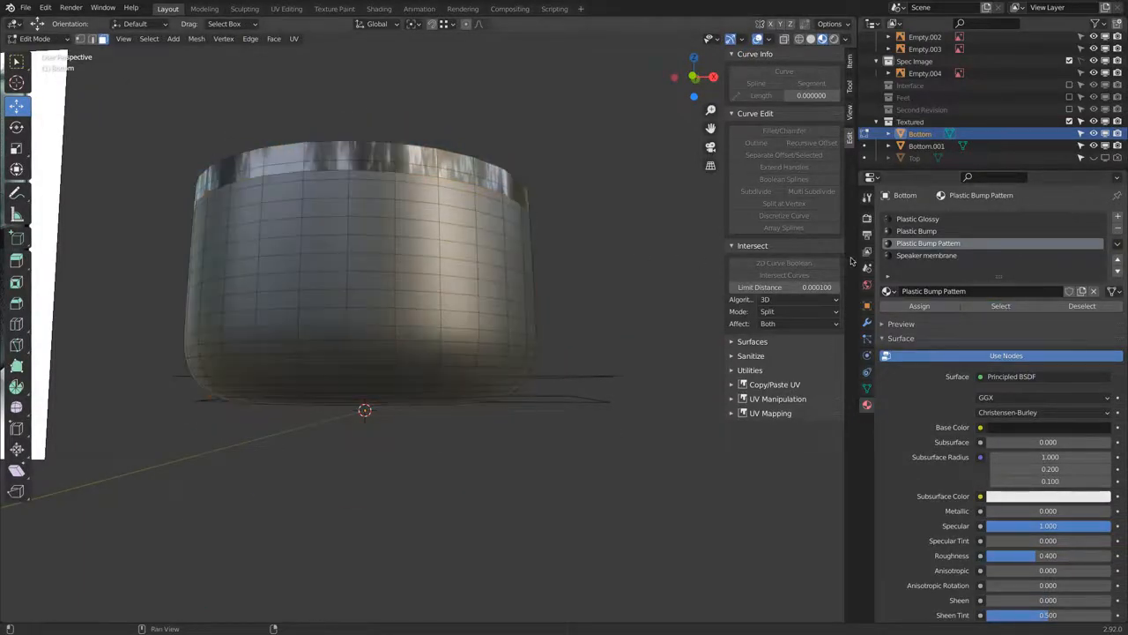
left_click(917, 231)
left_click(987, 309)
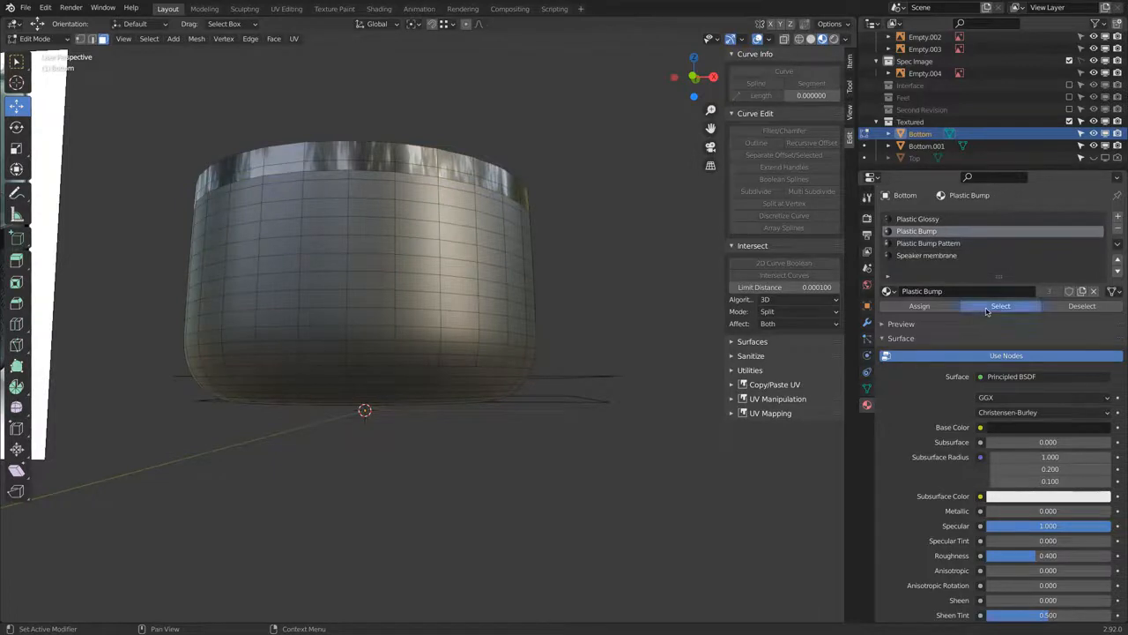
key("a")
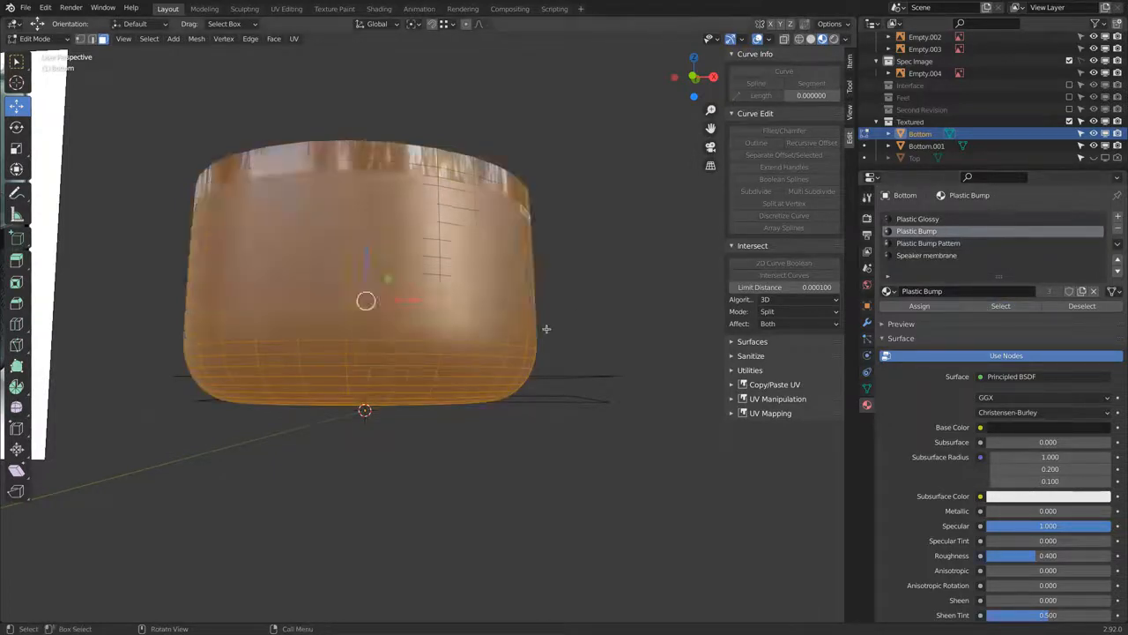
- Check which faces use Plastic Glossy and Speaker membrane by selecting the faces of each material slot
key("alt+a")
left_click(917, 219)
left_click(999, 307)
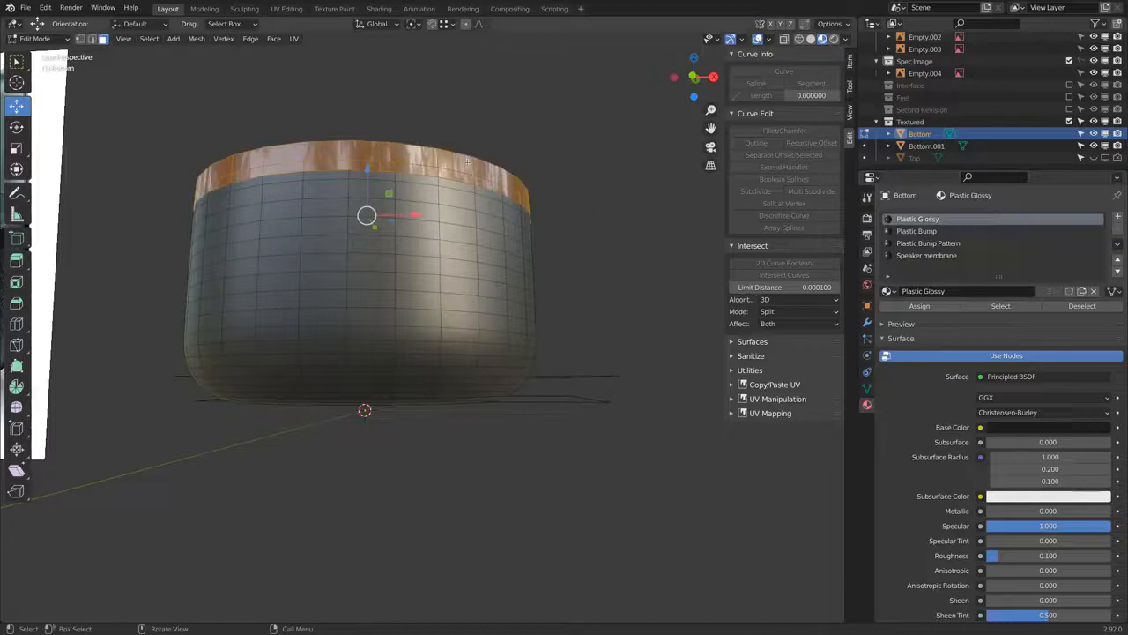
key("alt+a")
left_click(926, 255)
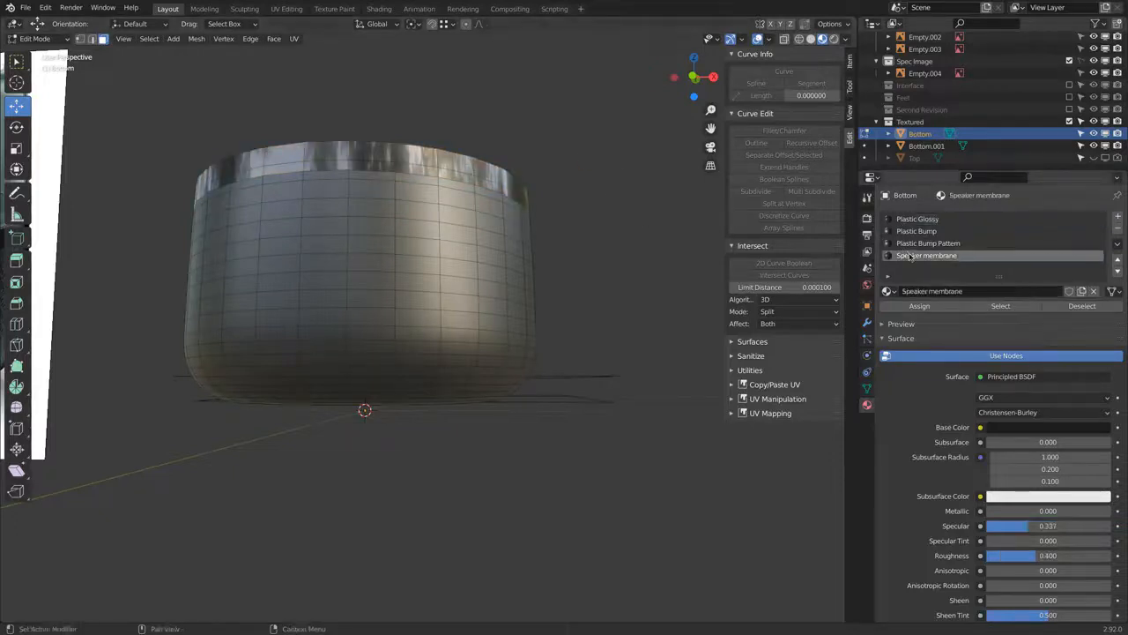
middle_click_drag(553, 378, 614, 317)
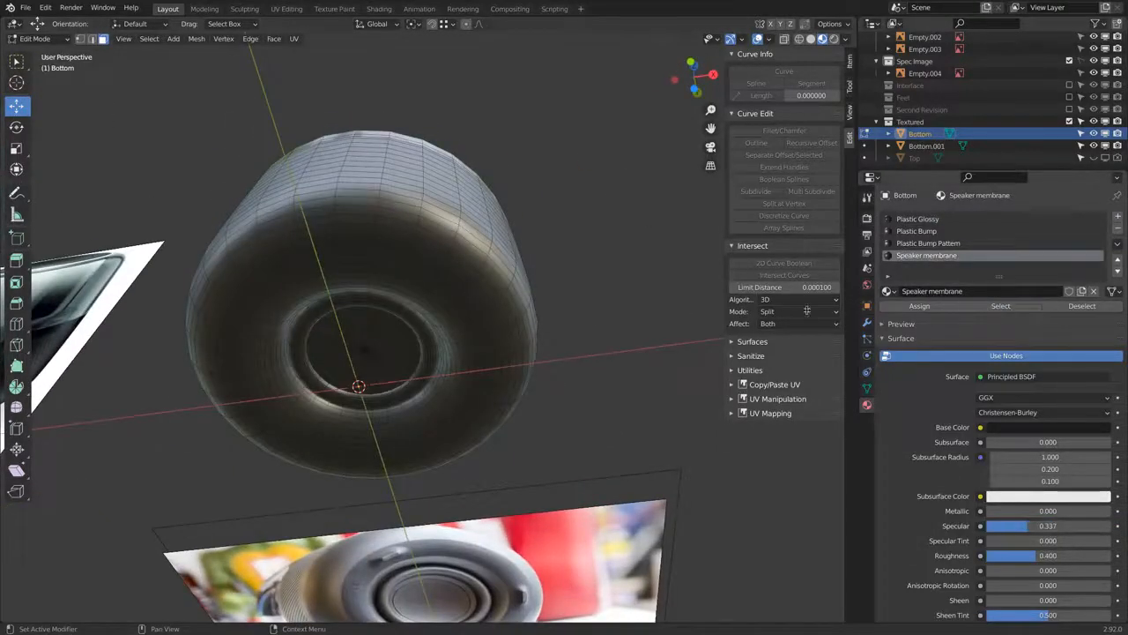
left_click(1011, 312)
left_click(1015, 306)
- Select the adjacent face loops forming the outer ring of the circular recess on the Bottom's underside
middle_click_drag(469, 317, 497, 208)
scroll(379, 317, "up", 8)
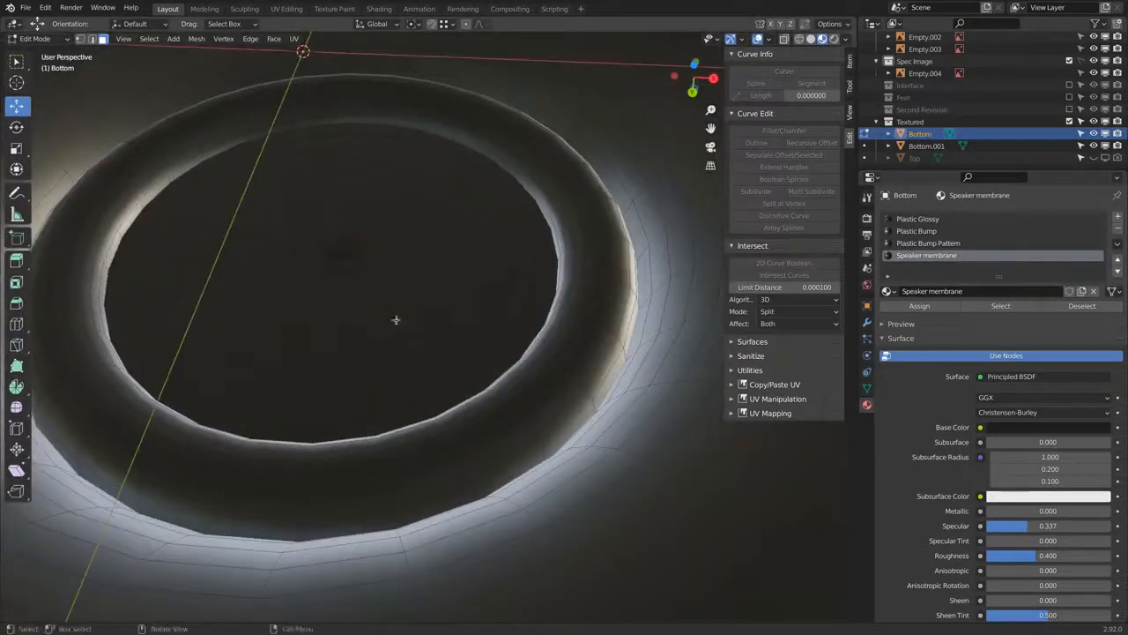
left_click(594, 397, "alt")
left_click(584, 381, "alt+shift")
left_click(580, 377, "alt+shift")
left_click(573, 371, "alt+shift")
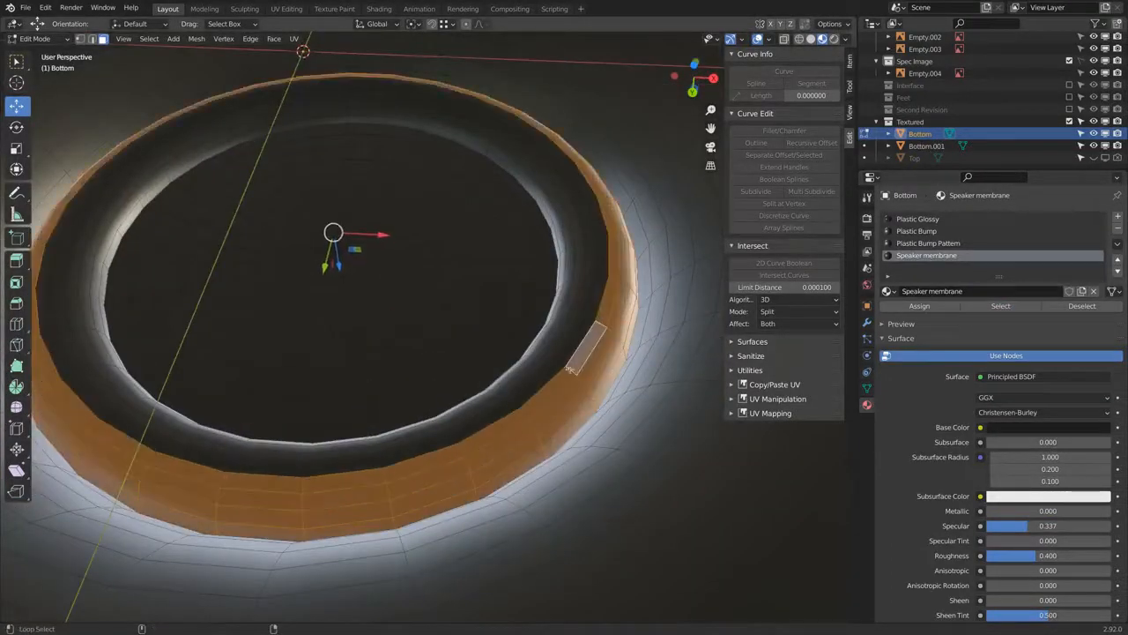
left_click(565, 365, "alt+shift")
middle_click_drag(510, 356, 595, 344)
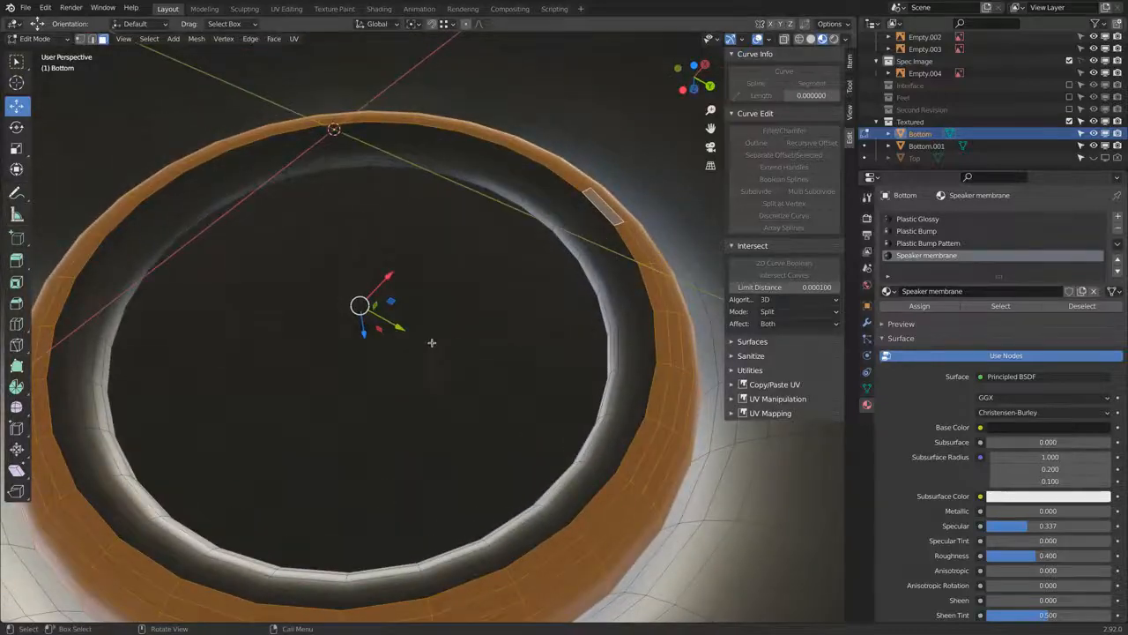
- In the bottom view with solid shading, add all faces inside the ring to the selection with Circle Select
scroll(440, 347, "down", 2)
key("shift+z")
middle_click_drag(444, 349, 444, 300)
key("shift+z")
scroll(444, 345, "down", 2)
left_click(693, 77)
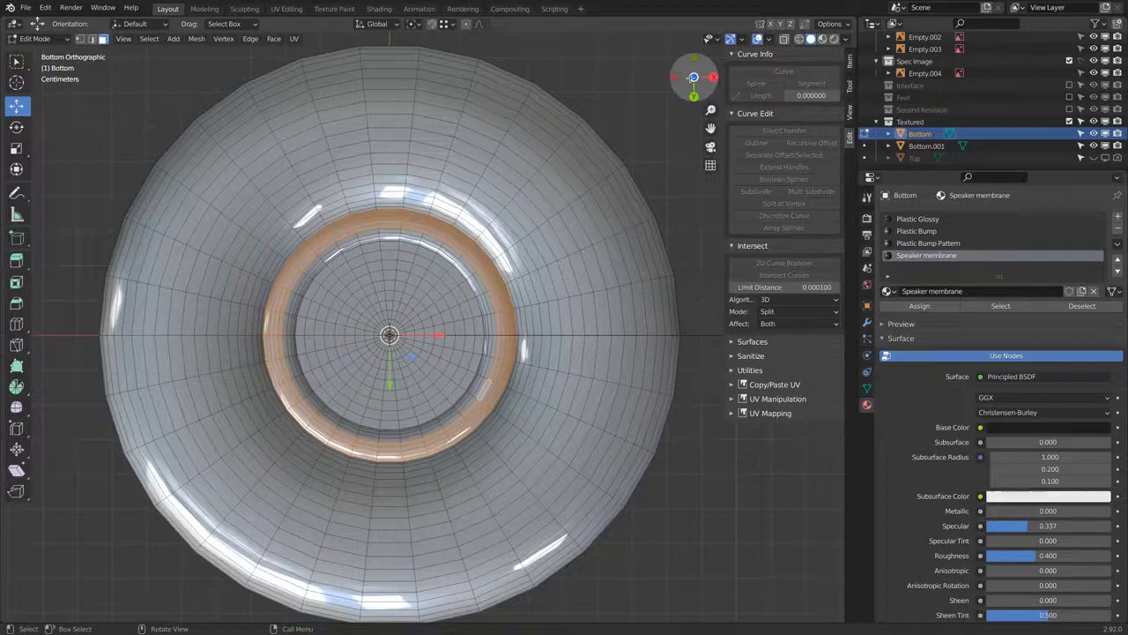
key("c")
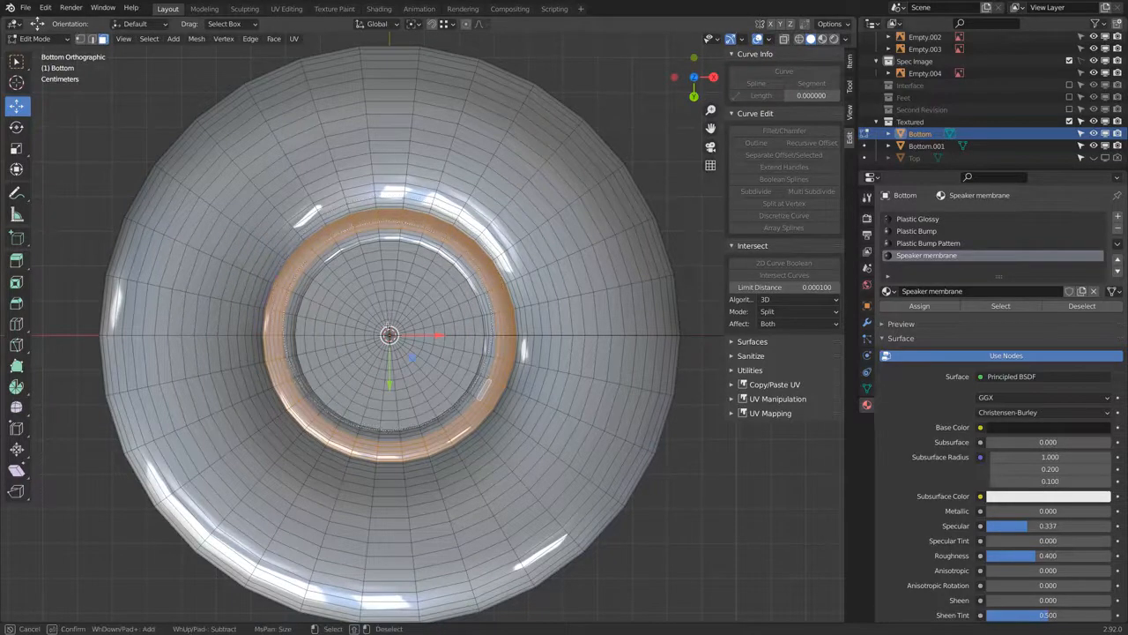
left_click_drag(389, 328, 382, 335)
key("Escape")
middle_click_drag(437, 336, 491, 271)
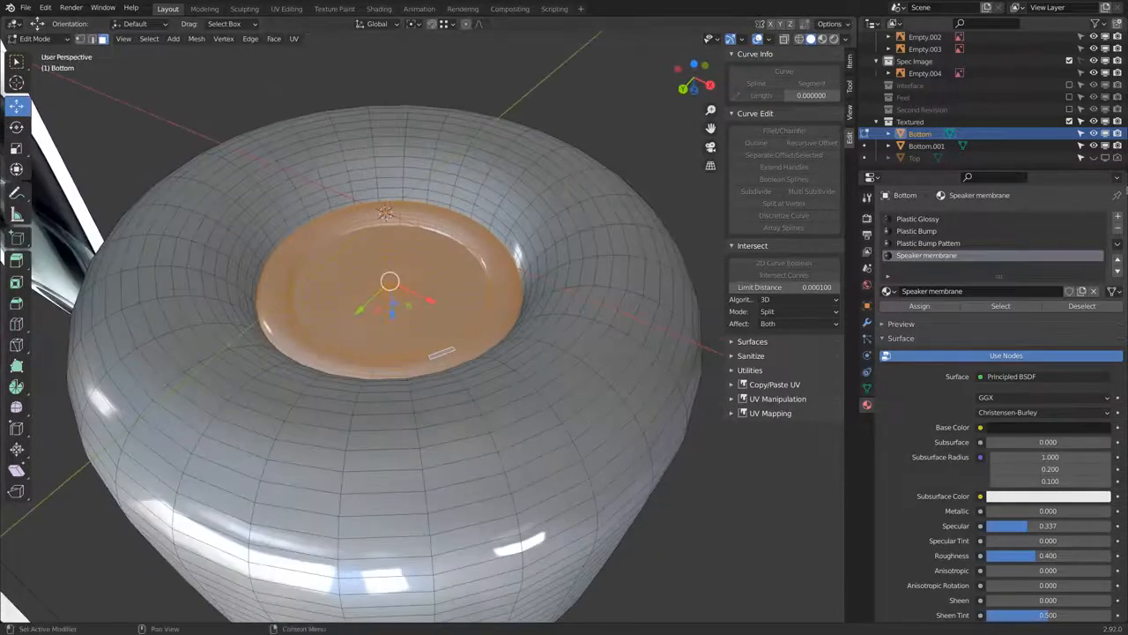
- Assign Speaker membrane to the selected recess faces, then reselect that material's faces in Material Preview to check coverage
left_click(942, 308)
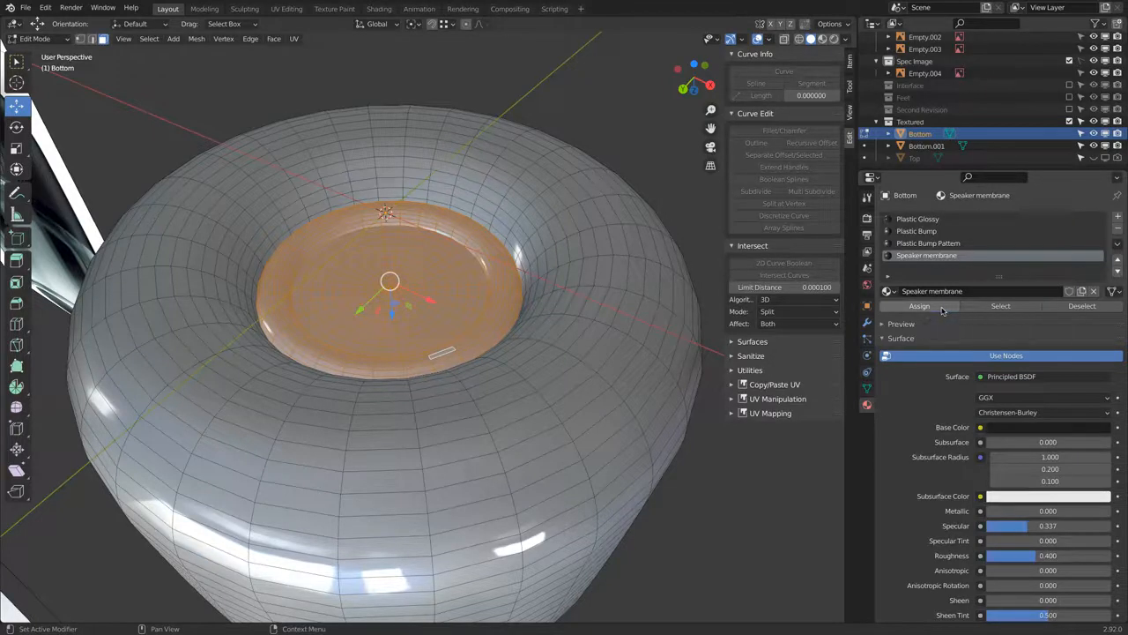
left_click(822, 39)
key("alt+a")
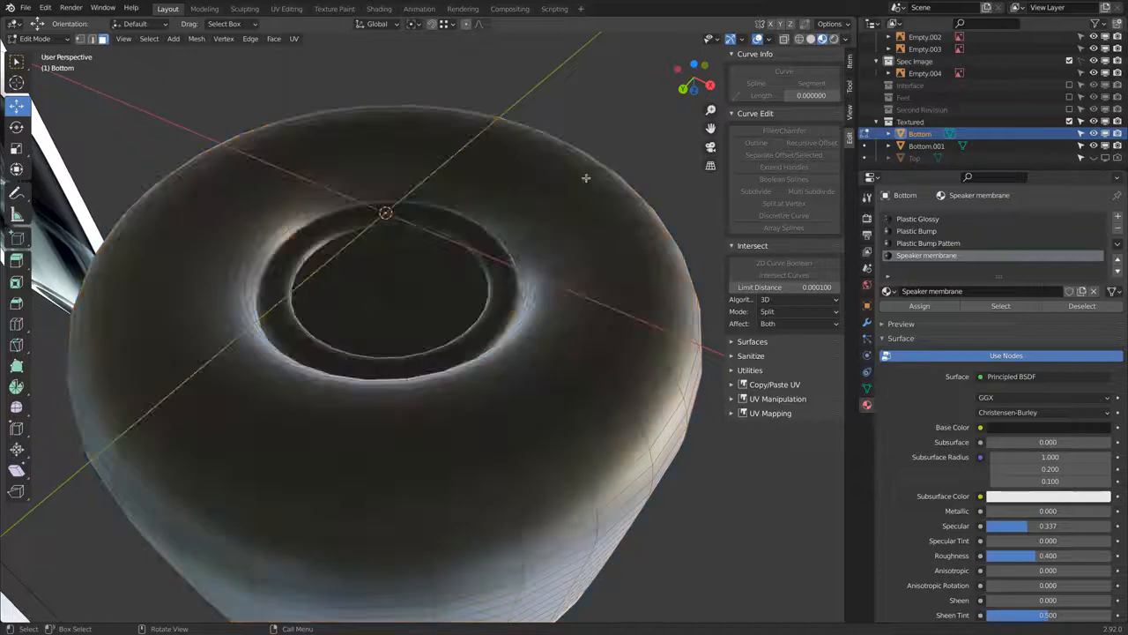
left_click(972, 309)
key("KP_Decimal")
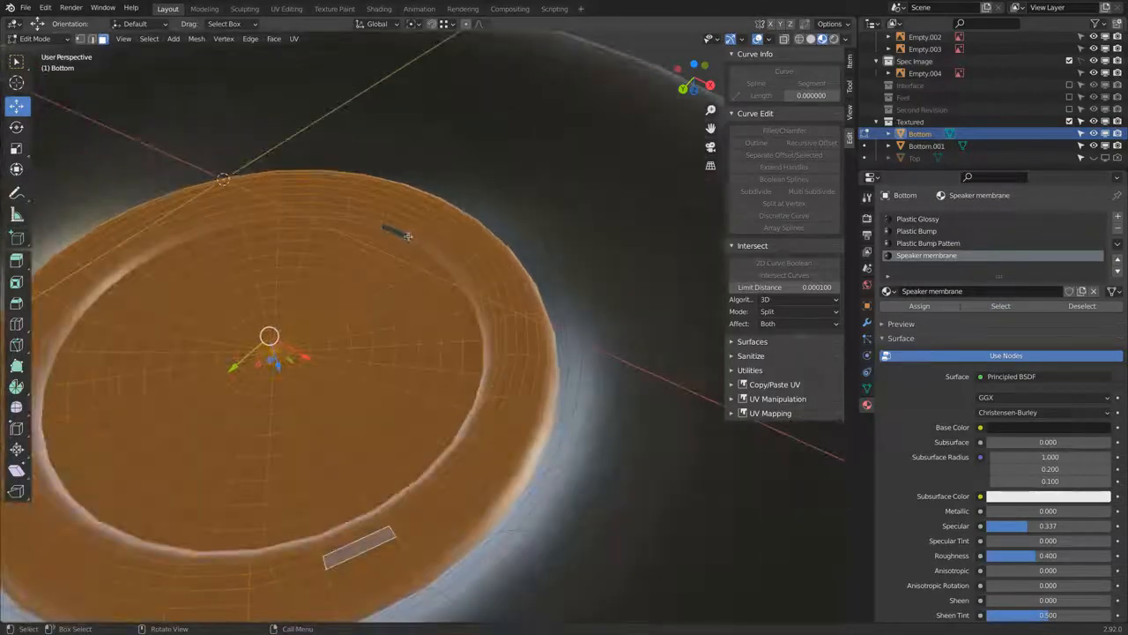
- Assign Speaker membrane to the single missed face beside the recess's inner ring and return to Object Mode
left_click(396, 233)
scroll(396, 233, "up", 1)
middle_click_drag(396, 233, 382, 264)
scroll(383, 265, "down", 2)
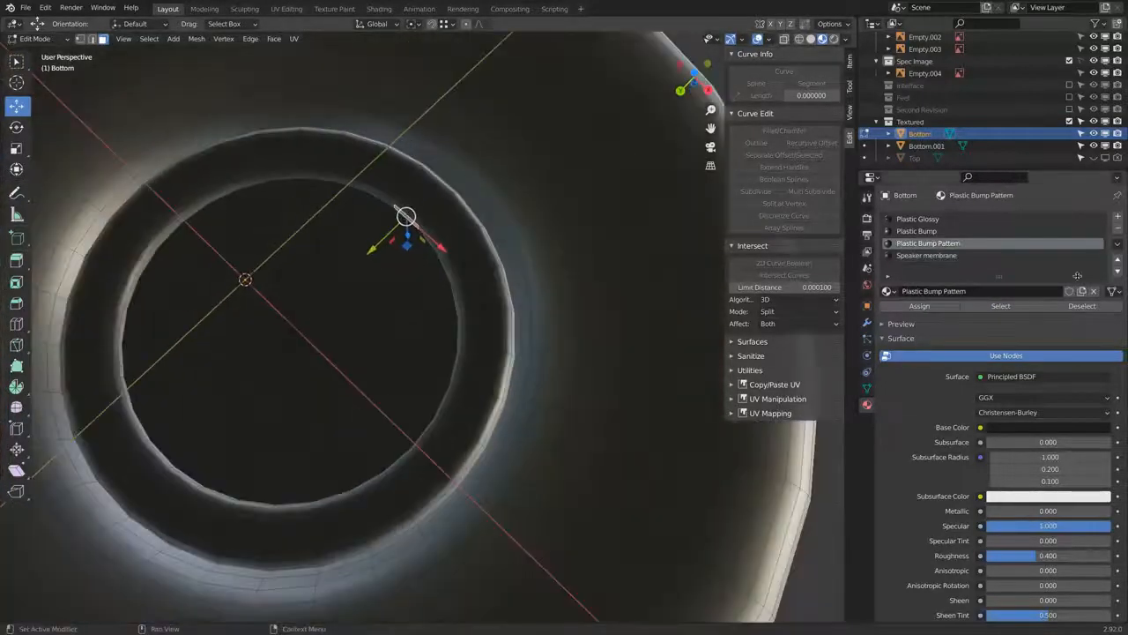
left_click(950, 255)
left_click(919, 306)
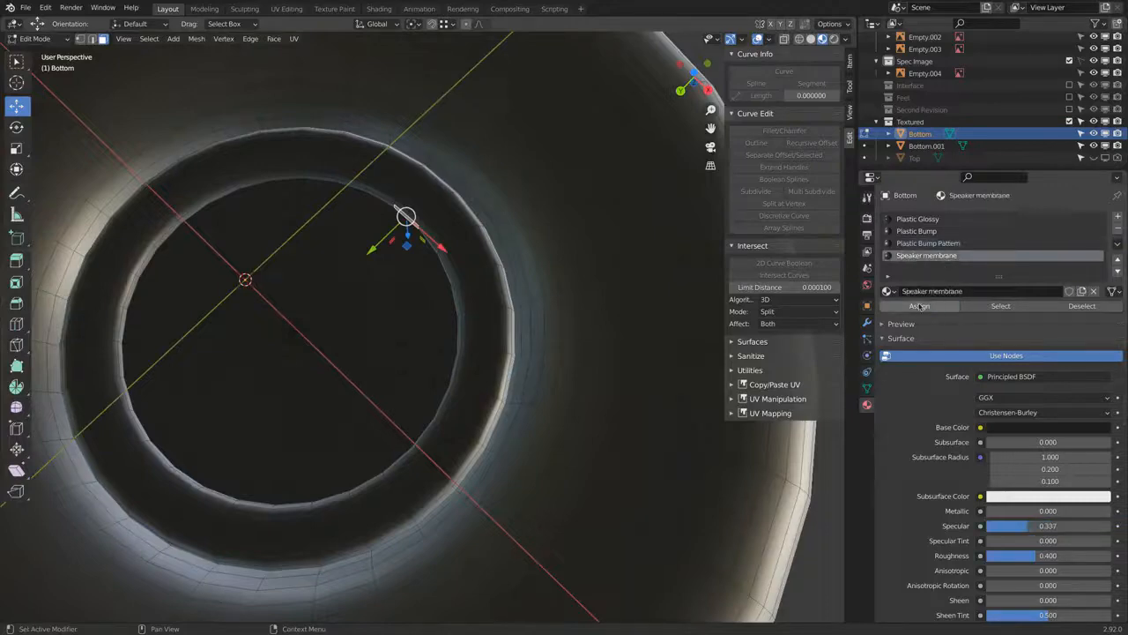
scroll(547, 297, "down", 2)
middle_click_drag(425, 251, 395, 302)
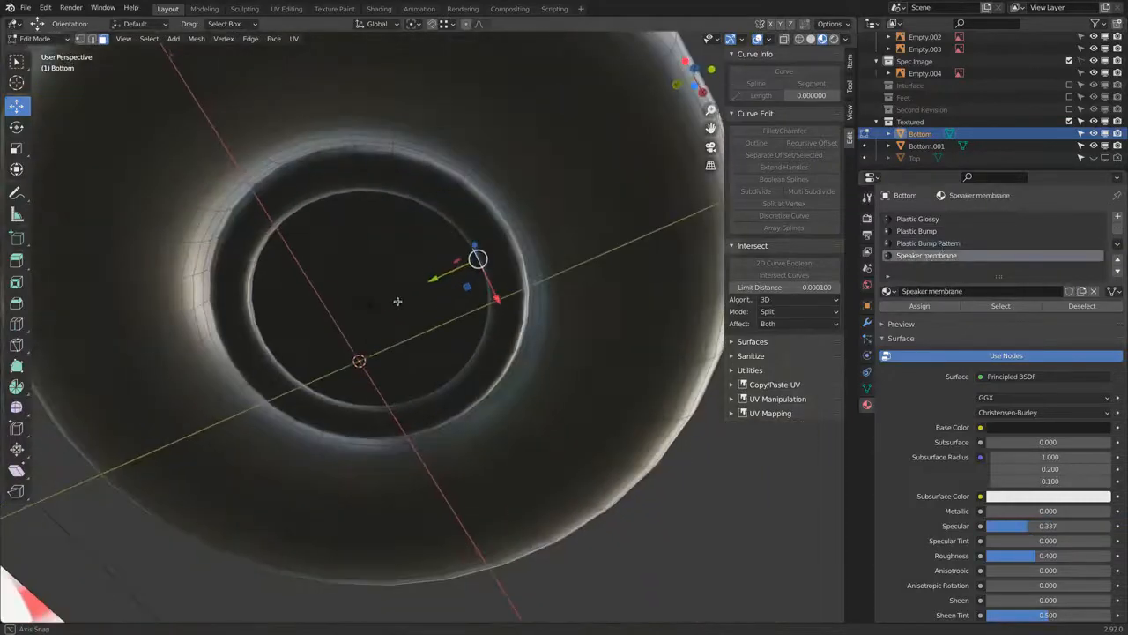
key("Tab")
scroll(413, 292, "down", 2)
middle_click_drag(518, 209, 458, 262)
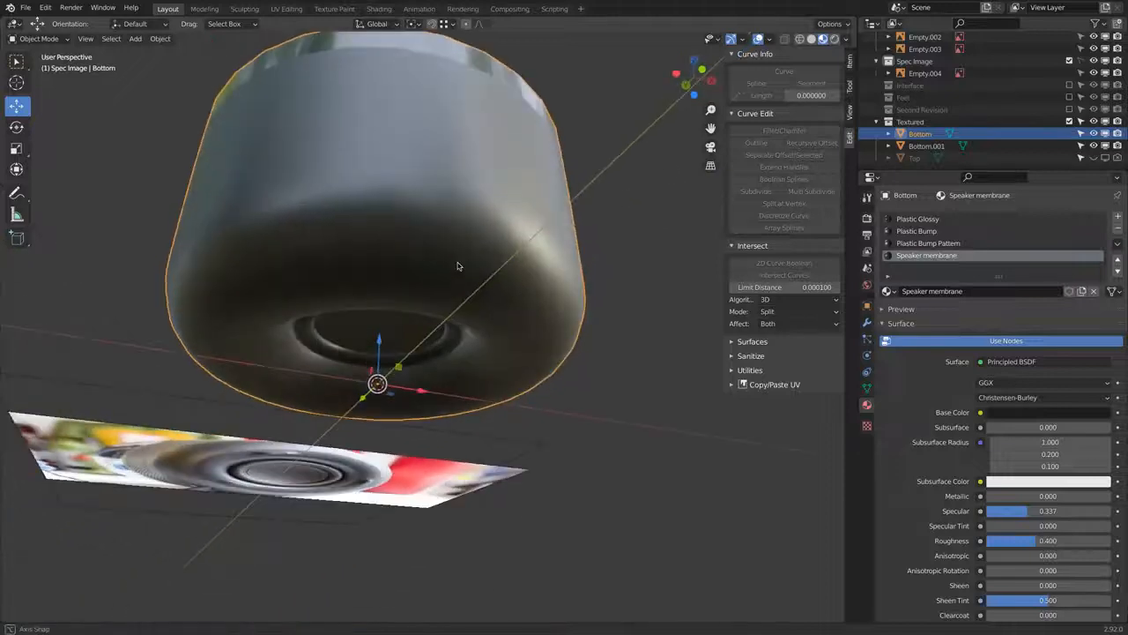
- Try the Random colour mode in solid shading, then restore Material colour and return to Material Preview
left_click(846, 40)
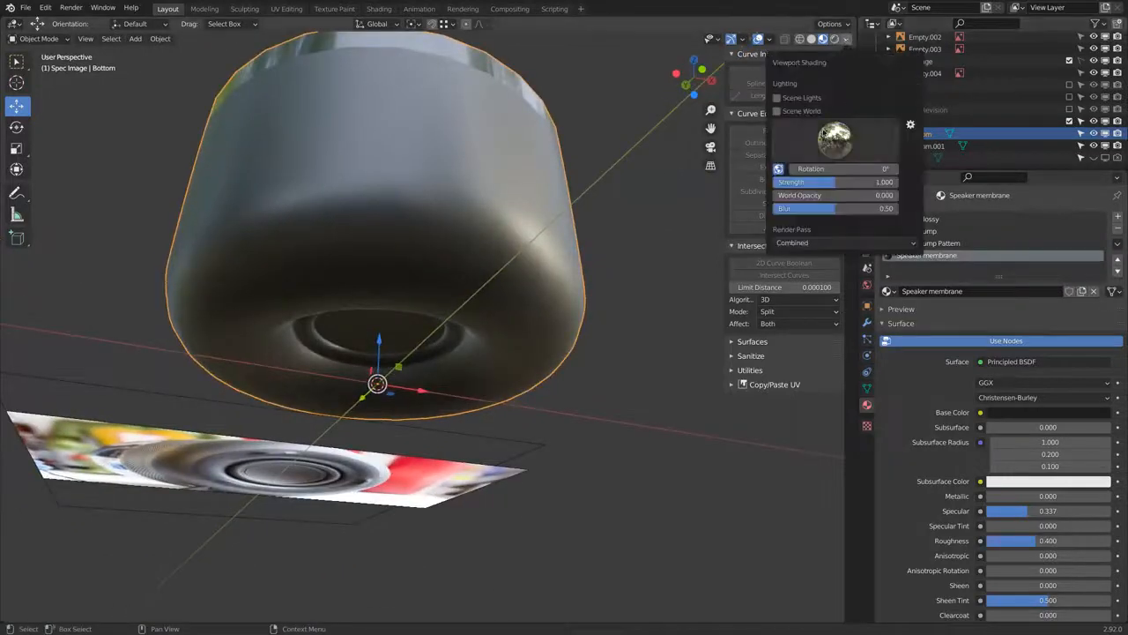
left_click(811, 40)
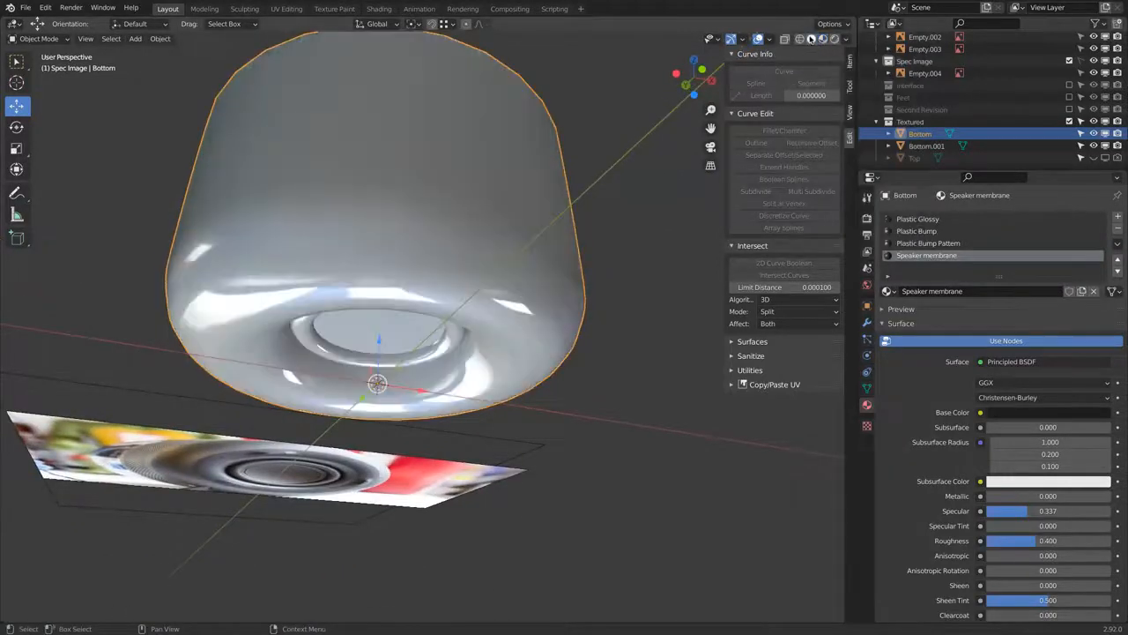
left_click(846, 40)
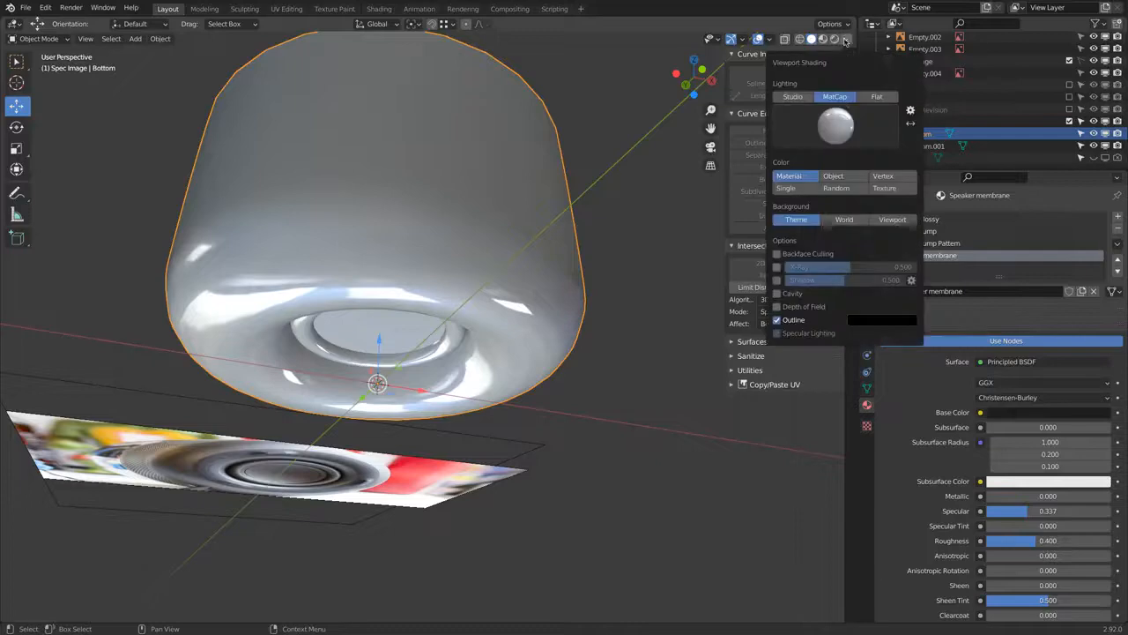
left_click(835, 187)
middle_click_drag(494, 405, 427, 363)
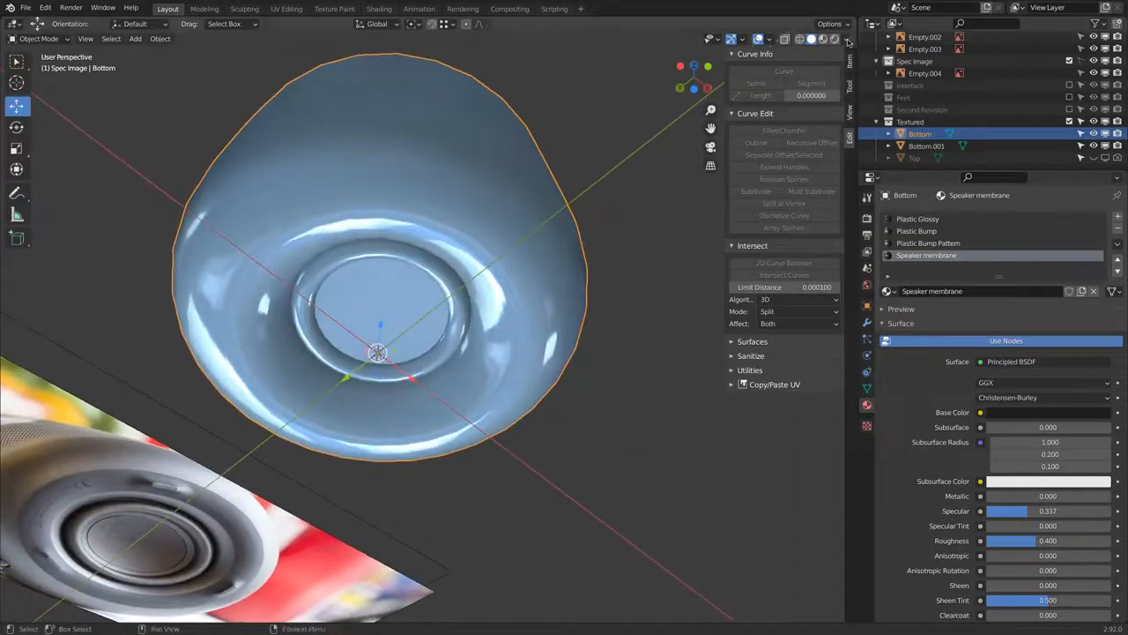
left_click(846, 39)
left_click(810, 177)
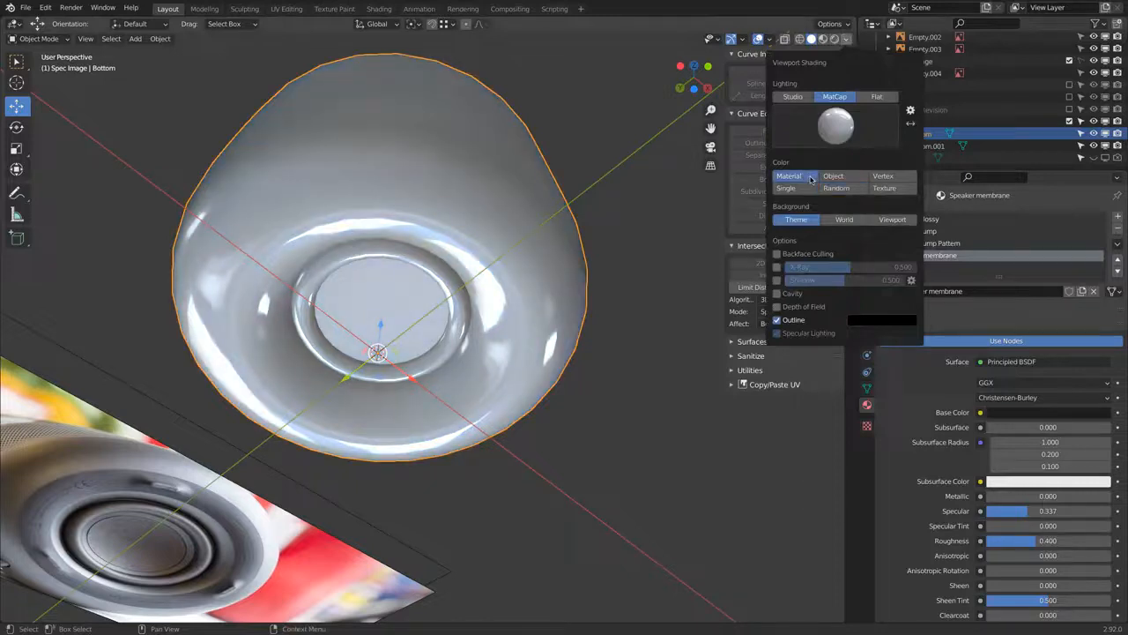
left_click(836, 189)
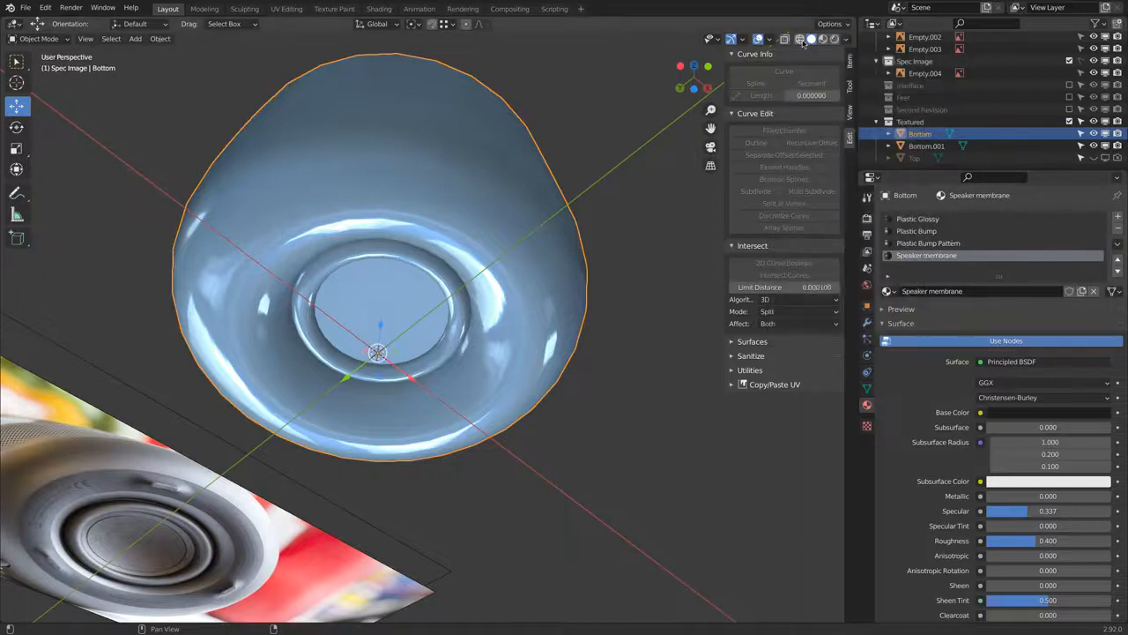
left_click(845, 39)
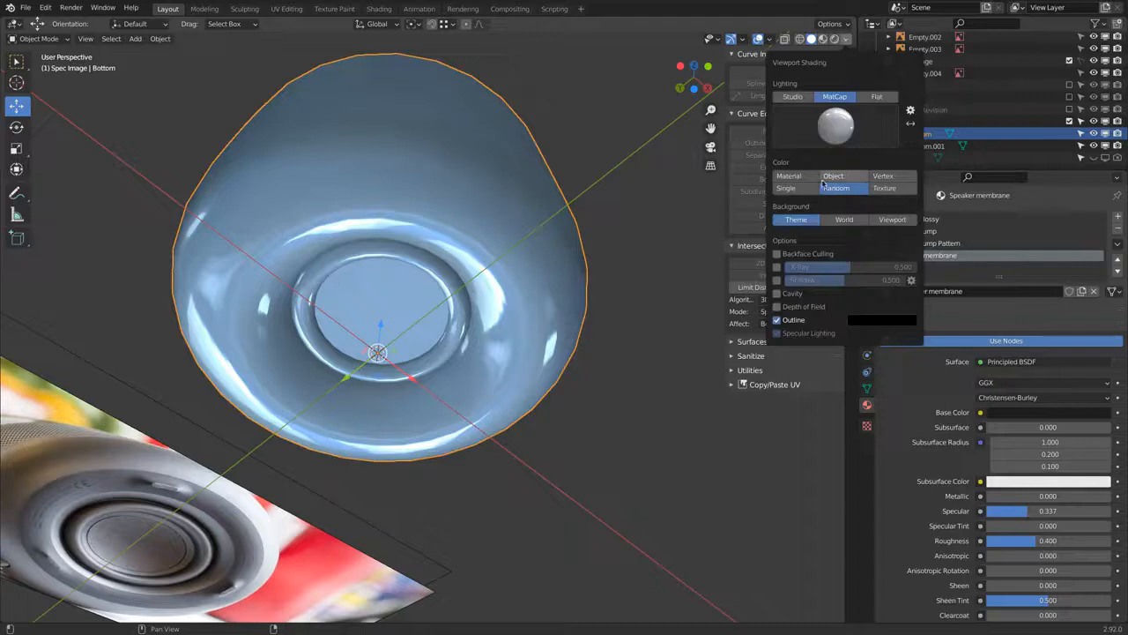
left_click(790, 176)
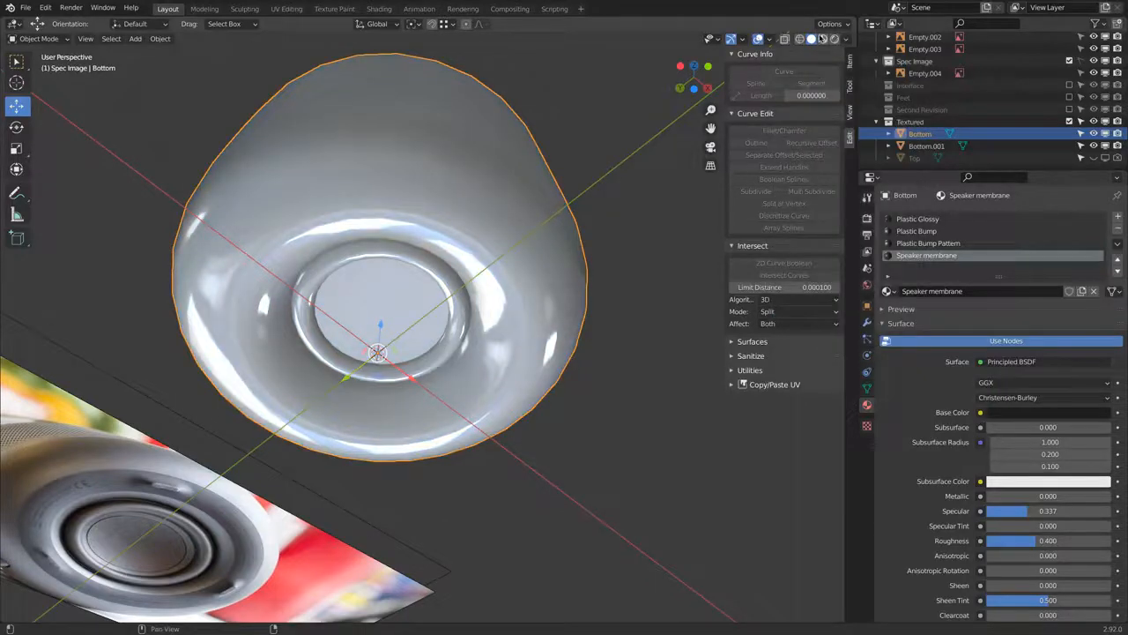
left_click(823, 40)
- In Edit Mode's edge selection, select the two horizontal edge loops bounding the perforated band, comparing them with the front reference
mouse_move(596, 292)
middle_mouse_down()
mouse_move(612, 146)
mouse_move(590, 232)
mouse_move(584, 327)
middle_mouse_up()
key("KP_1")
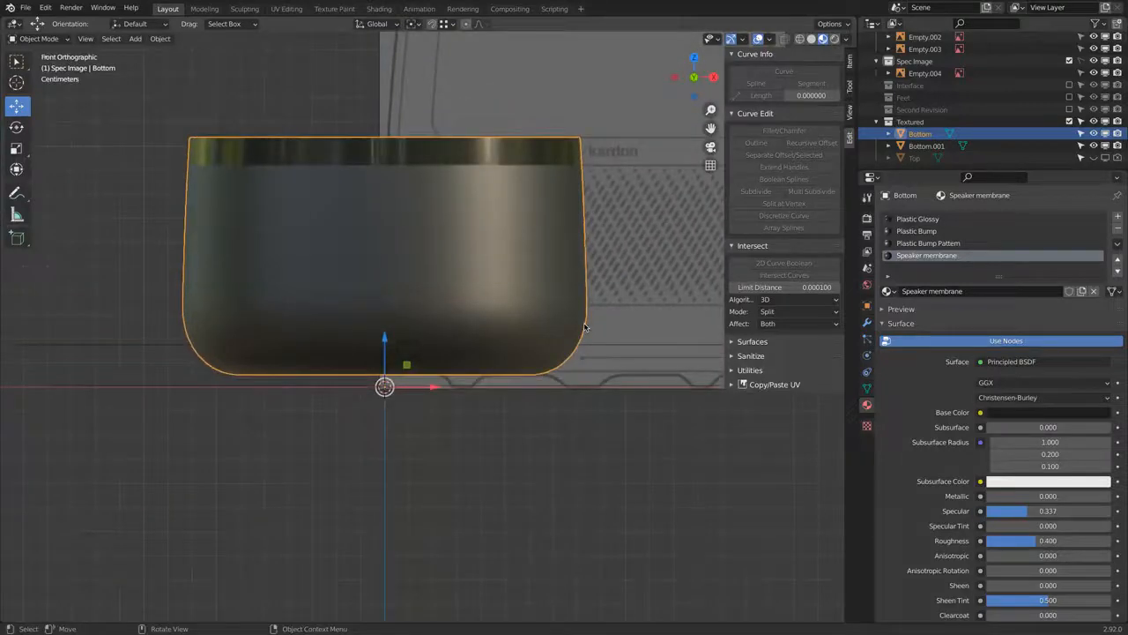
scroll(586, 324, "down", 4)
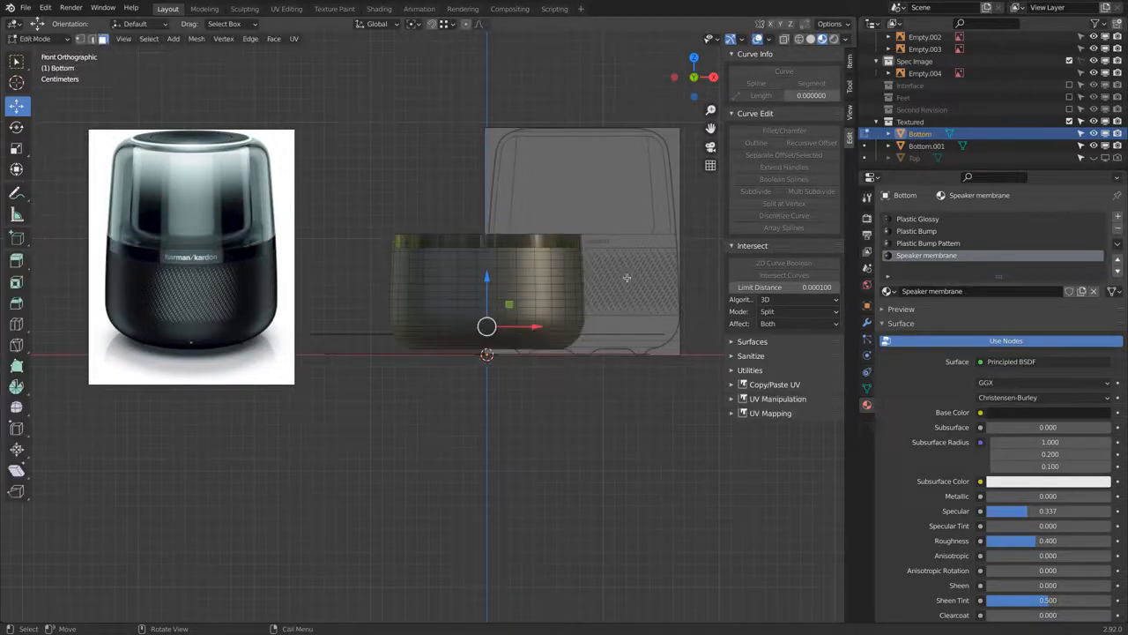
key("Tab")
key("KP_Decimal")
left_click(92, 40)
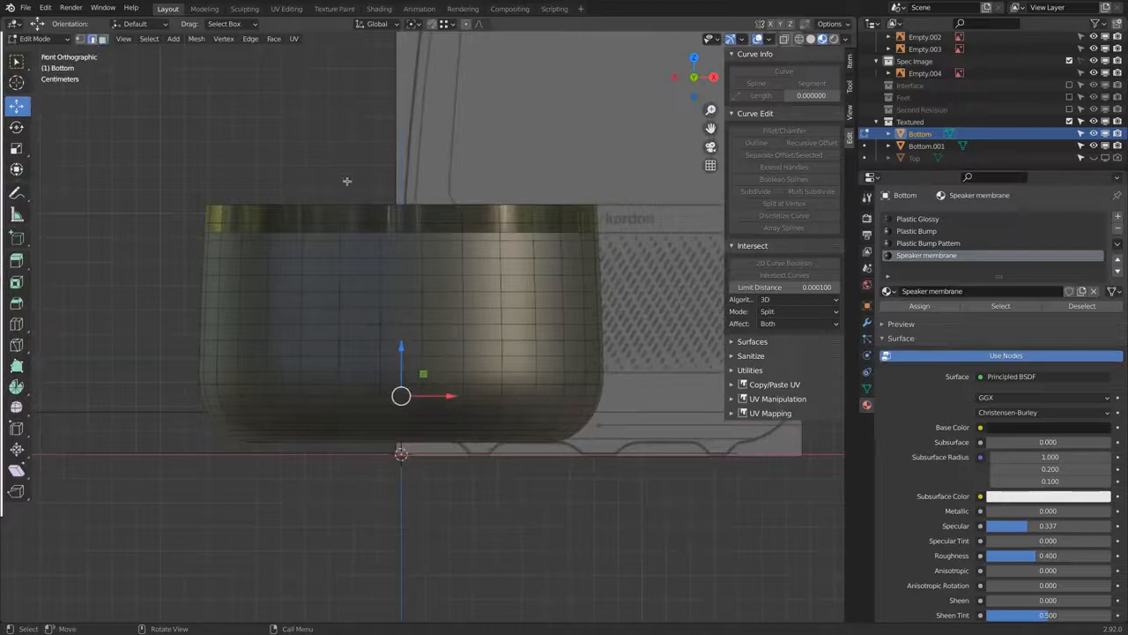
left_click(480, 233, "alt")
left_click(579, 372, "alt+shift")
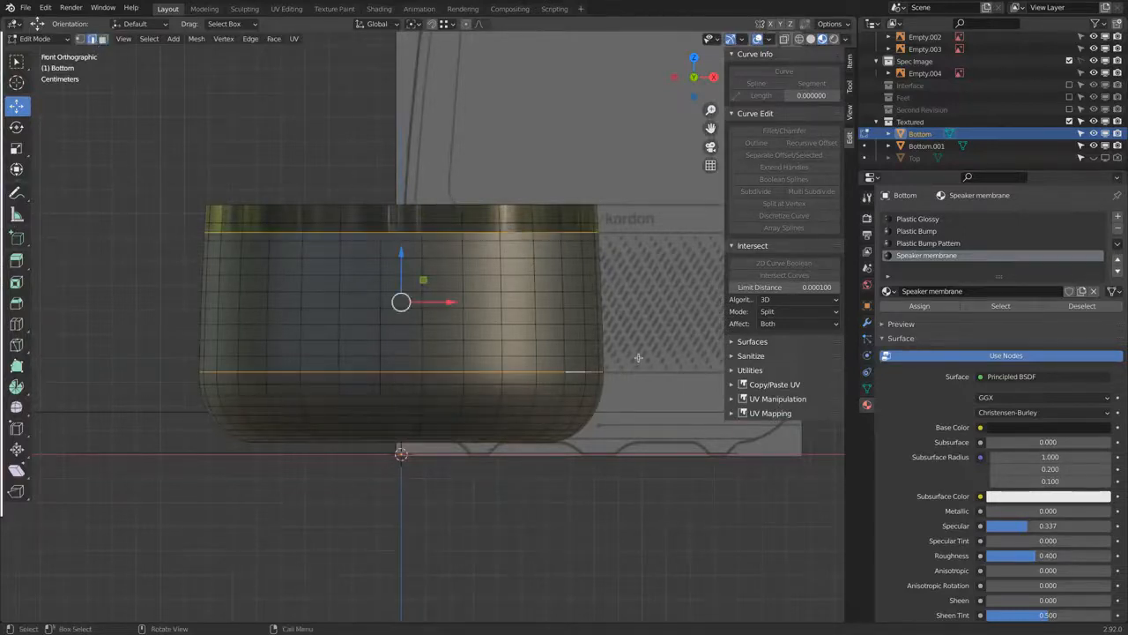
scroll(637, 356, "down", 3)
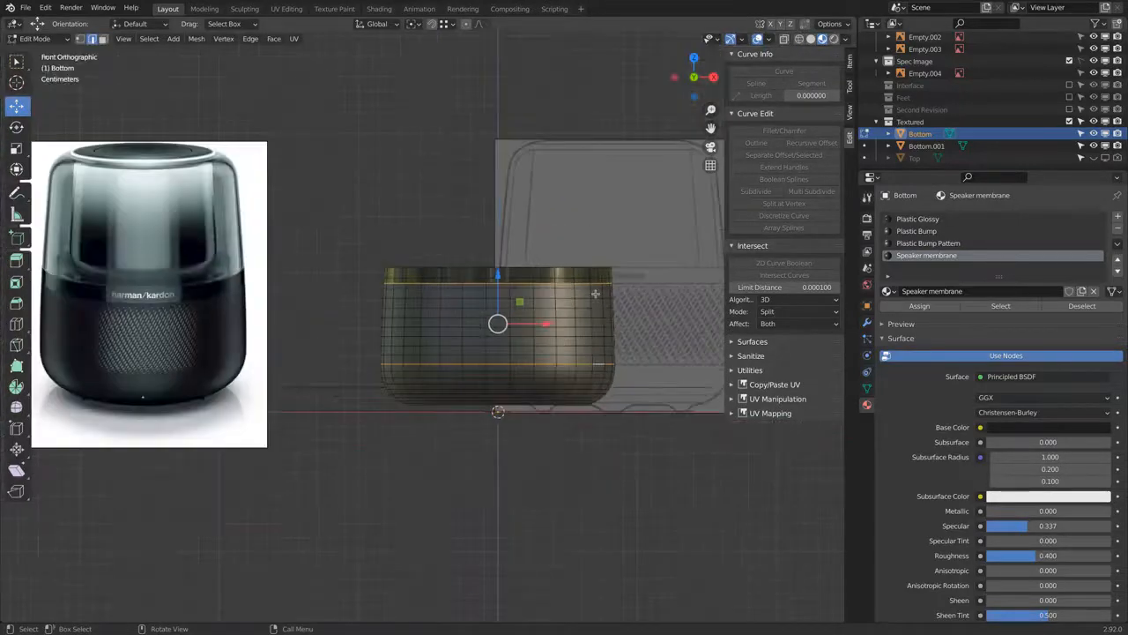
scroll(596, 294, "up", 4)
scroll(595, 294, "down", 2)
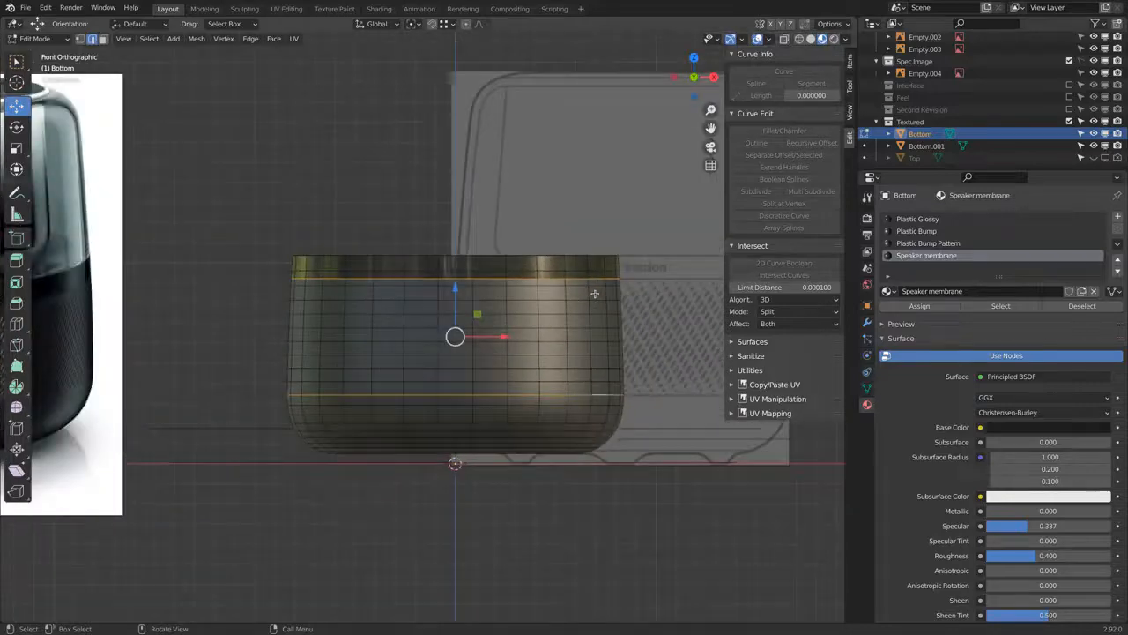
- In the back view, add a vertical column of edges joining the two band loops to the selection
key("ctrl+KP_1")
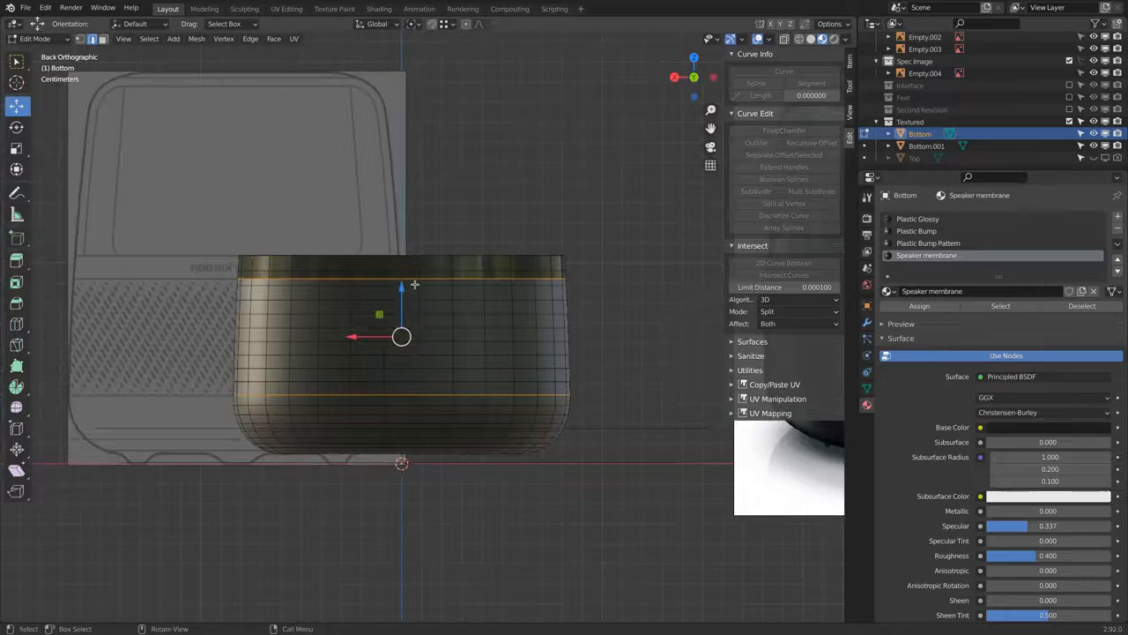
scroll(394, 404, "up", 5)
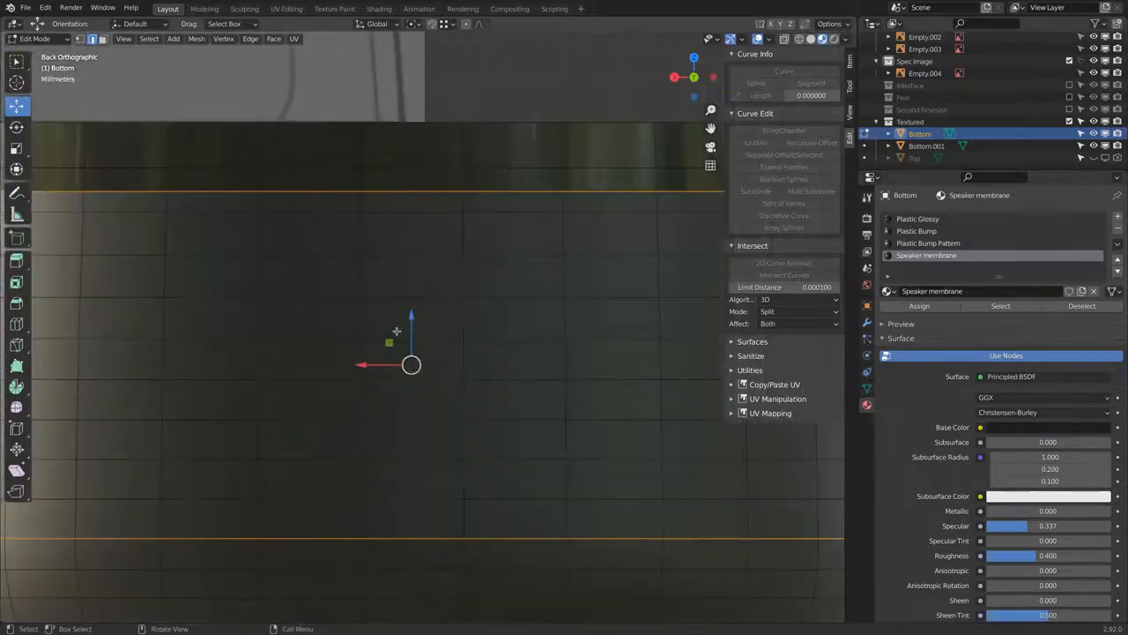
left_click(356, 472, "shift")
left_click(356, 436, "shift")
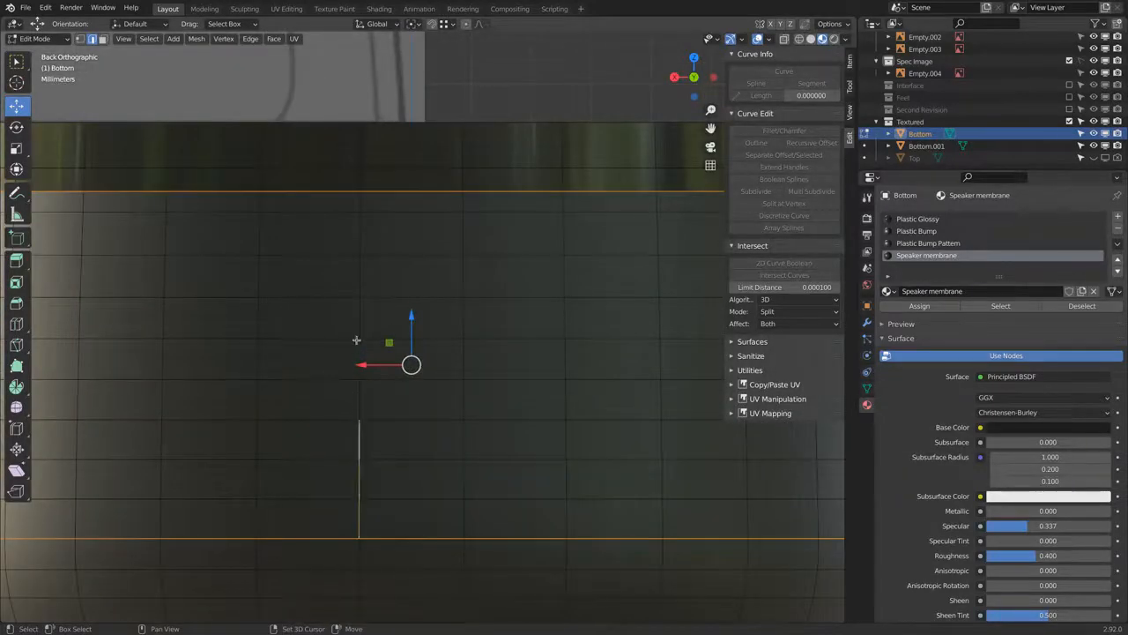
left_click(359, 364, "shift")
left_click(363, 222, "shift")
left_click(362, 204, "shift")
scroll(373, 243, "down", 6)
scroll(374, 308, "up", 5)
scroll(364, 290, "down", 5)
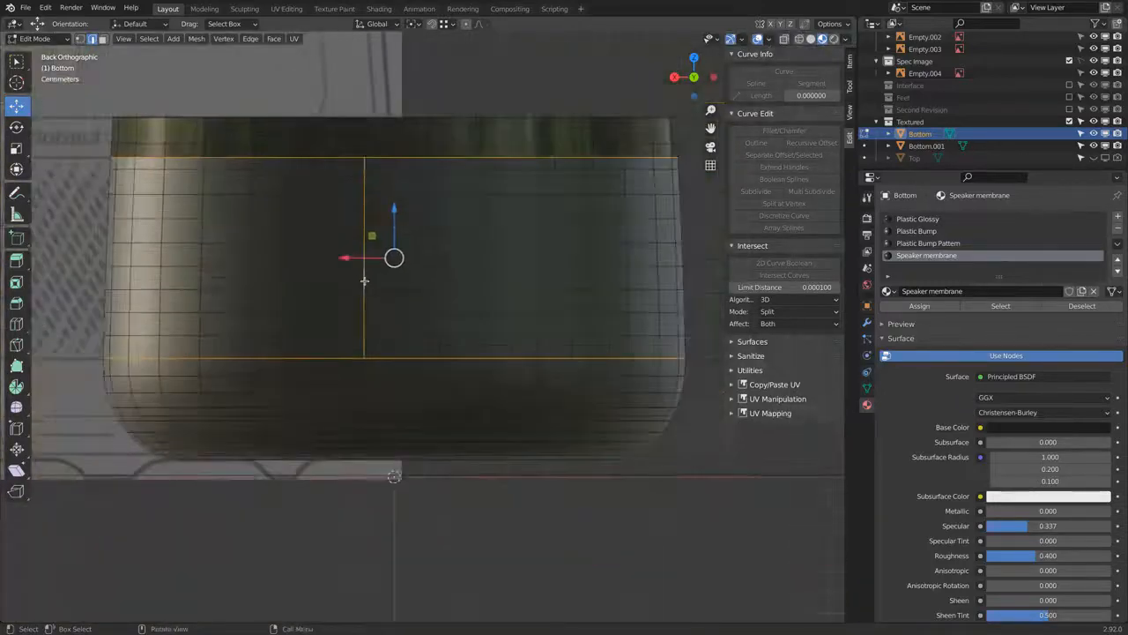
- Inspect the band from the front and right, then deselect the back's vertical edges with Circle Select
key("KP_1")
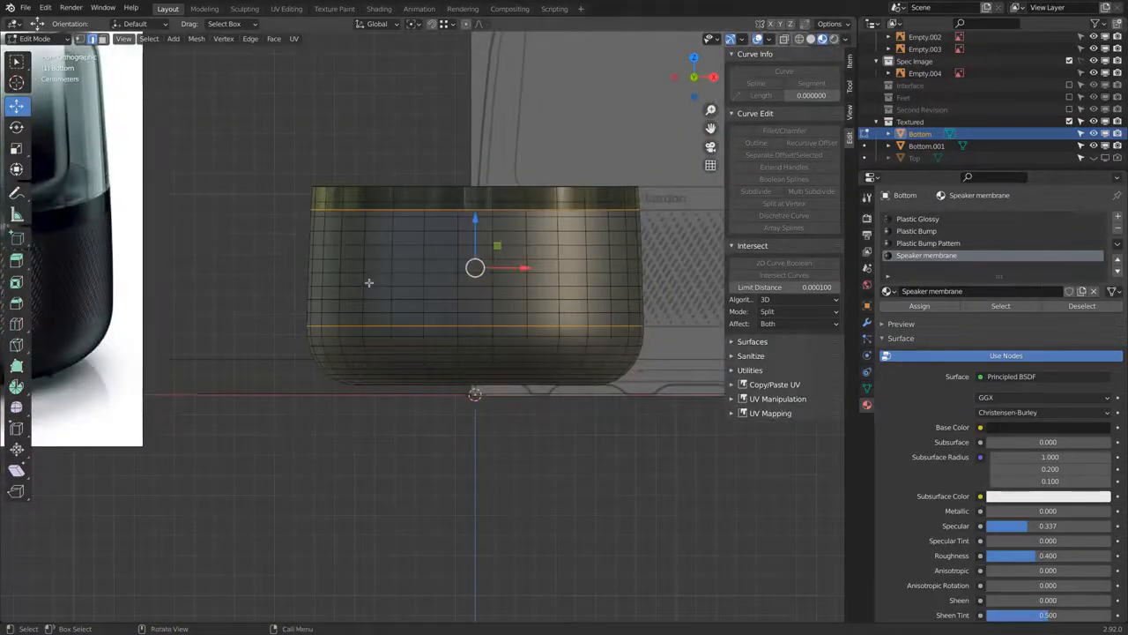
key("KP_3")
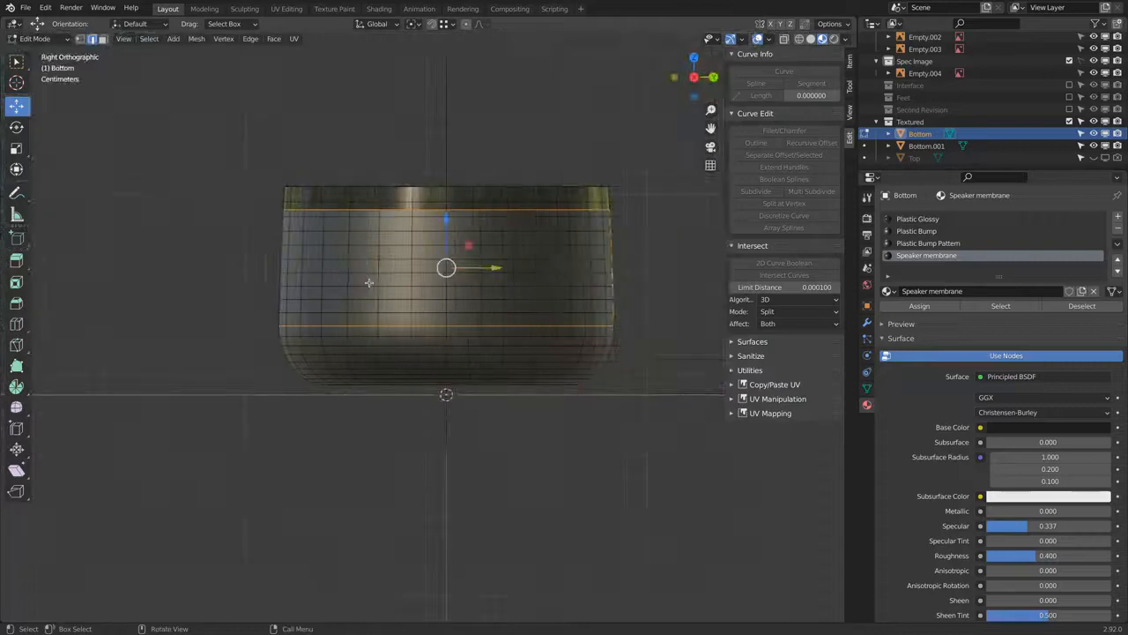
middle_click_drag(483, 223, 357, 257)
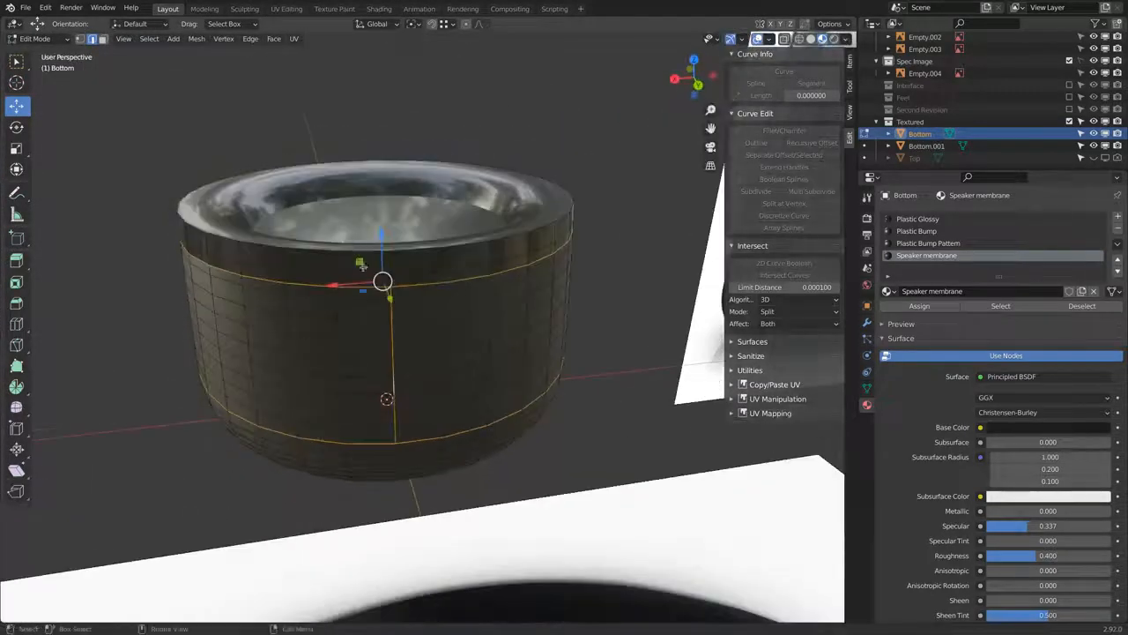
key("c")
scroll(392, 380, "up", 4)
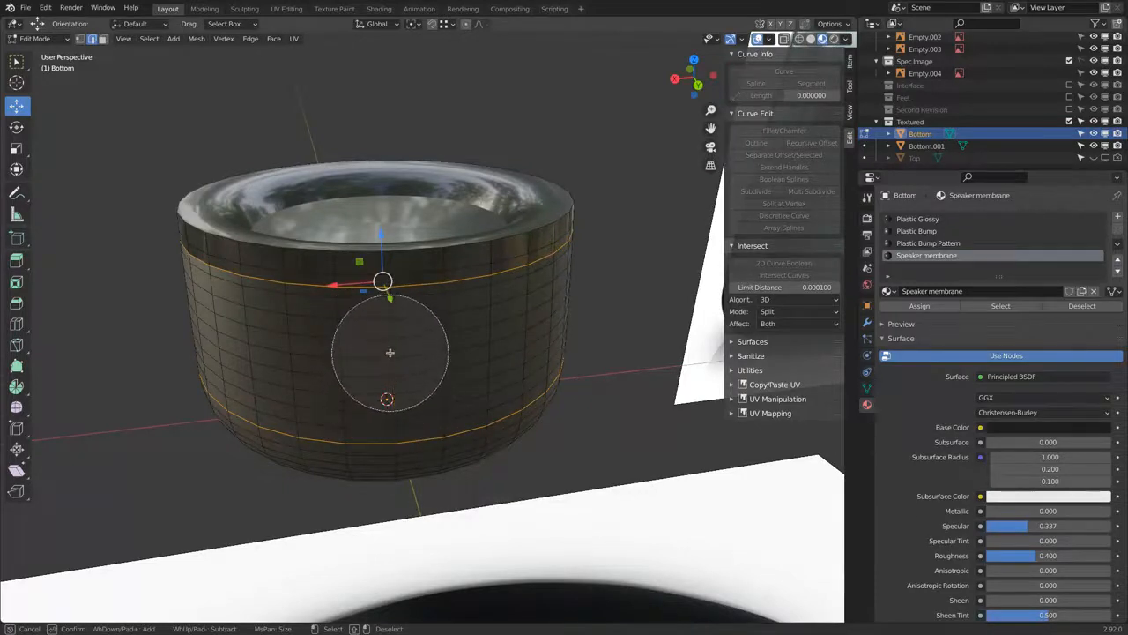
right_click(388, 396)
- Add a vertical column of edges on the body's right side to the selection, joining the two band loops
mouse_move(388, 396)
middle_mouse_down()
mouse_move(453, 343)
mouse_move(500, 342)
middle_mouse_up()
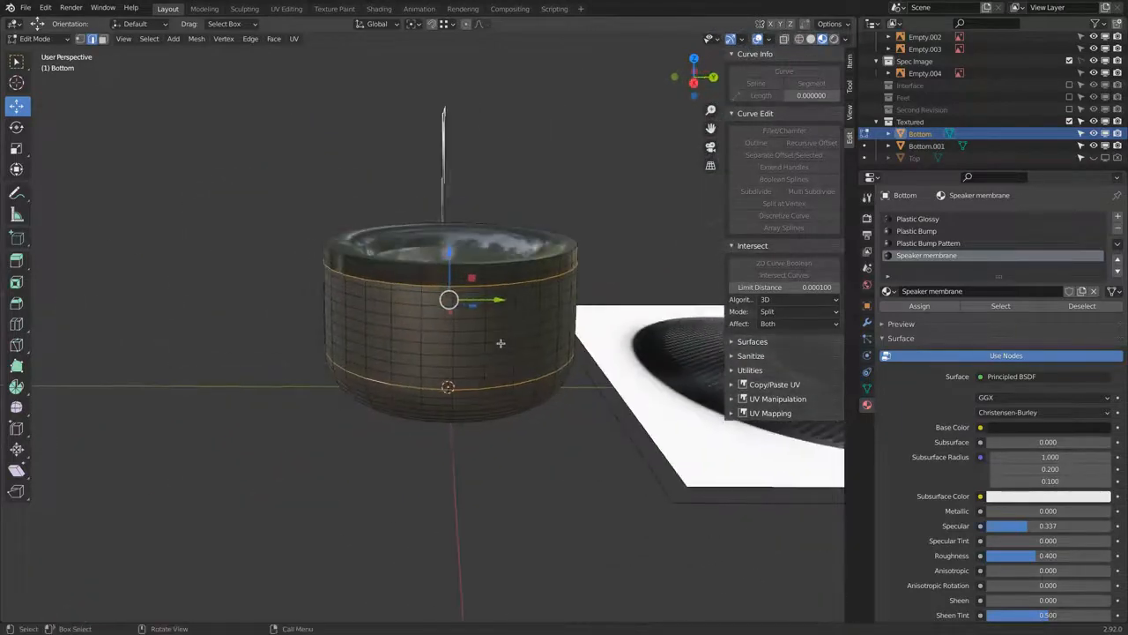
key("KP_3")
scroll(494, 341, "up", 6)
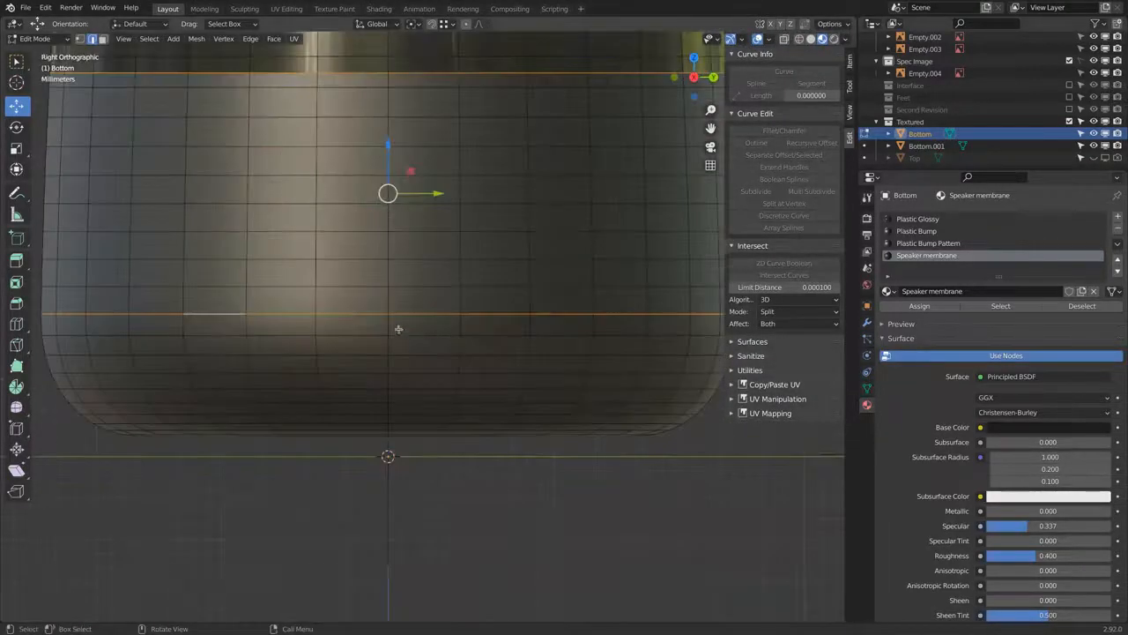
middle_click_drag(420, 281, 348, 343)
left_click_drag(339, 323, 335, 227)
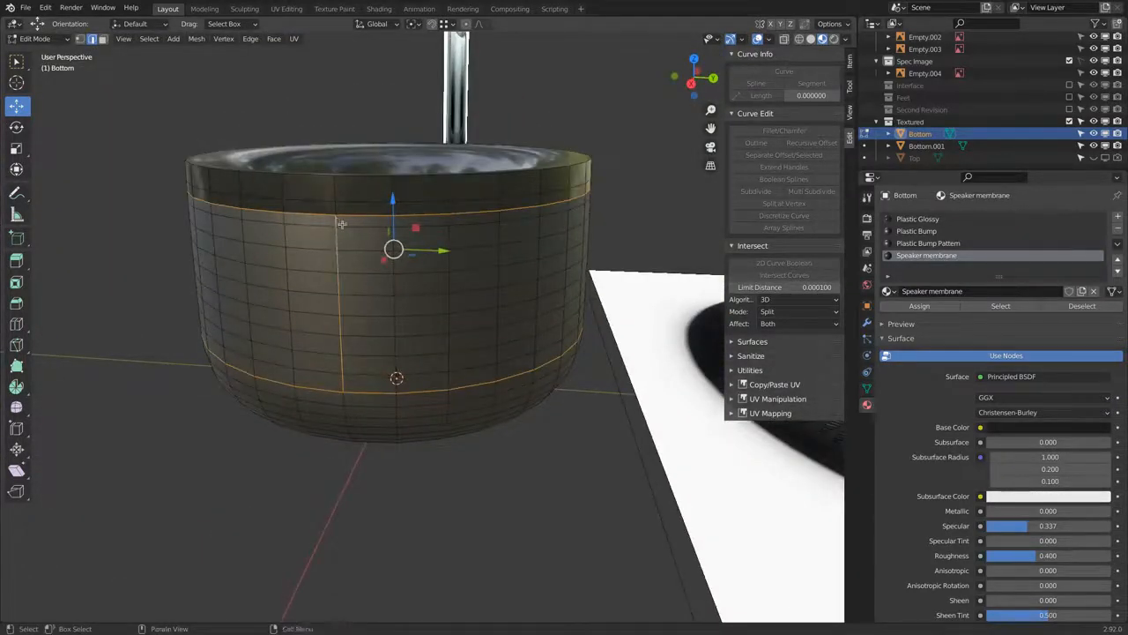
scroll(344, 224, "down", 3)
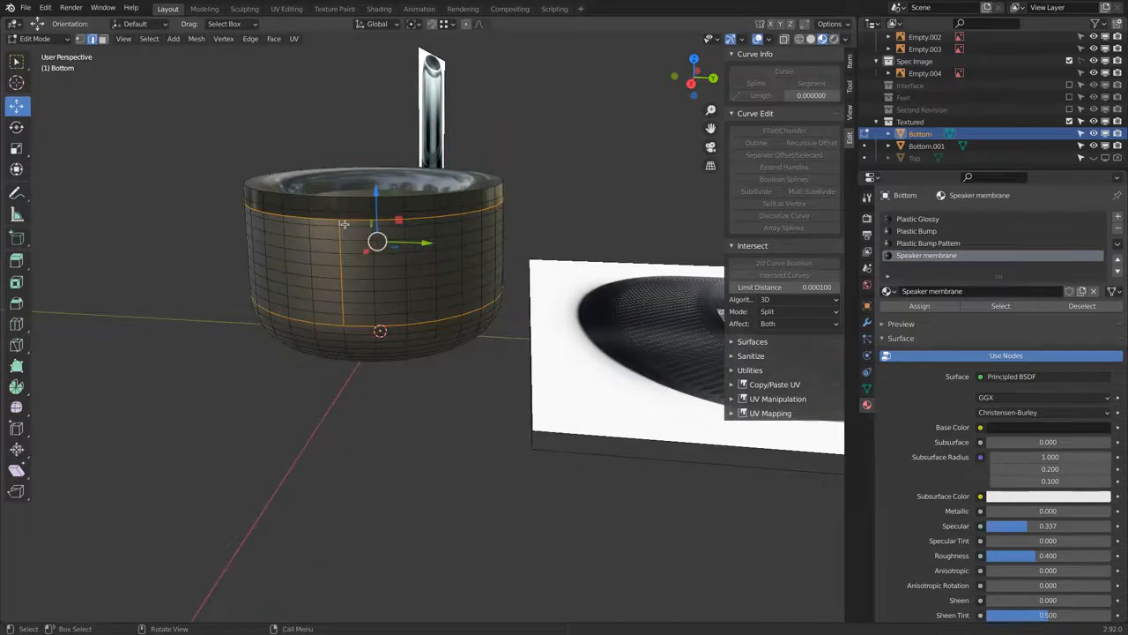
- Check the vertical edges' placement against the front view and mark all selected edges as a seam
key("KP_1")
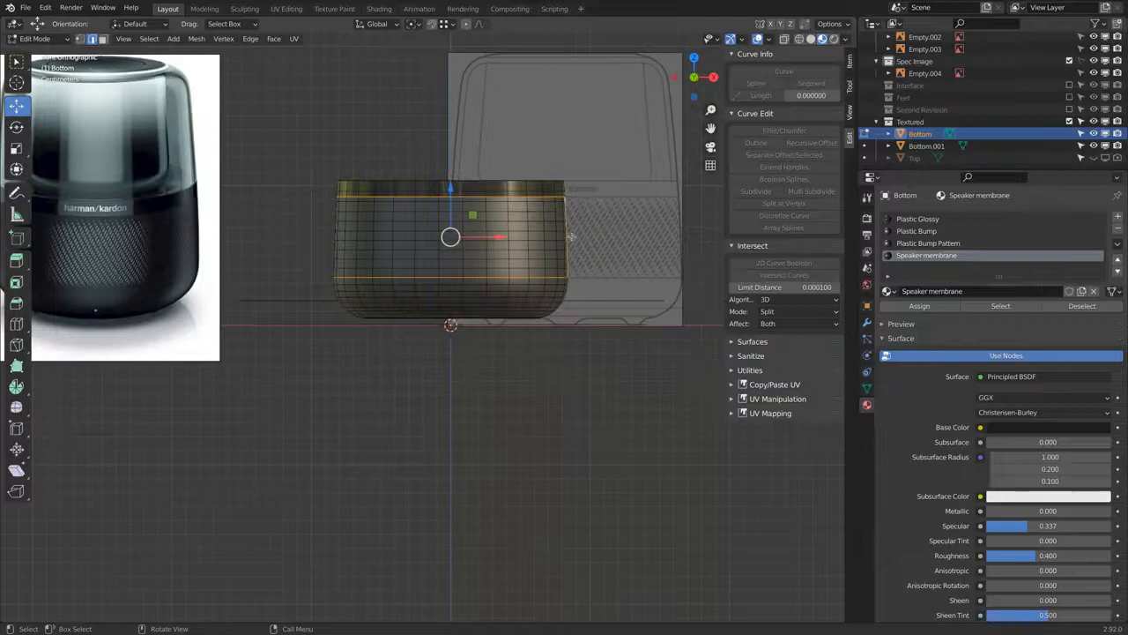
middle_click_drag(583, 274, 390, 76)
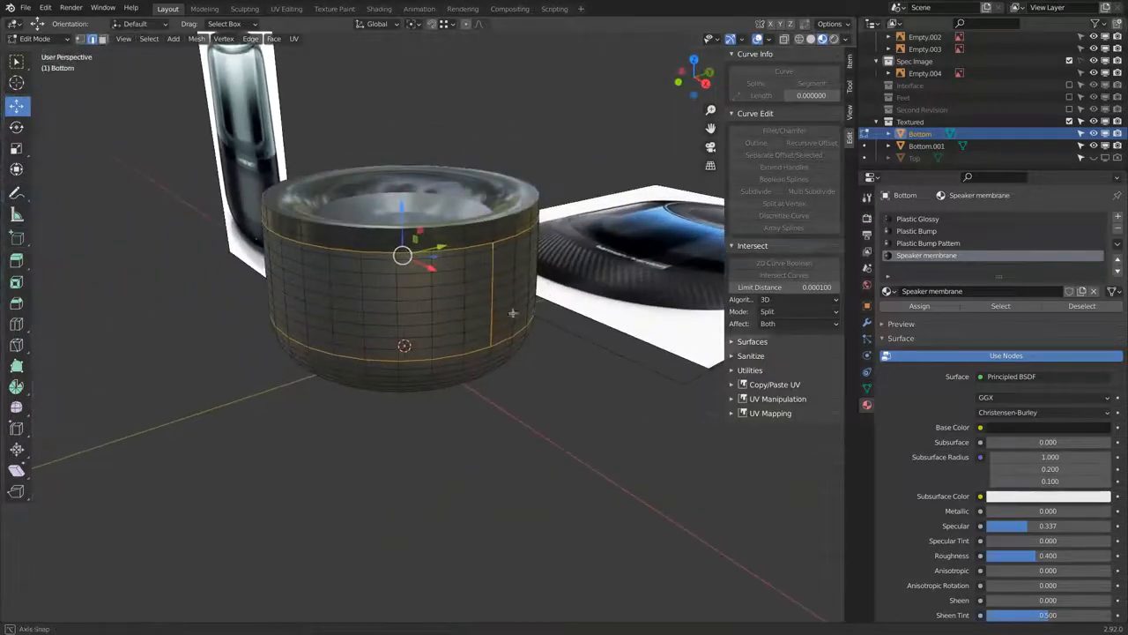
left_click(250, 38)
left_click(317, 251)
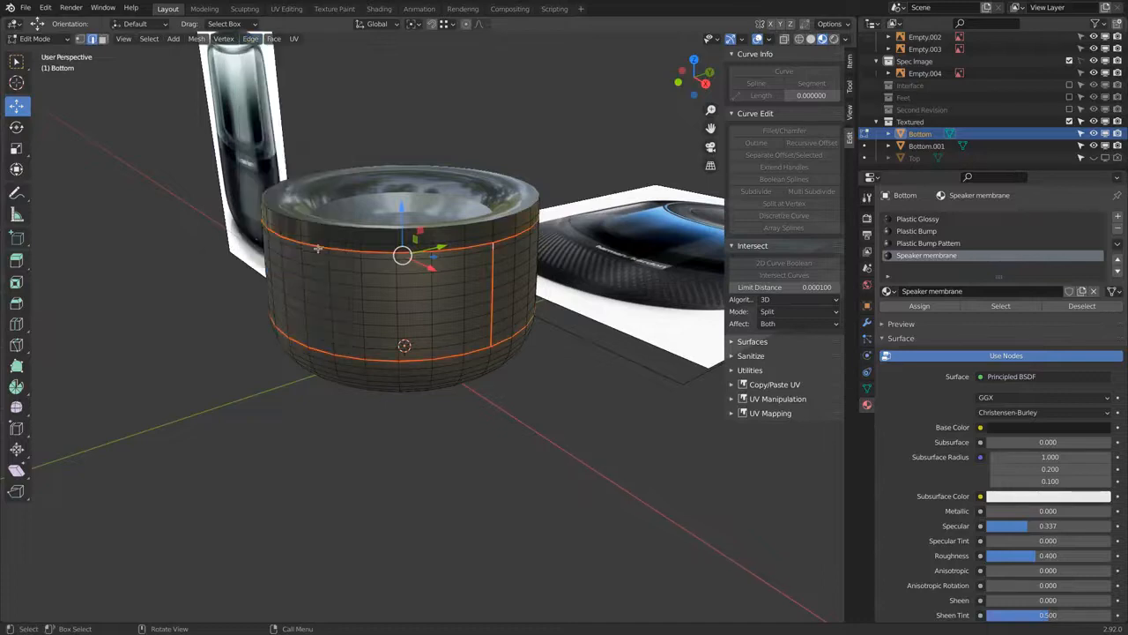
- Select the seam-bounded band faces with Select Linked in face mode and unwrap them
left_click(103, 39)
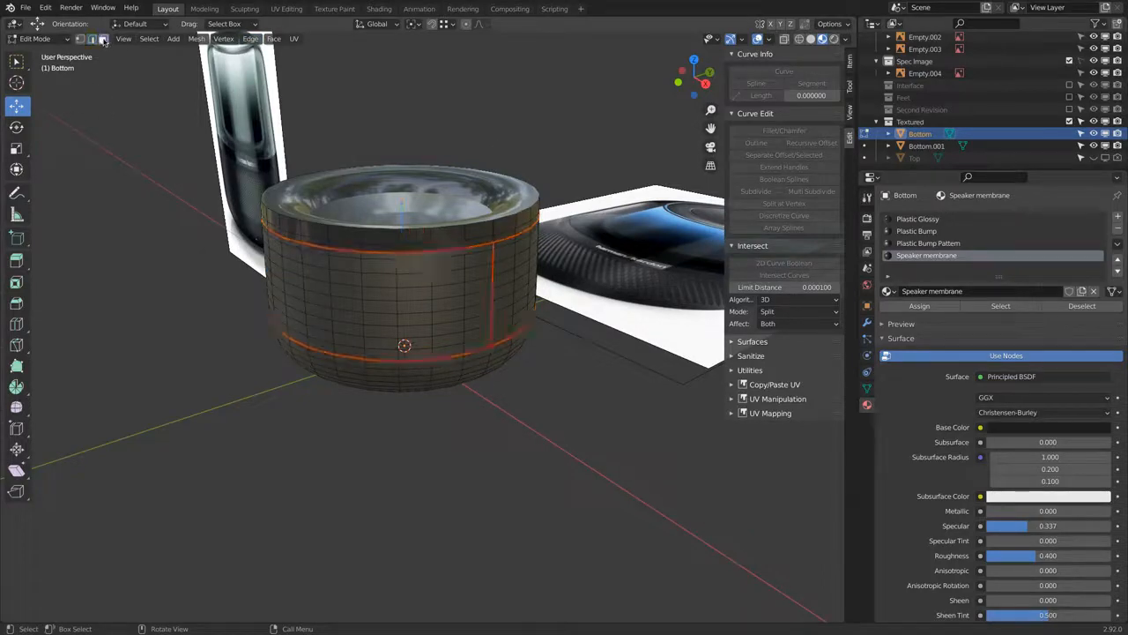
left_click(481, 258)
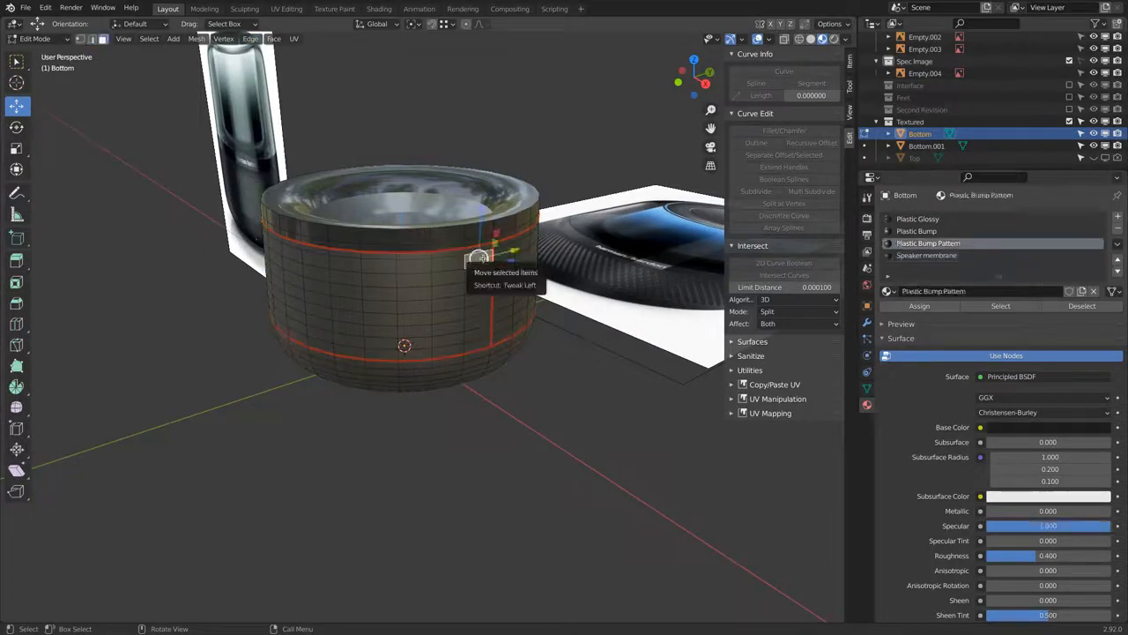
key("l")
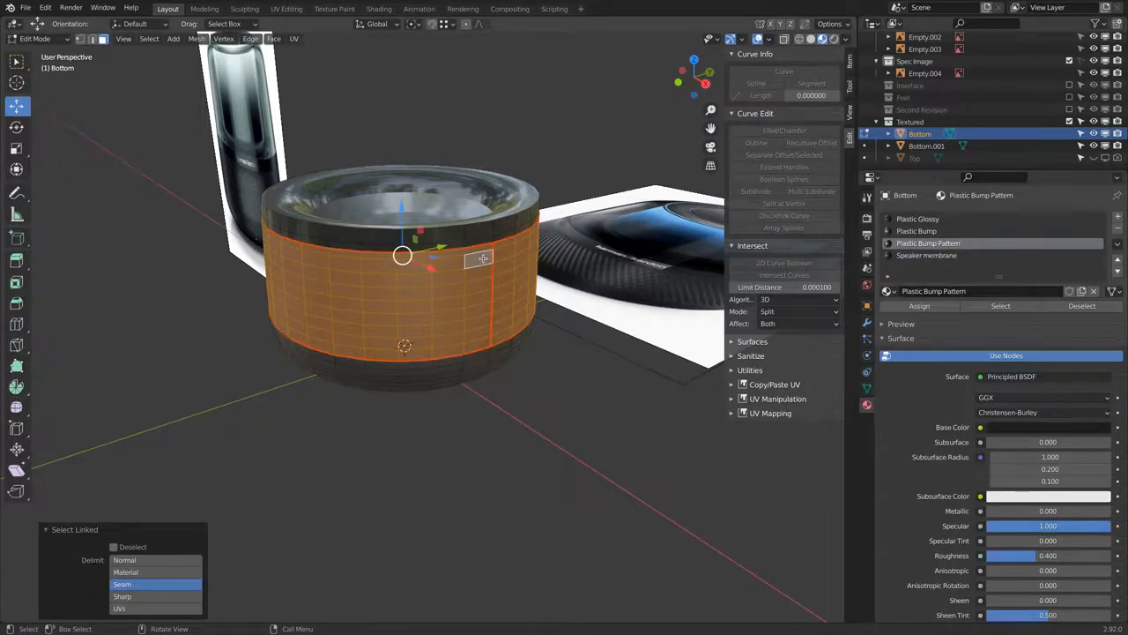
key("u")
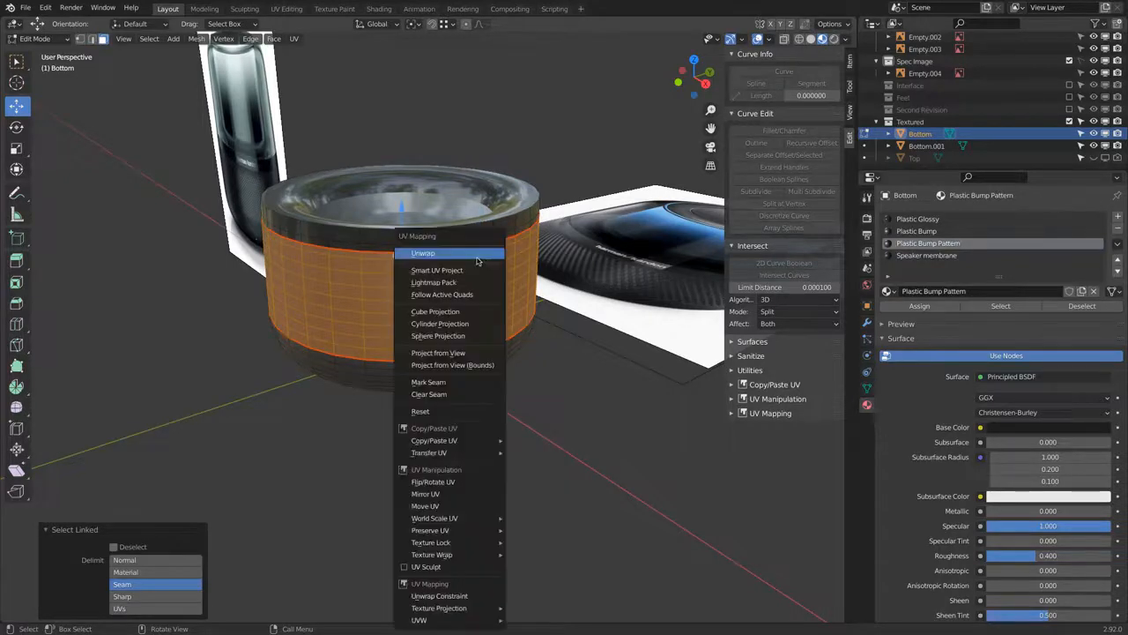
left_click(476, 257)
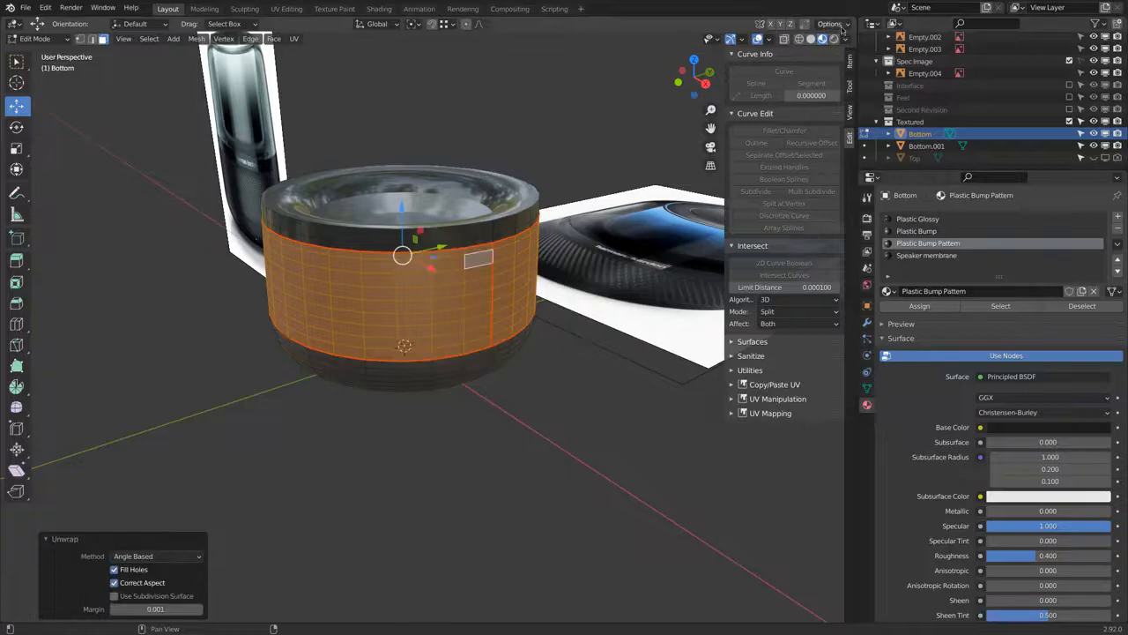
- Split the 3D viewport into three areas, with a UV Editor beside the model view and a Shader Editor spanning below them
left_click_drag(850, 94, 849, 325)
left_click_drag(851, 22, 369, 31)
left_click(388, 24)
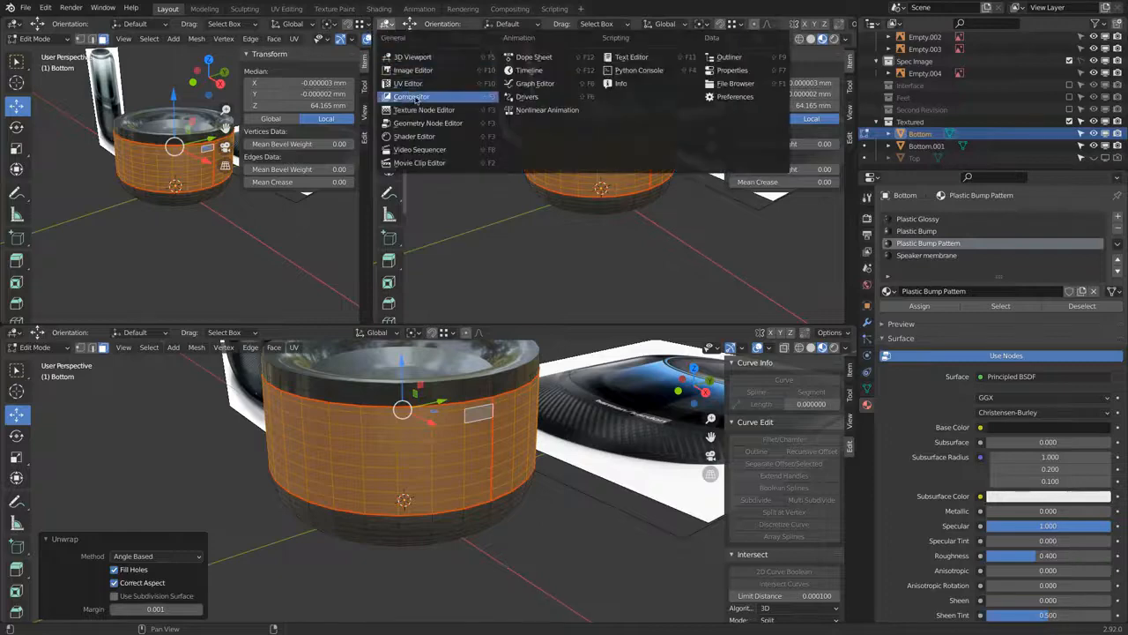
left_click(414, 95)
left_click(15, 347)
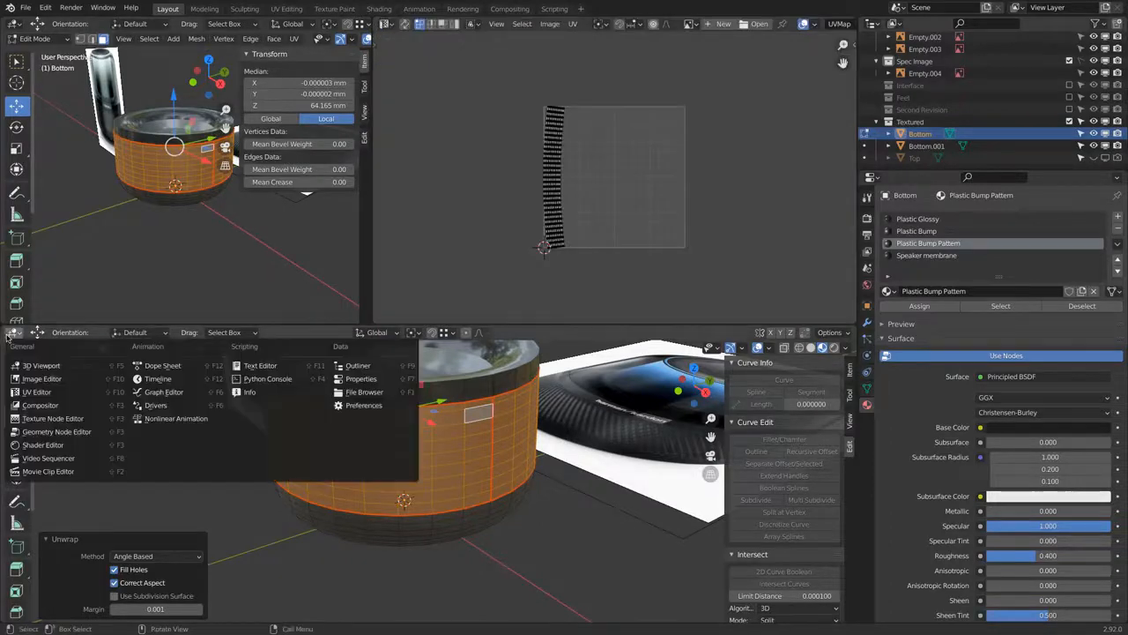
left_click(70, 448)
middle_click_drag(480, 460, 727, 394)
- Load Vertical.png from the Texture folder as the UV Editor's image
scroll(654, 154, "up", 3)
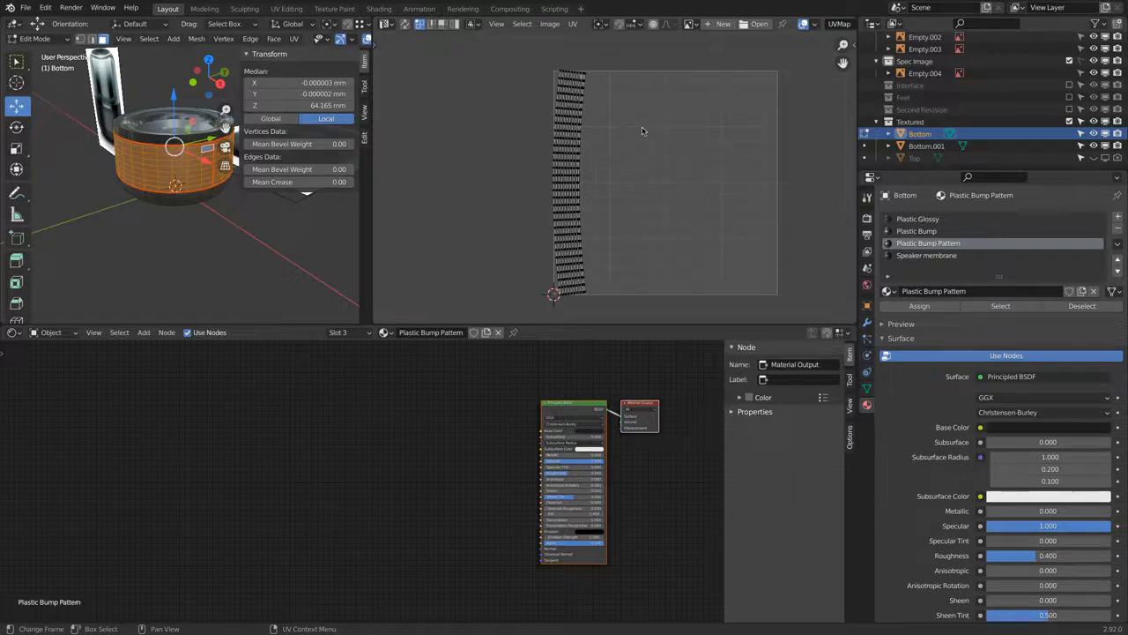
left_click(757, 25)
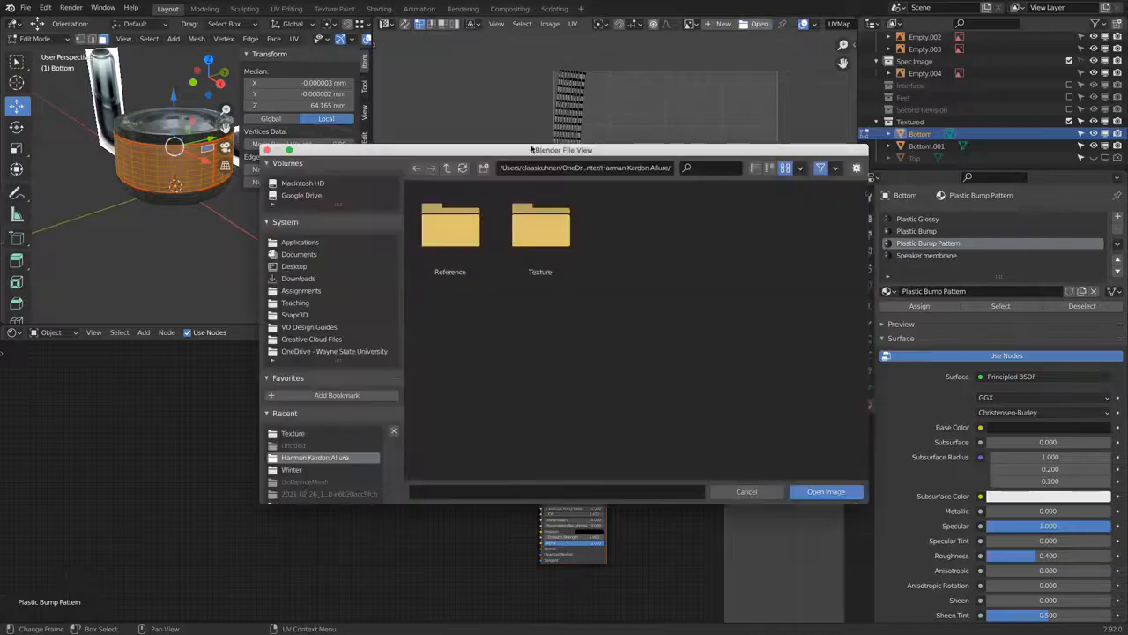
double_click(537, 228)
left_click(528, 228)
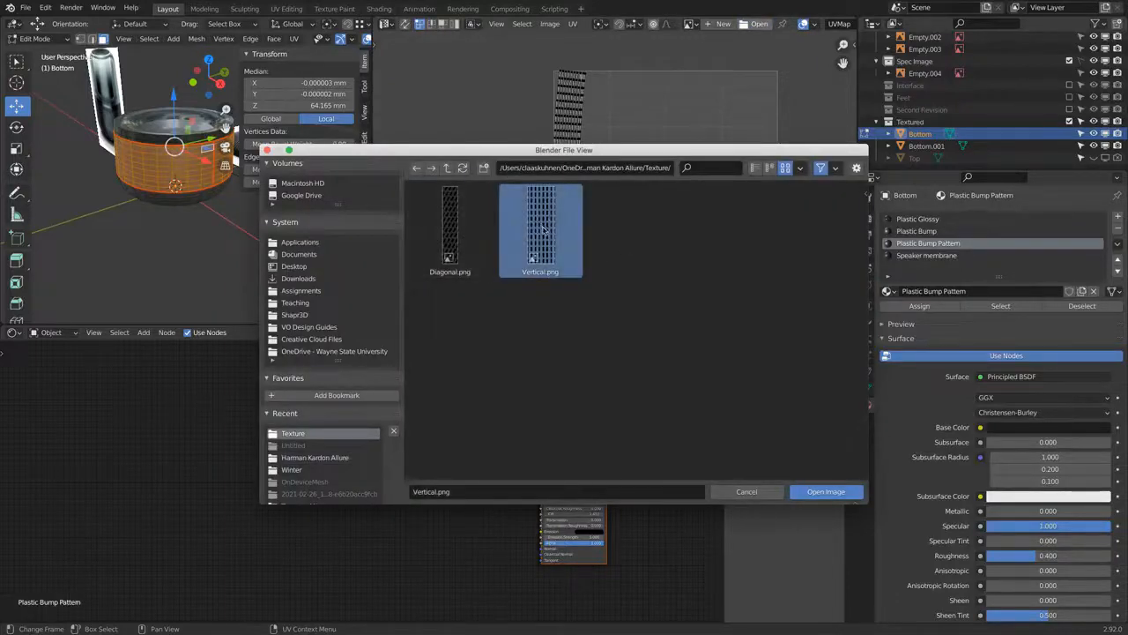
left_click(825, 491)
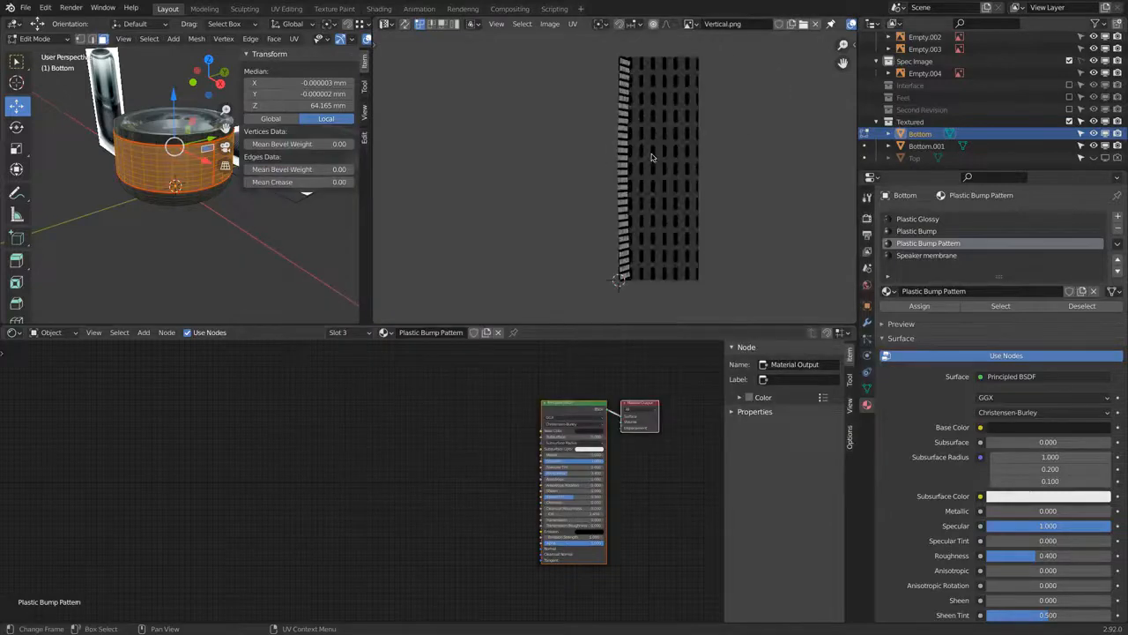
- Compare the curved UV strip with the Vertical.png pattern and inspect how the pattern falls on the band in the front view
scroll(651, 157, "up", 4)
scroll(649, 158, "down", 4)
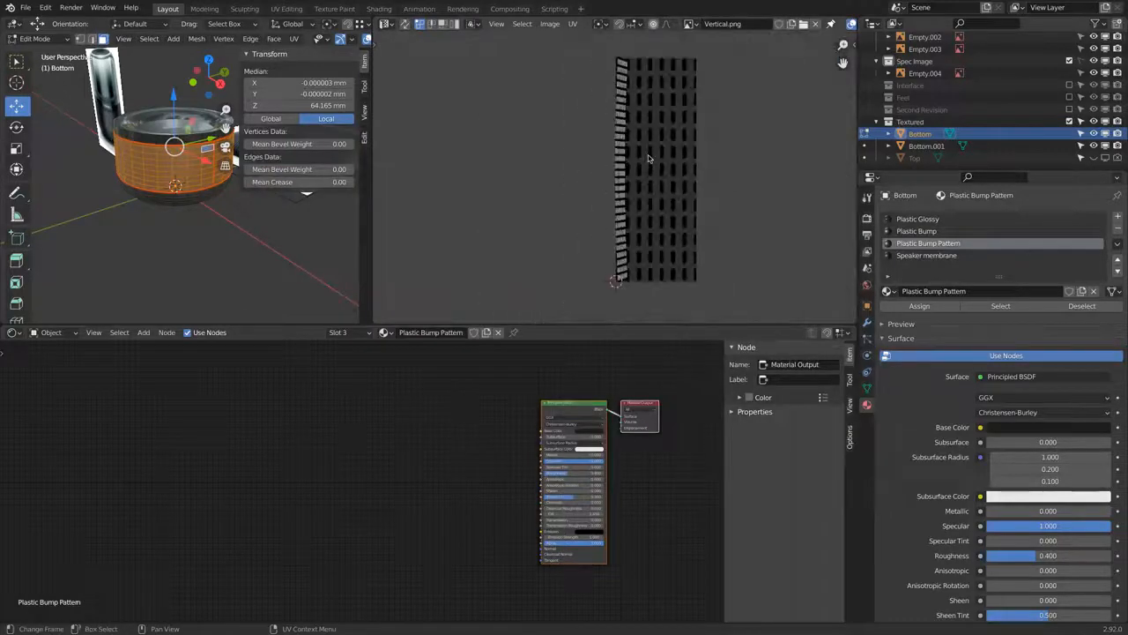
scroll(657, 100, "up", 6)
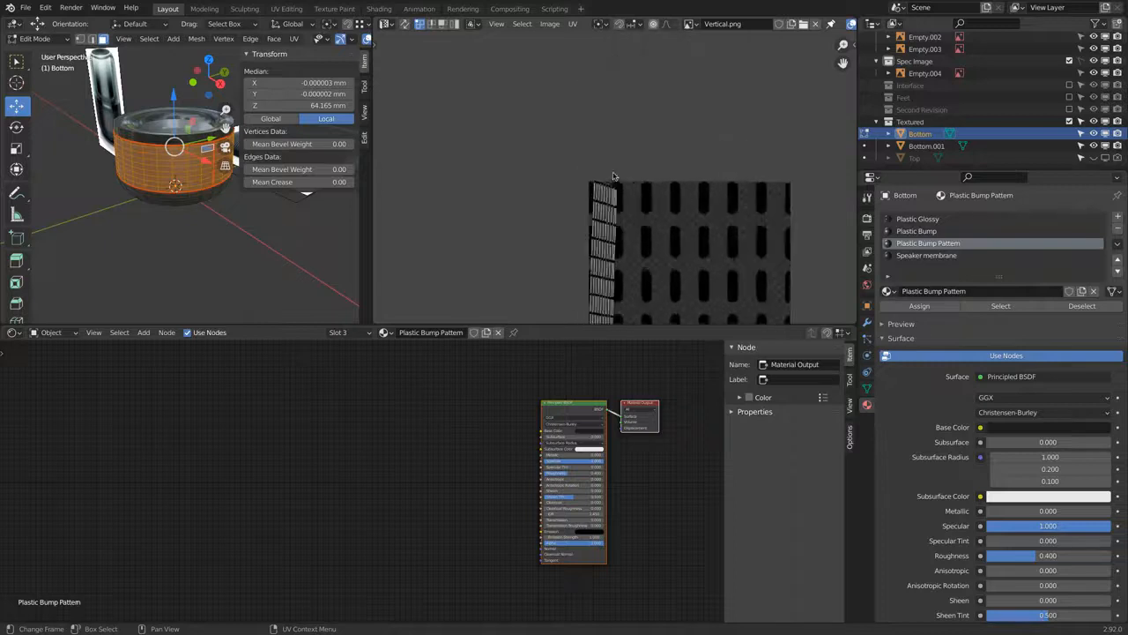
scroll(653, 220, "down", 6)
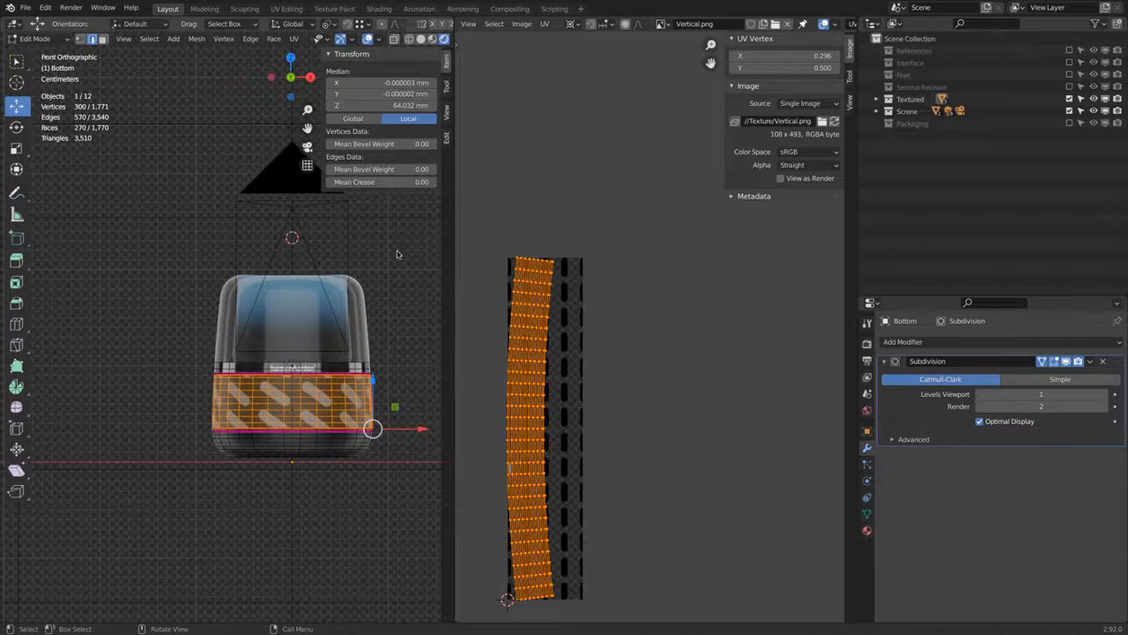
scroll(396, 255, "up", 4)
middle_click_drag(395, 262, 383, 223, "shift")
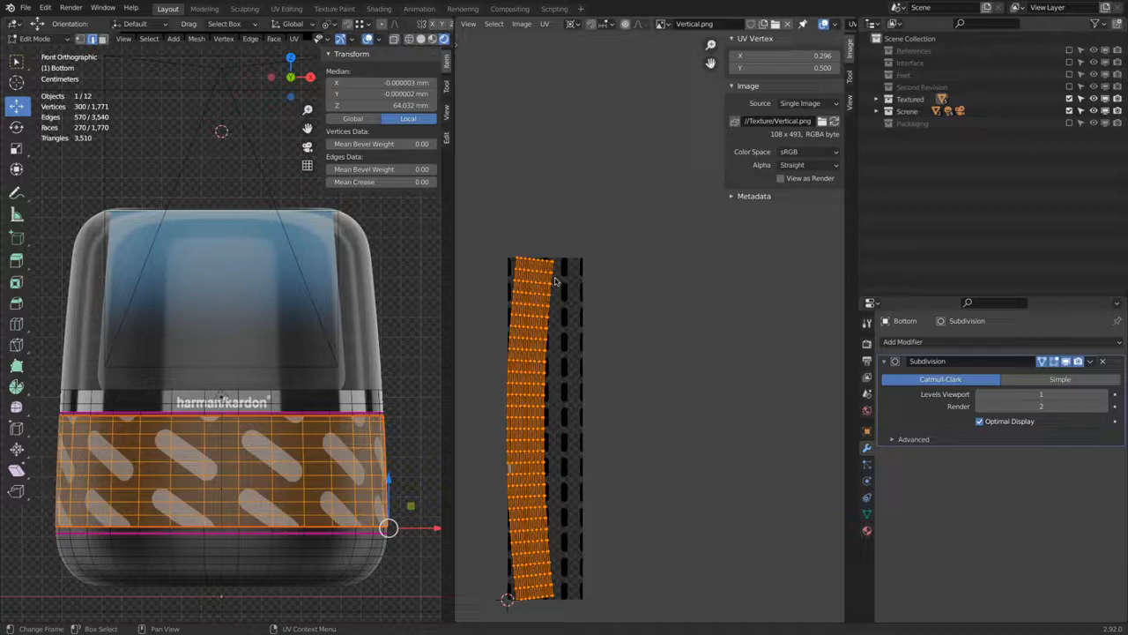
- Check the UvSquares ZIP download on GitHub in Chrome, return to Blender and install the UvSquares-master.zip add-on from Downloads
key("super+Tab")
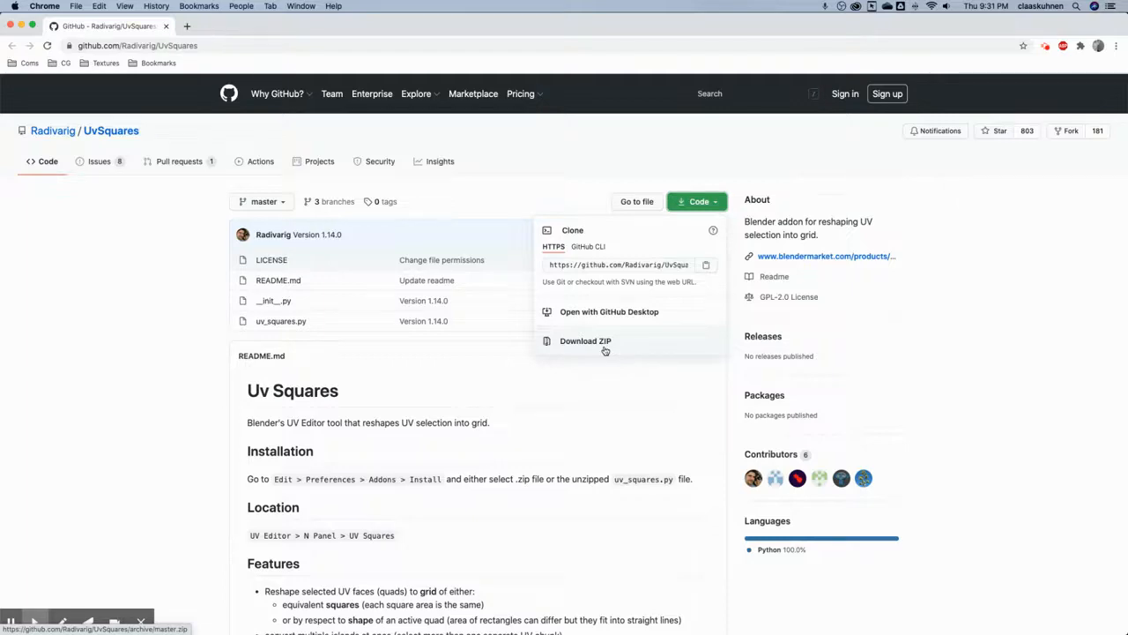
key("super+Tab")
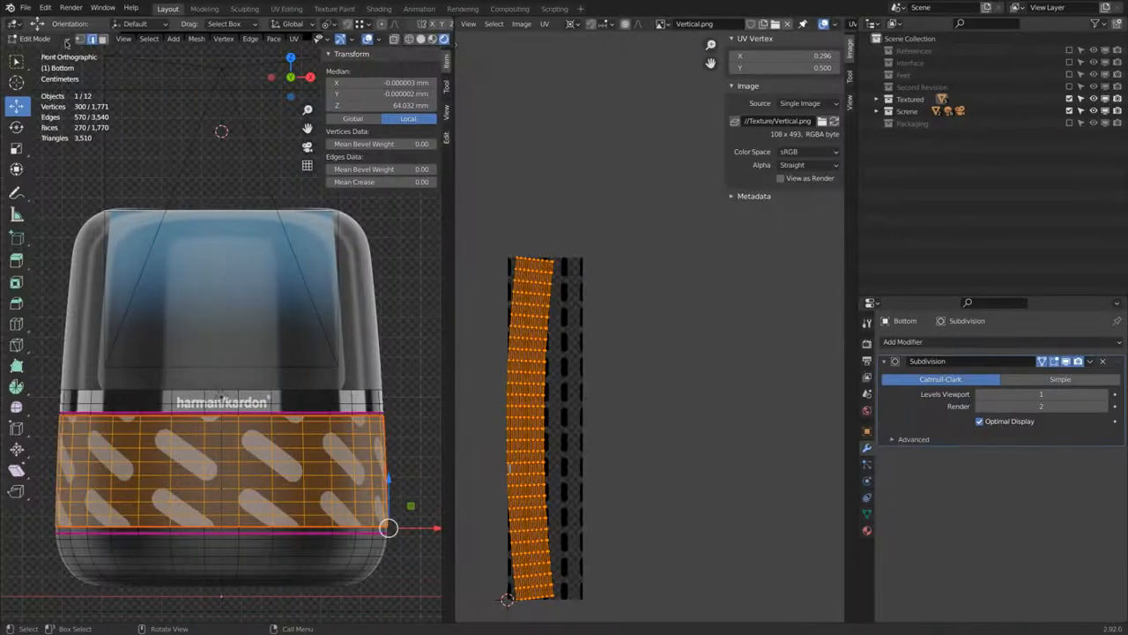
left_click(45, 7)
left_click(74, 181)
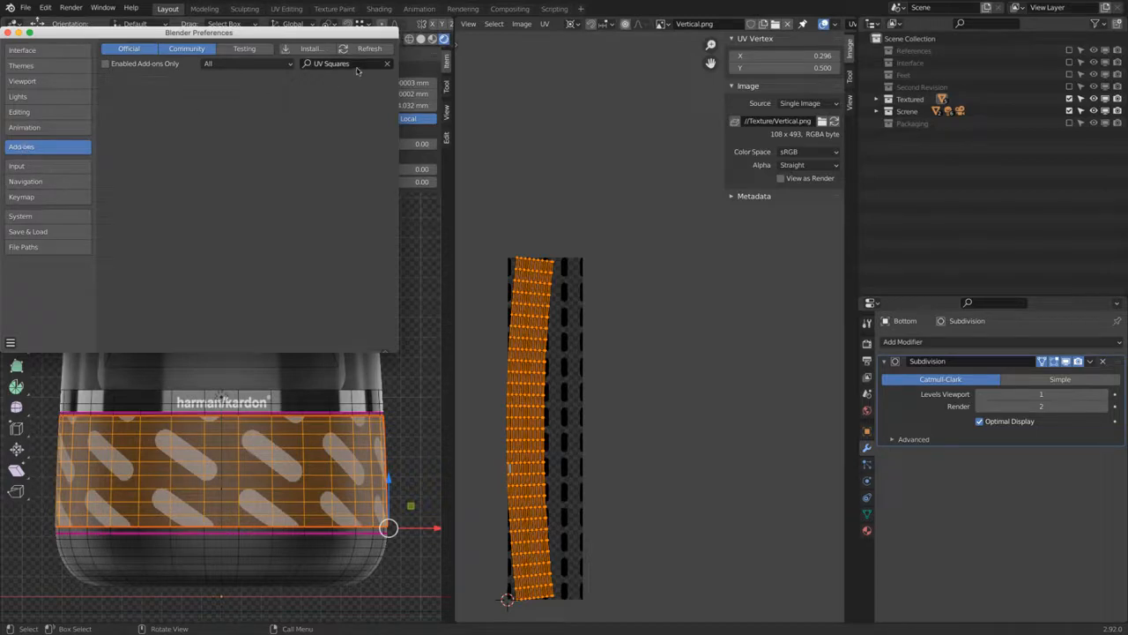
left_click(387, 64)
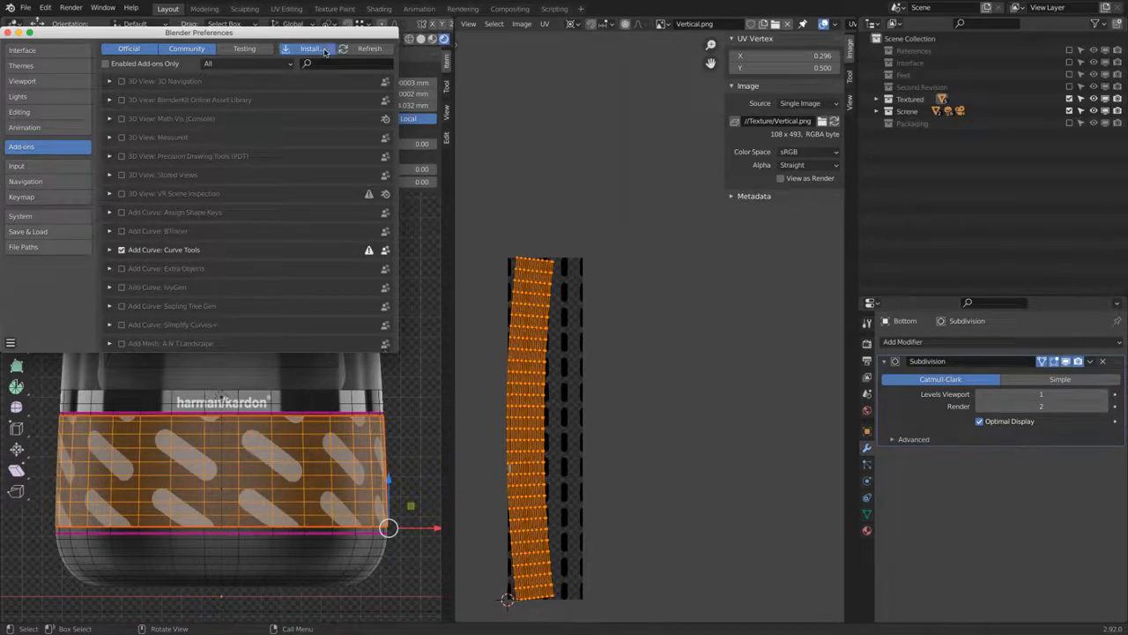
left_click(311, 48)
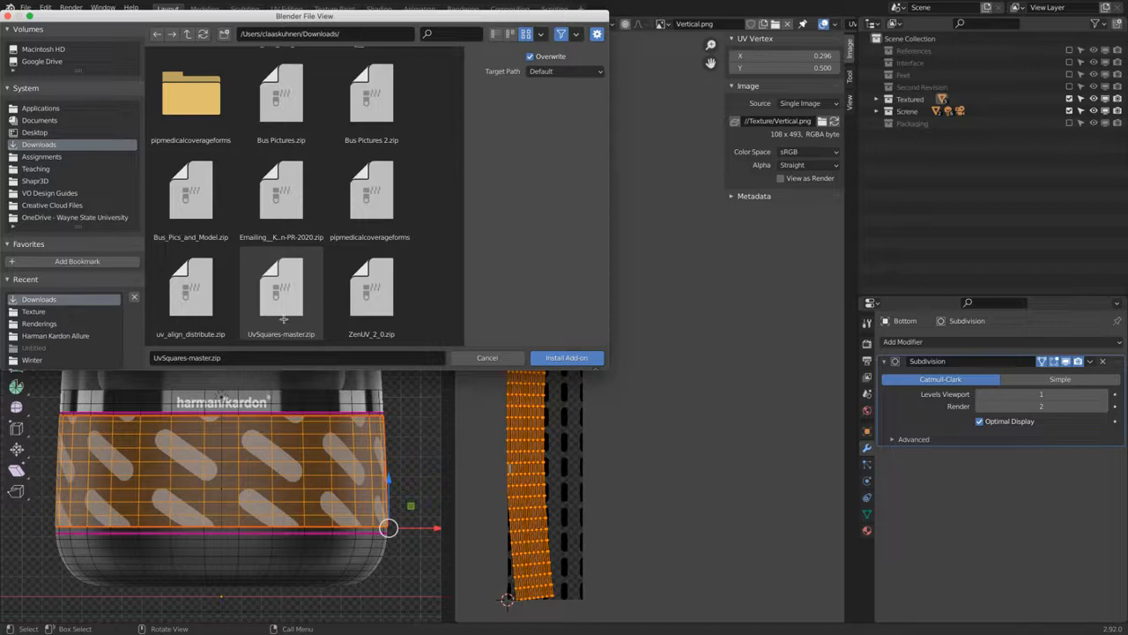
left_click(268, 304)
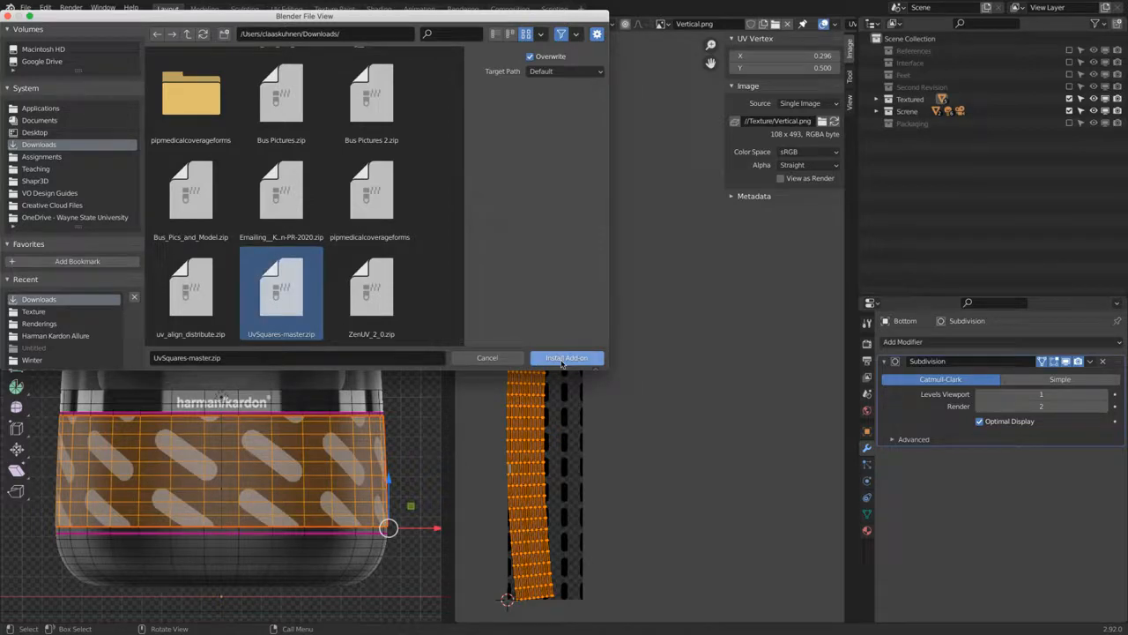
left_click(565, 357)
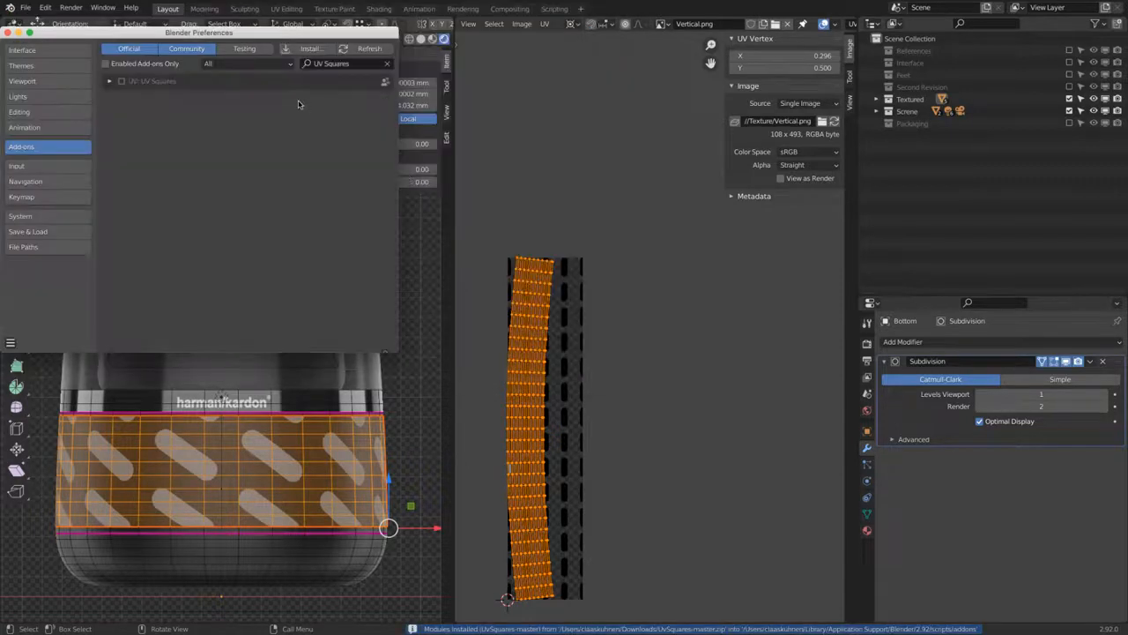
- Enable the UV Squares add-on and close the preferences
left_click(121, 81)
left_click(121, 81)
left_click(121, 81)
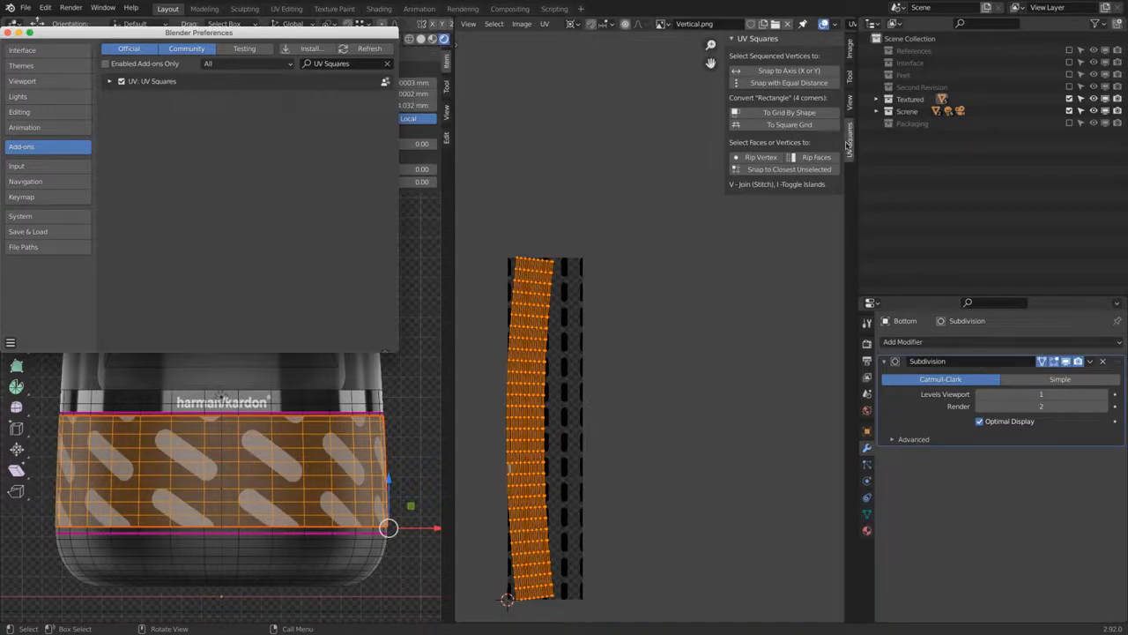
left_click(7, 32)
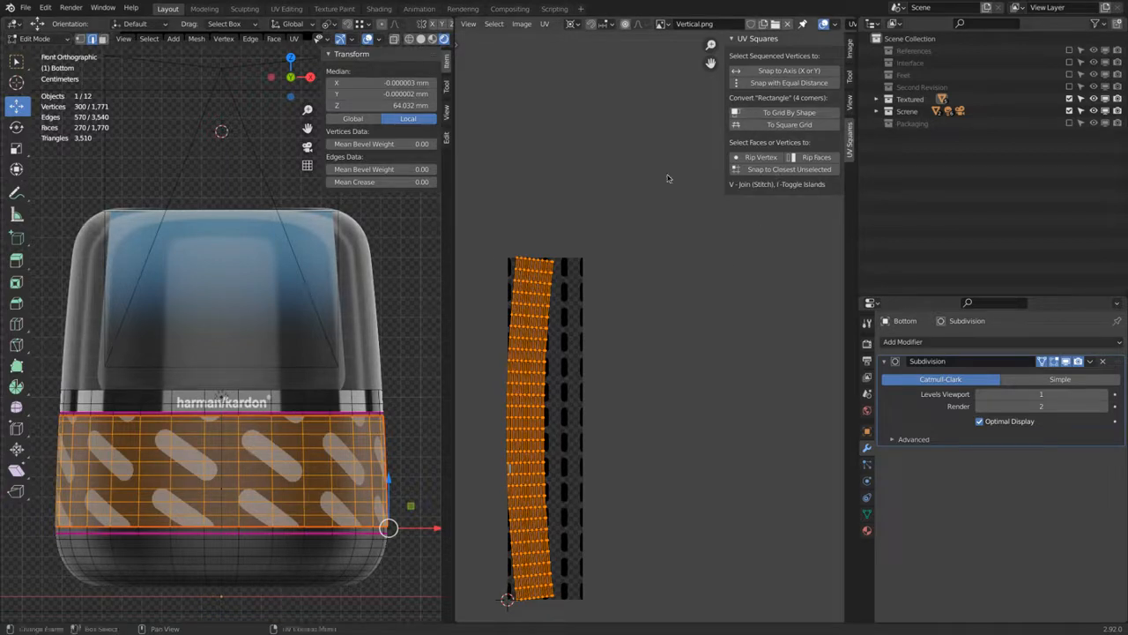
- Straighten the band's UV island with UV Squares' To Grid By Shape and rotate it a quarter turn to lie horizontally
left_click(760, 115)
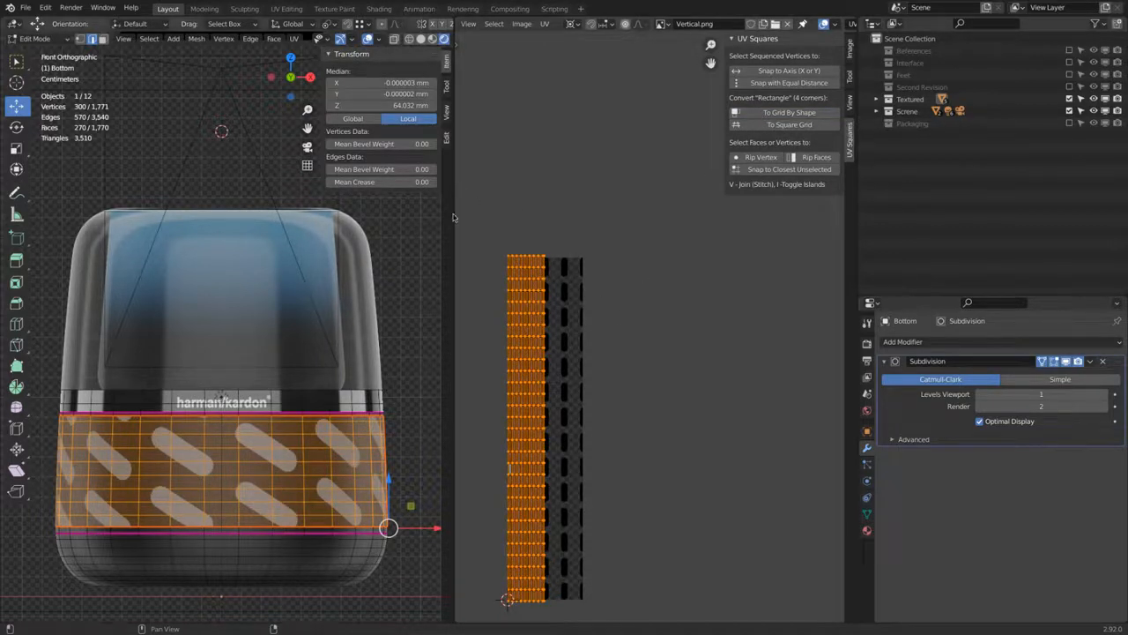
scroll(599, 256, "up", 5)
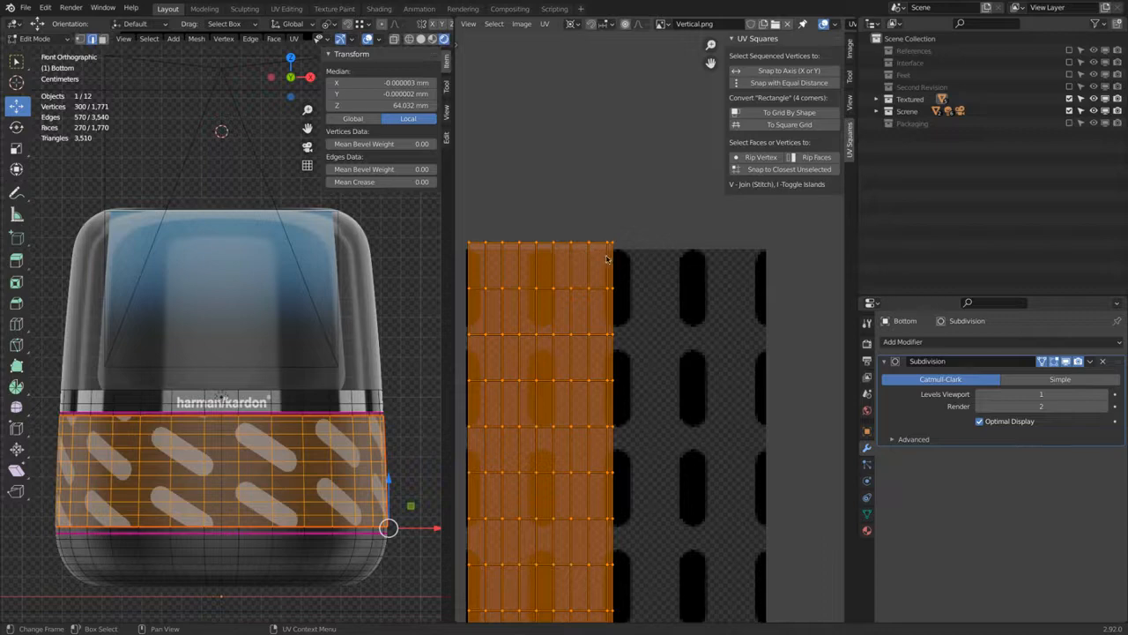
scroll(227, 442, "up", 6)
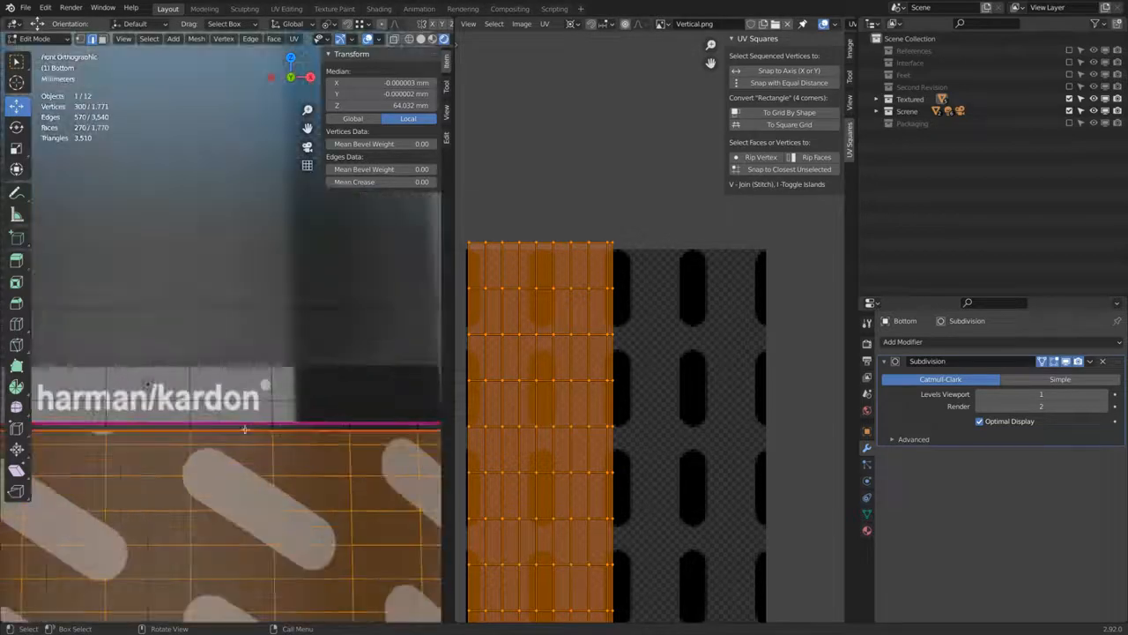
scroll(728, 257, "down", 10)
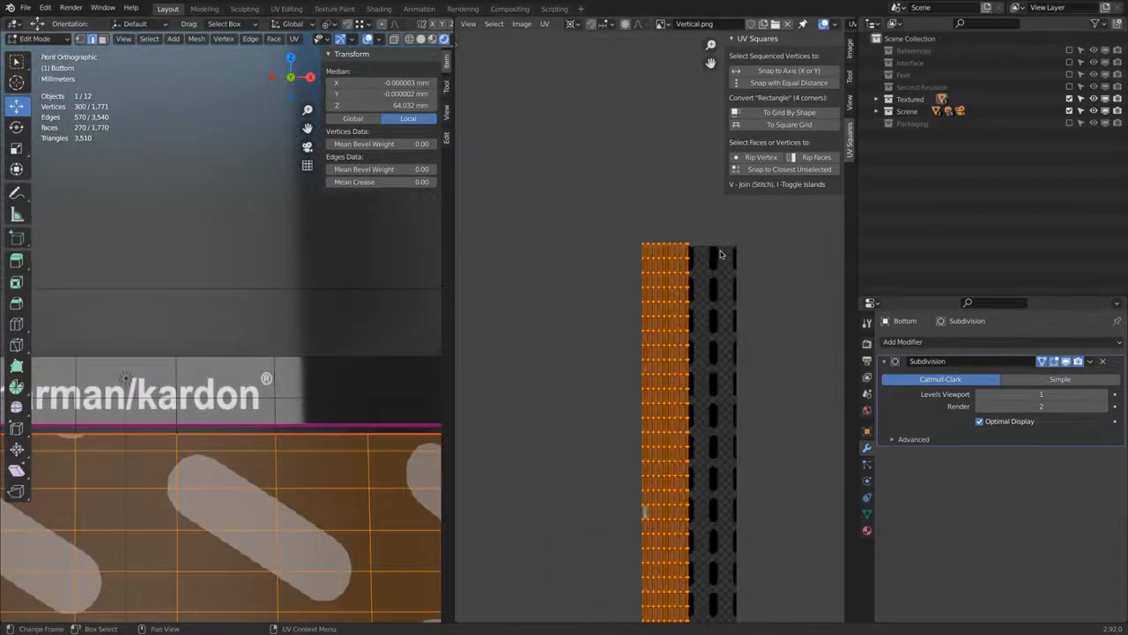
key("r")
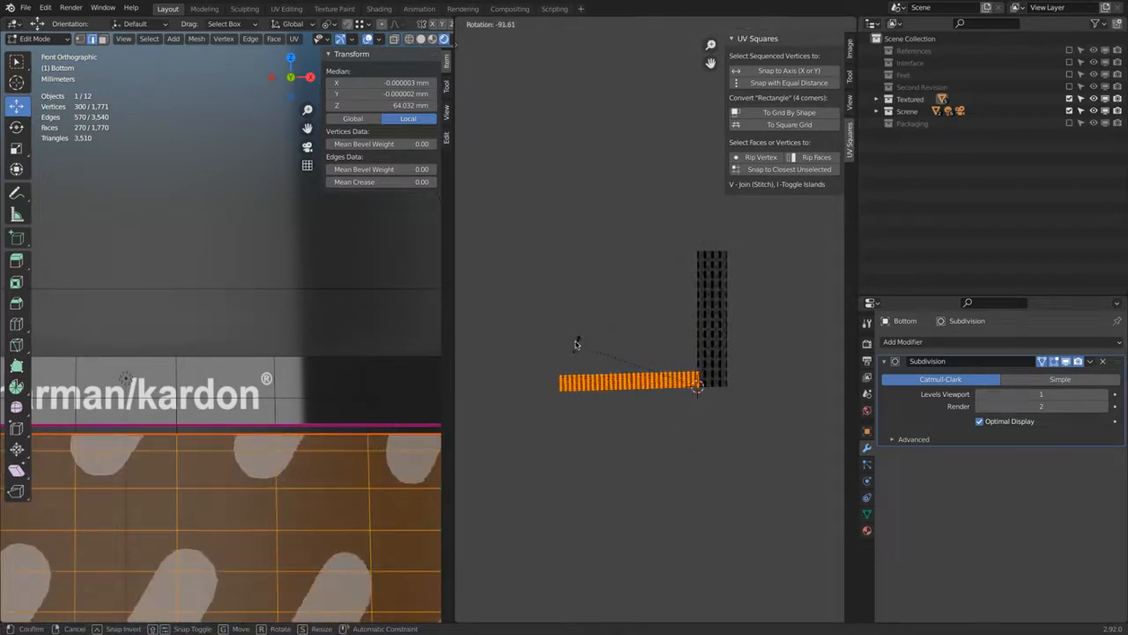
left_click(575, 345)
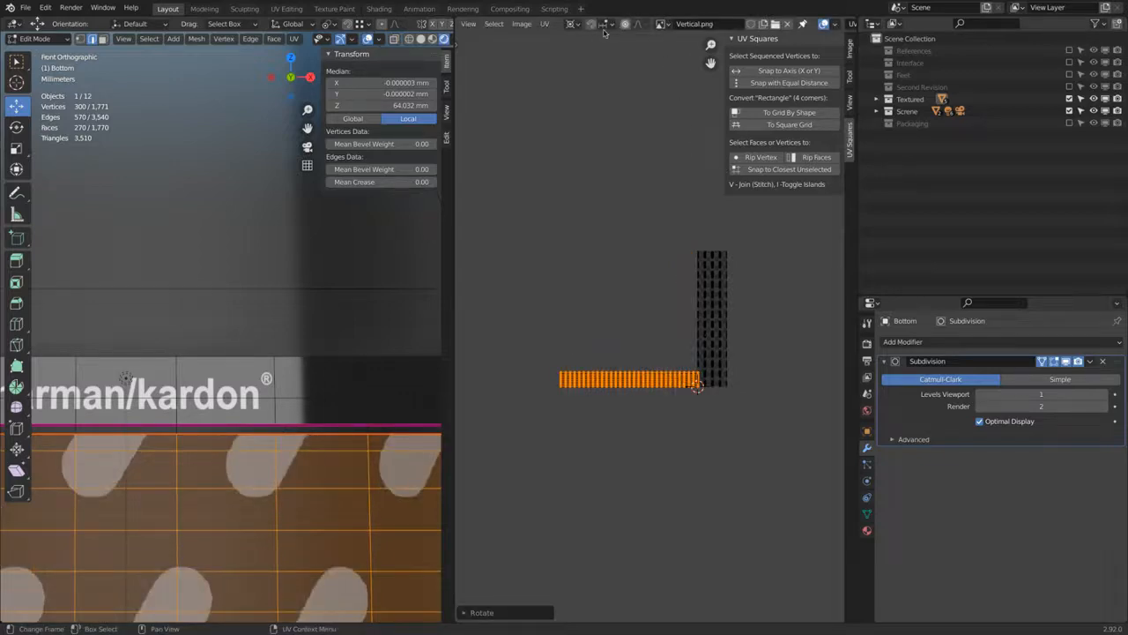
- Set the UV pivot to 2D Cursor and the Snap to Pixels mode to Corner
left_click(575, 25)
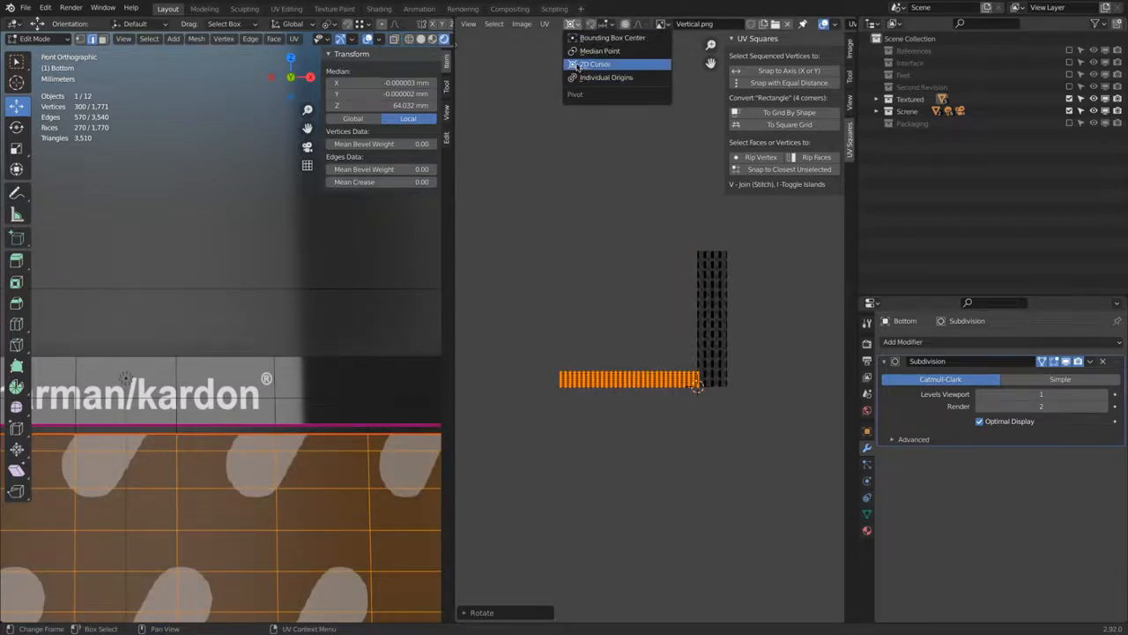
left_click(594, 64)
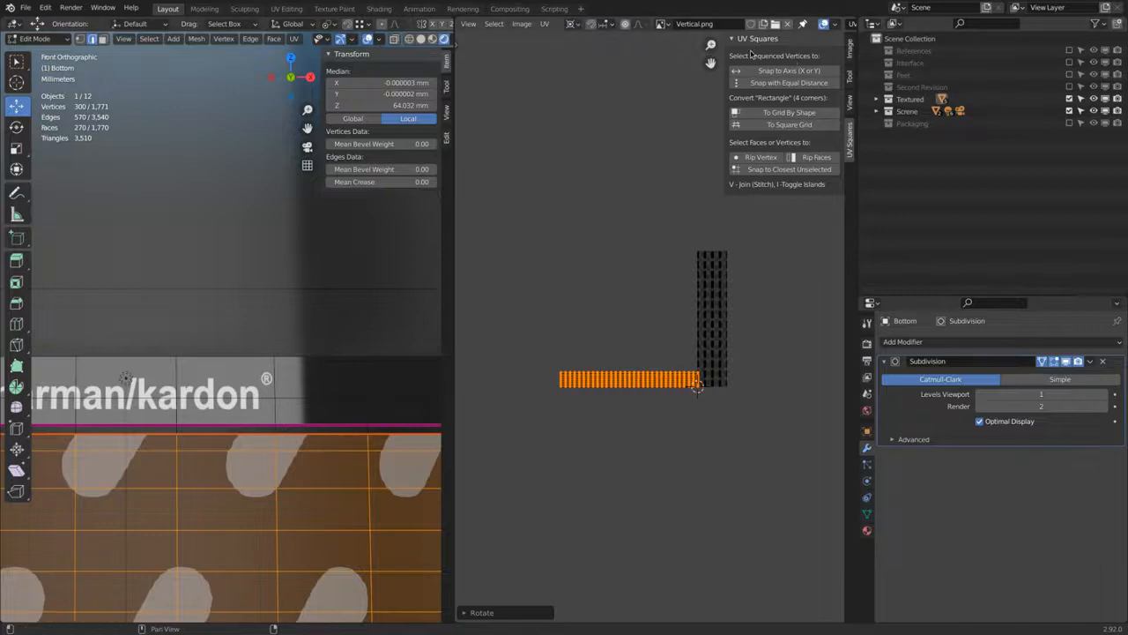
left_click(544, 24)
mouse_move(608, 74)
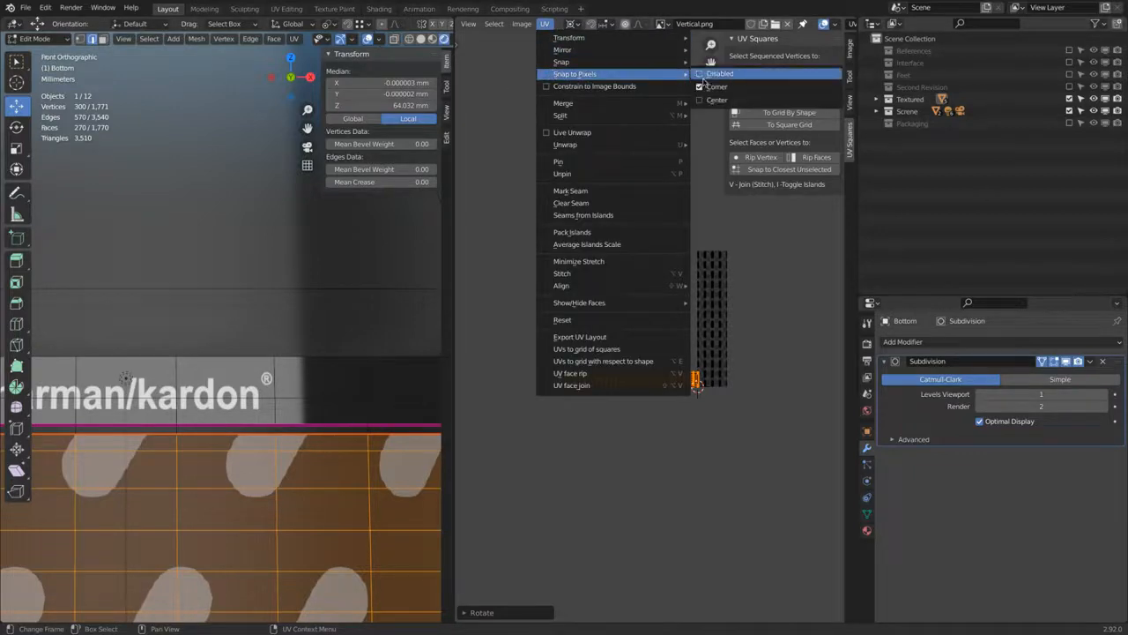
left_click(755, 93)
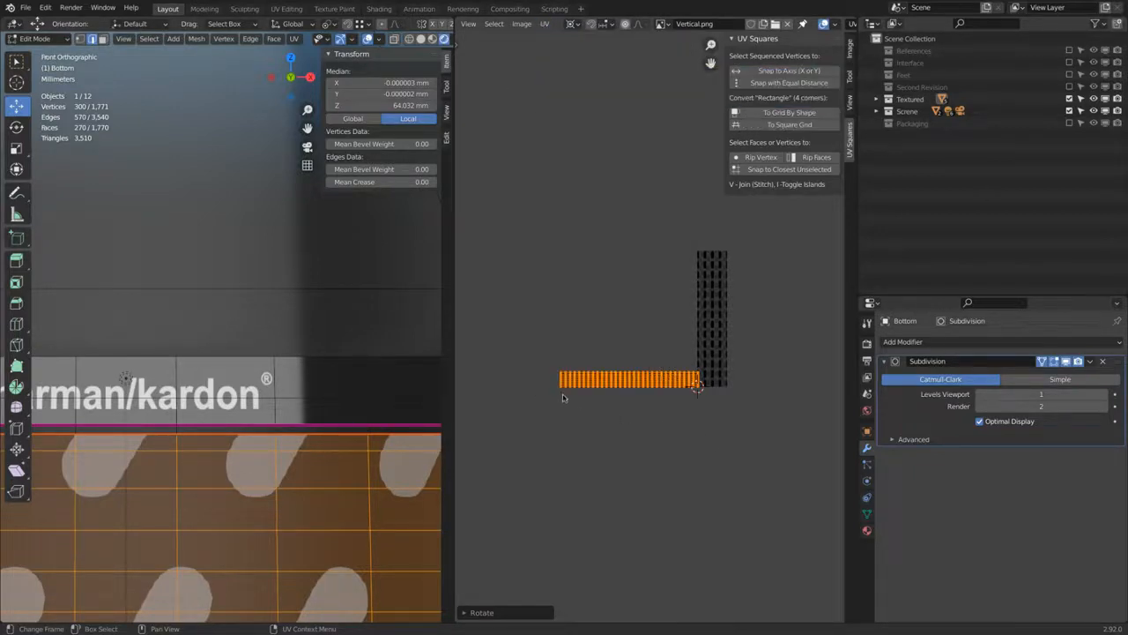
- Move the UV island so its lower-left corner sits on the 2D cursor at the texture's lower-left corner
left_click_drag(558, 392, 697, 389)
scroll(697, 389, "up", 6)
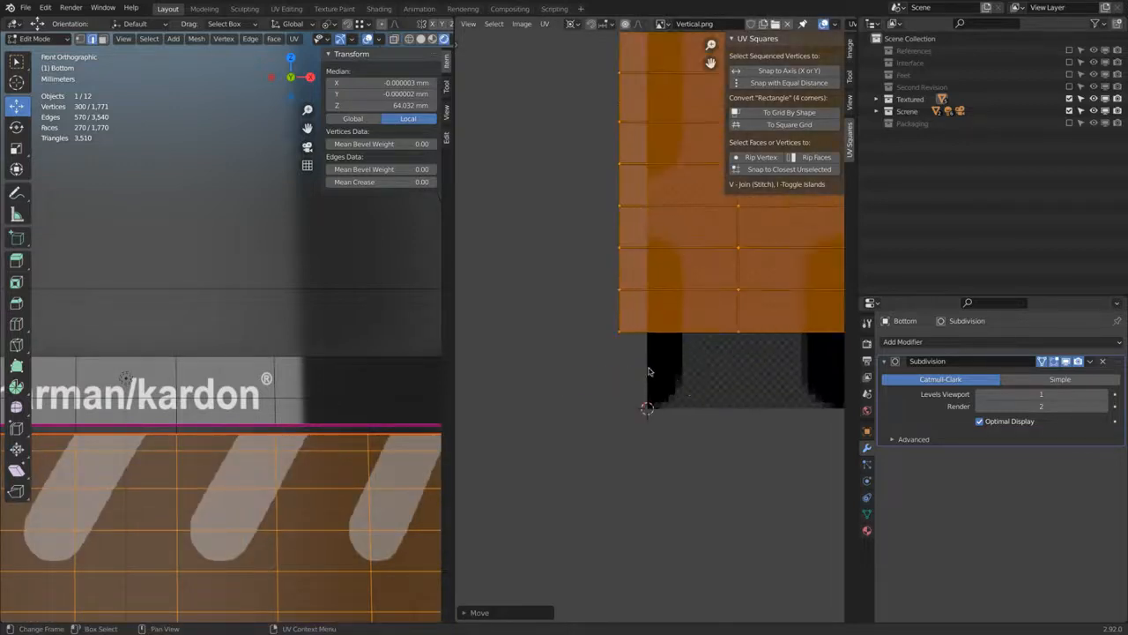
key("g")
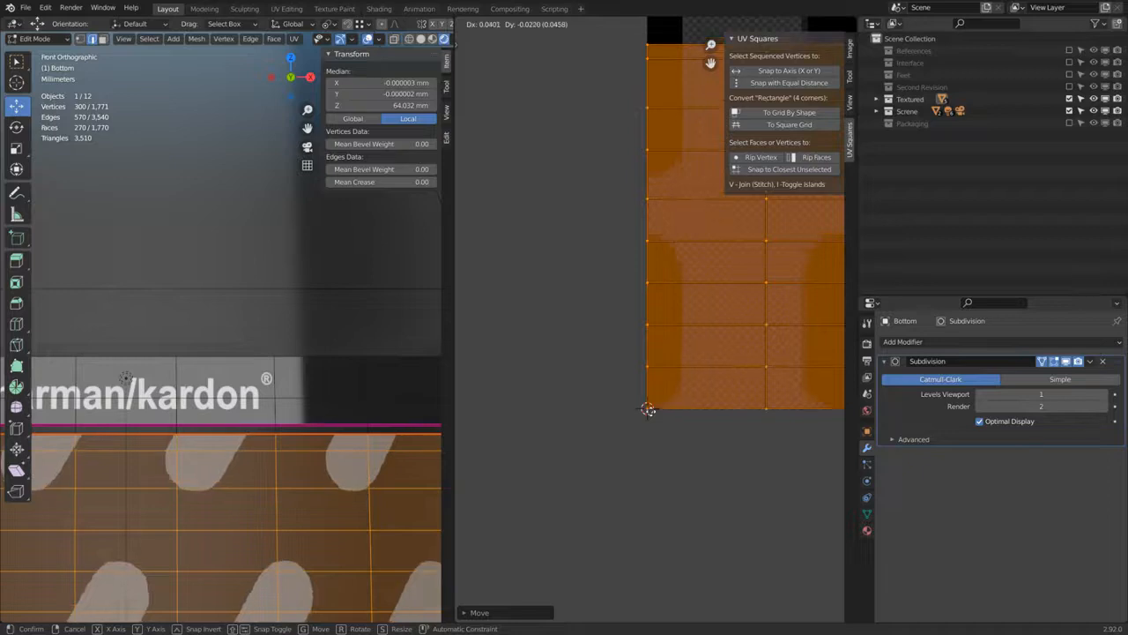
left_click(649, 407)
scroll(648, 408, "down", 6)
scroll(648, 409, "down", 7)
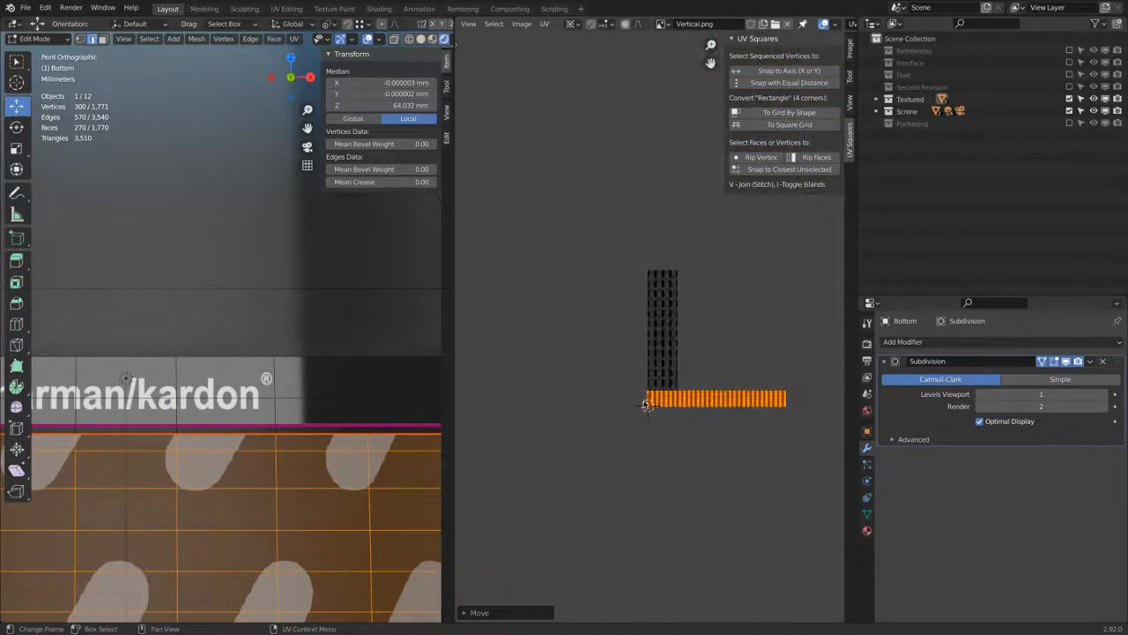
- Scale the band's UV island from the 2D cursor until its height matches the height of the Vertical.png texture
key("s")
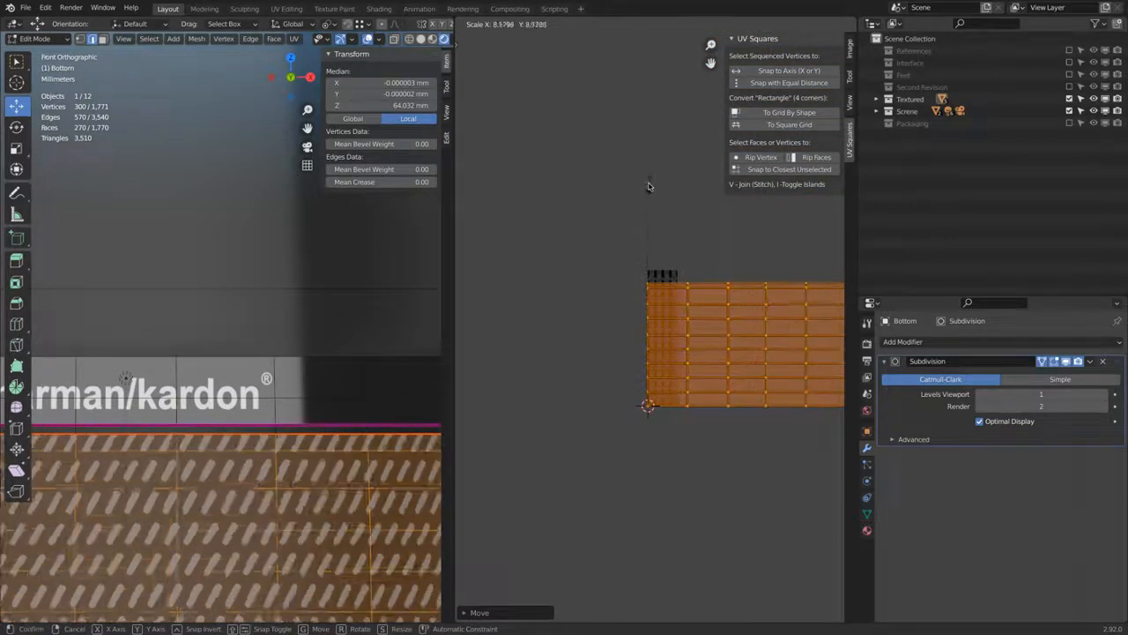
left_click(650, 176)
scroll(657, 272, "up", 5)
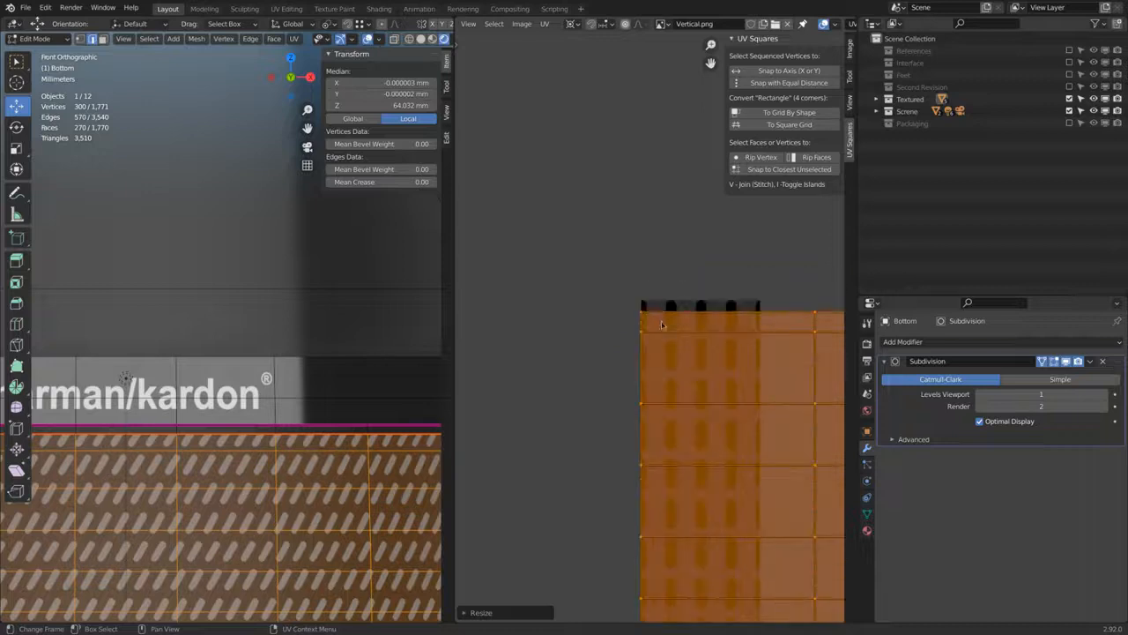
key("s")
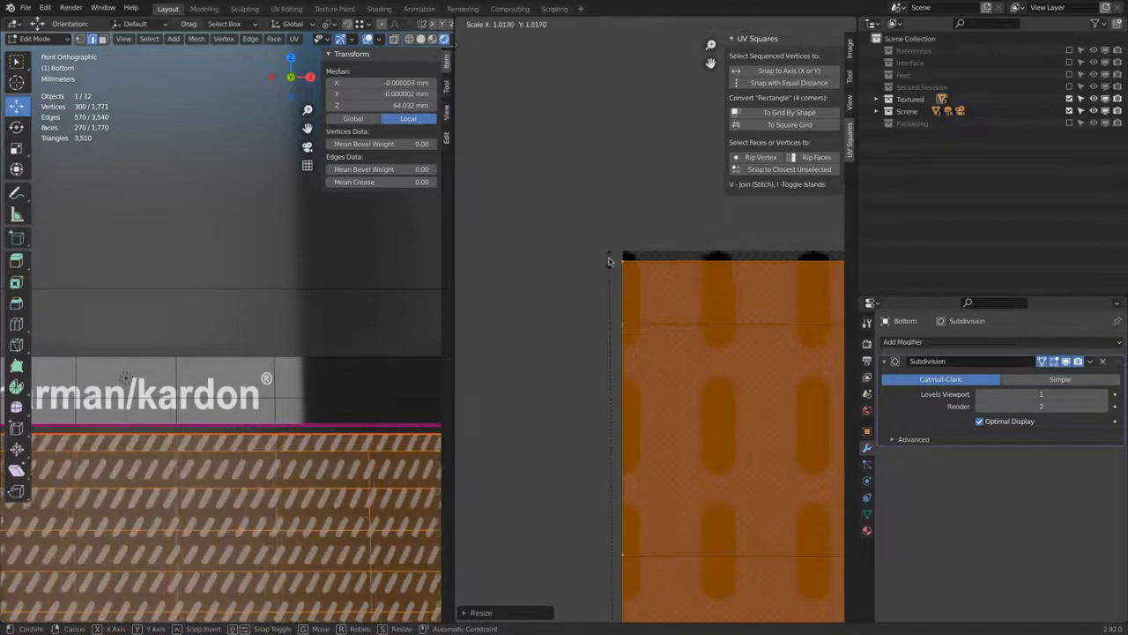
left_click(611, 254)
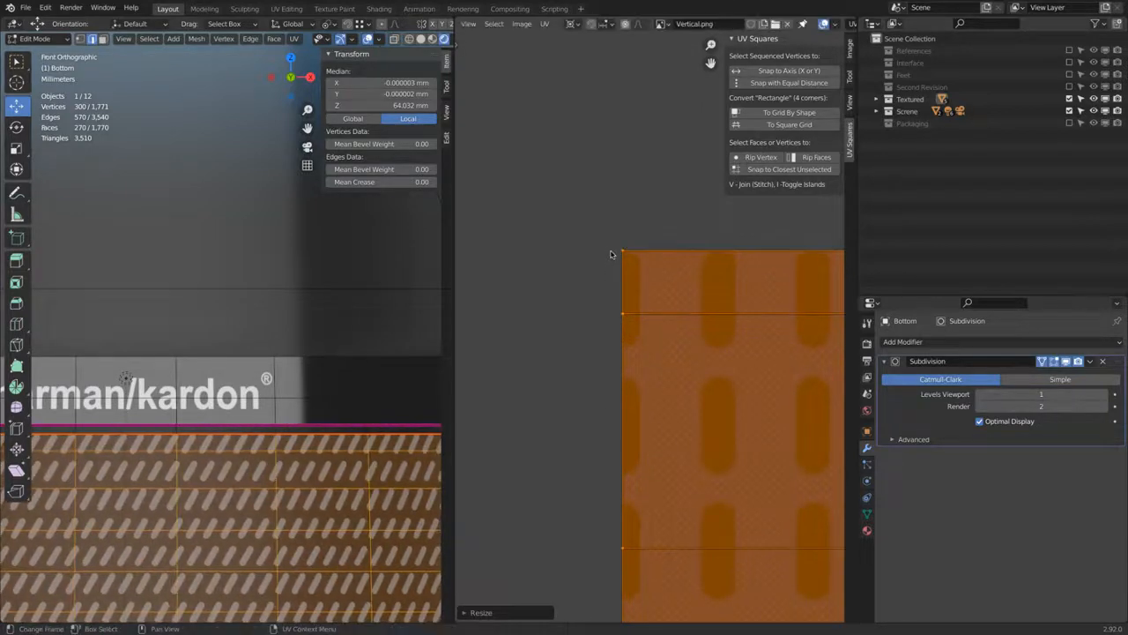
- Examine the UV island's overall extent and the scaled perforation pattern across the whole Bottom band in the front view
scroll(613, 256, "down", 6)
scroll(612, 257, "down", 3)
scroll(612, 257, "up", 3)
scroll(613, 258, "down", 6)
scroll(614, 258, "down", 8)
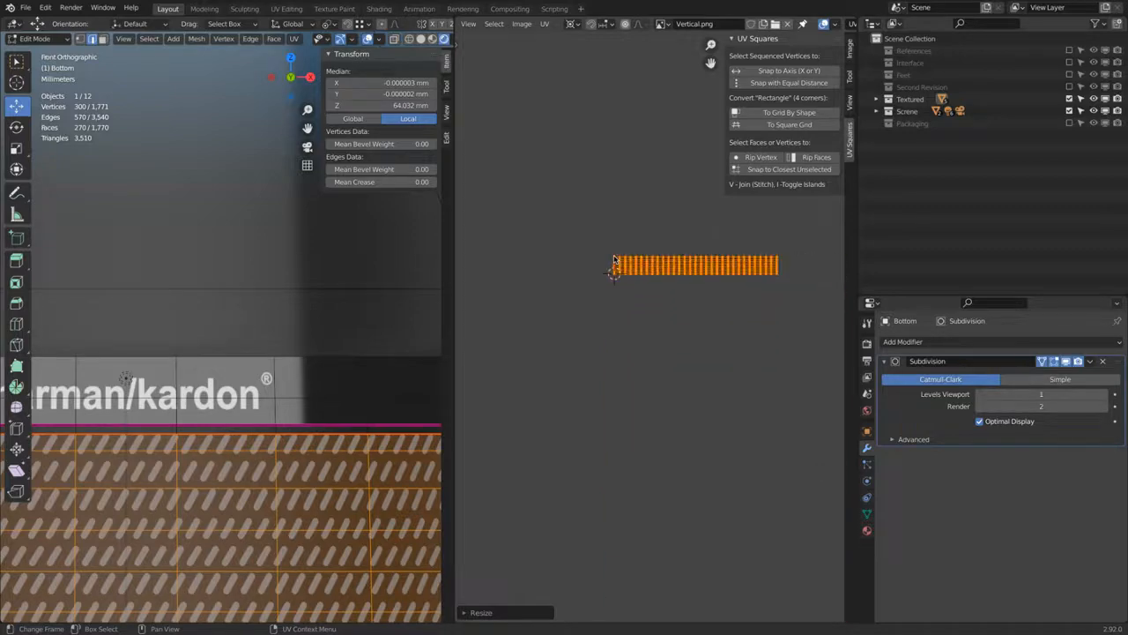
scroll(422, 532, "down", 6)
scroll(414, 522, "down", 2)
scroll(348, 483, "up", 5)
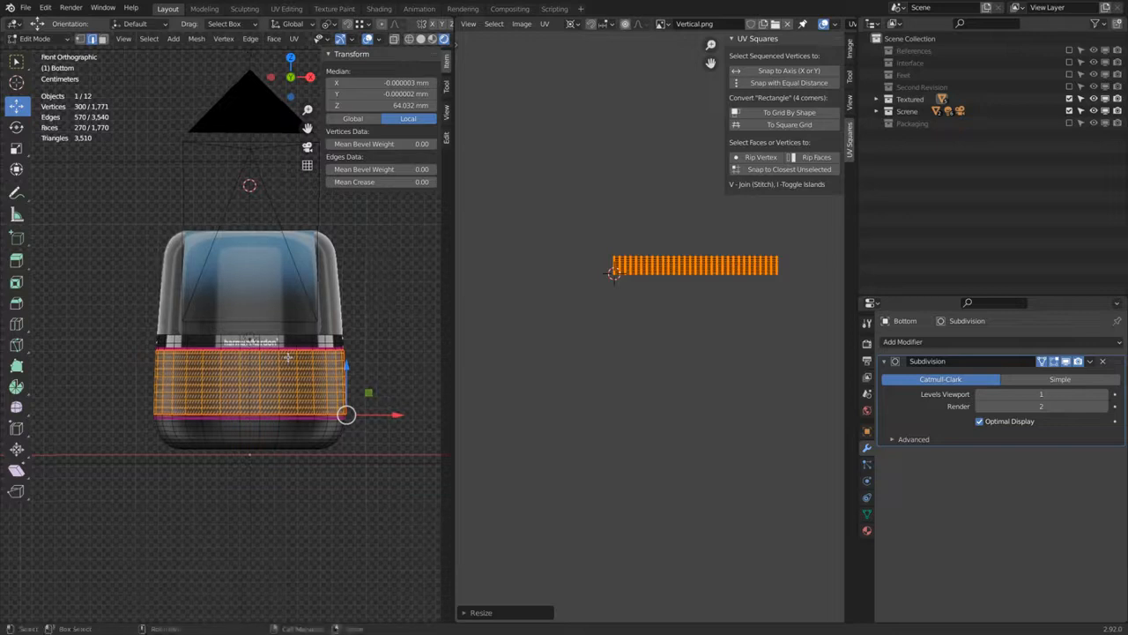
middle_click_drag(289, 329, 290, 311, "shift")
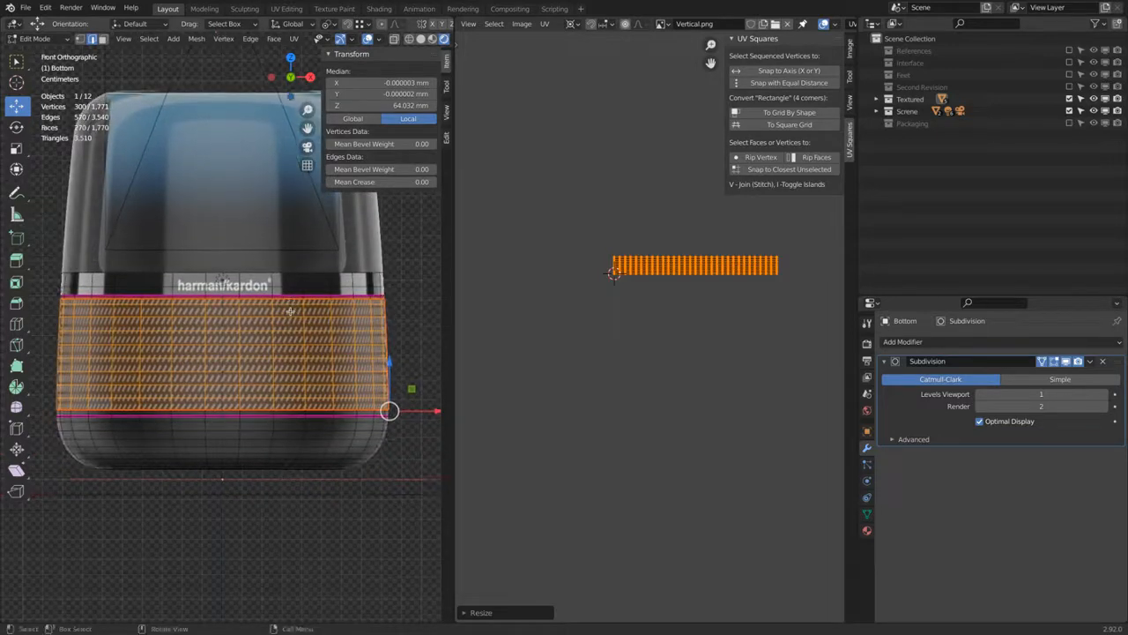
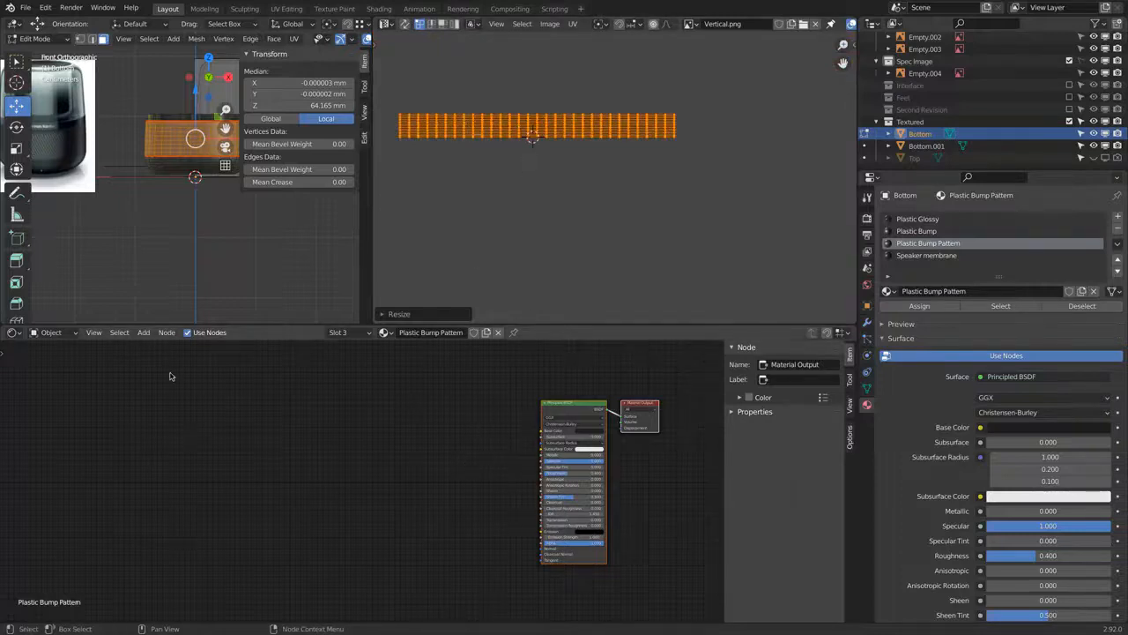
- Add an Image Texture node with Vertical.png to Plastic Bump Pattern and connect its Color to the Principled BSDF's Base Color
left_click(143, 333)
mouse_move(150, 399)
left_click(251, 468)
left_click(375, 439)
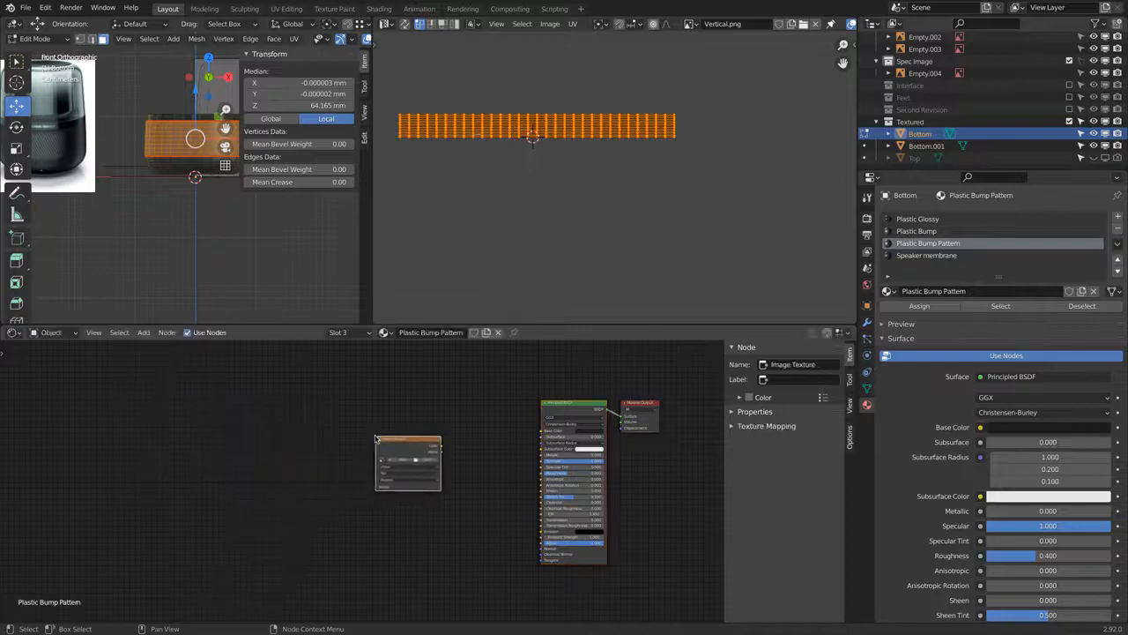
scroll(476, 442, "up", 3)
left_click(316, 468)
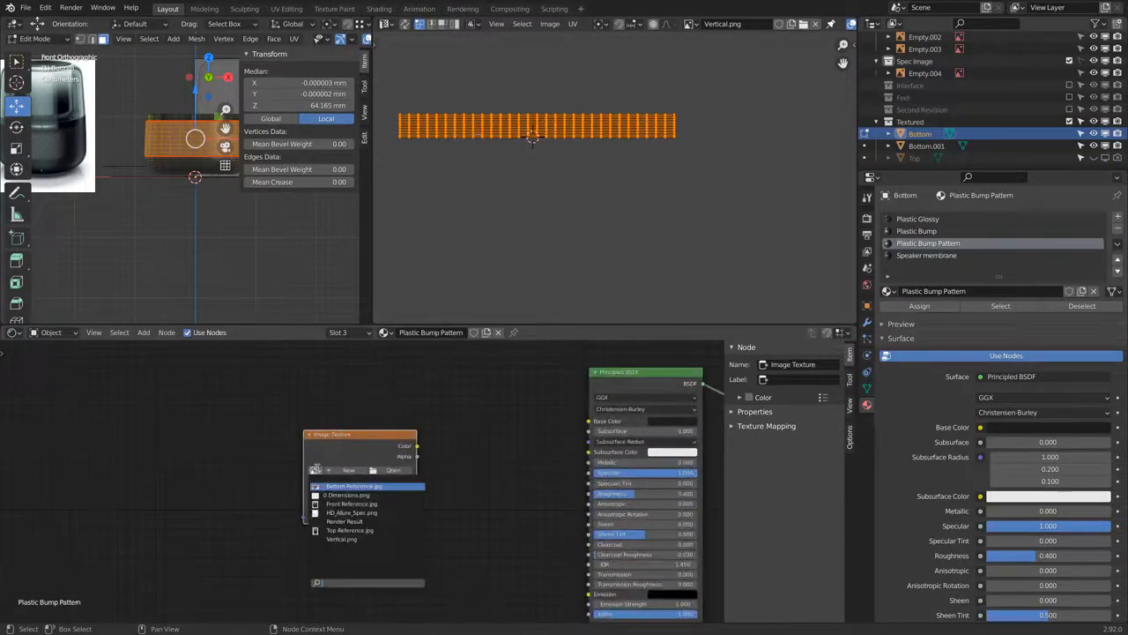
left_click(340, 539)
left_click_drag(418, 450, 598, 423)
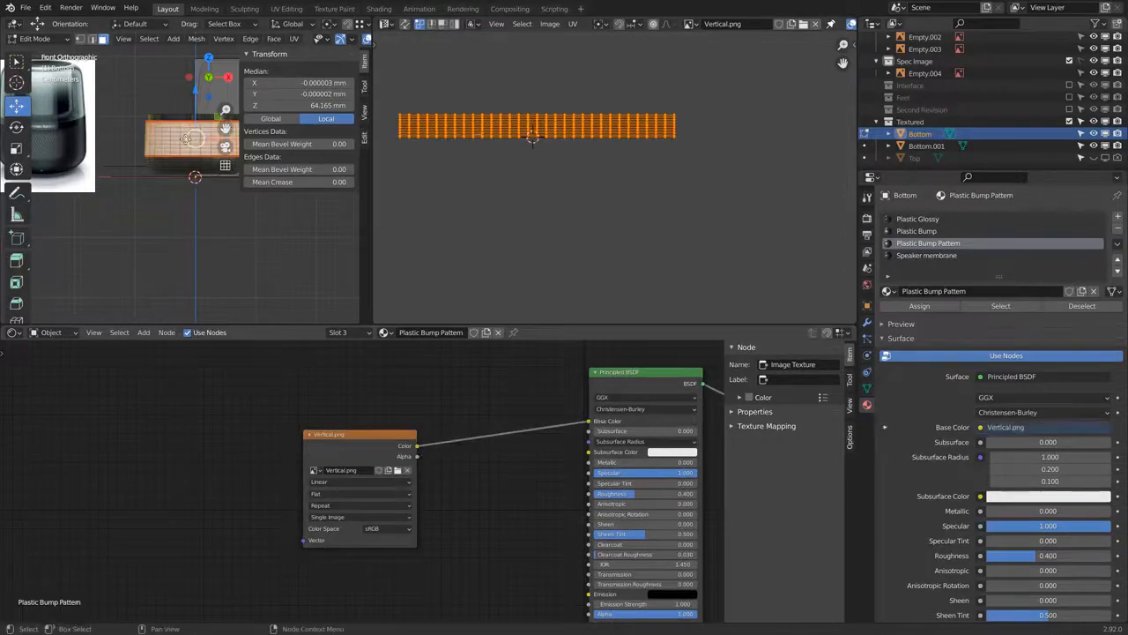
- Examine how the texture shows on the Bottom band, collapsing the Transform section and reselecting the whole UV island
scroll(185, 138, "up", 8)
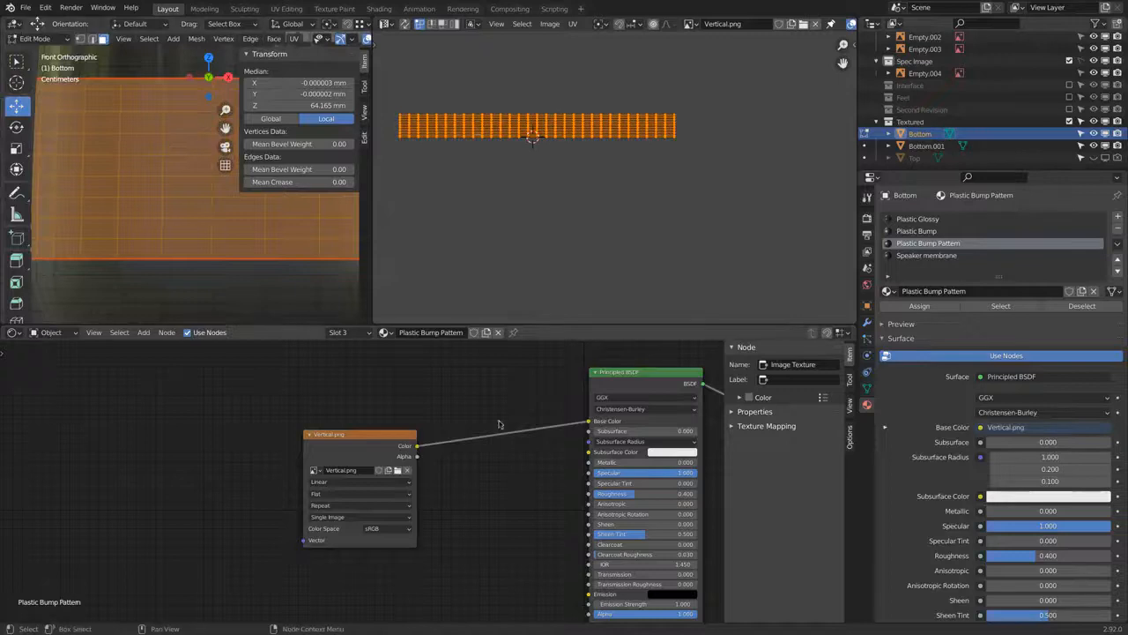
left_click(322, 56)
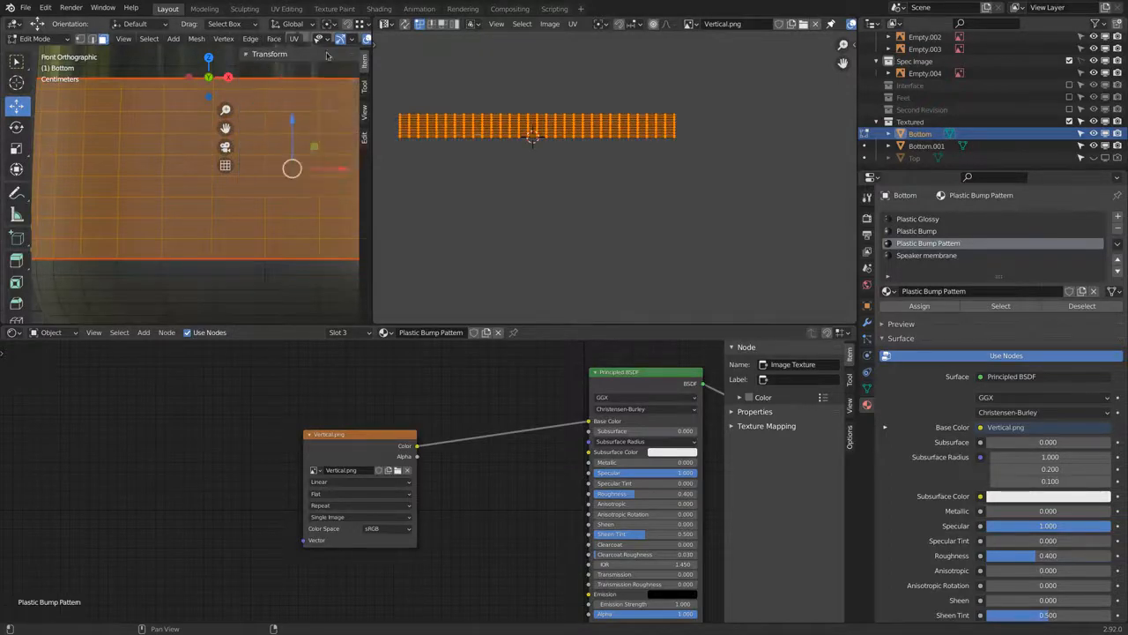
key("Tab")
scroll(230, 173, "down", 5)
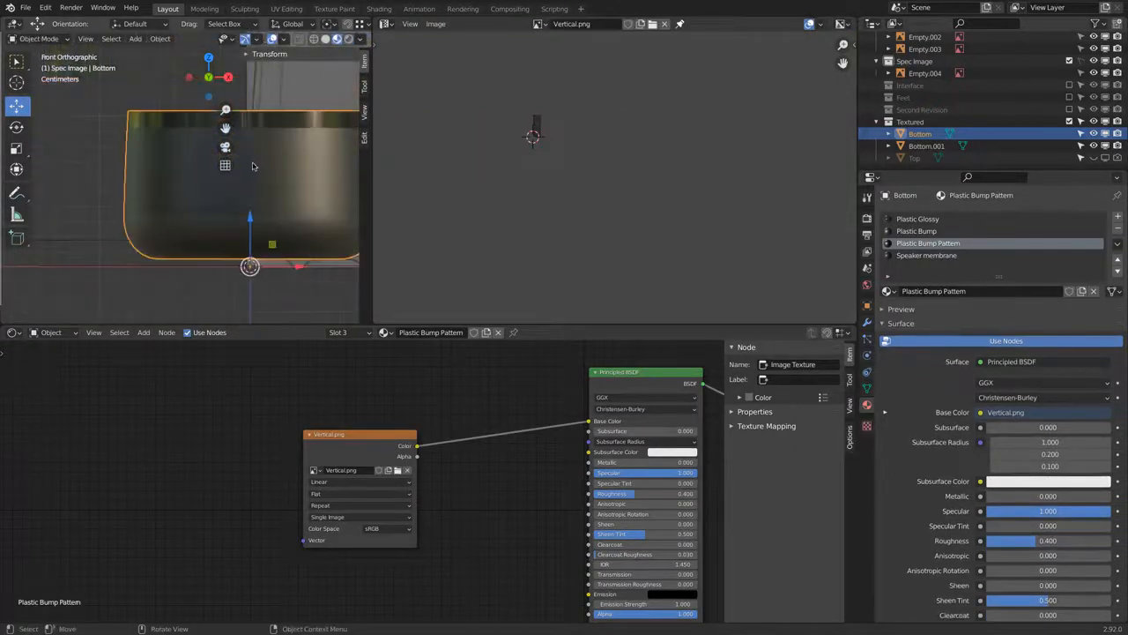
key("Tab")
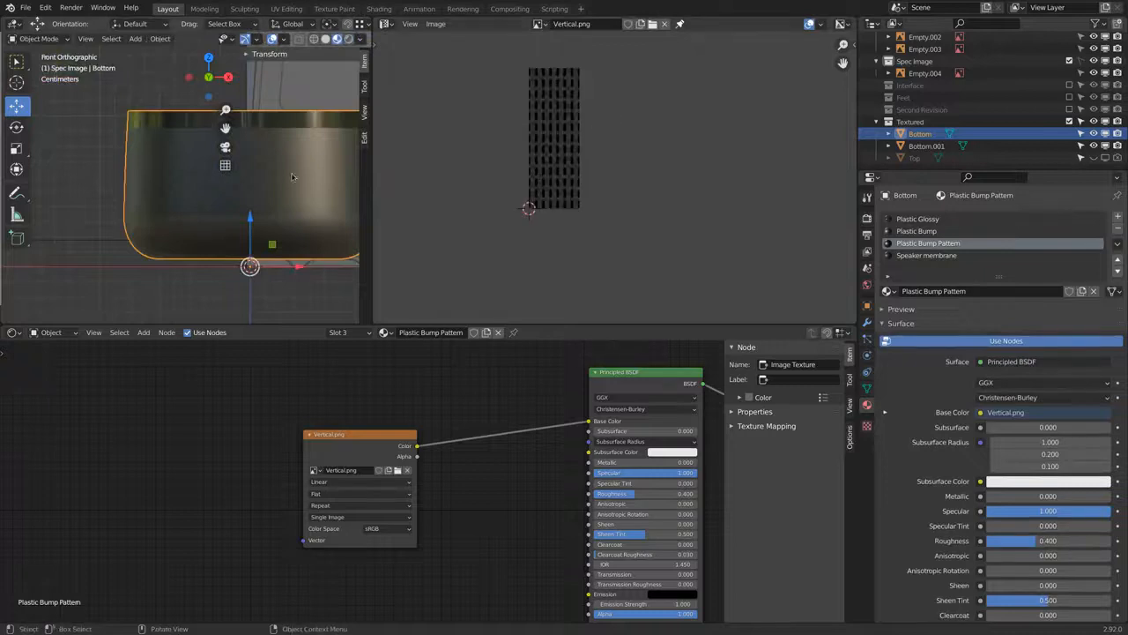
key("a")
scroll(289, 169, "up", 5)
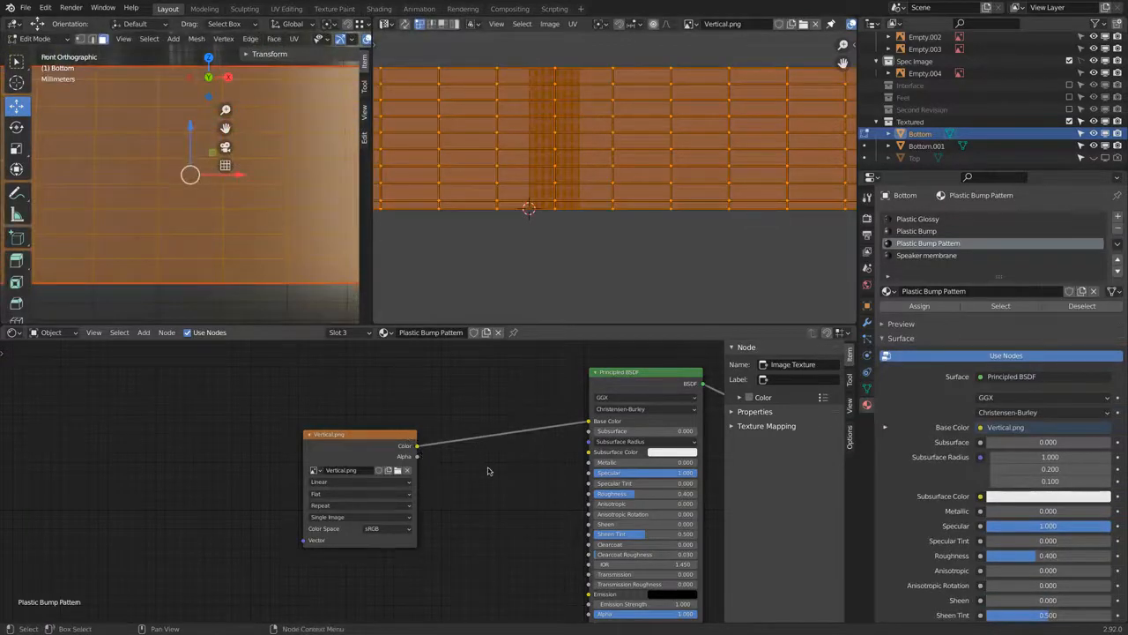
scroll(252, 227, "down", 3)
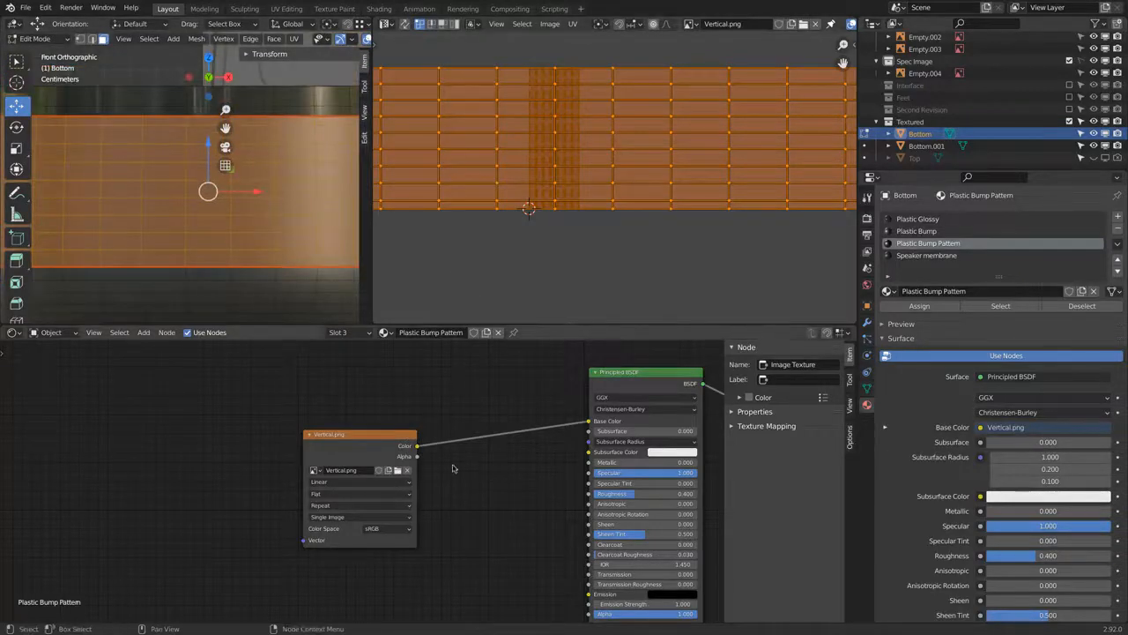
- Insert a MixRGB node between the Vertical.png texture and Base Color, with the texture's Color output driving its Fac
left_click_drag(416, 445, 200, 434)
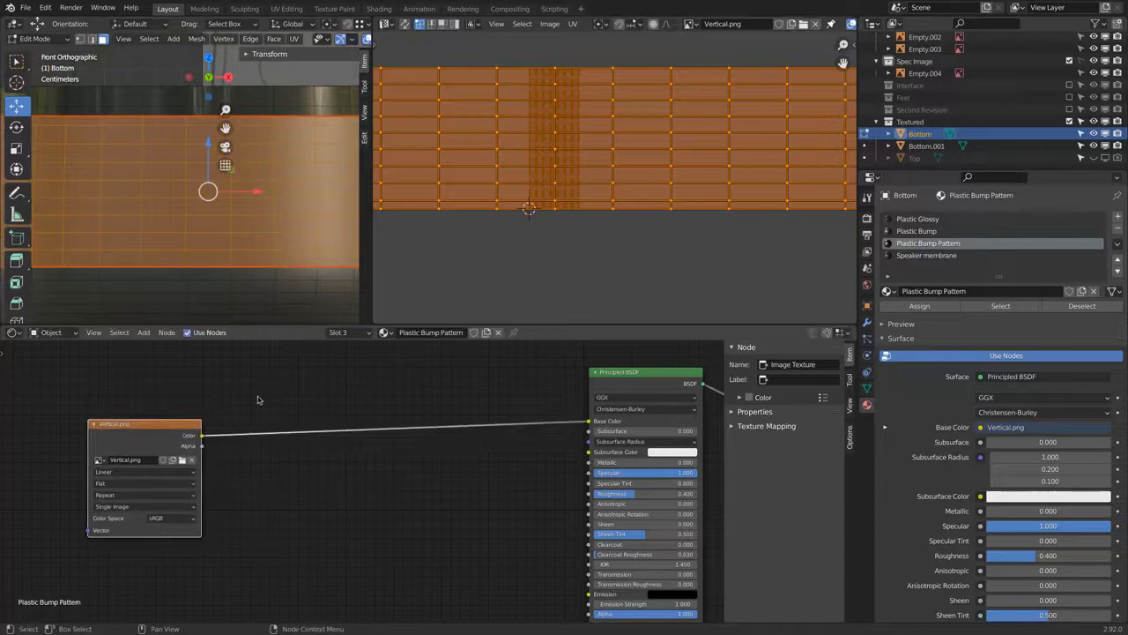
key("shift+a")
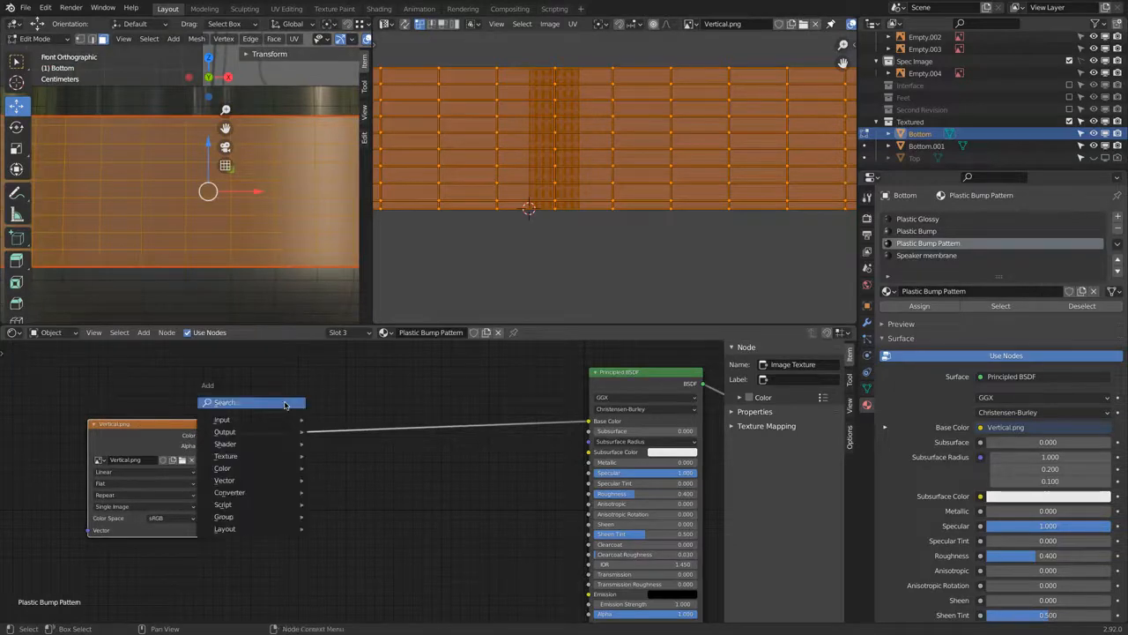
mouse_move(247, 468)
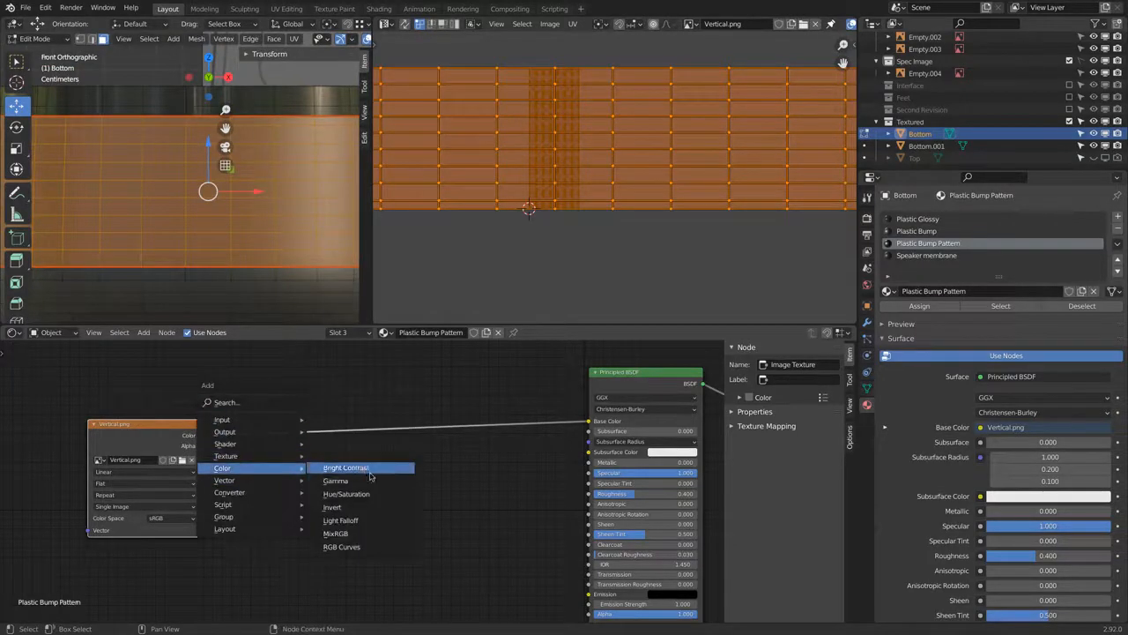
left_click(365, 534)
left_click(424, 487)
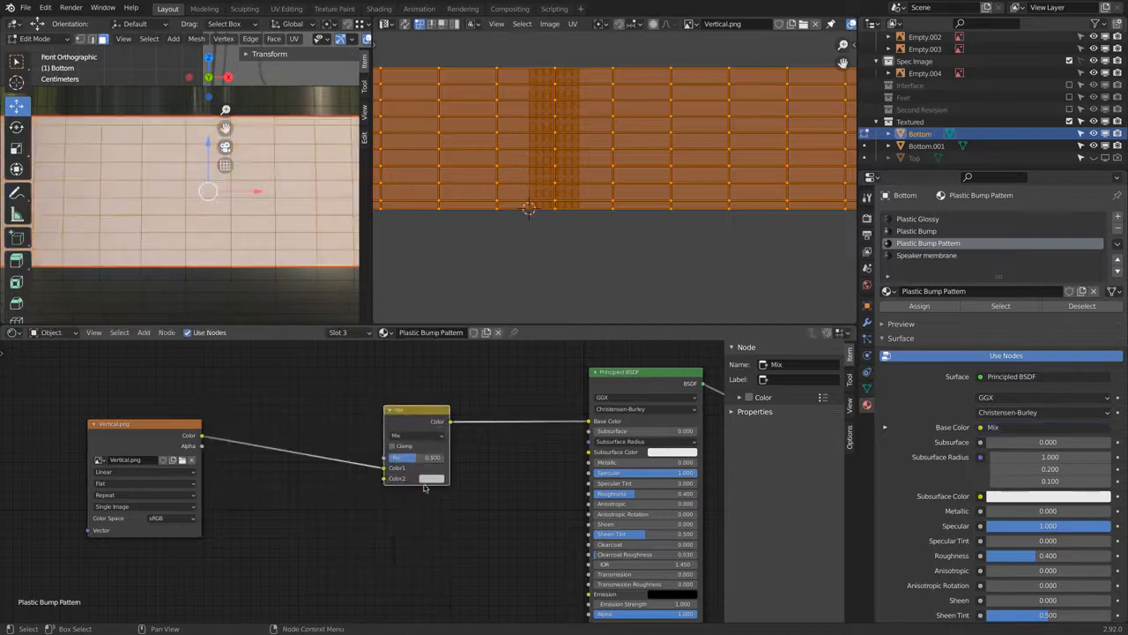
left_click_drag(385, 467, 387, 457)
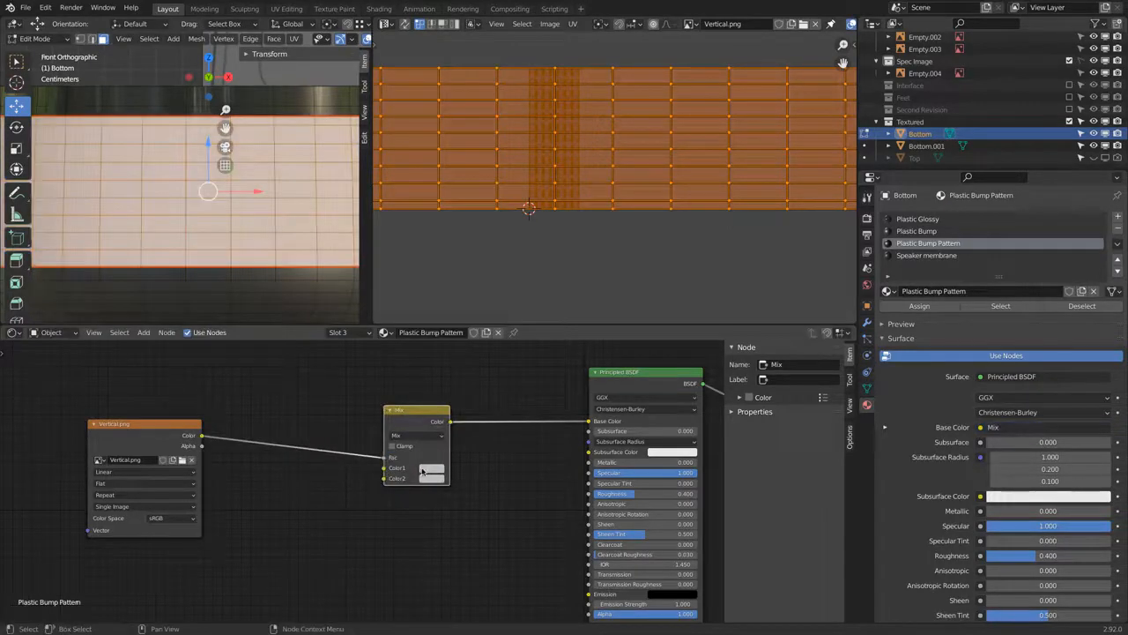
- Set the Mix node's Color1 to red and drive its Fac with the Vertical.png texture's Alpha output
left_click(432, 467)
left_click(461, 418)
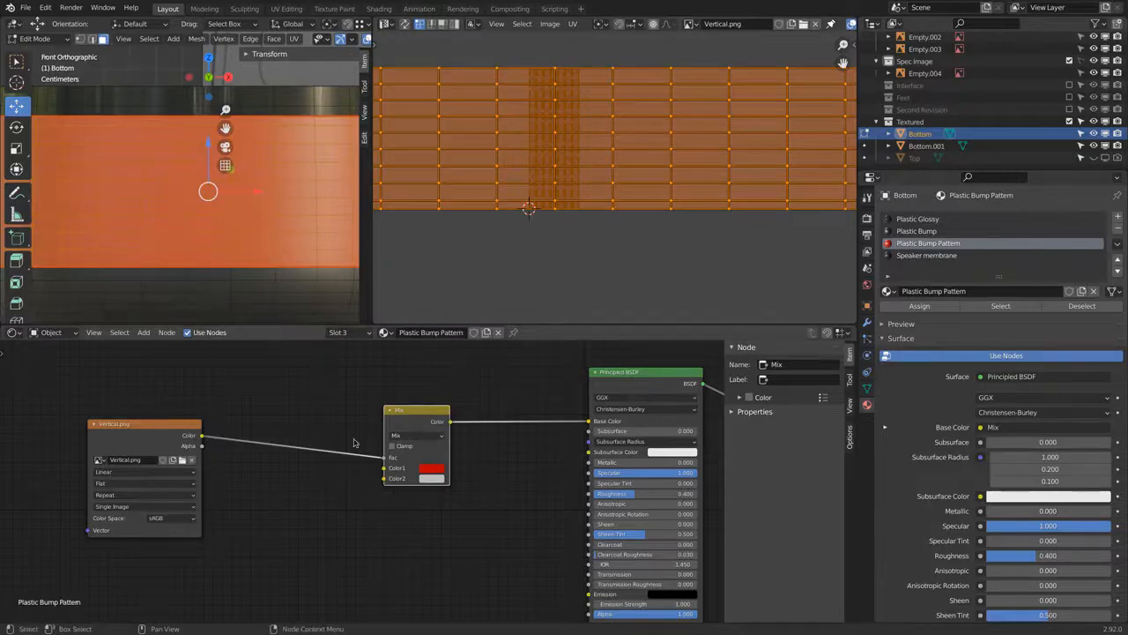
left_click_drag(201, 446, 385, 458)
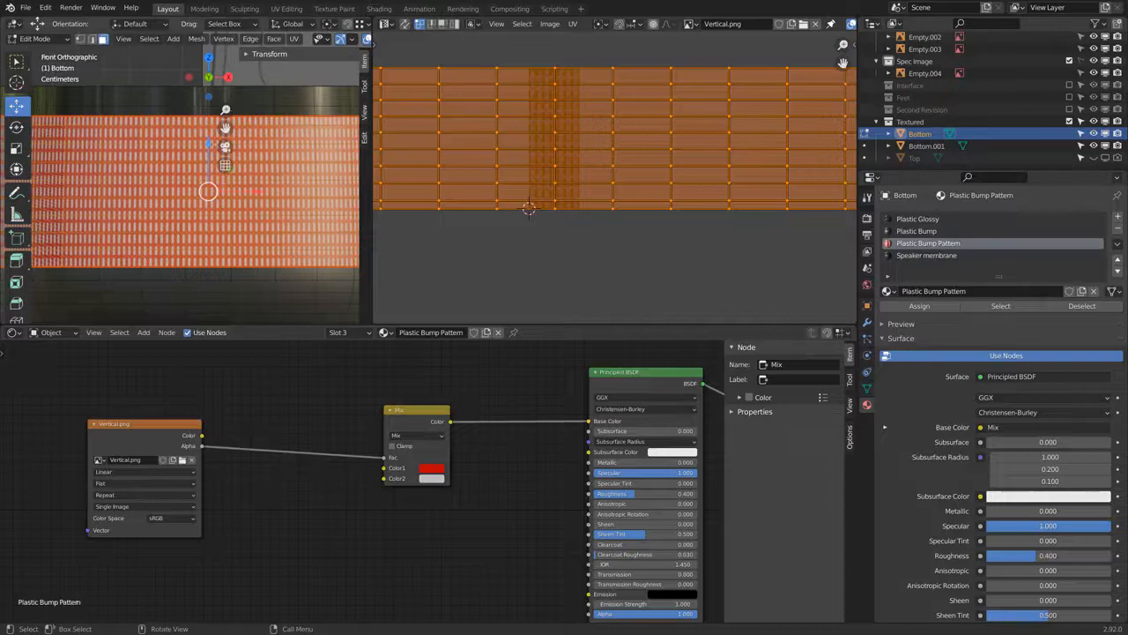
- Examine the pattern's alignment at the band's seam up close, using Wireframe and Material Preview shading
scroll(240, 128, "down", 3)
mouse_move(294, 137)
middle_mouse_down()
mouse_move(275, 179)
mouse_move(207, 172)
mouse_move(215, 204)
middle_mouse_up()
scroll(207, 172, "up", 6)
key("Tab")
key("Tab")
key("z")
left_click(170, 216)
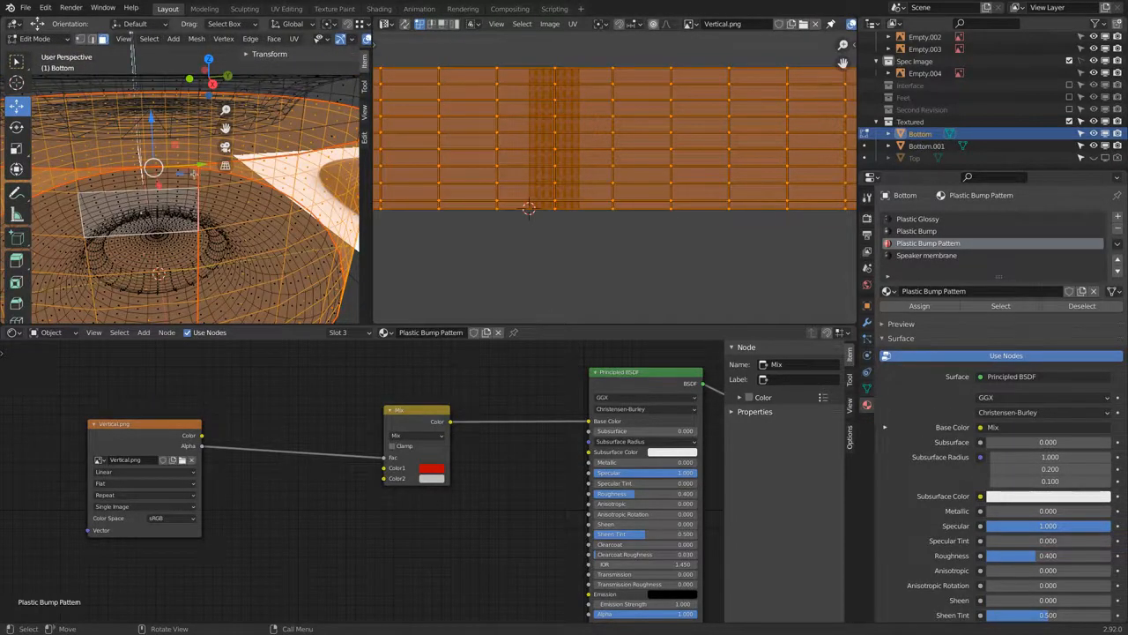
key("z")
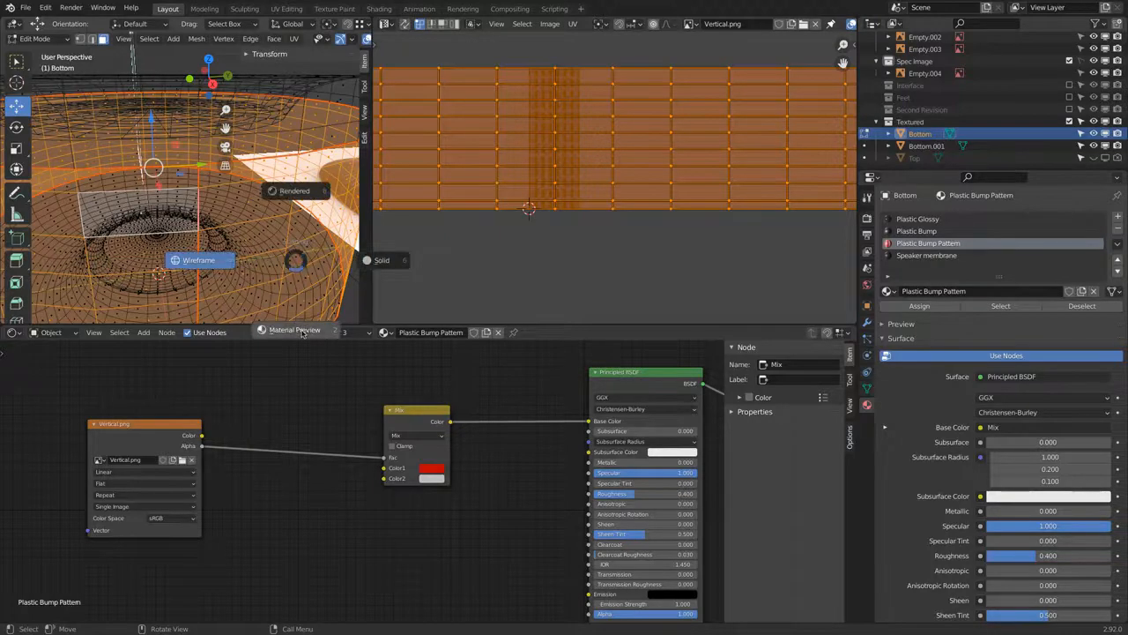
left_click(313, 296)
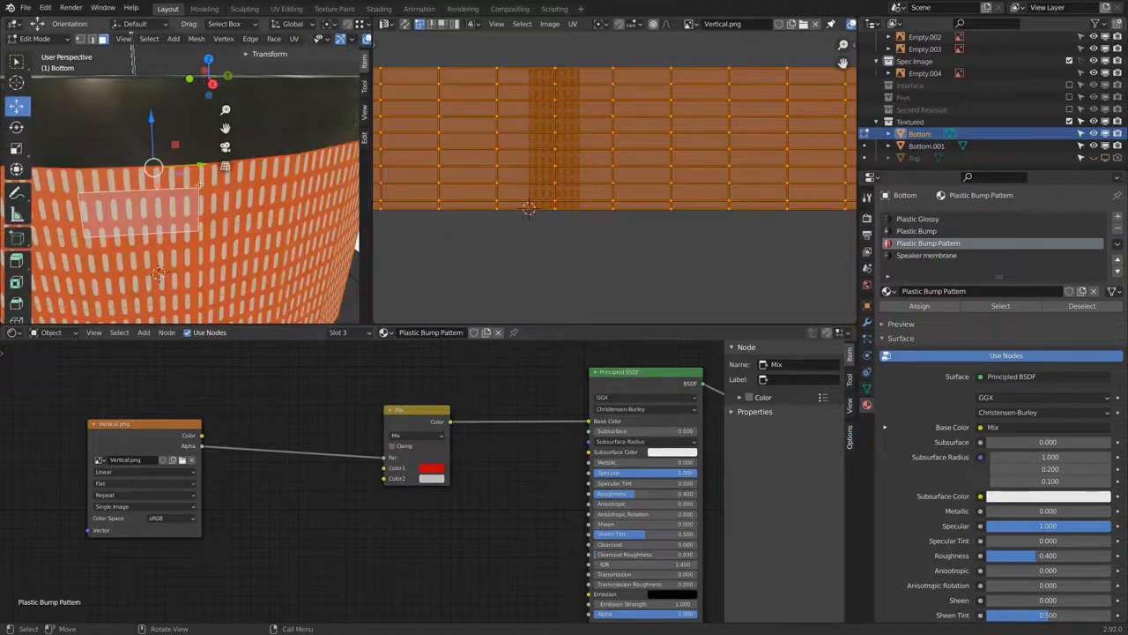
scroll(200, 185, "up", 6)
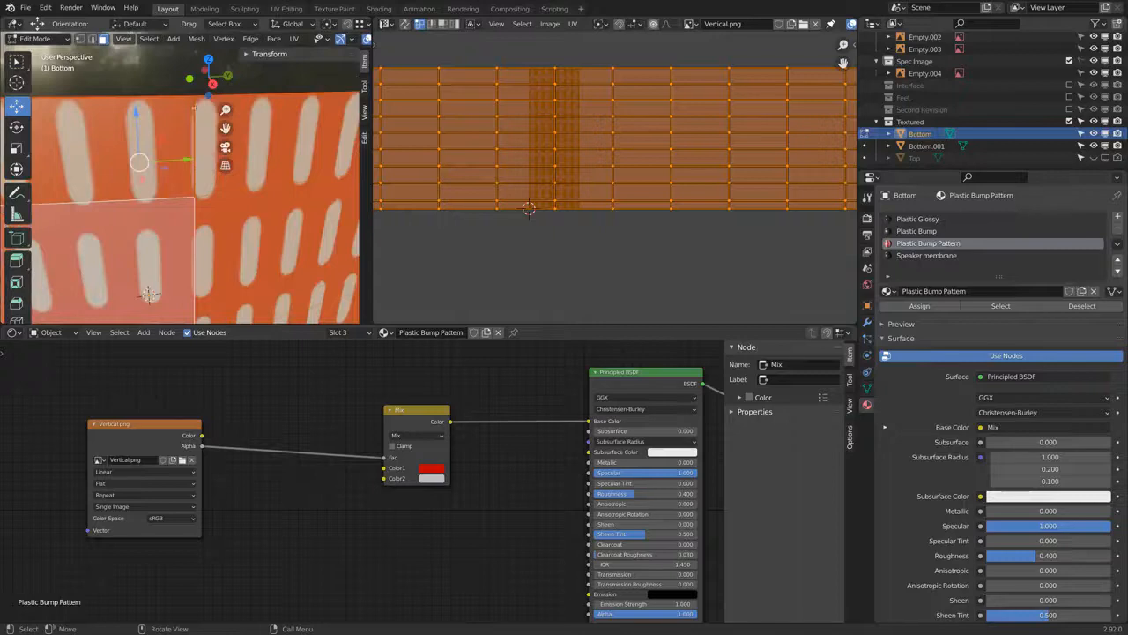
- Move the band's UV island along X to bring its left edge close to the 2D cursor
scroll(470, 175, "down", 5)
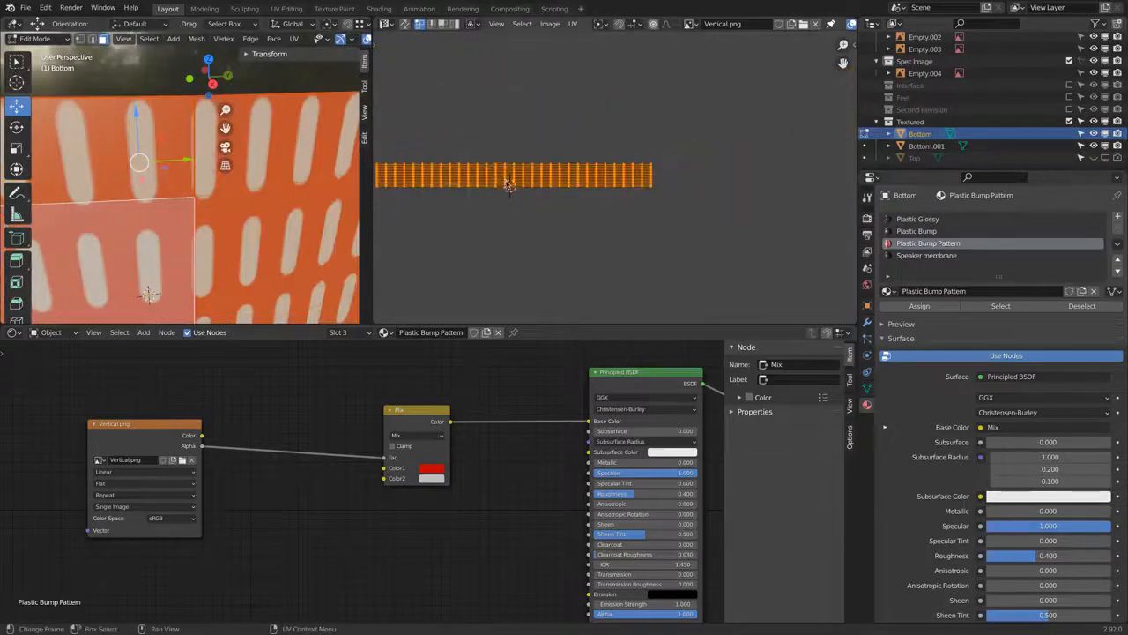
scroll(503, 169, "up", 5)
key("g")
key("x")
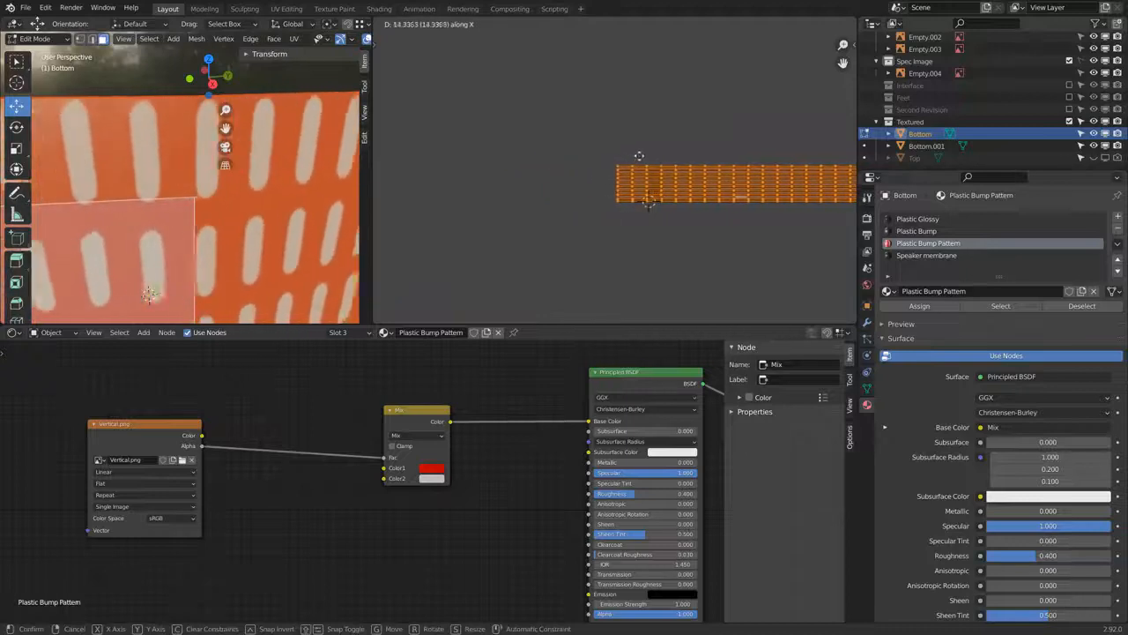
left_click(674, 157)
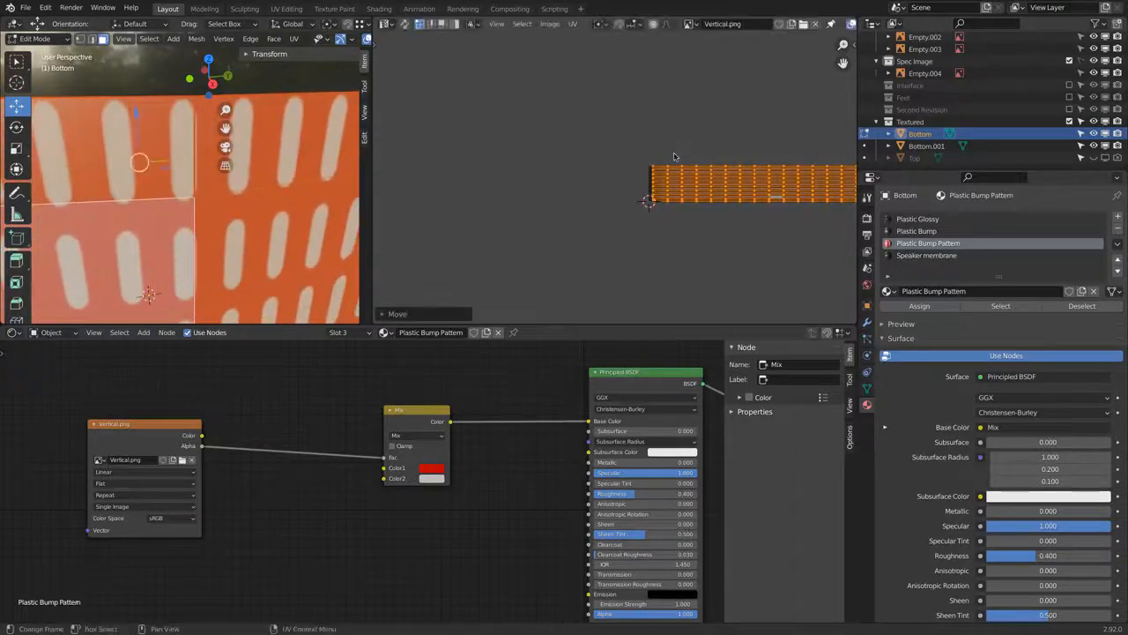
- Fine-tune the UV island's X position so its lower-left corner sits exactly on the 2D cursor at the texture's corner
scroll(675, 203, "up", 7)
key("g")
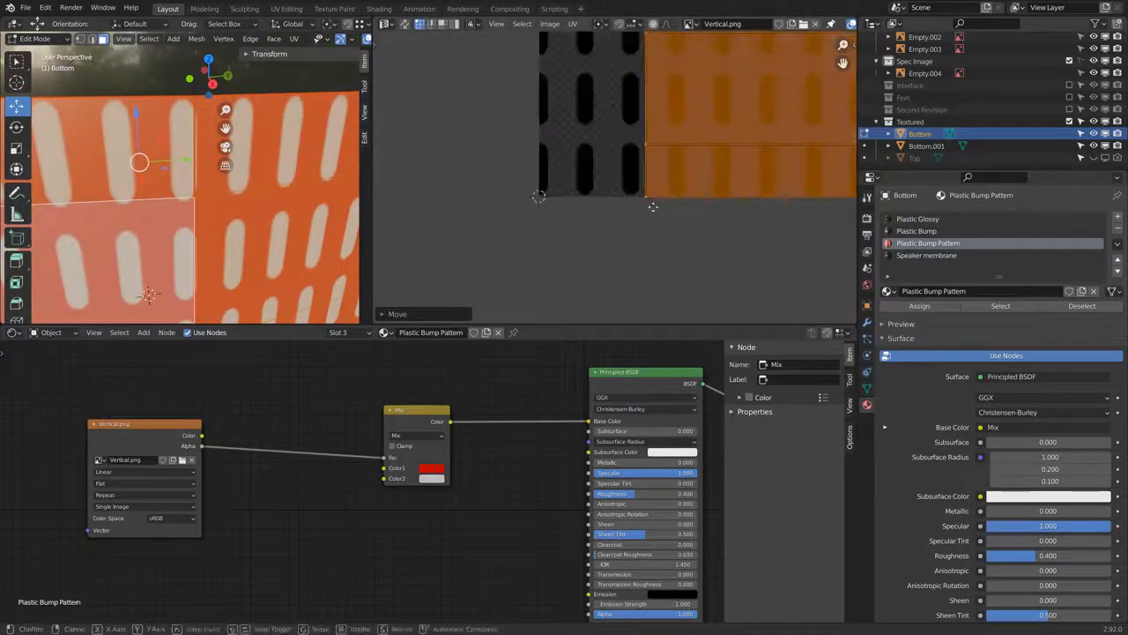
key("x")
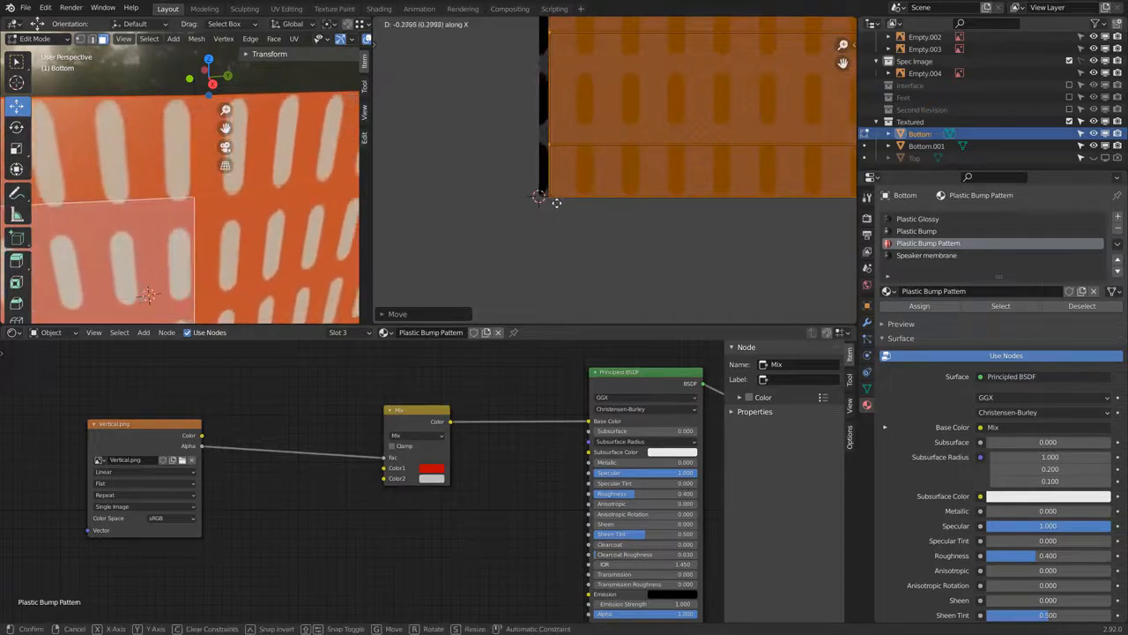
left_click(545, 197)
scroll(545, 193, "up", 6)
key("g")
key("x")
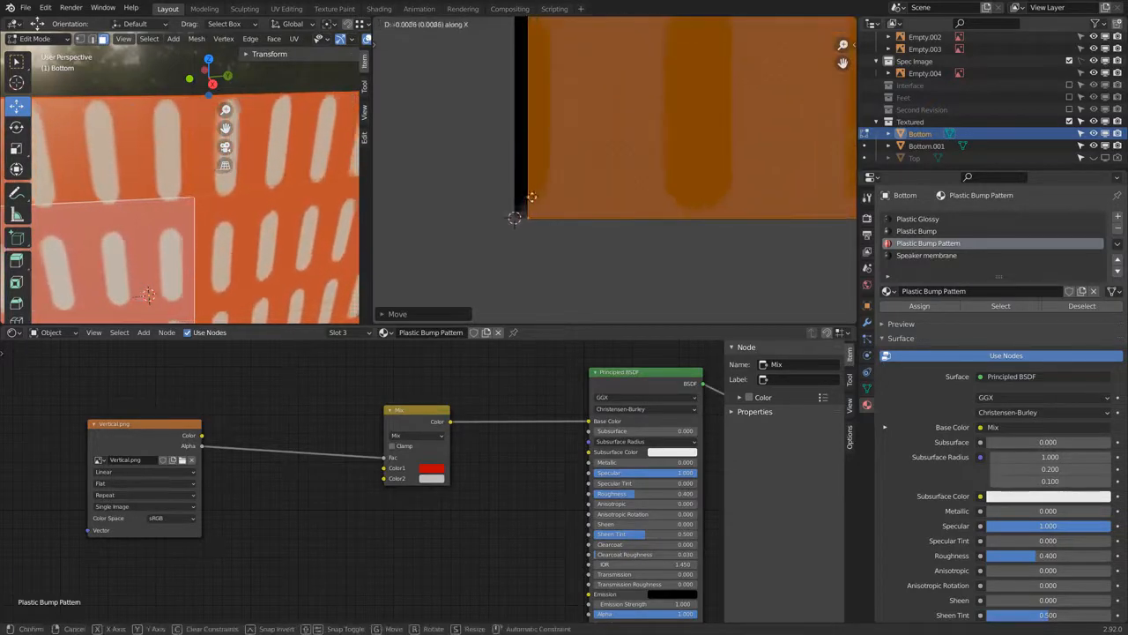
left_click(518, 197)
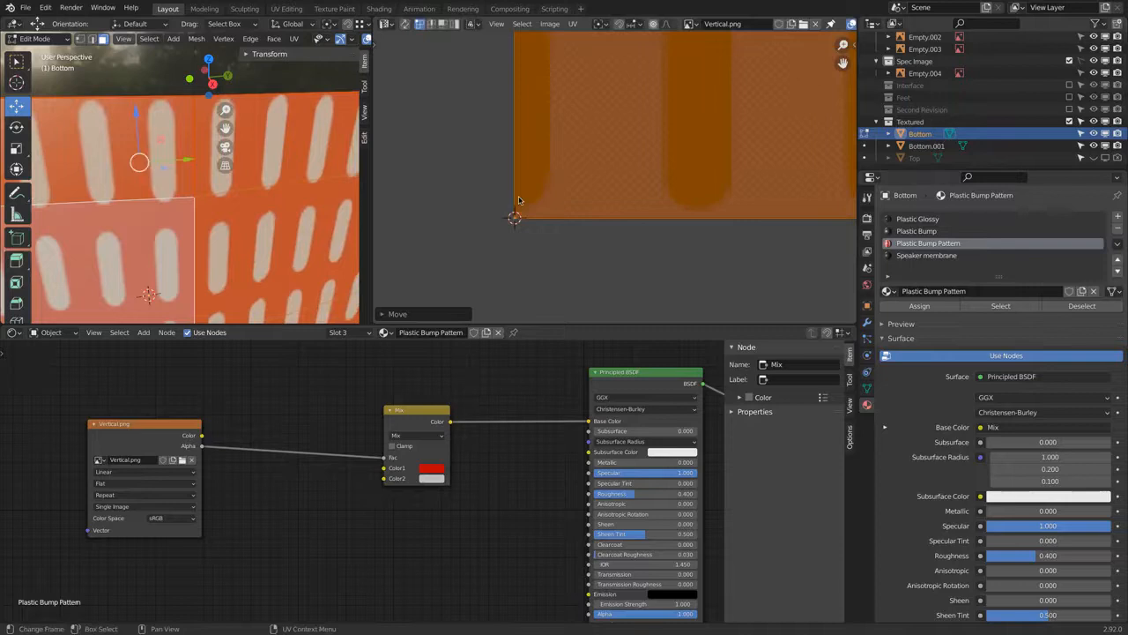
- Examine how the band's UV island columns line up with the edges of the Vertical.png texture tile
scroll(584, 192, "down", 4)
scroll(573, 189, "down", 1)
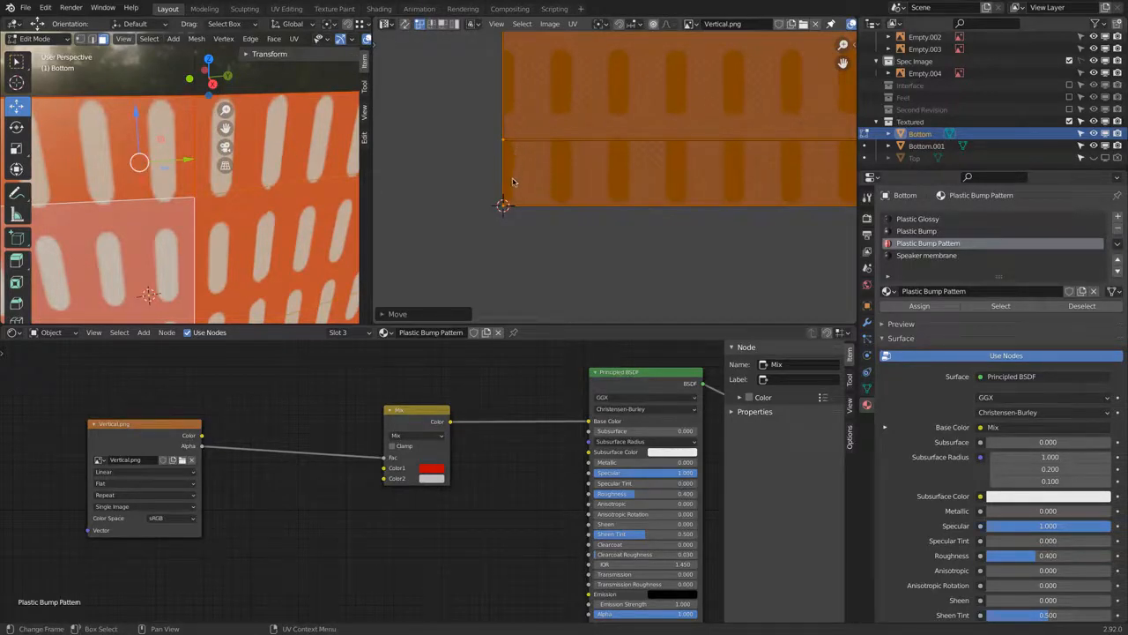
middle_click_drag(759, 168, 583, 178)
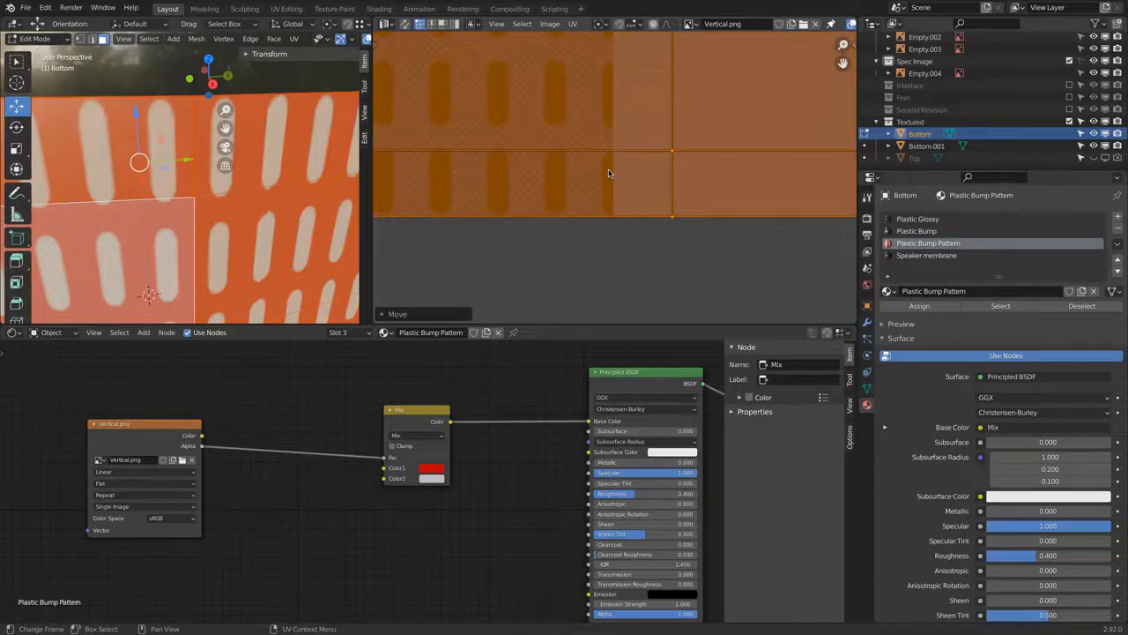
scroll(608, 169, "down", 2)
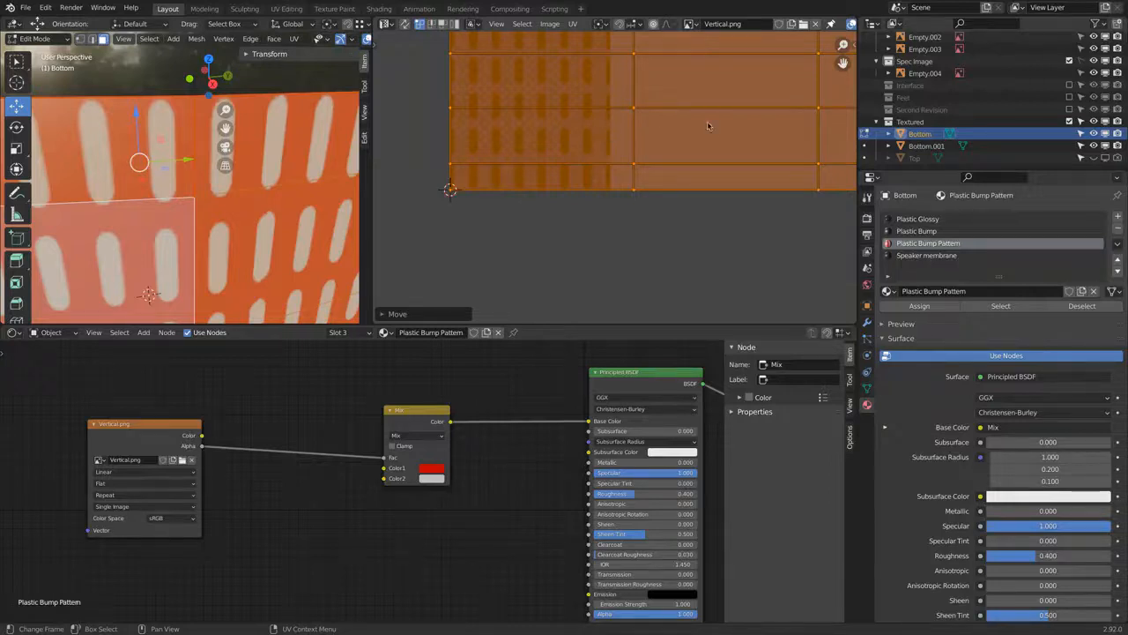
scroll(731, 135, "down", 8)
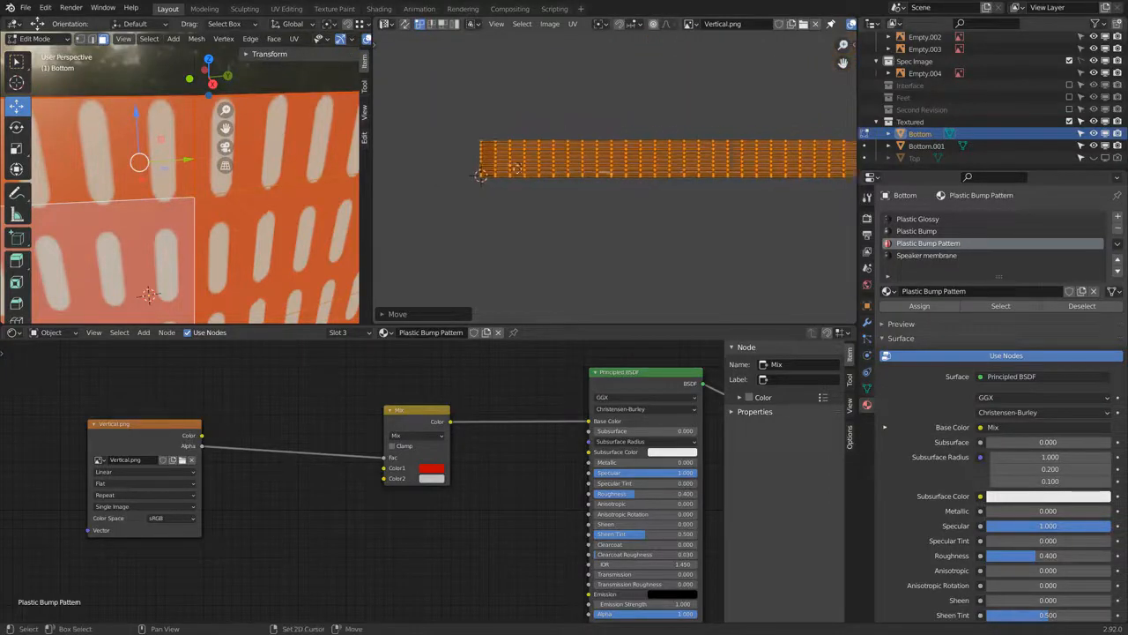
scroll(639, 168, "down", 4)
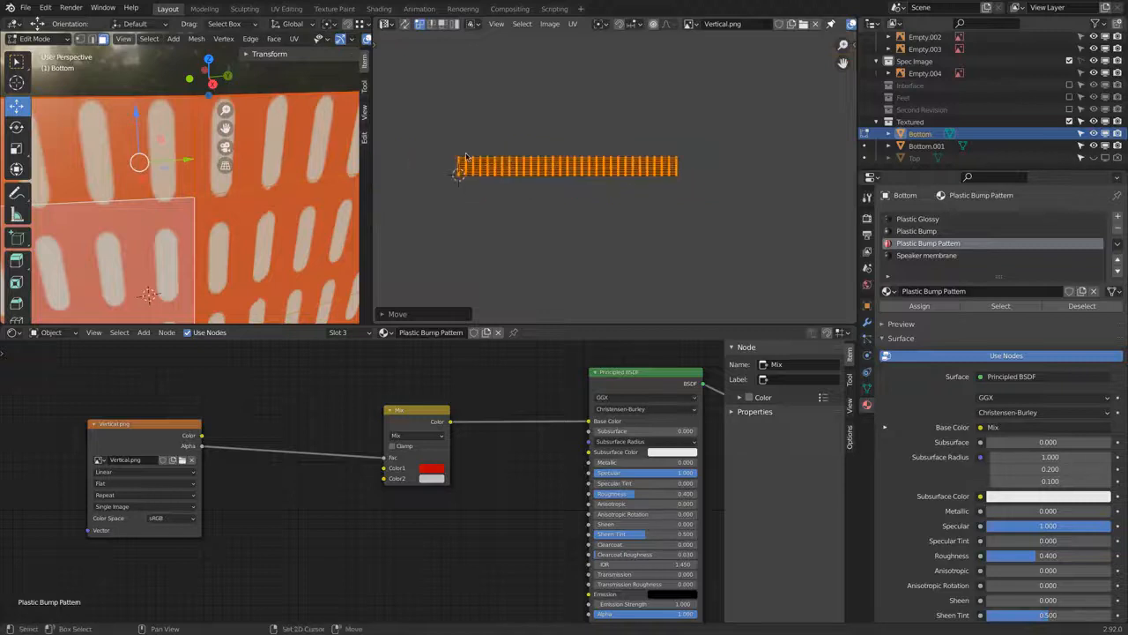
middle_click_drag(522, 169, 657, 171)
scroll(667, 170, "up", 3)
scroll(674, 170, "down", 3)
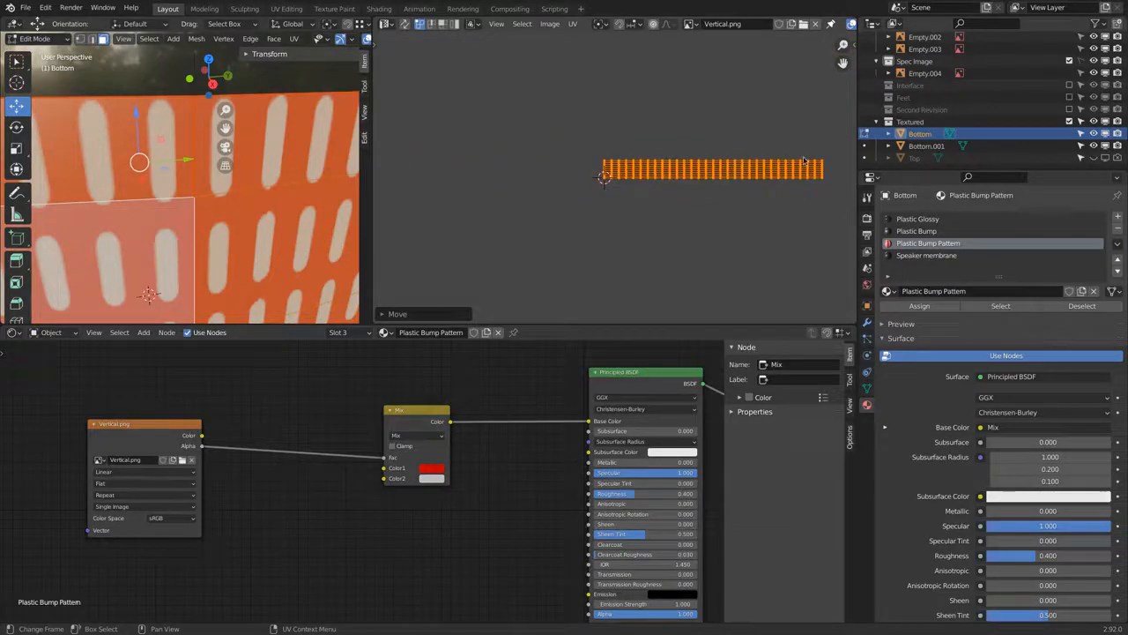
key("s")
key("x")
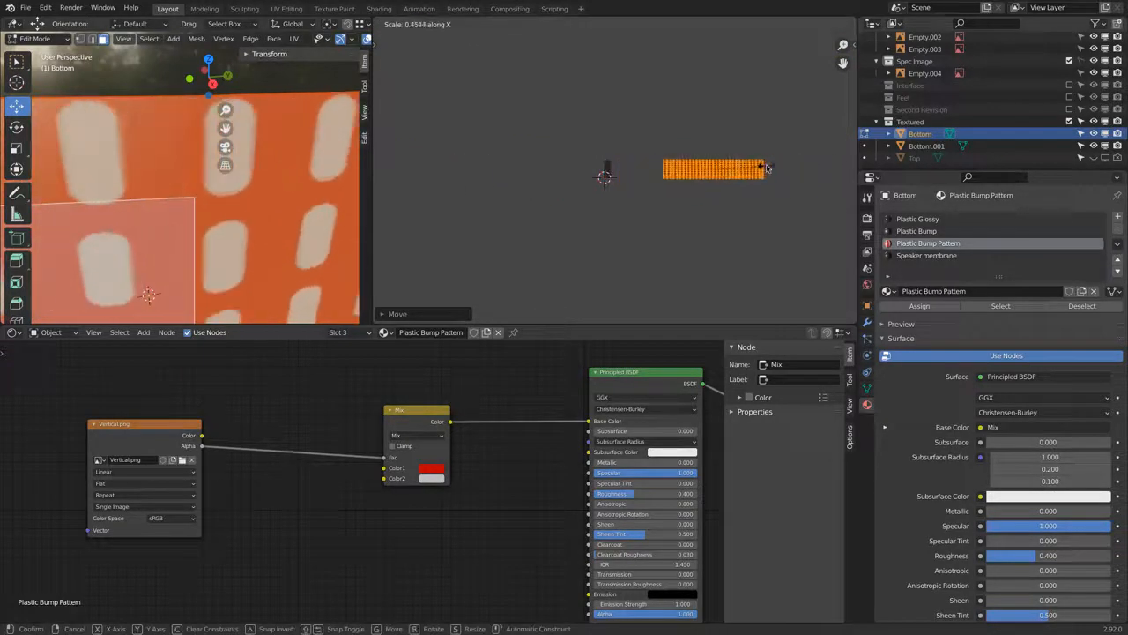
right_click(767, 165)
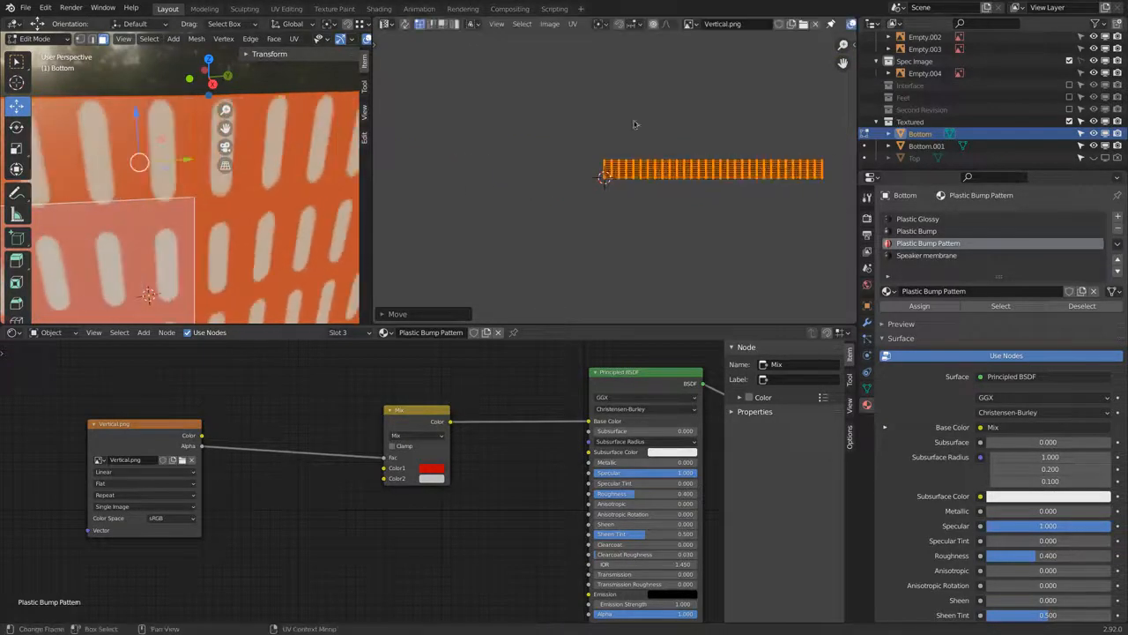
- Set the UV pivot point to 2D Cursor, snap the cursor to the island's lower-left vertex, and select the whole island
left_click(599, 26)
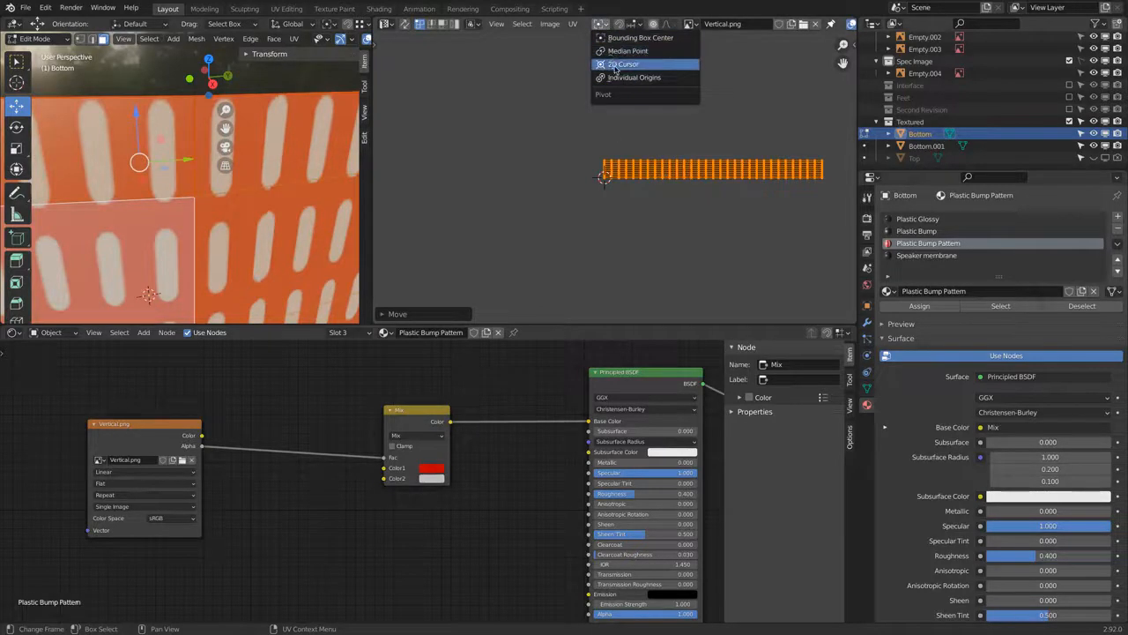
scroll(608, 176, "up", 6)
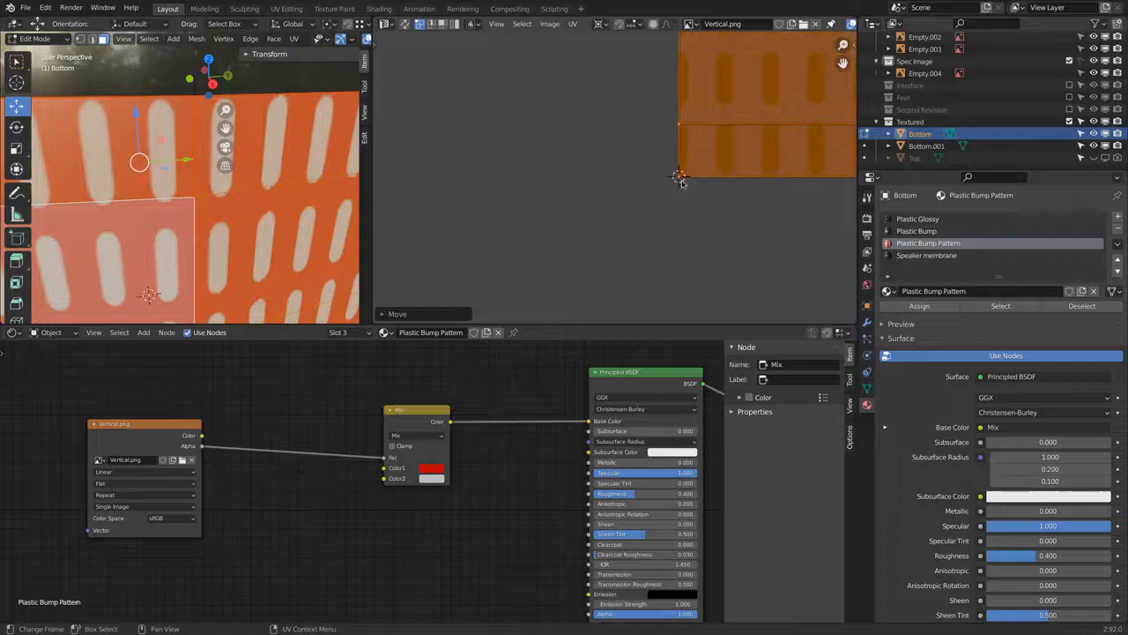
key("shift+s")
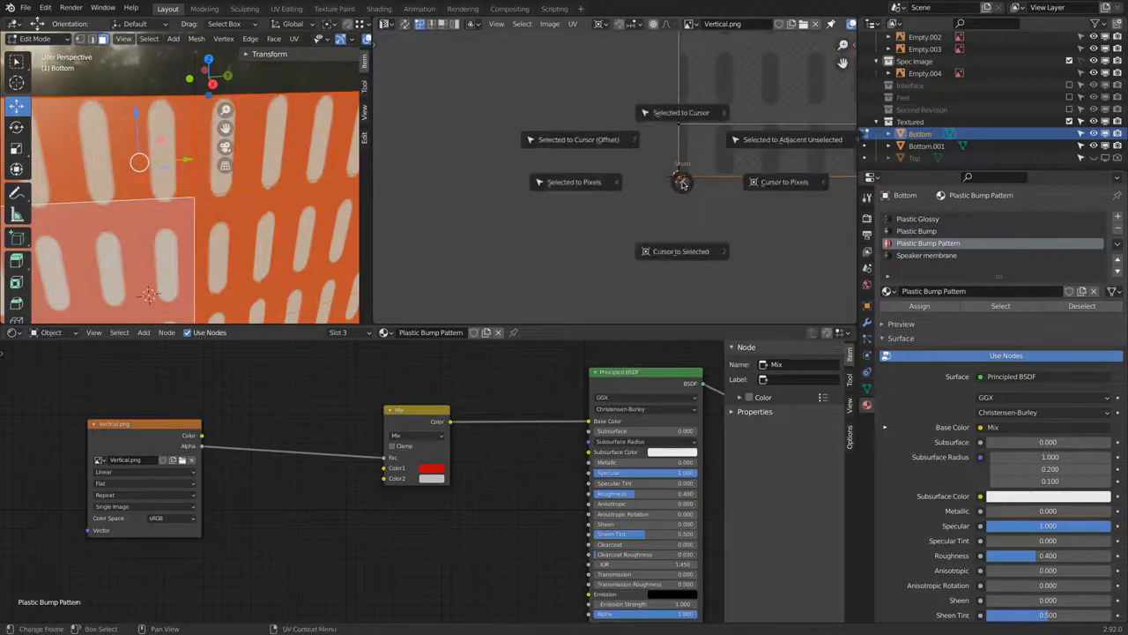
left_click(685, 254)
key("a")
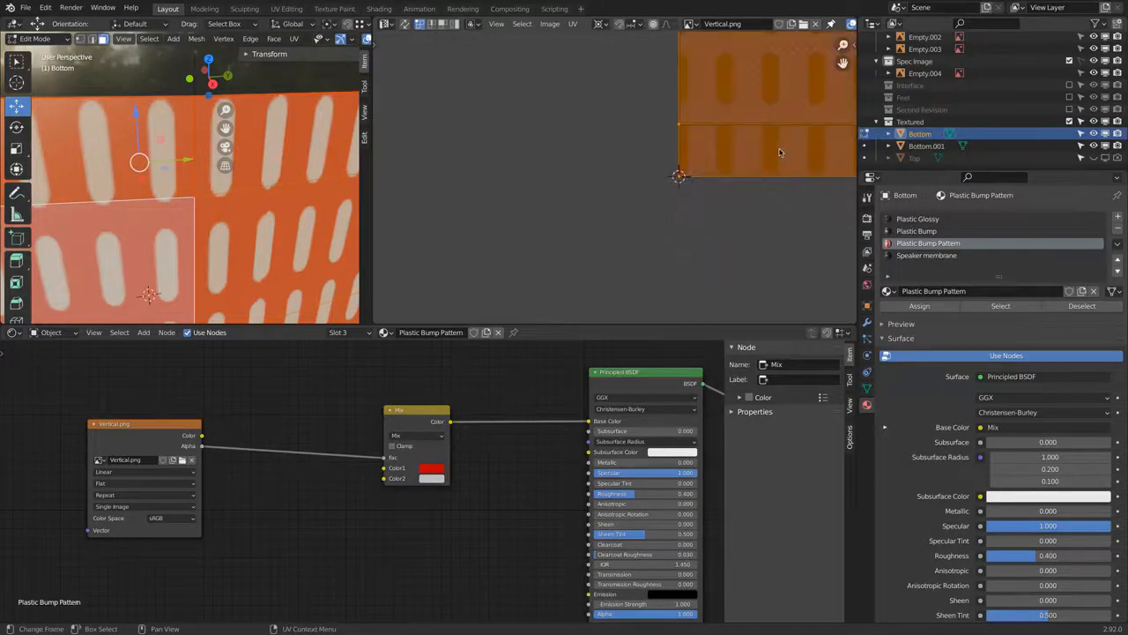
left_click(600, 24)
- Try to shrink the UV island along X from the 2D cursor until its right edge meets the texture's right edge
key("s")
key("x")
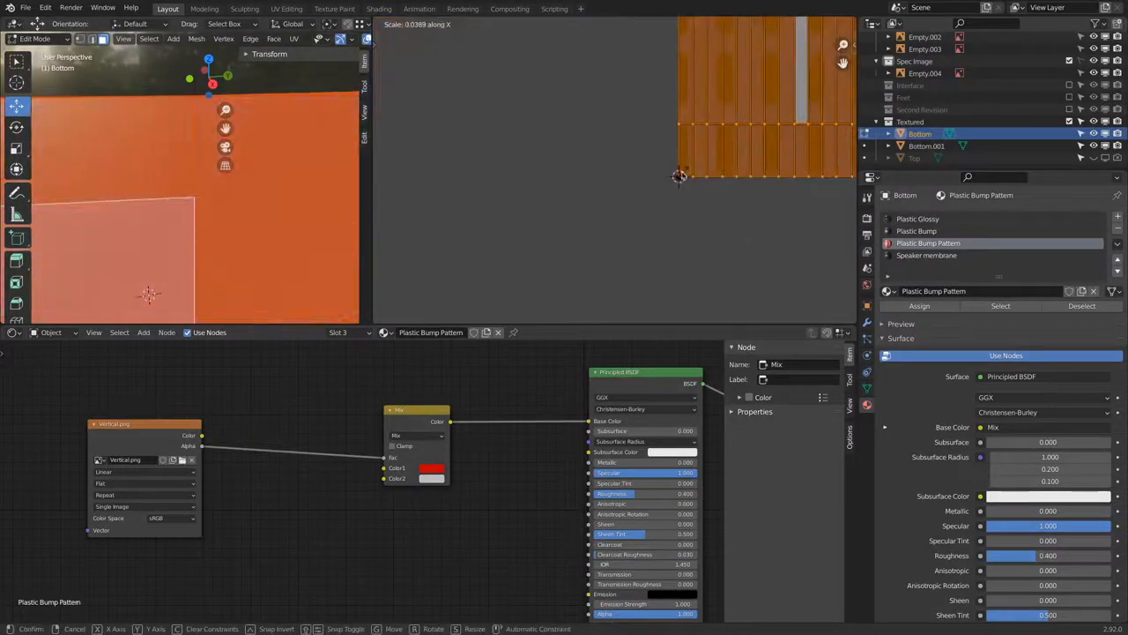
left_click(678, 176)
scroll(652, 189, "up", 5)
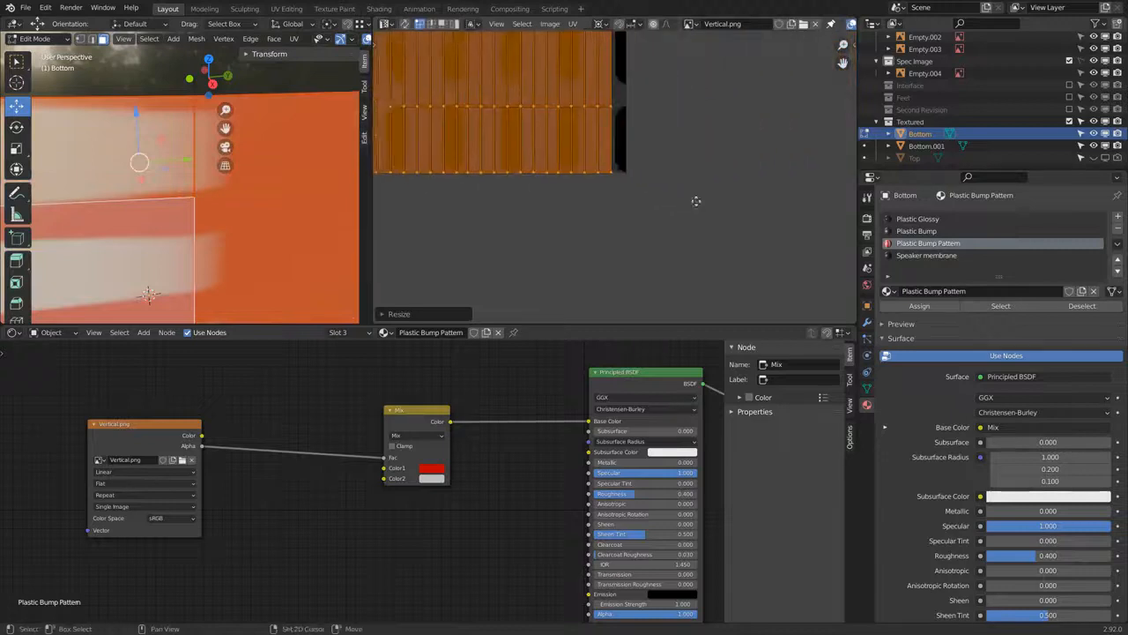
key("s")
key("x")
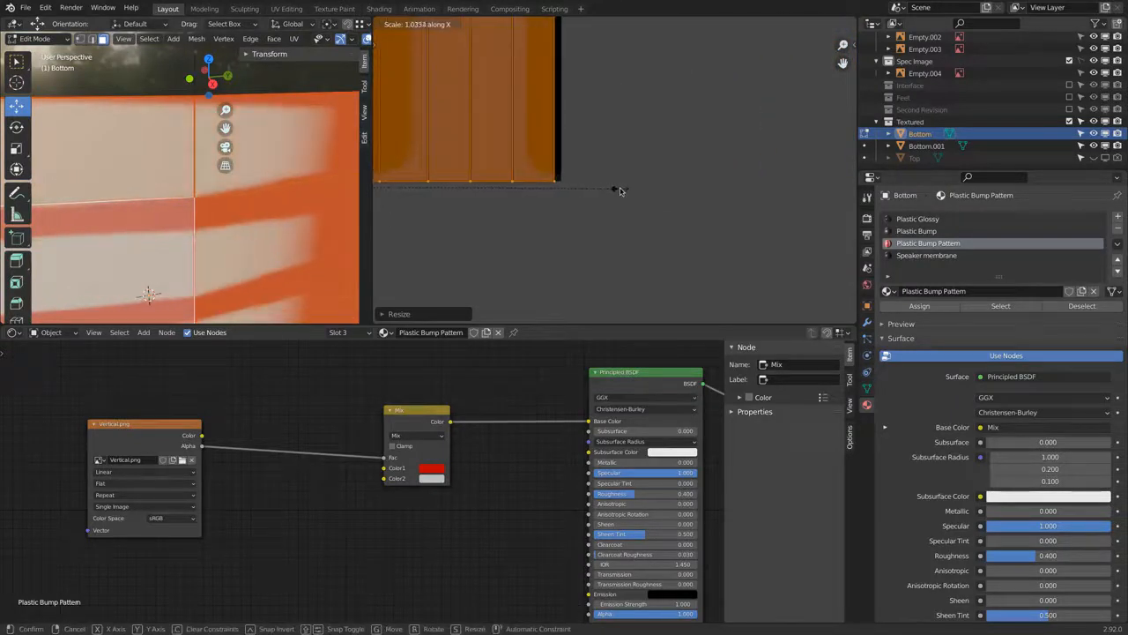
left_click(624, 189)
scroll(231, 206, "down", 10)
scroll(218, 210, "up", 2)
middle_click_drag(219, 210, 196, 202)
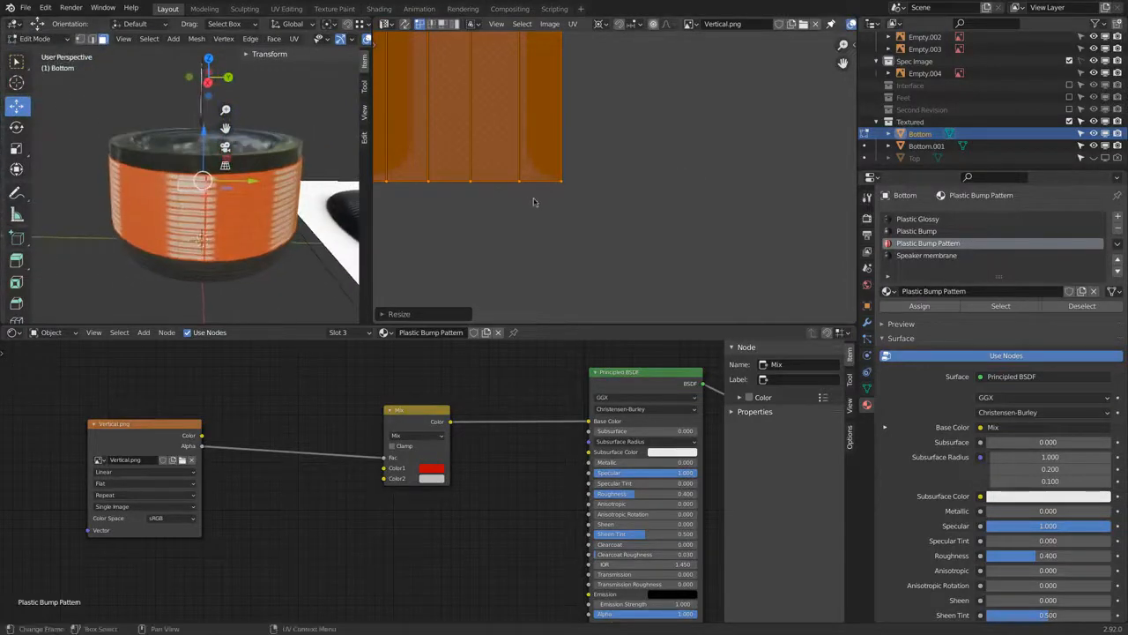
- Try to widen the UV island along X to about 11 times, aligning a column of vertices near the texture's right edge
key("s")
key("x")
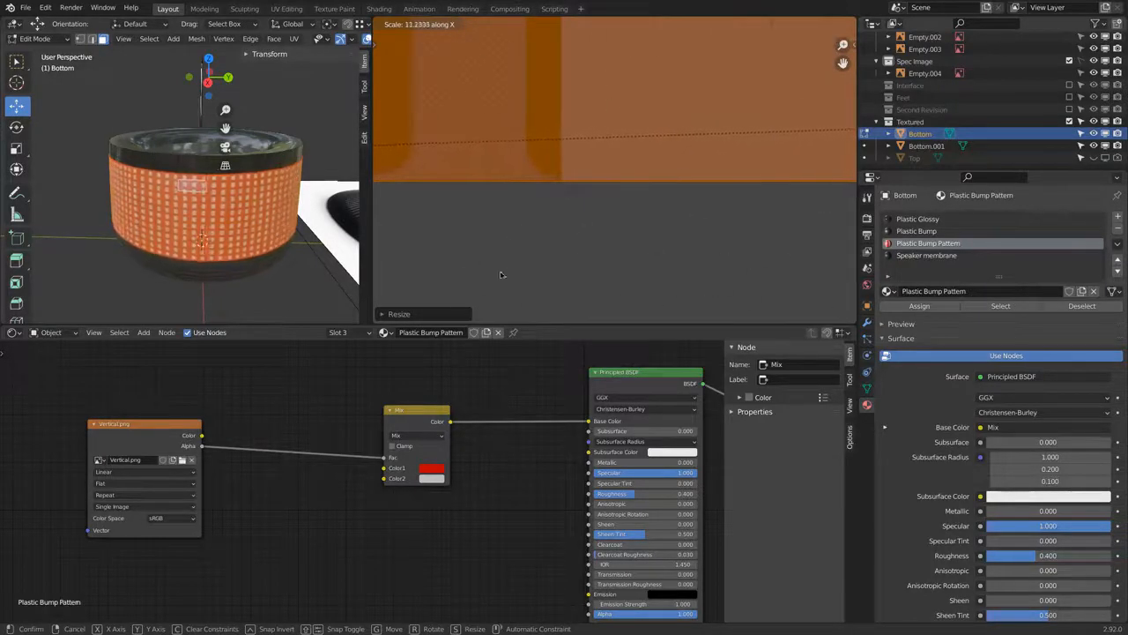
left_click(500, 131)
scroll(196, 294, "up", 8)
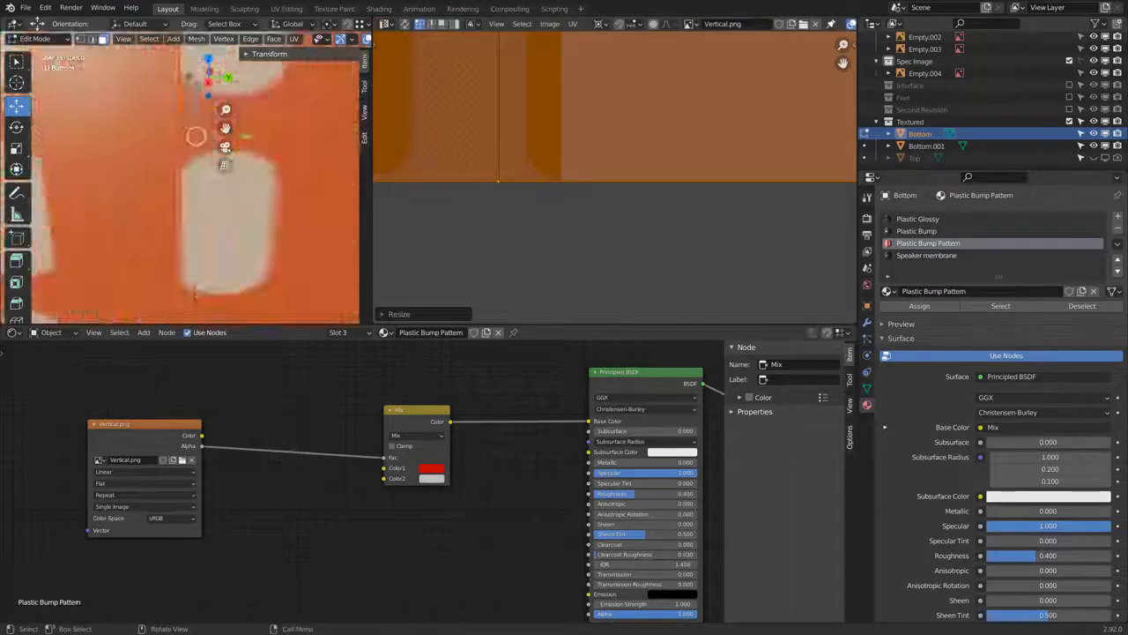
scroll(203, 256, "down", 5)
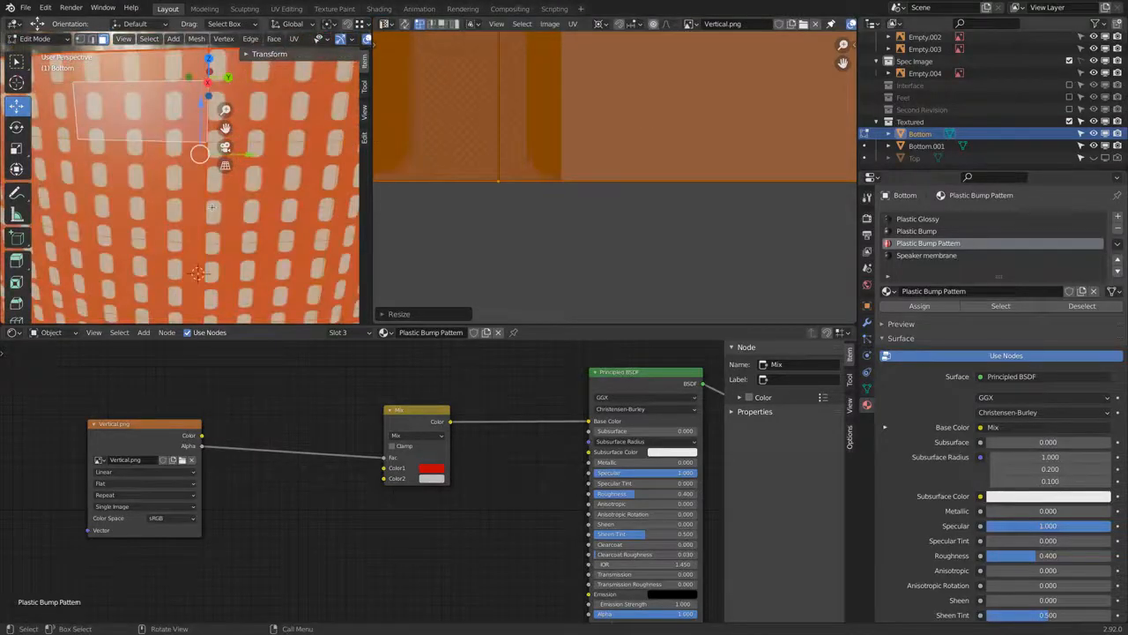
key("s")
key("x")
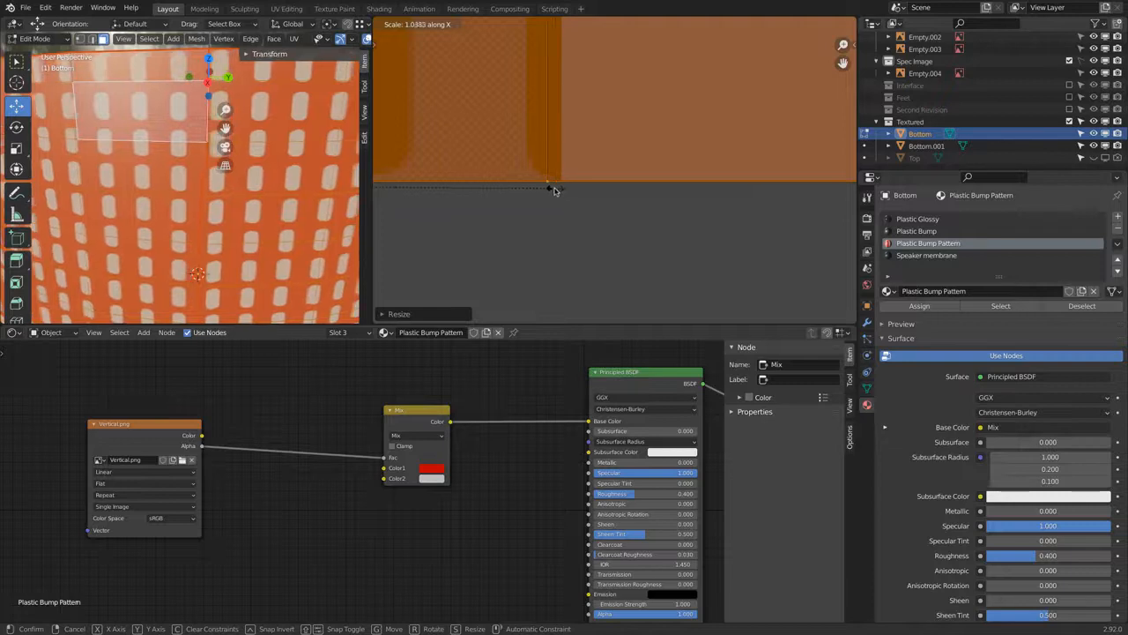
left_click(550, 191)
scroll(554, 174, "down", 2)
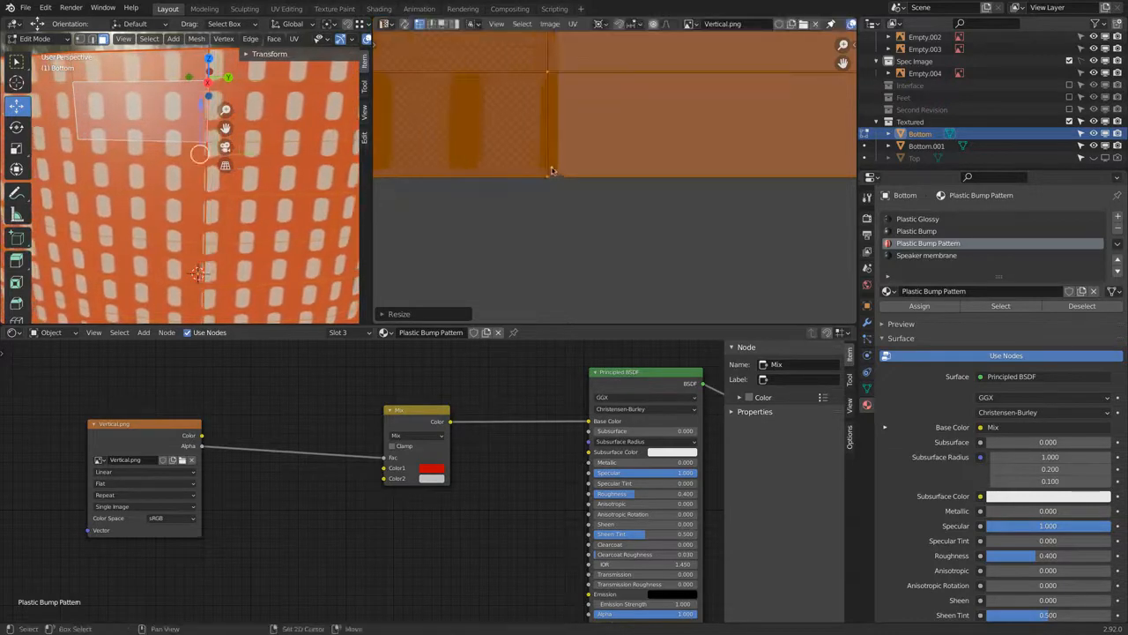
scroll(554, 174, "down", 2)
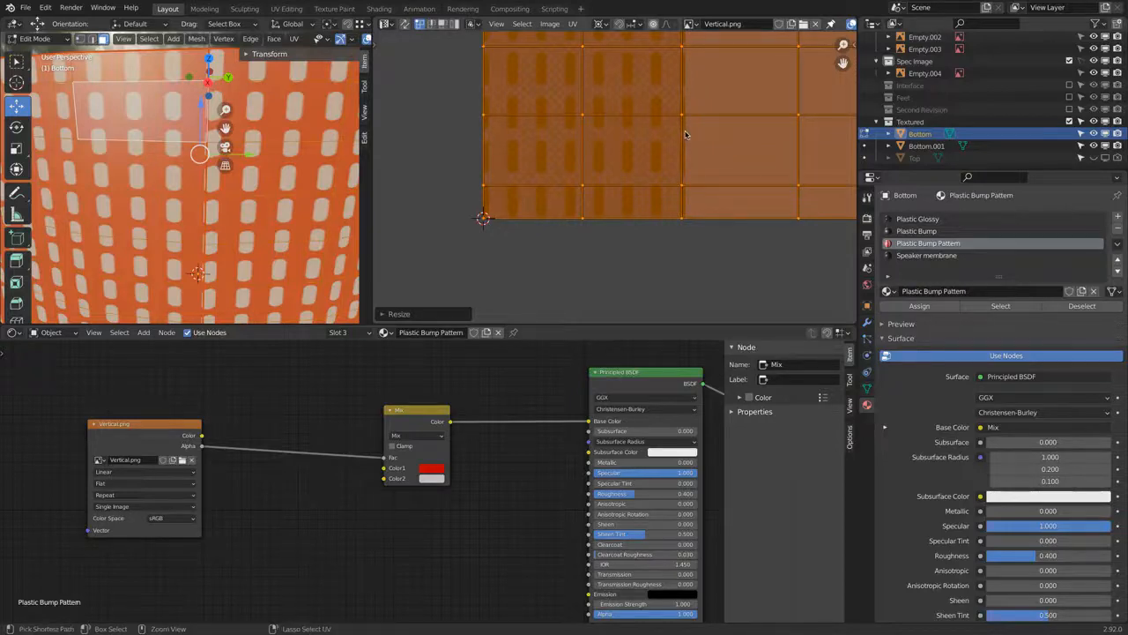
- Undo the last four X scalings of the UV island
key("ctrl+z")
key("ctrl+z")
key("ctrl+z")
key("ctrl+z")
scroll(688, 135, "down", 5)
scroll(687, 135, "down", 6)
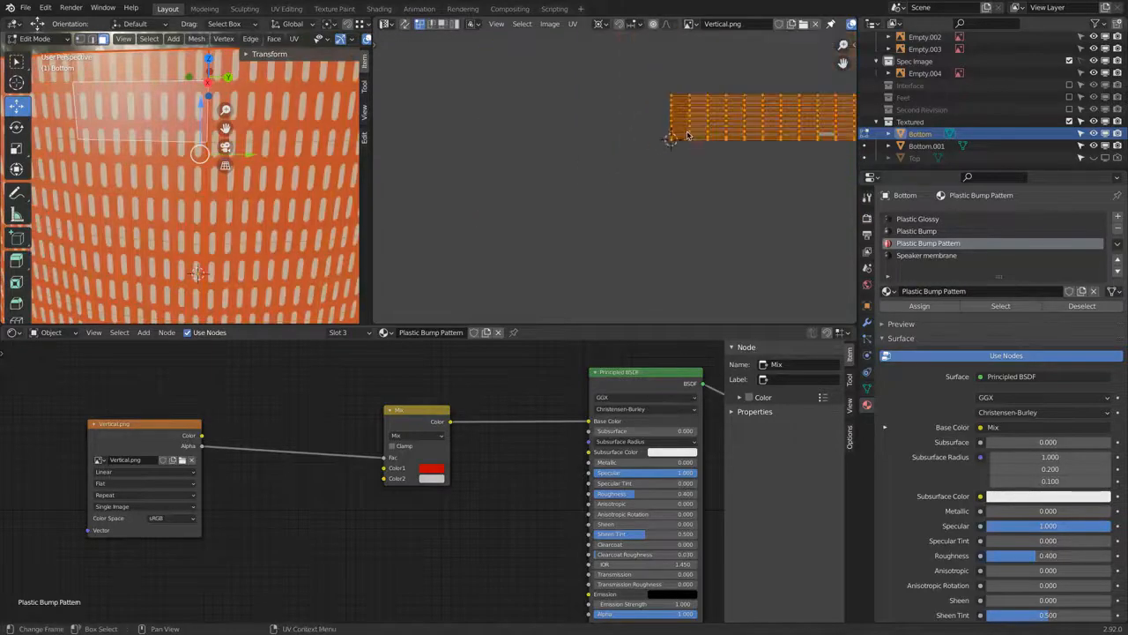
- Return to Object Mode and inspect the pattern across the whole band
key("Tab")
scroll(197, 209, "down", 10)
middle_click_drag(196, 208, 241, 211)
scroll(249, 196, "up", 5)
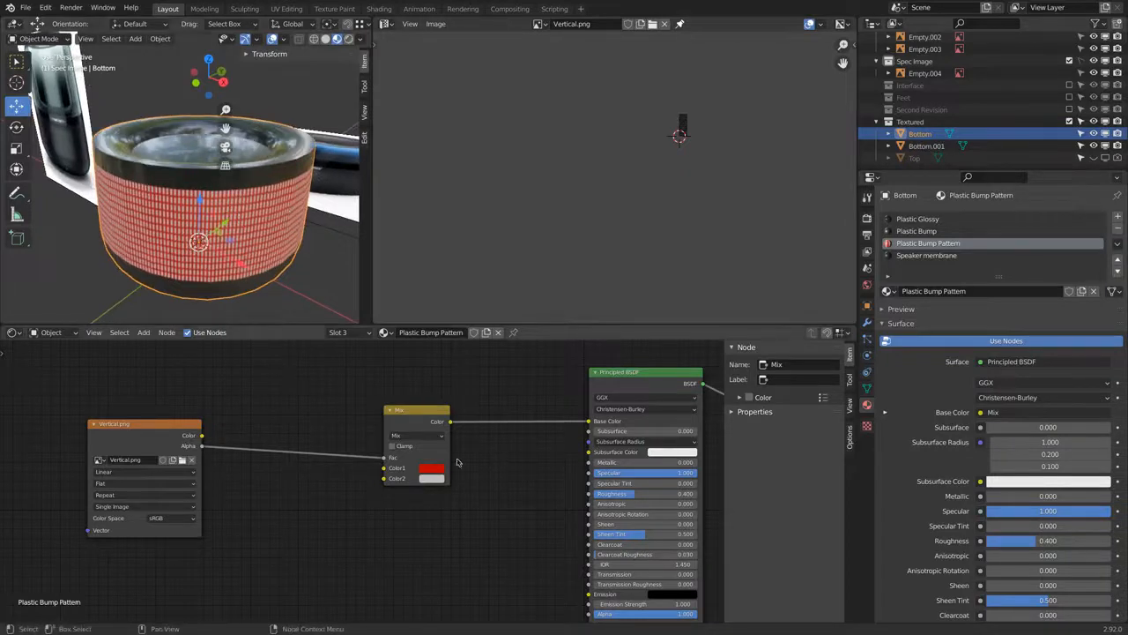
- Disconnect the Mix node from Base Color and link the Vertical.png texture's Alpha output to the Principled BSDF's Alpha input
left_click_drag(411, 421, 379, 420)
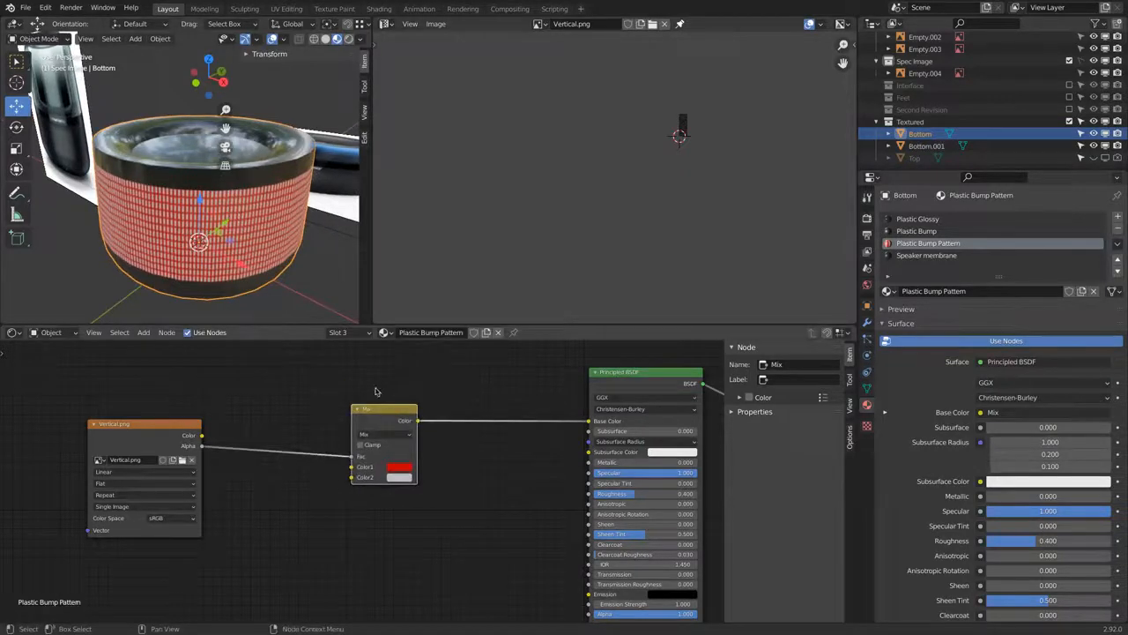
middle_click_drag(377, 387, 389, 370)
left_click_drag(600, 405, 542, 385)
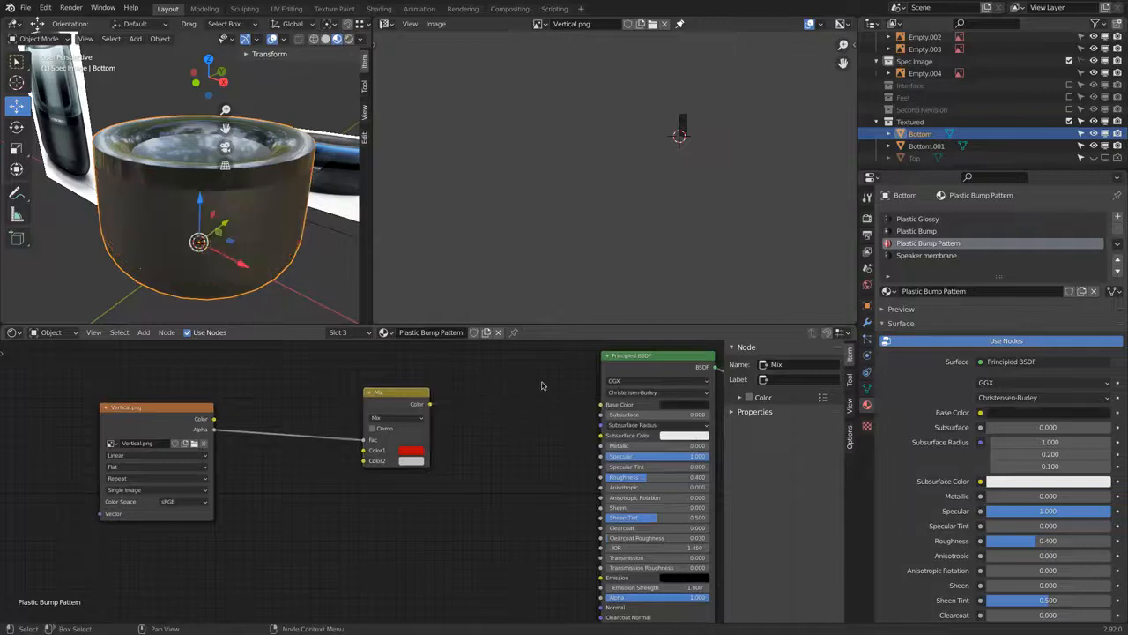
scroll(304, 441, "down", 2)
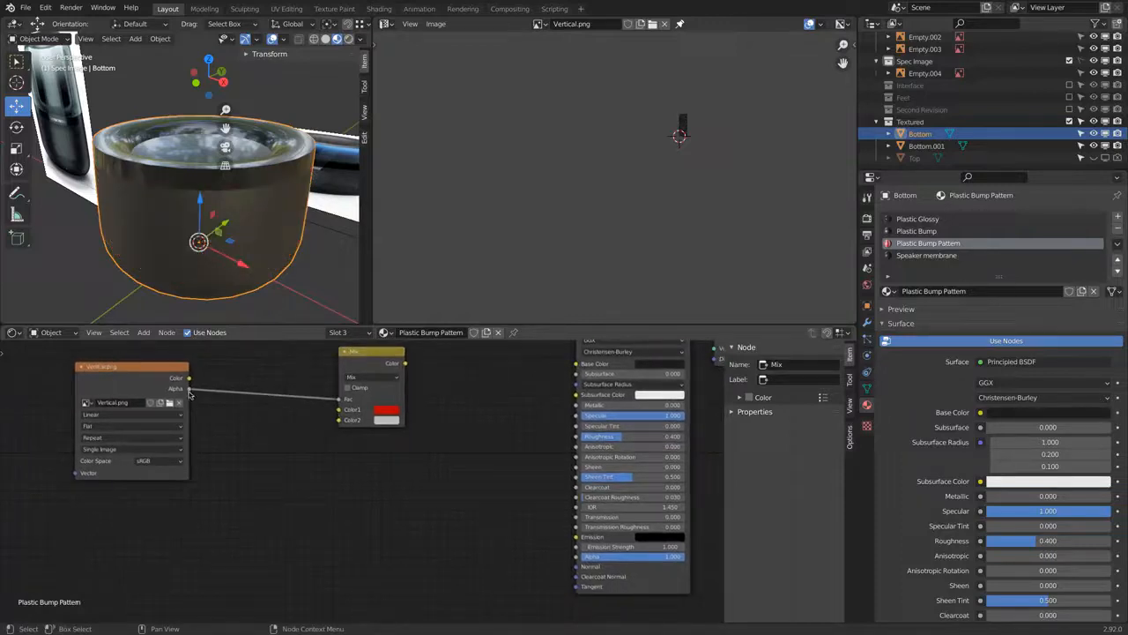
left_click_drag(188, 390, 576, 557)
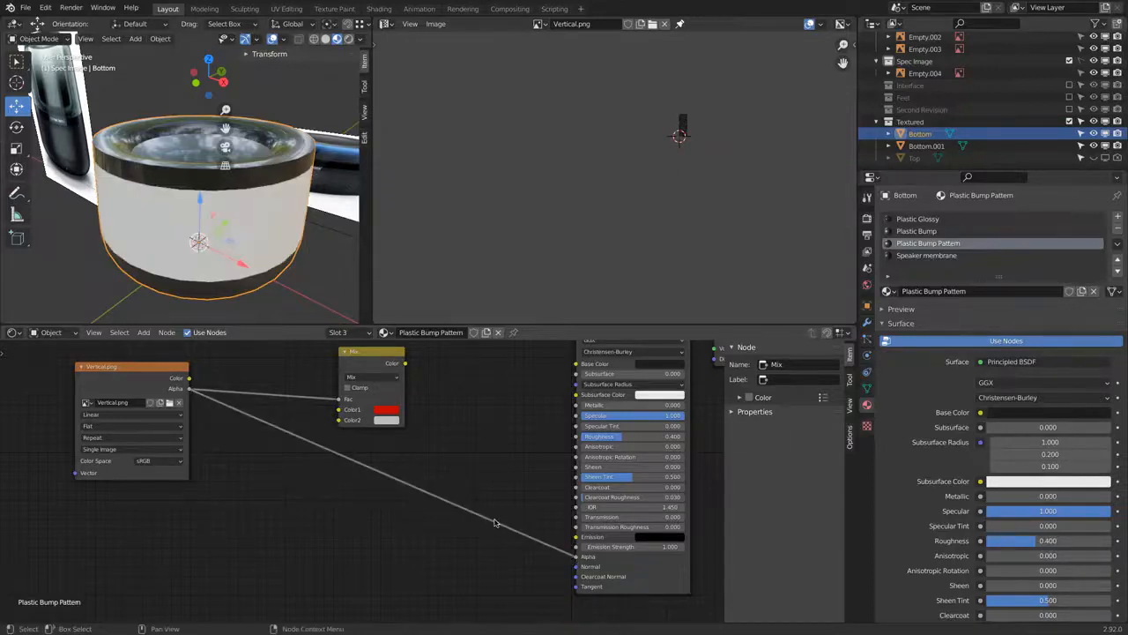
mouse_move(291, 256)
middle_mouse_down()
mouse_move(285, 149)
mouse_move(276, 161)
middle_mouse_up()
scroll(291, 163, "up", 6)
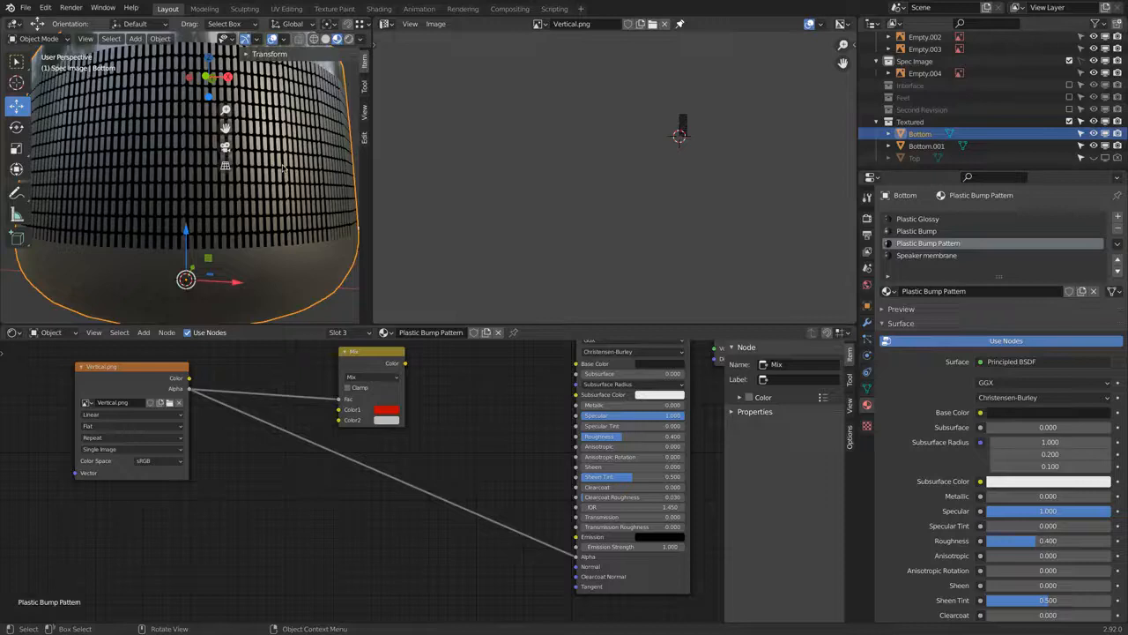
- Insert an Invert node on the link between the Vertical.png texture's Alpha and the Principled BSDF's Alpha
left_click(143, 332)
mouse_move(166, 411)
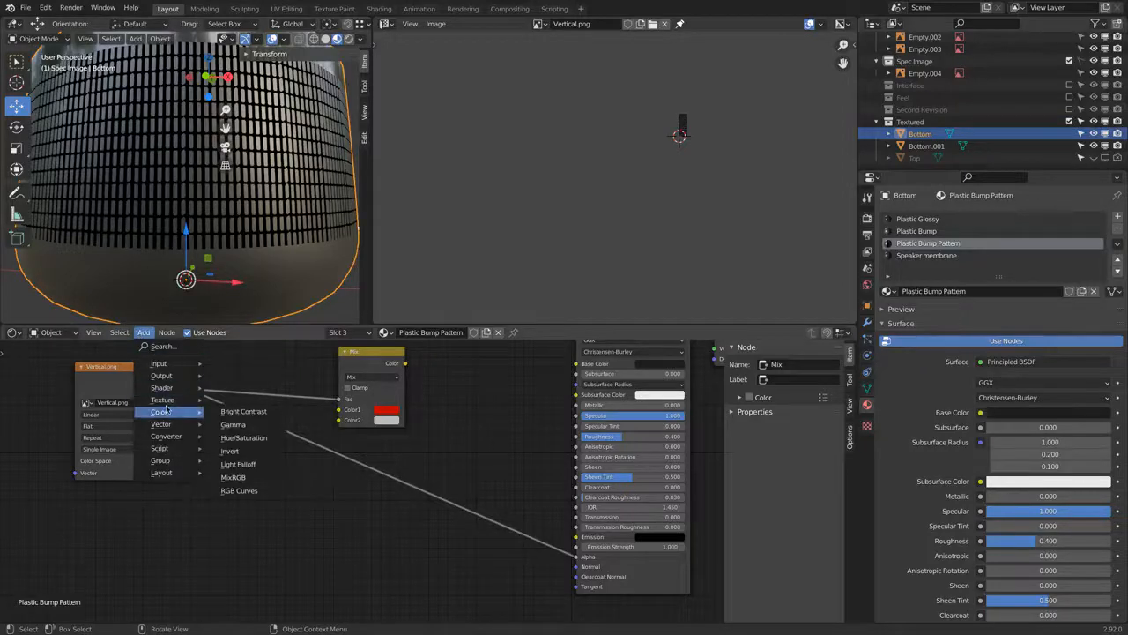
left_click(243, 451)
left_click(318, 458)
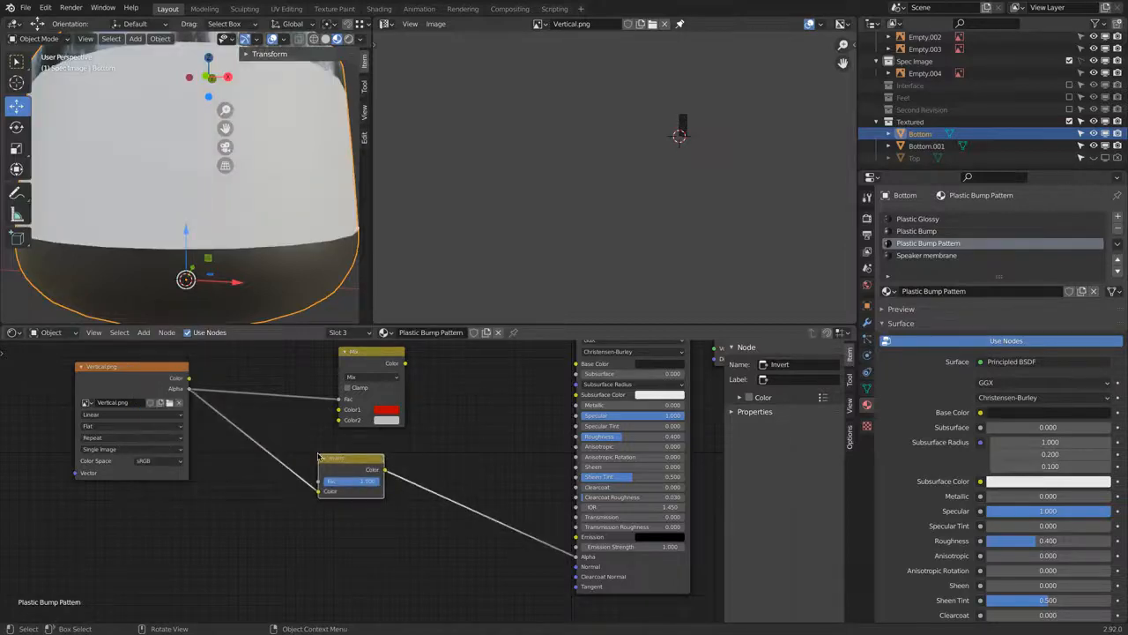
middle_click_drag(243, 123, 176, 108)
scroll(176, 108, "up", 2)
scroll(175, 107, "down", 2)
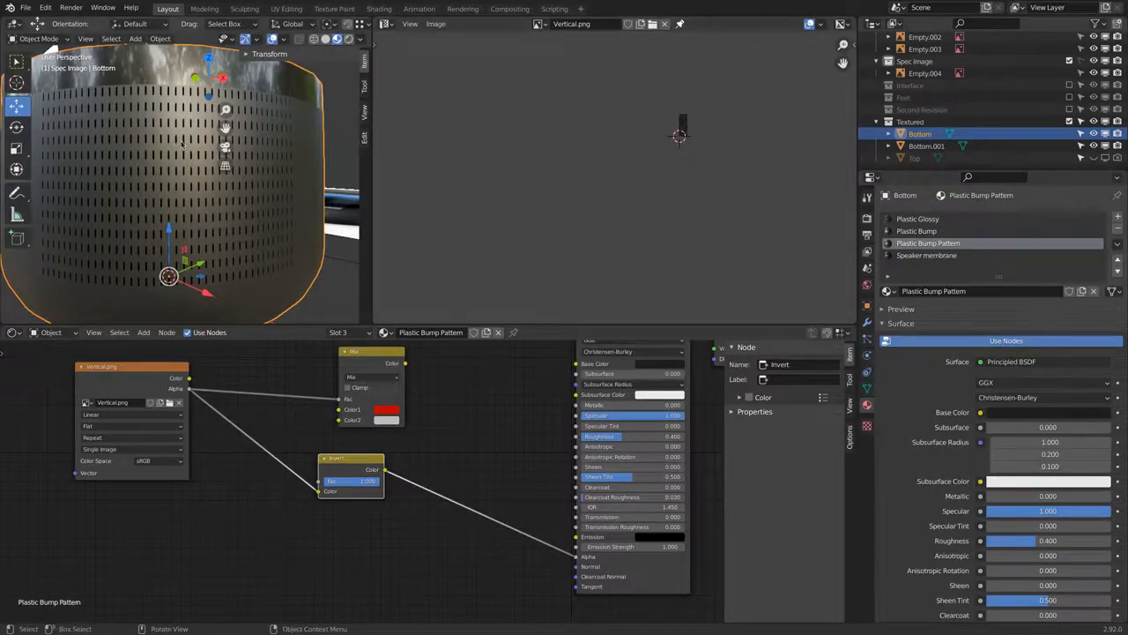
- In Edit Mode, scale the band's UV island along X from the 2D cursor to about 1.4 times
key("Tab")
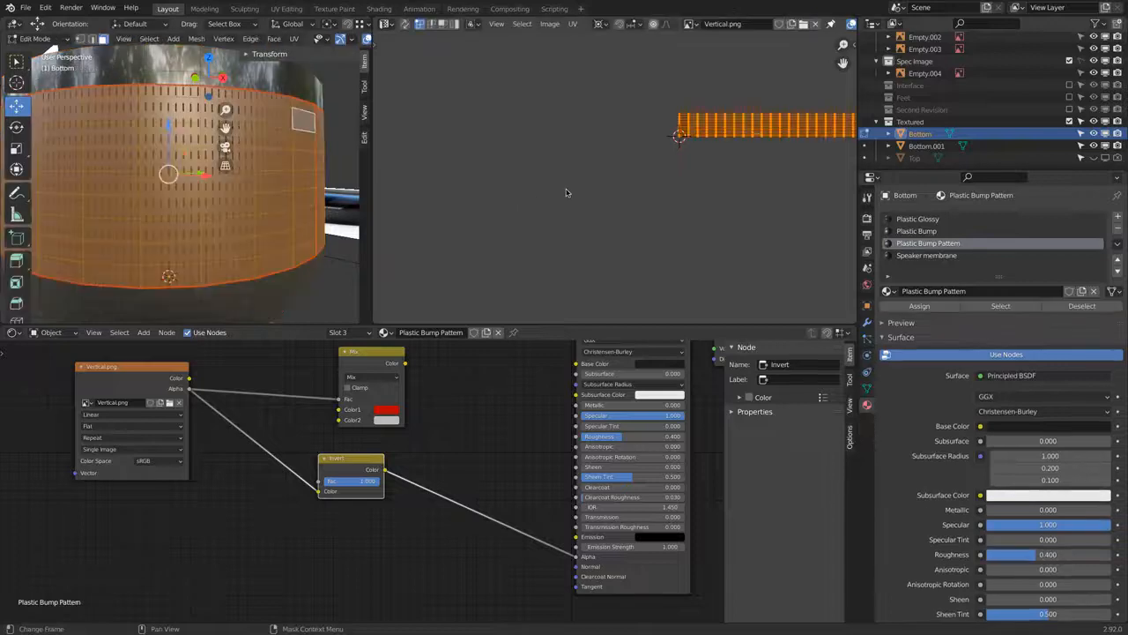
key("s")
key("x")
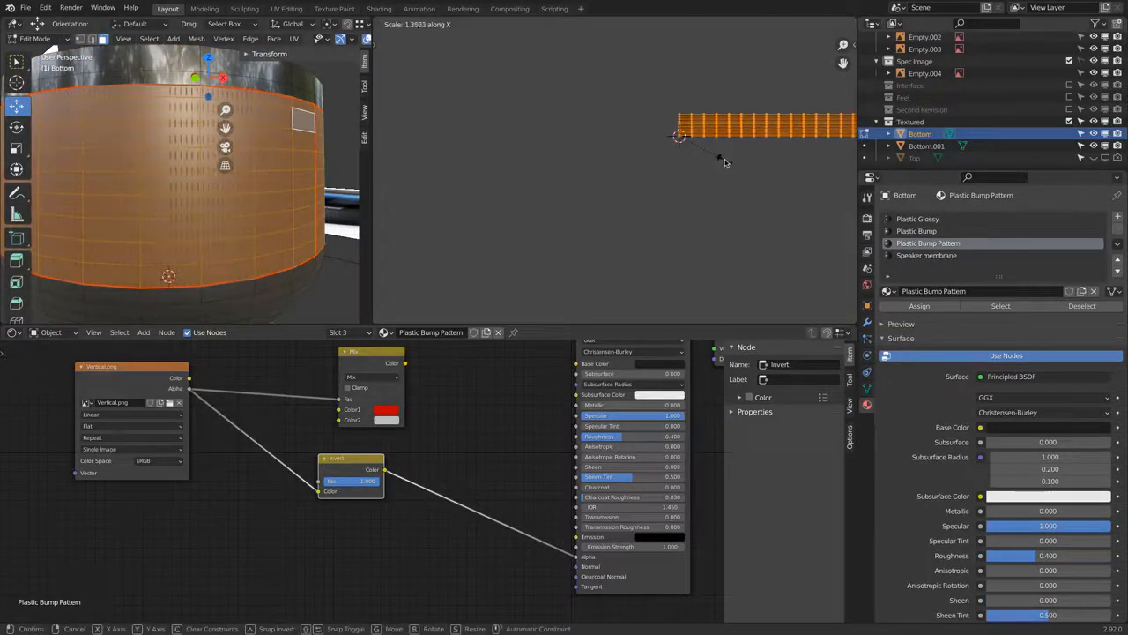
left_click(727, 162)
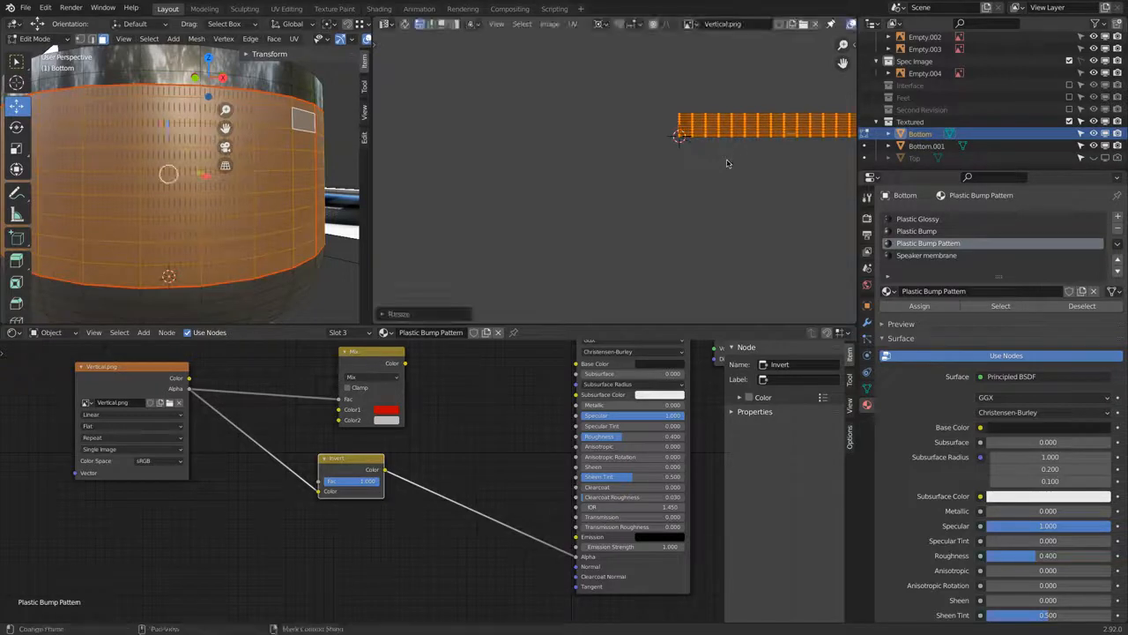
- Set the Plastic Bump Pattern material's Blend Mode to Alpha Clip
key("Home")
middle_click_drag(548, 431, 419, 413)
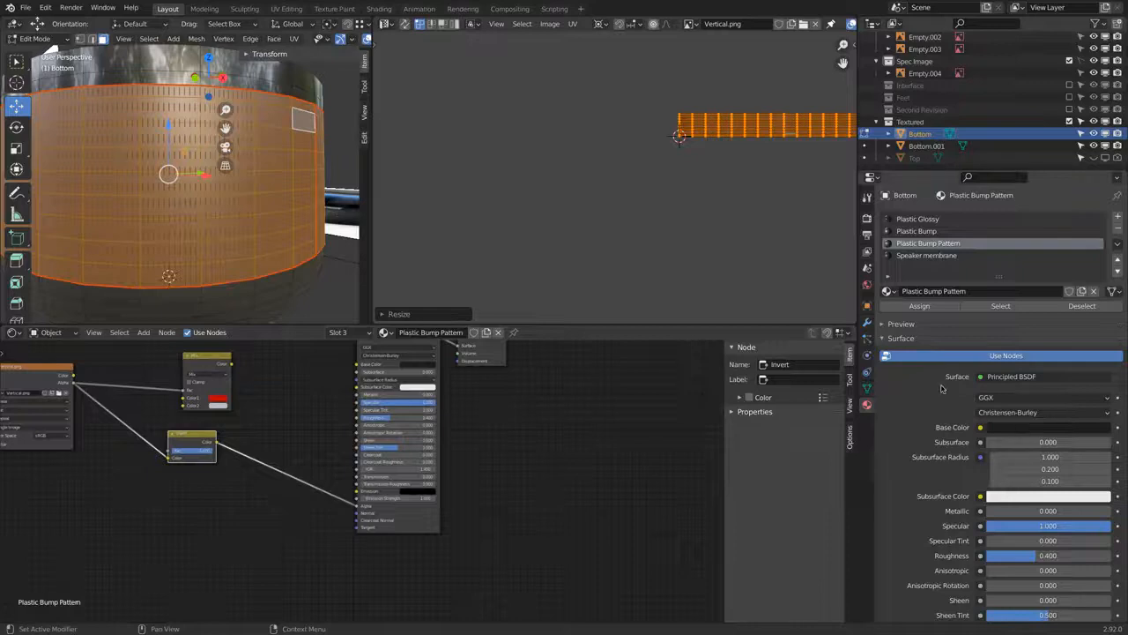
scroll(953, 404, "down", 10)
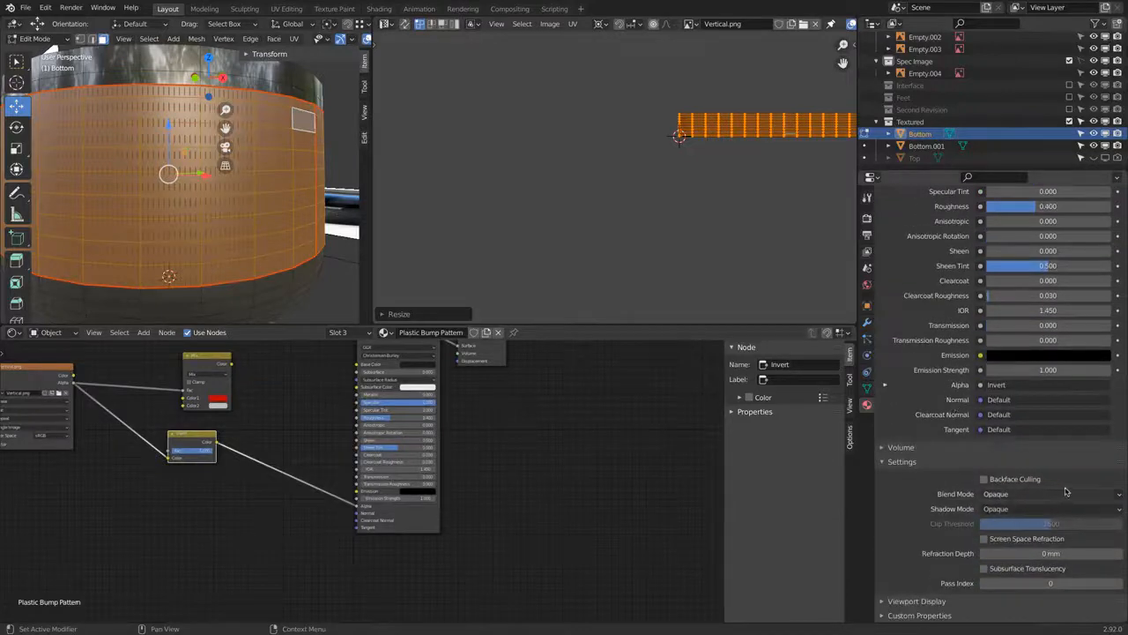
left_click(1108, 496)
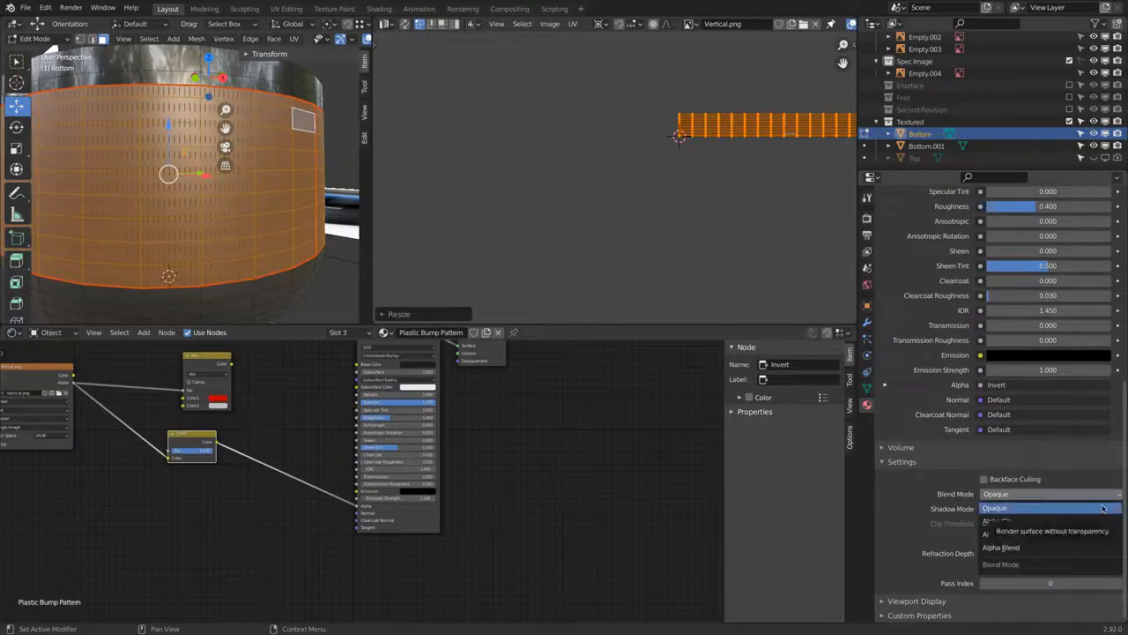
scroll(926, 323, "up", 10)
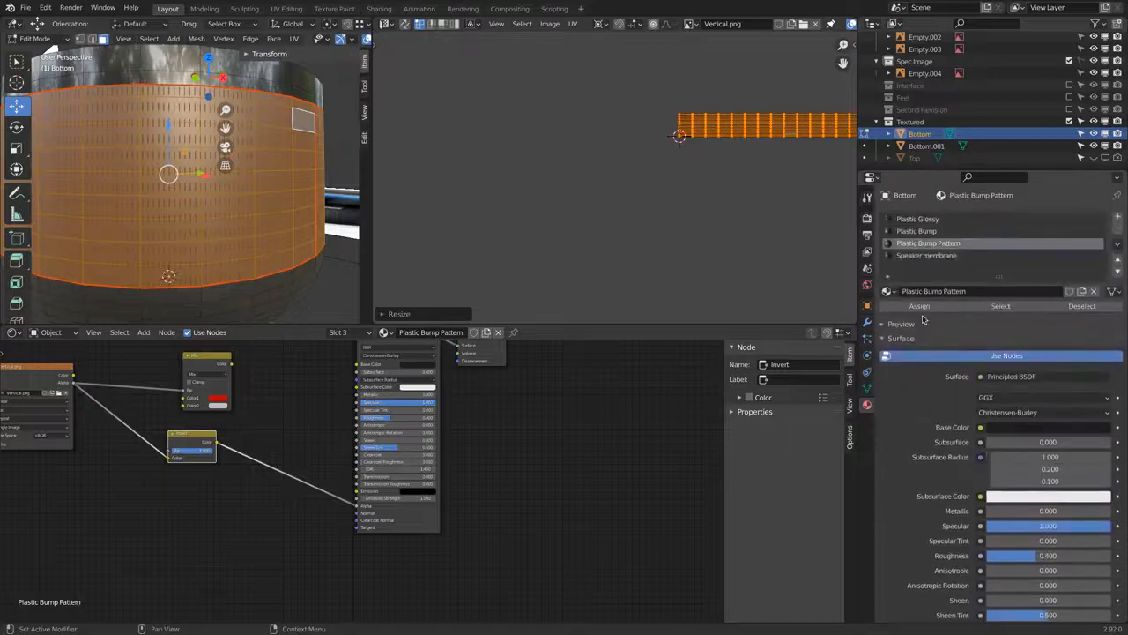
scroll(970, 477, "down", 10)
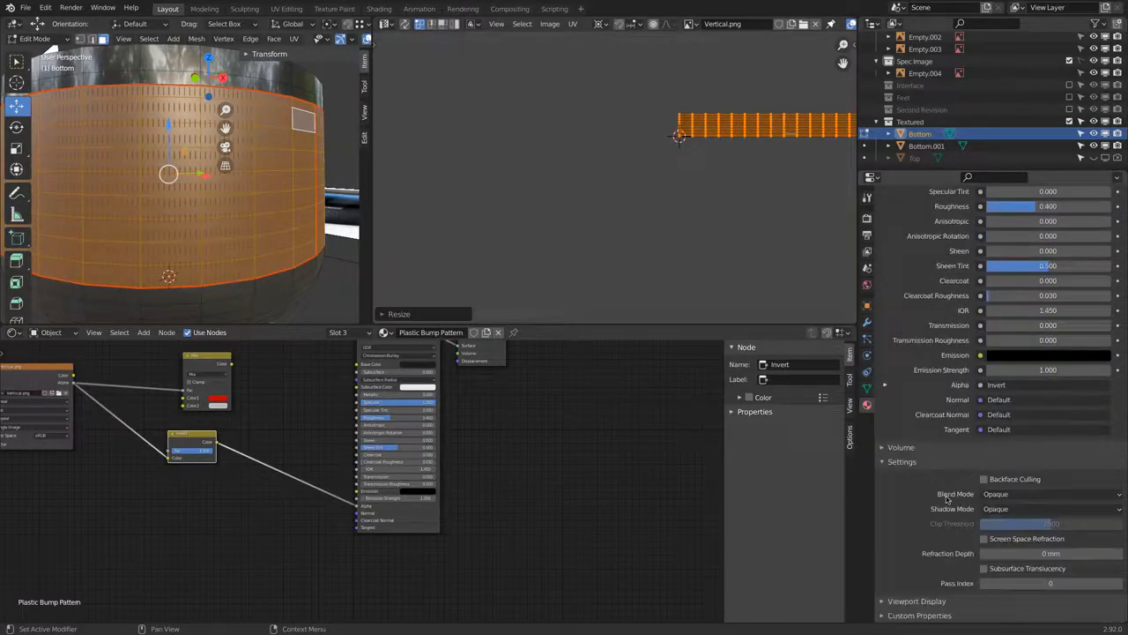
left_click(999, 494)
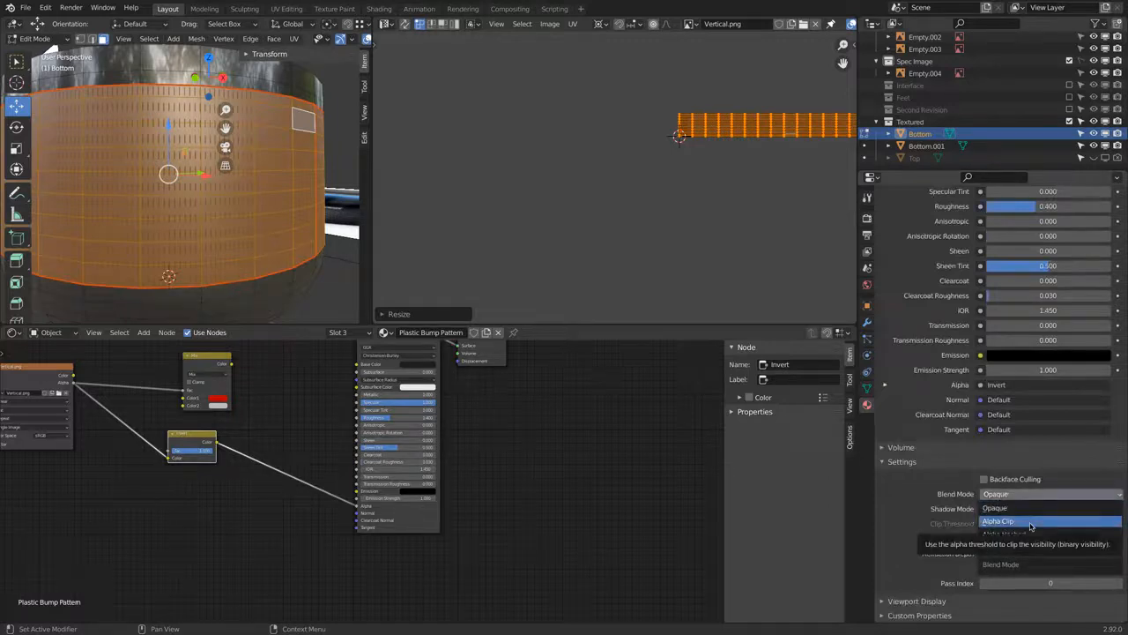
left_click(1029, 521)
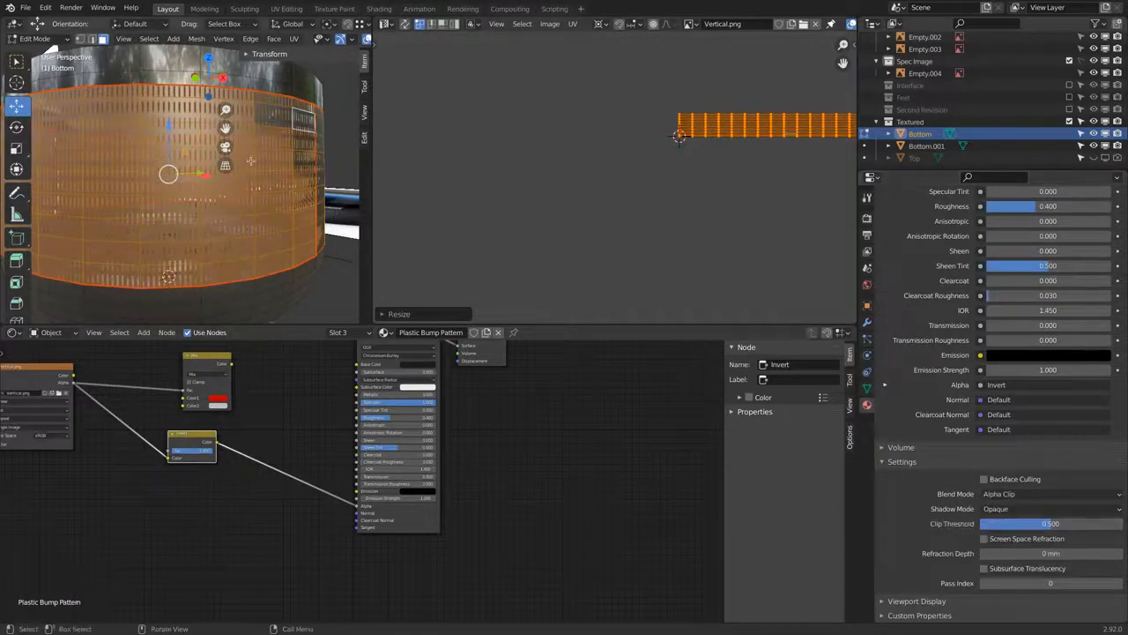
- Return to Object Mode and examine the band's perforations in Material Preview shading
scroll(361, 44, "down", 3)
scroll(361, 44, "down", 1)
left_click(327, 39)
key("Tab")
left_click(338, 38)
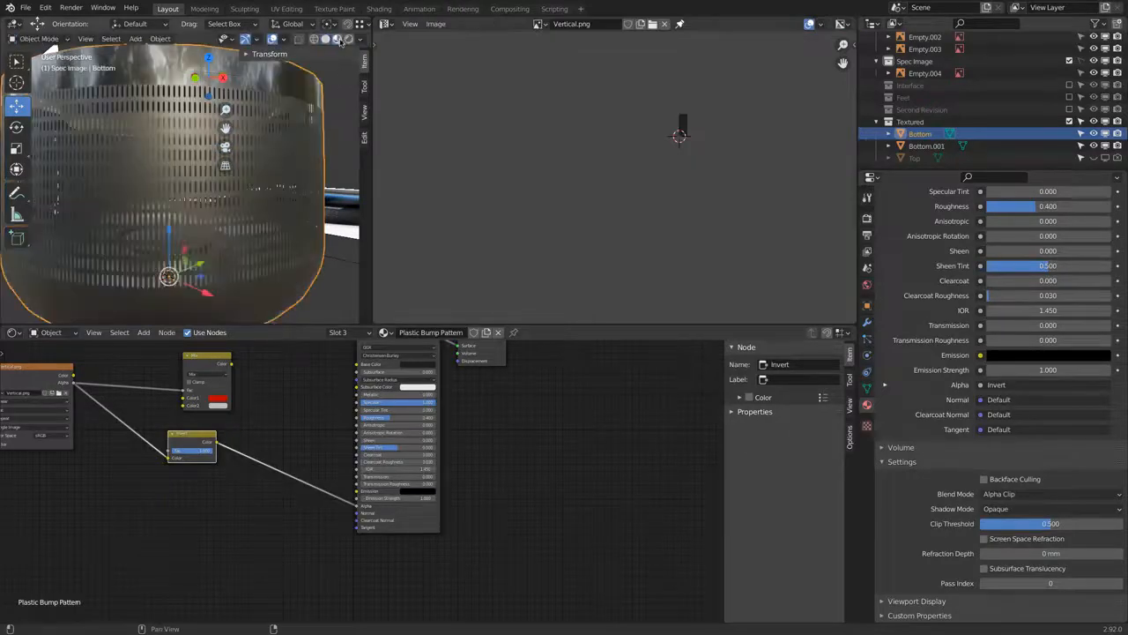
mouse_move(211, 131)
middle_mouse_down()
mouse_move(187, 139)
mouse_move(162, 107)
mouse_move(199, 132)
middle_mouse_up()
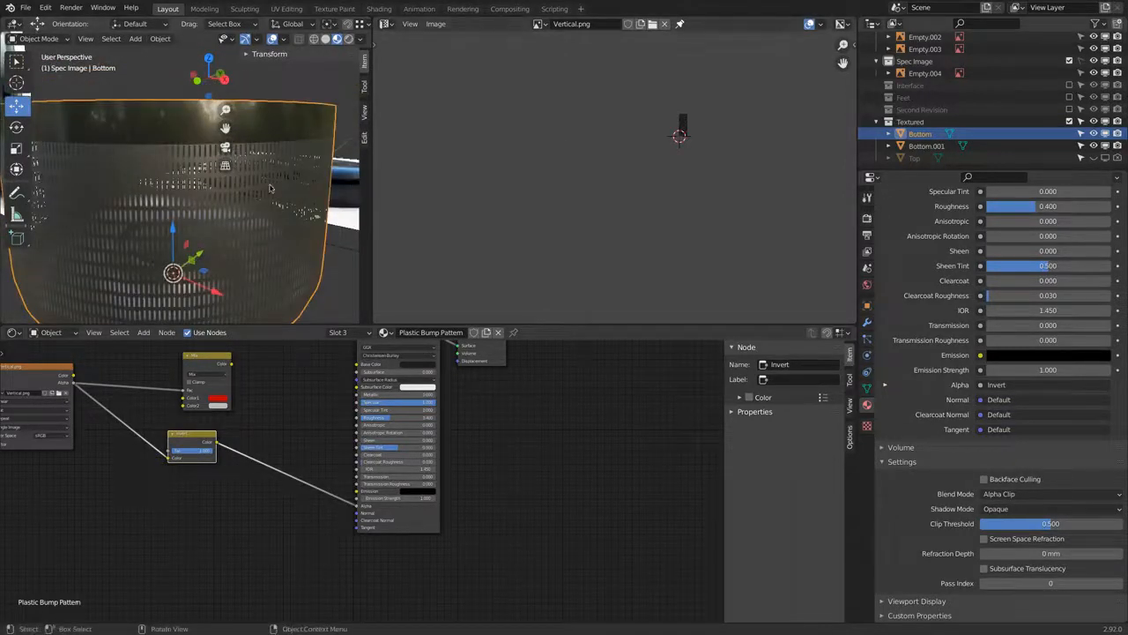
- From the front view, compare the band's perforation pattern and its upper edge with the reference drawing and product photo
key("KP_1")
scroll(251, 146, "up", 5)
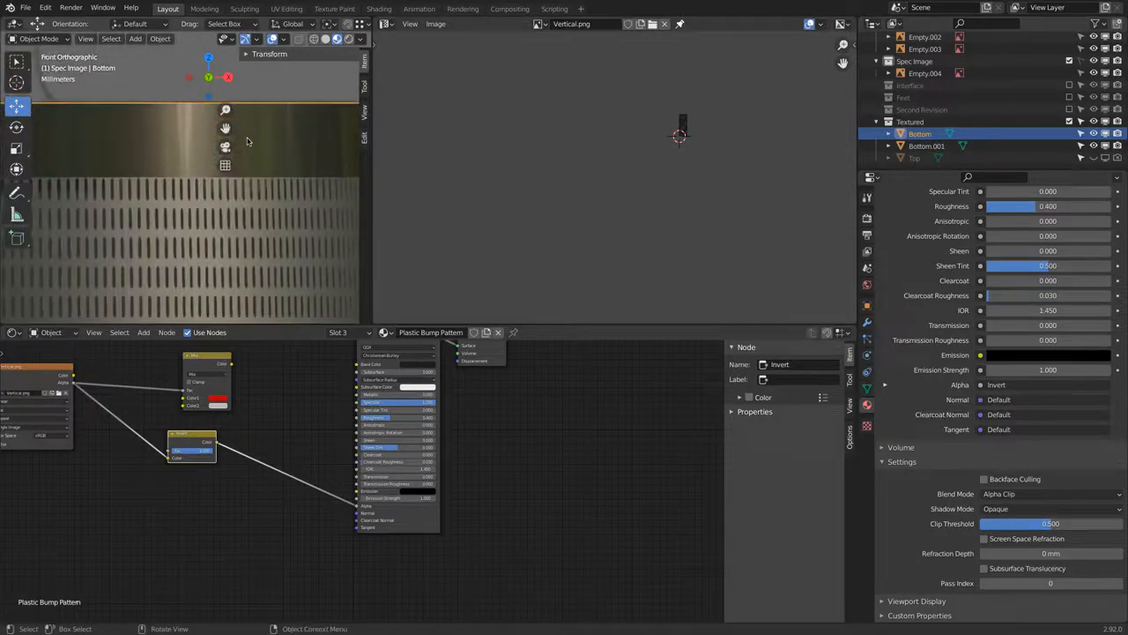
scroll(247, 141, "down", 2)
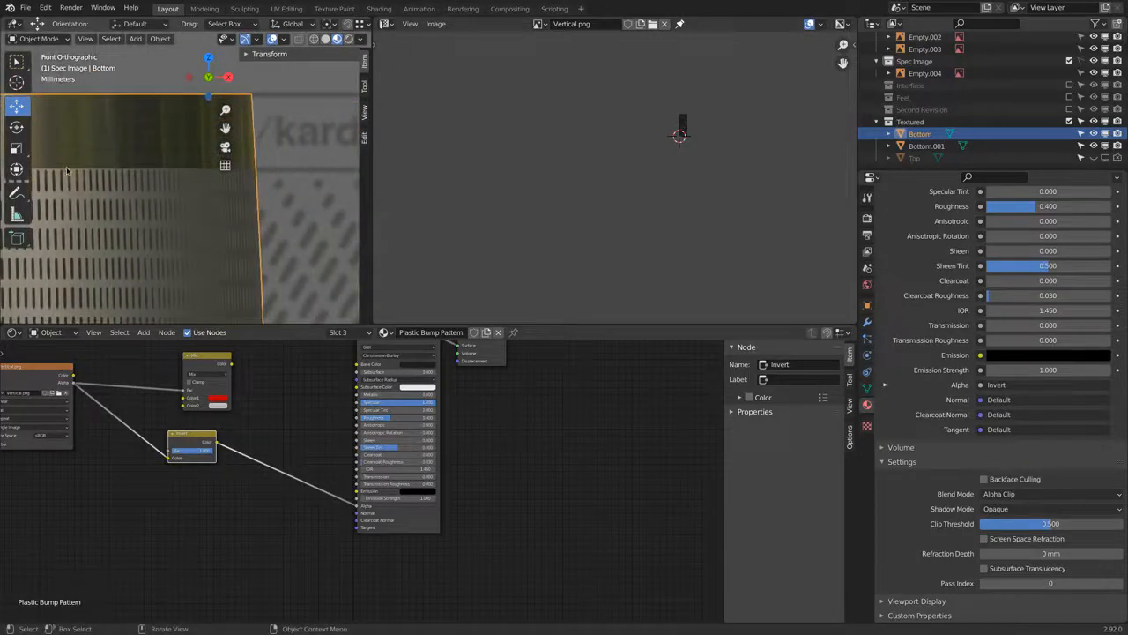
middle_click_drag(113, 172, 144, 98, "shift")
scroll(155, 110, "down", 2)
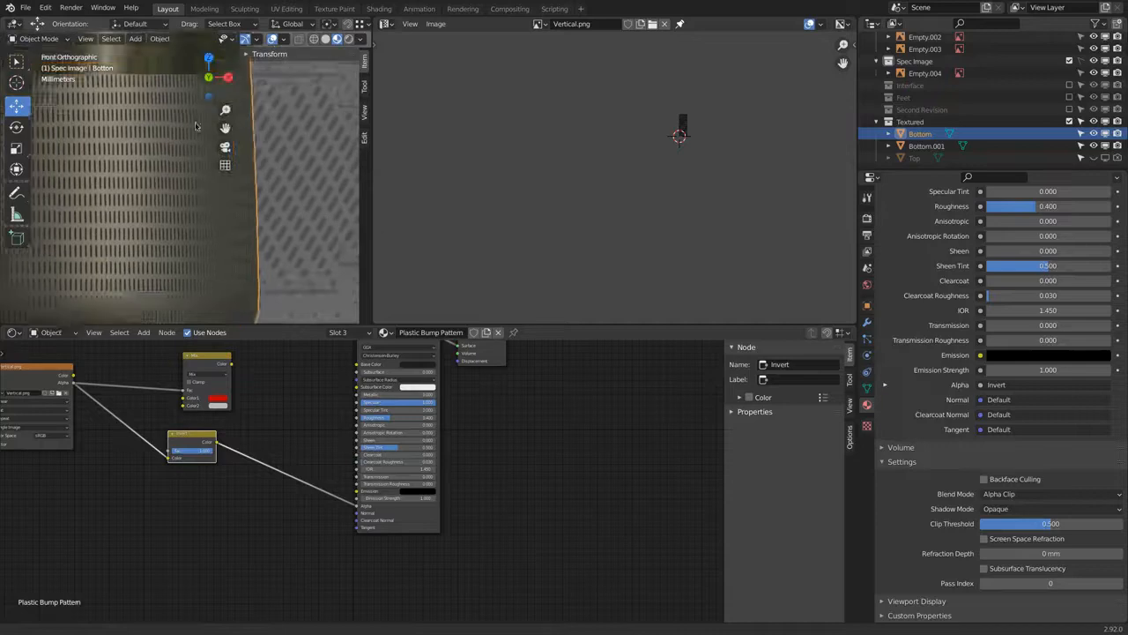
middle_click_drag(195, 127, 196, 80, "shift")
scroll(591, 134, "down", 4)
scroll(211, 132, "down", 5)
middle_click_drag(83, 172, 42, 209, "shift")
scroll(246, 233, "up", 5)
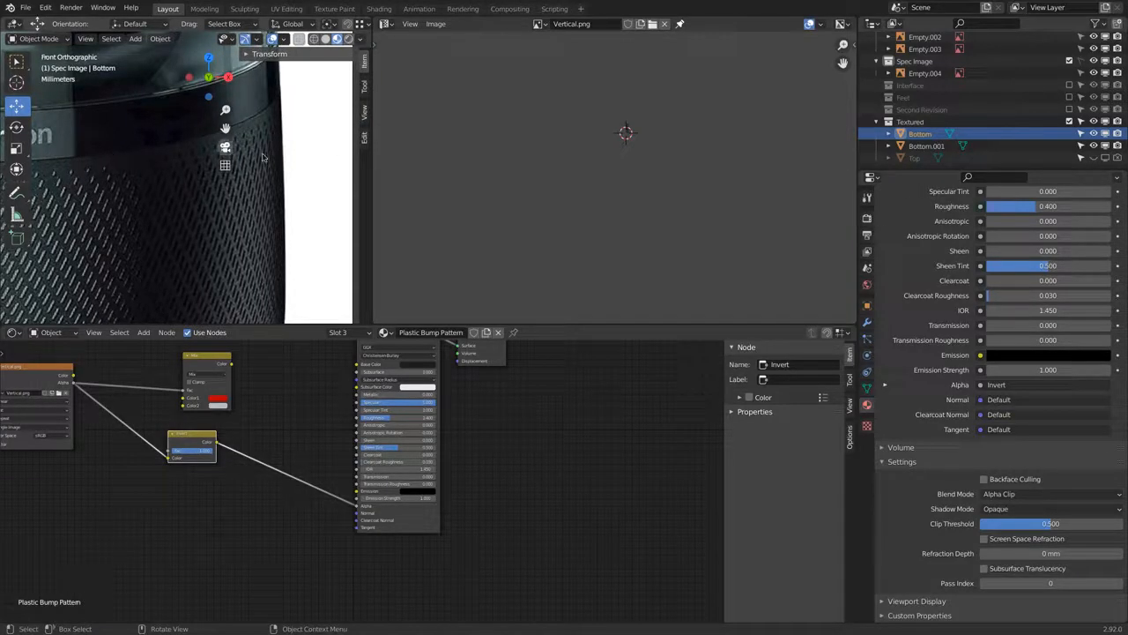
scroll(262, 157, "down", 4)
middle_click_drag(262, 156, 150, 154)
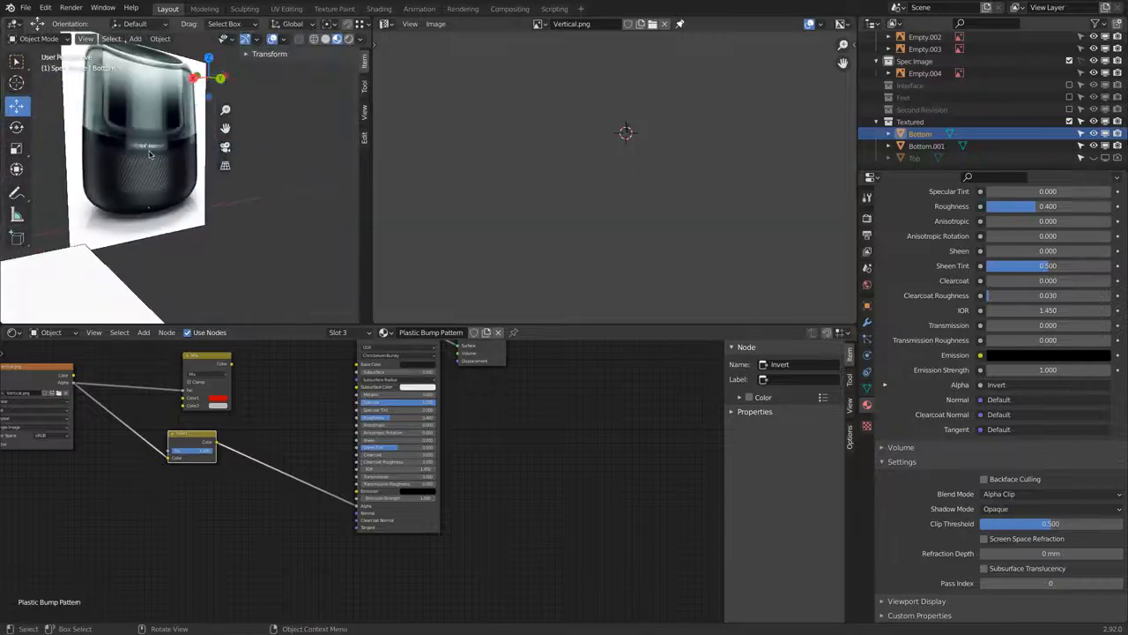
key("KP_1")
- In Edit Mode, add a single loop cut just below the band's upper edge, slid to a factor of about -0.228
scroll(190, 167, "down", 3)
middle_click_drag(297, 168, 84, 197, "shift")
scroll(180, 177, "up", 6)
mouse_move(179, 177)
middle_mouse_down("shift")
mouse_move(149, 168)
mouse_move(283, 187)
mouse_move(185, 192)
middle_mouse_up("shift")
scroll(149, 168, "up", 7)
key("Tab")
scroll(158, 181, "down", 2)
scroll(268, 192, "up", 6)
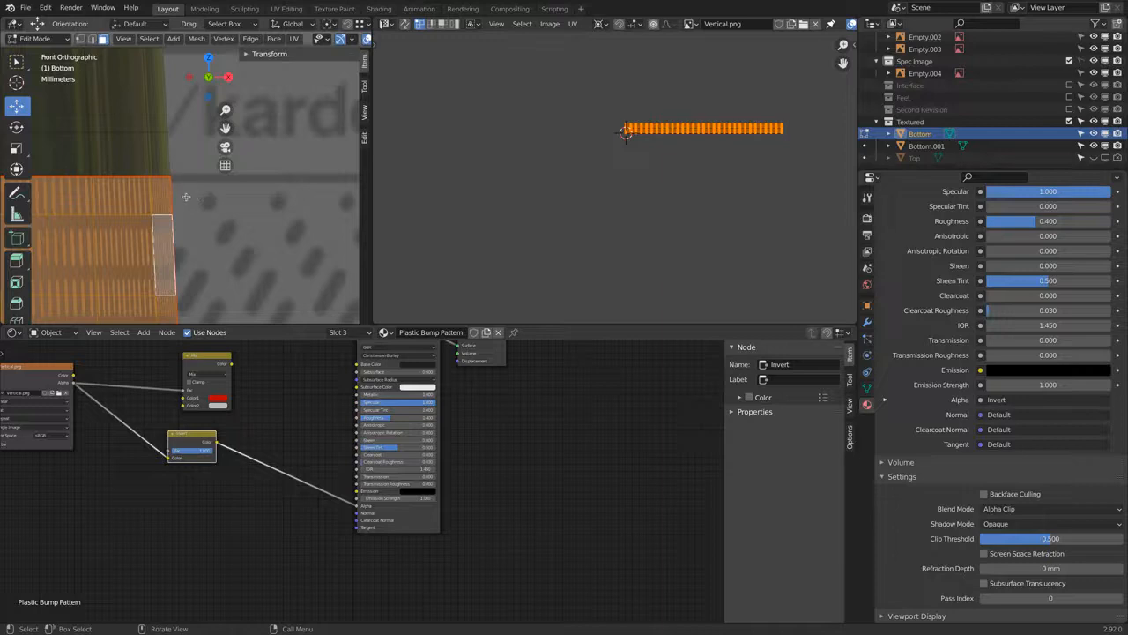
key("ctrl")
key("ctrl+r")
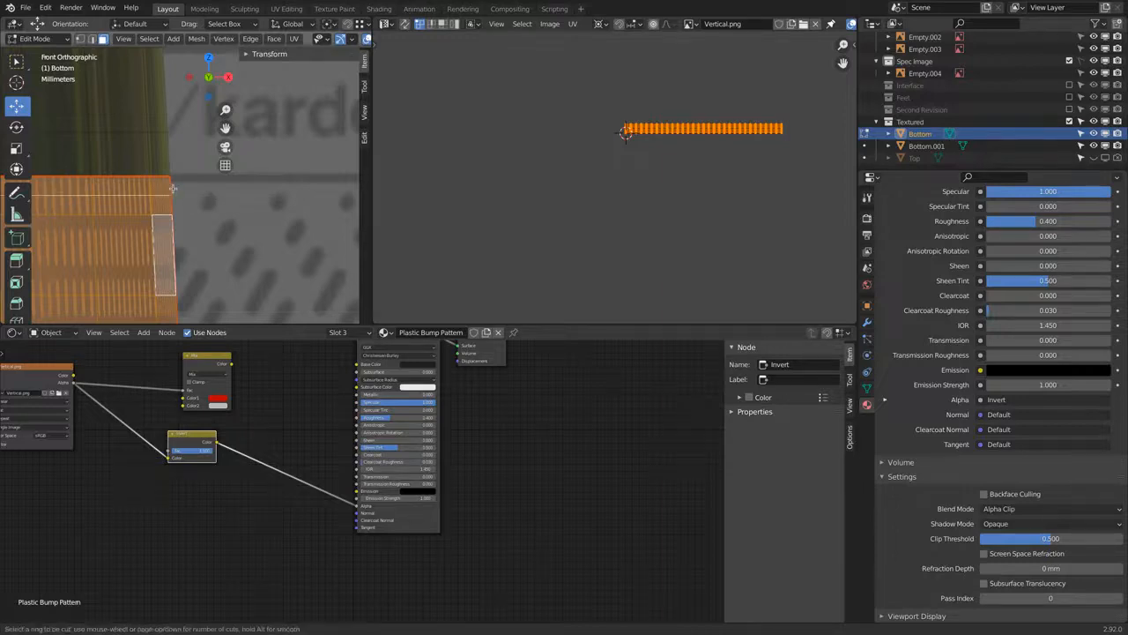
left_click(173, 189)
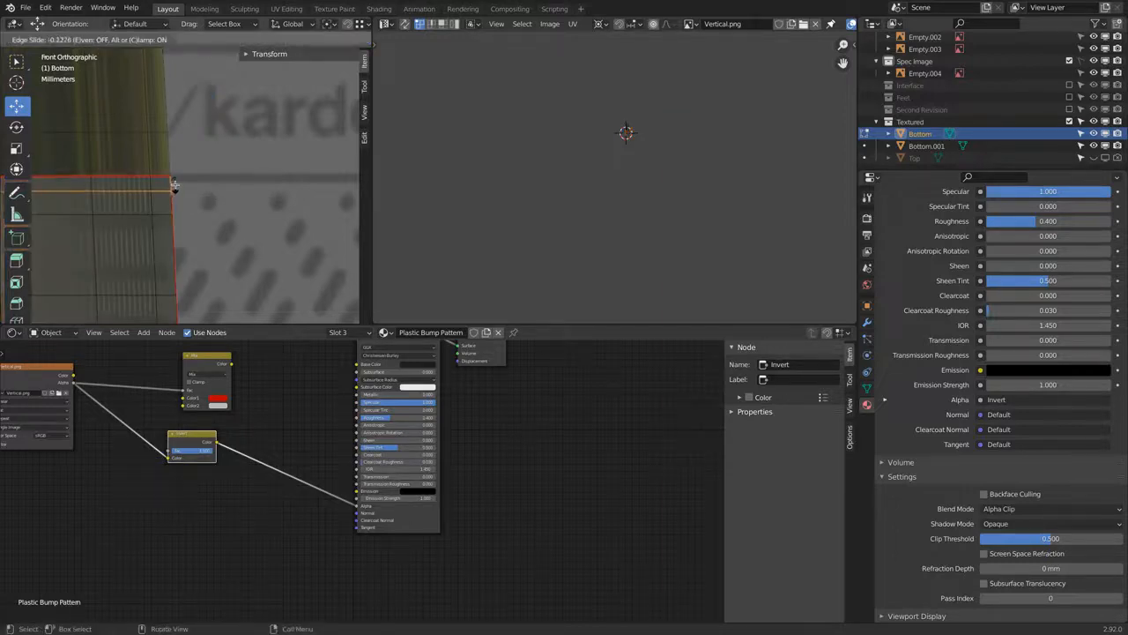
left_click(174, 185)
- Maximize the 3D viewport and mark the new edge loop as a seam
scroll(146, 191, "down", 2)
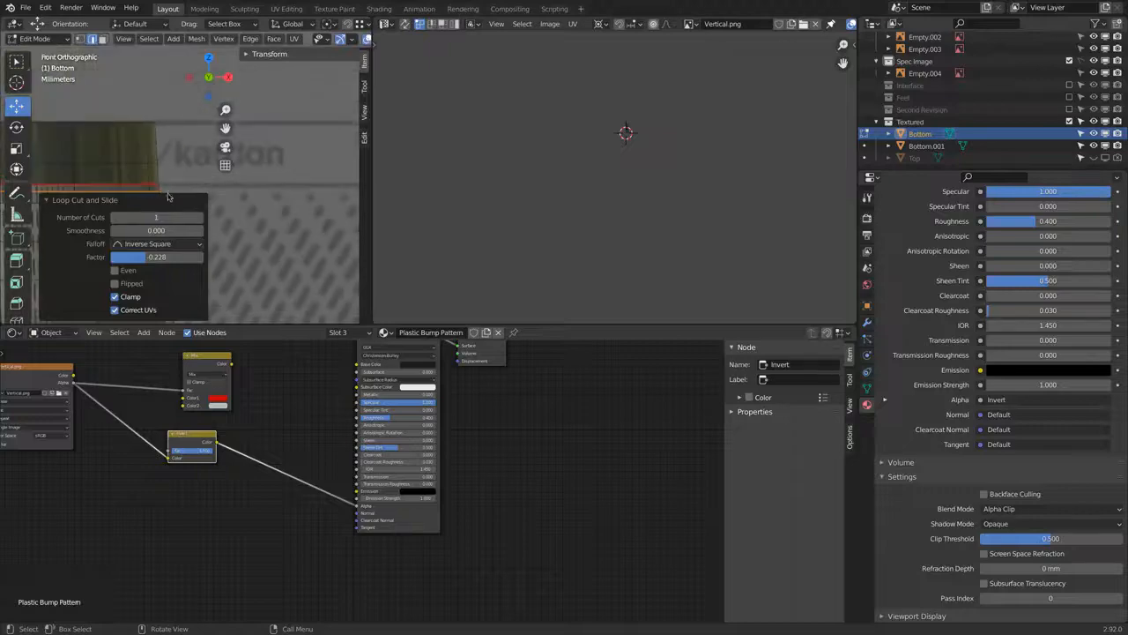
key("ctrl+space")
middle_click_drag(305, 179, 343, 229)
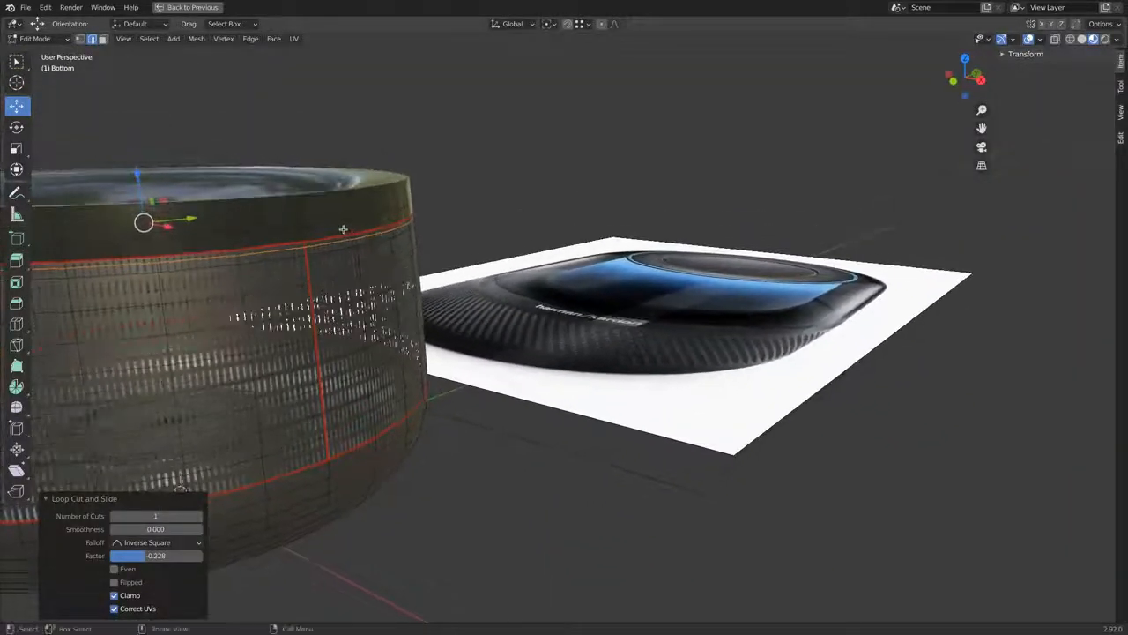
key("ctrl+e")
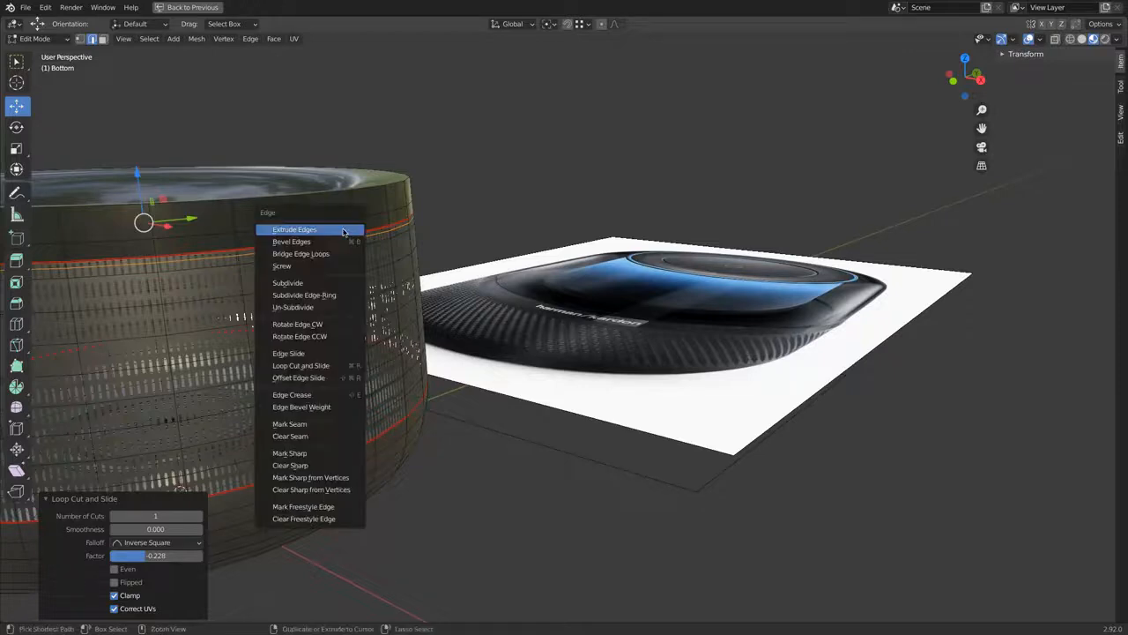
left_click(333, 421)
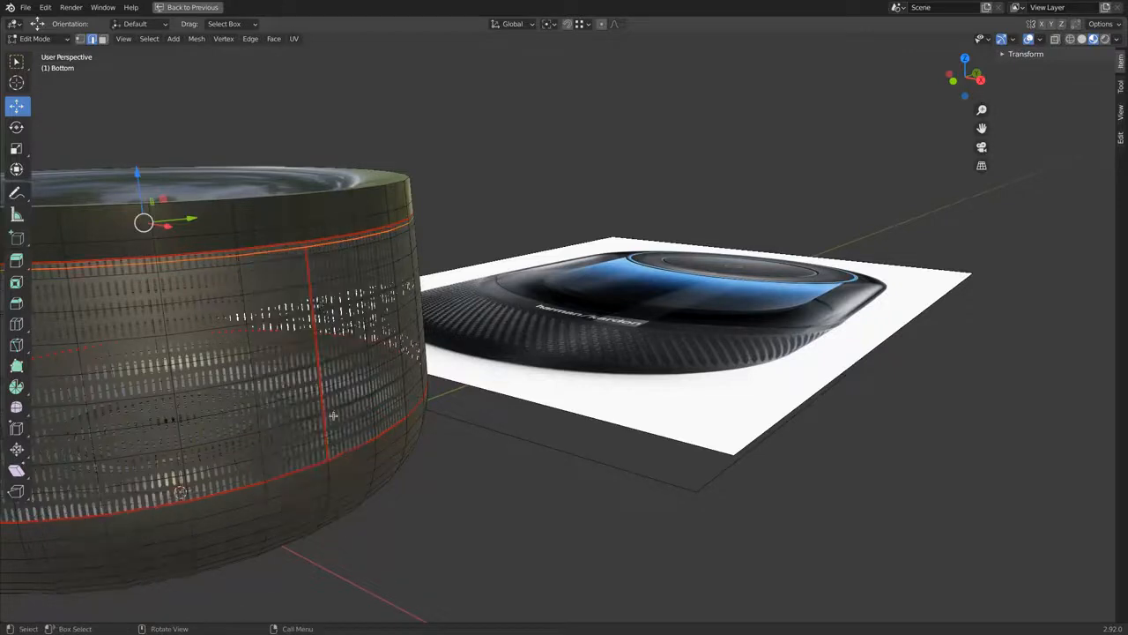
- Clear the seams from the short vertical edge above the new loop and from the band's original upper edge loop
scroll(288, 245, "up", 4)
left_click(331, 248)
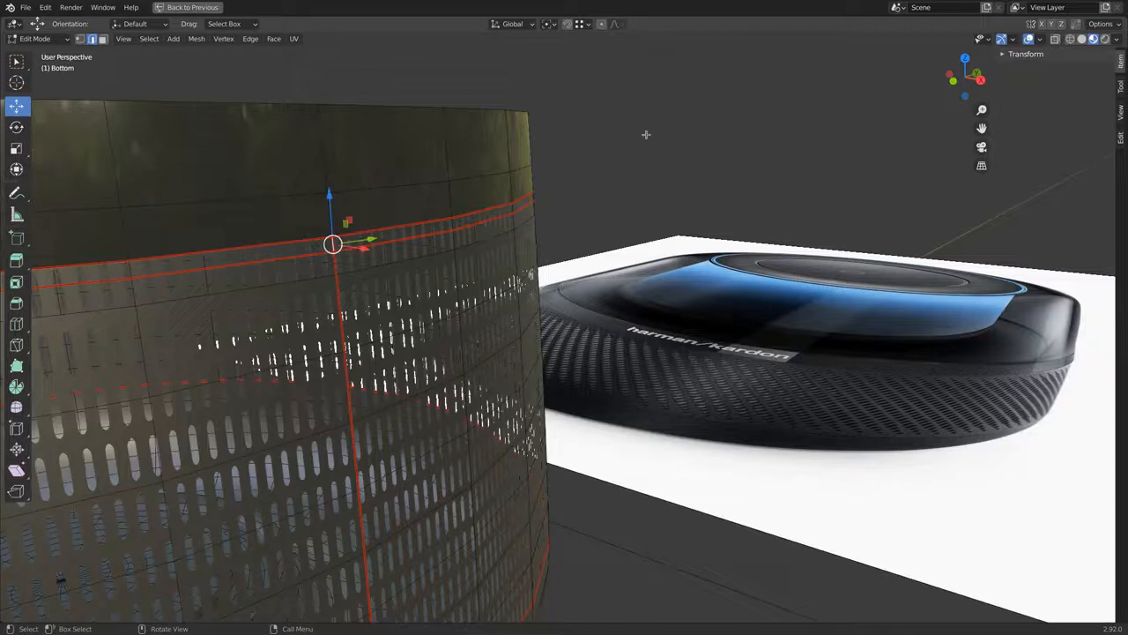
key("ctrl+e")
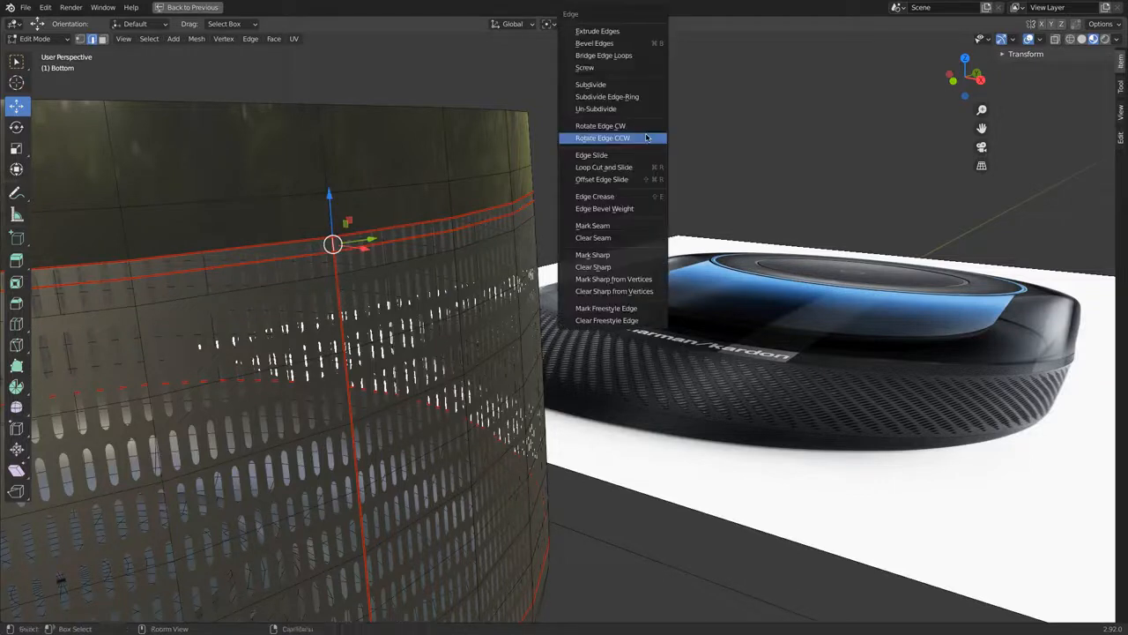
left_click(619, 238)
left_click(415, 225, "ctrl")
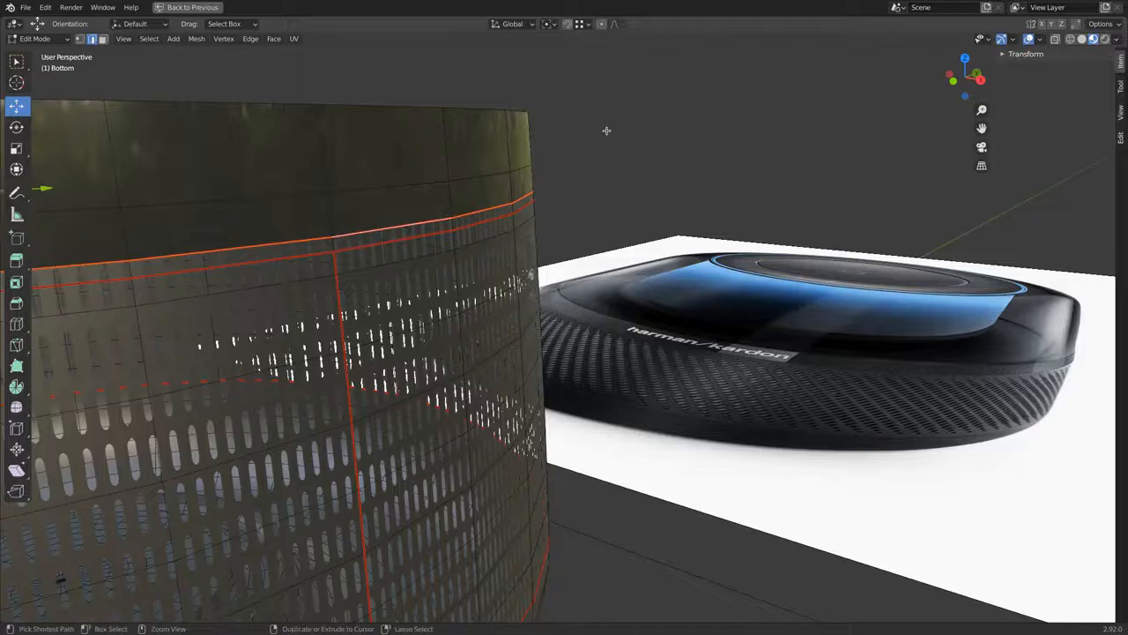
key("ctrl+e")
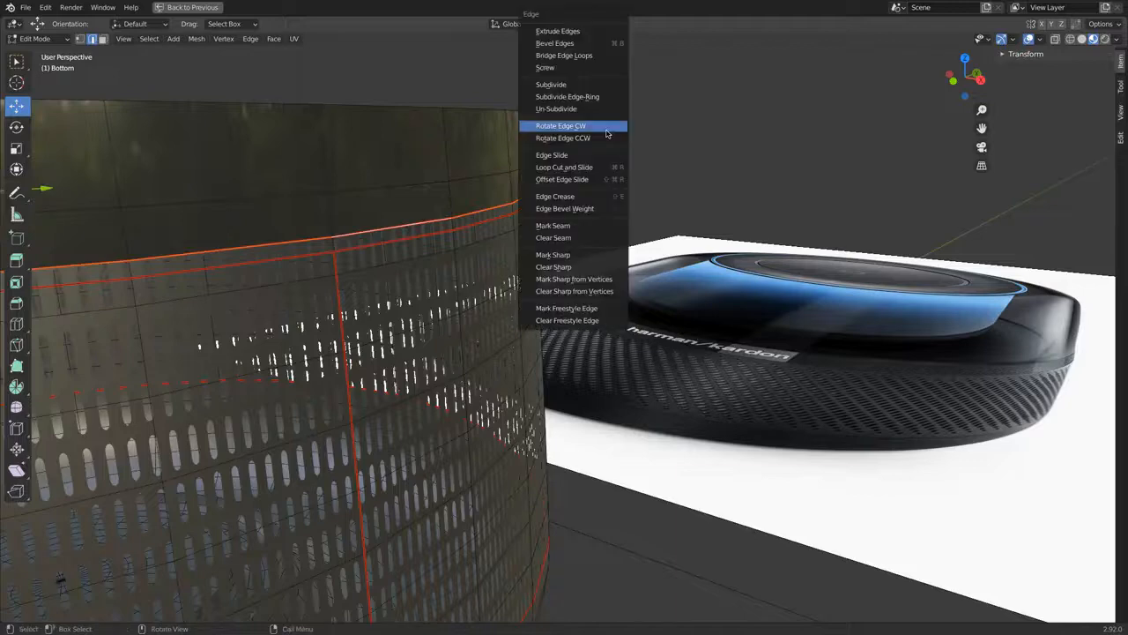
left_click(573, 239)
- Select the narrow face ring above the new seam and assign the Plastic Bump material to it
scroll(480, 211, "down", 3)
middle_click_drag(374, 176, 322, 178)
scroll(384, 174, "up", 3)
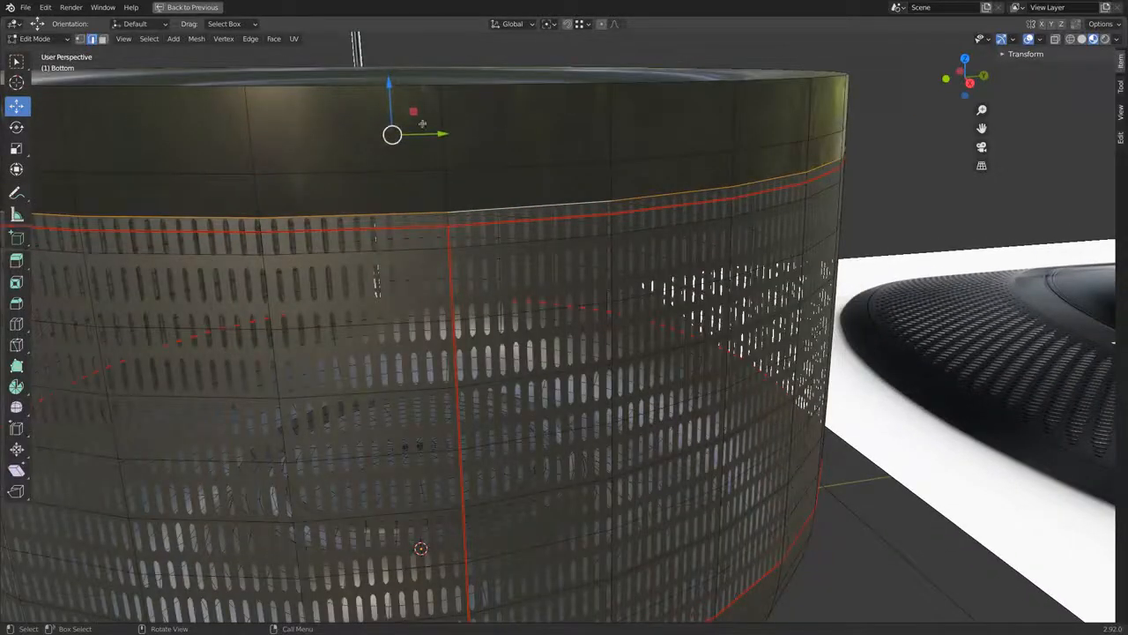
left_click(103, 40)
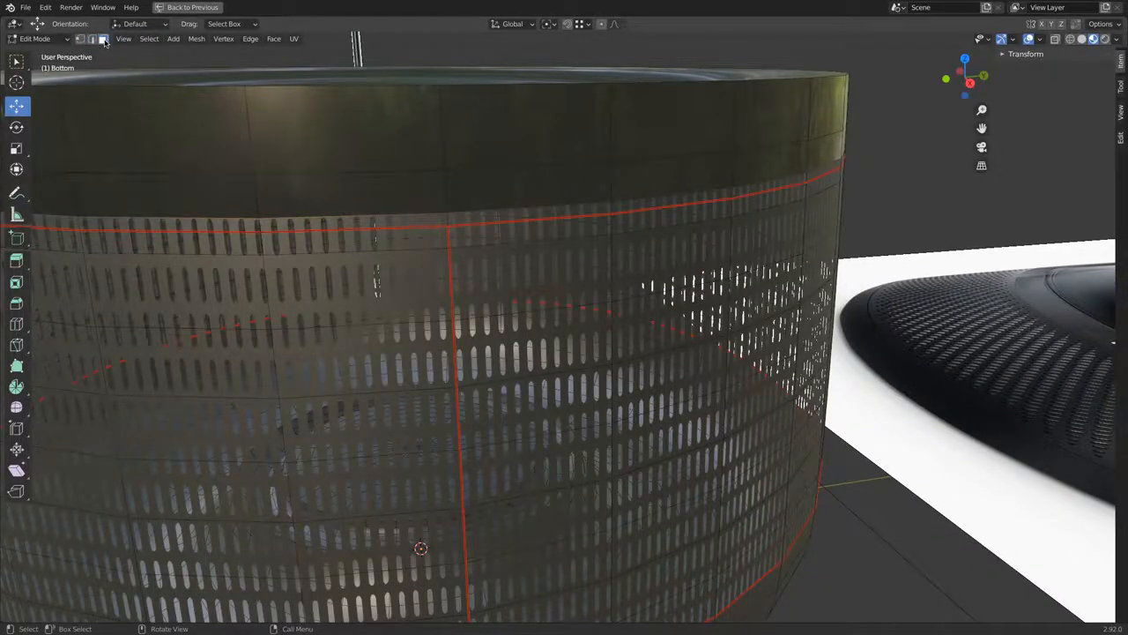
left_click(447, 217, "alt")
scroll(448, 217, "down", 5)
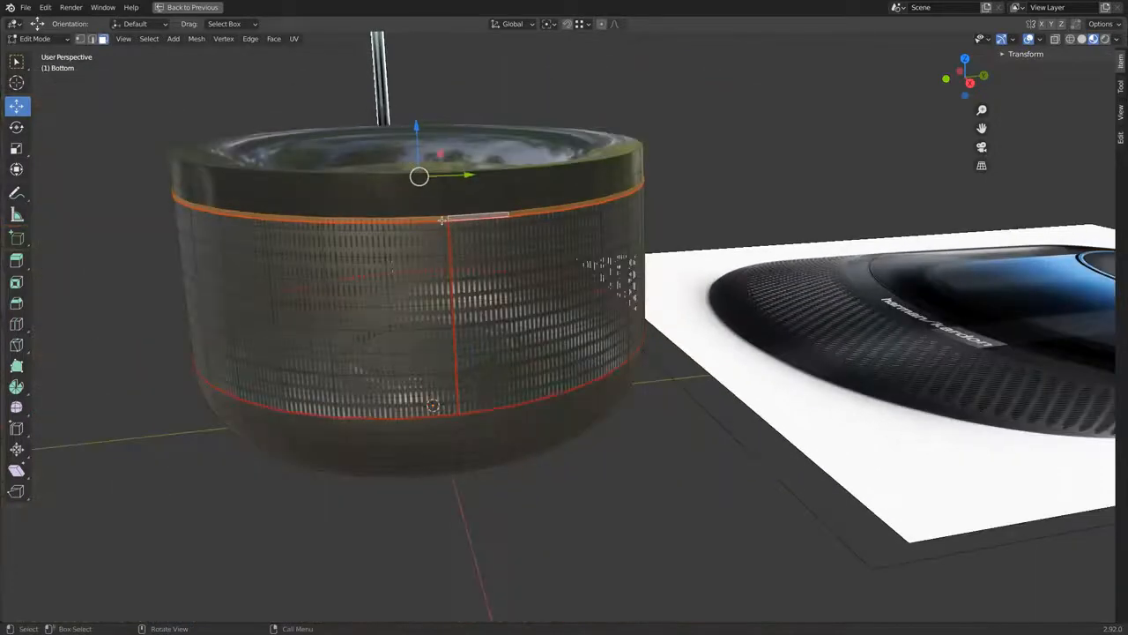
key("ctrl+space")
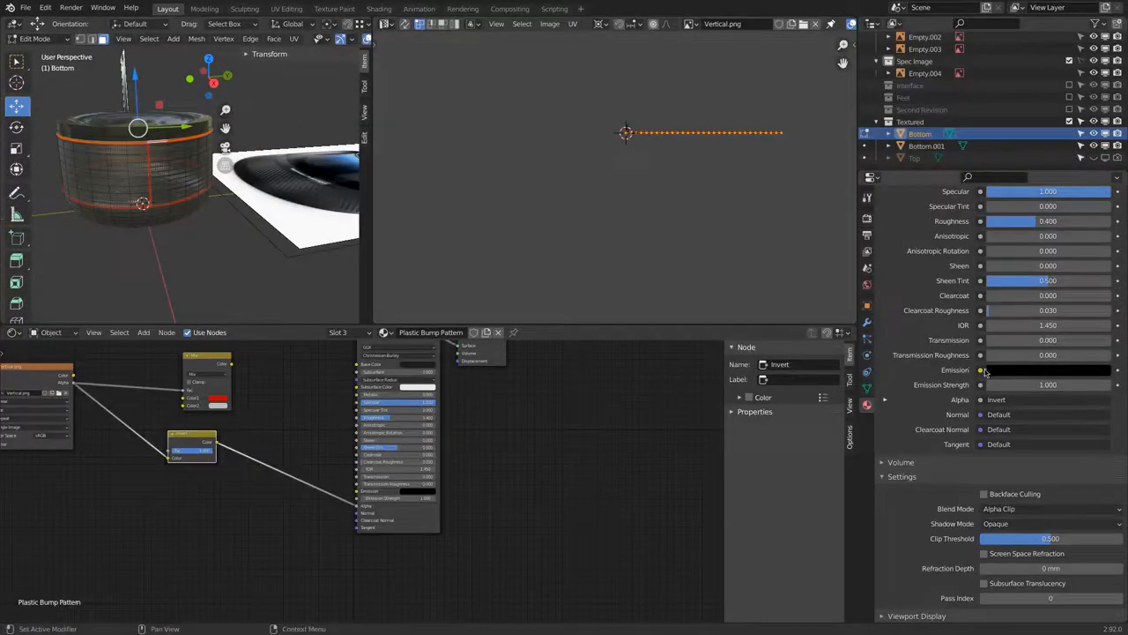
scroll(956, 244, "up", 8)
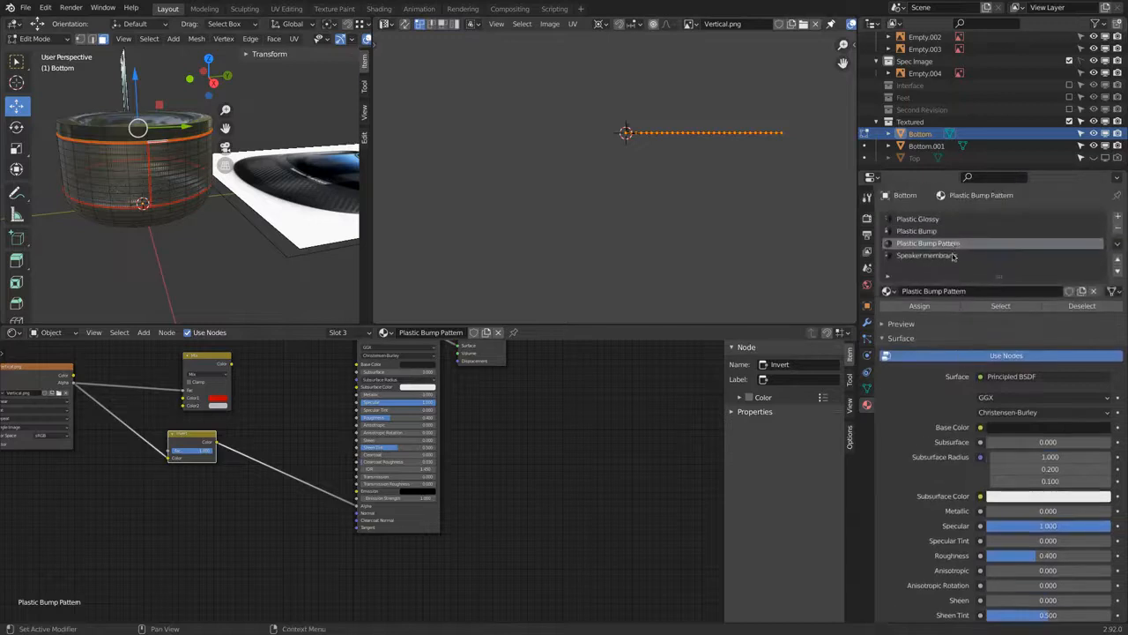
left_click(942, 232)
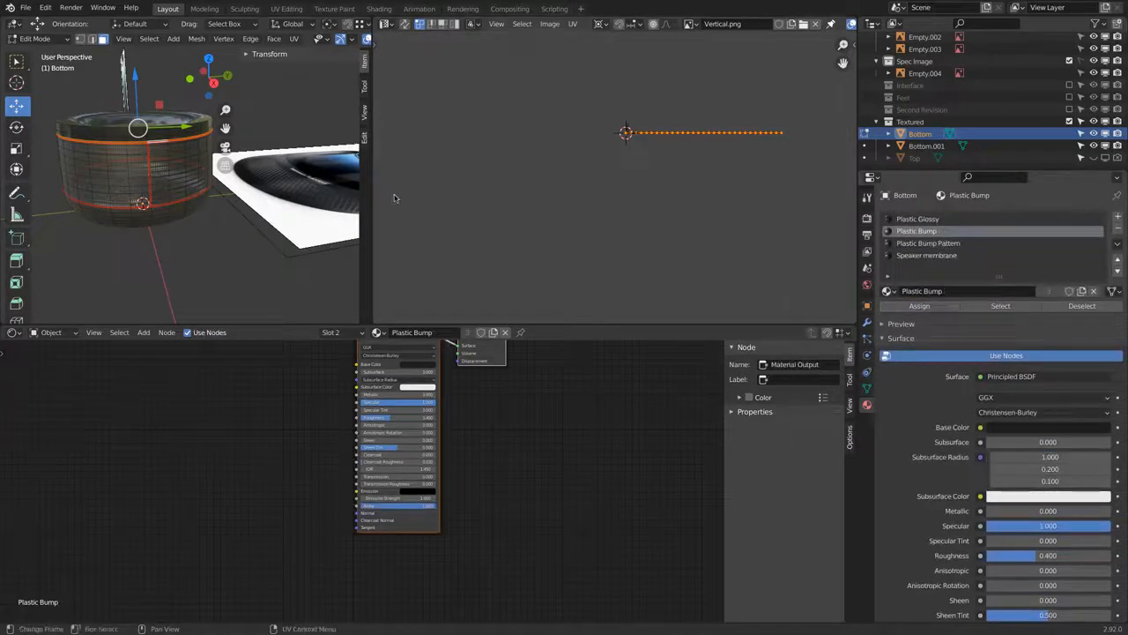
- Inspect the pattern's upper border up close in Object Mode
scroll(228, 163, "up", 3)
middle_click_drag(227, 163, 283, 194, "shift")
scroll(185, 192, "up", 3)
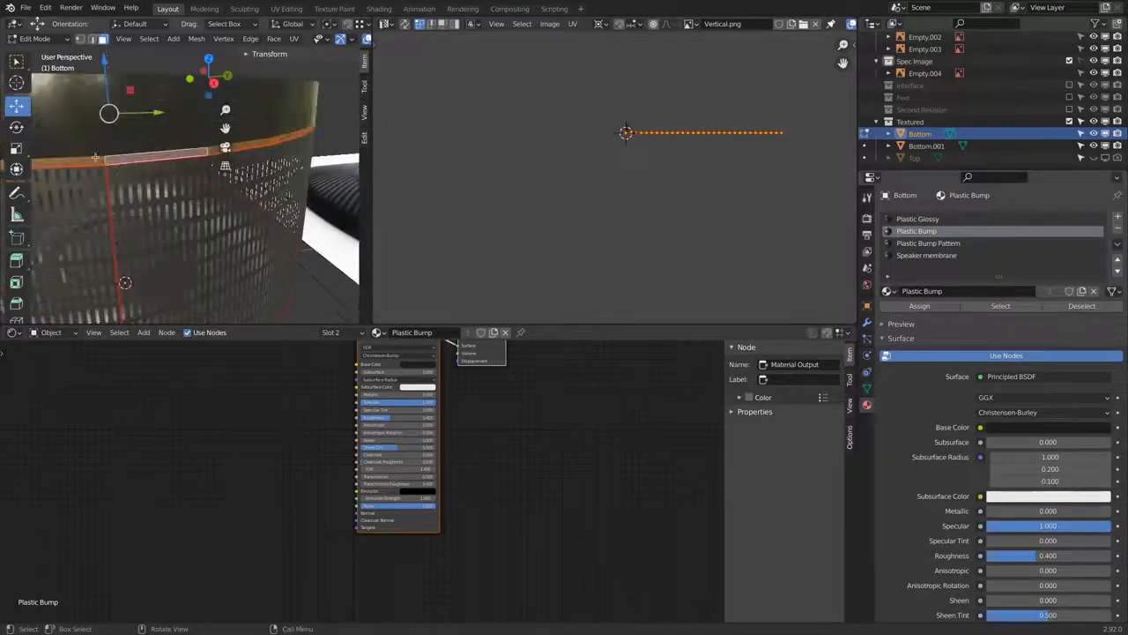
key("Tab")
key("Tab")
key("Tab")
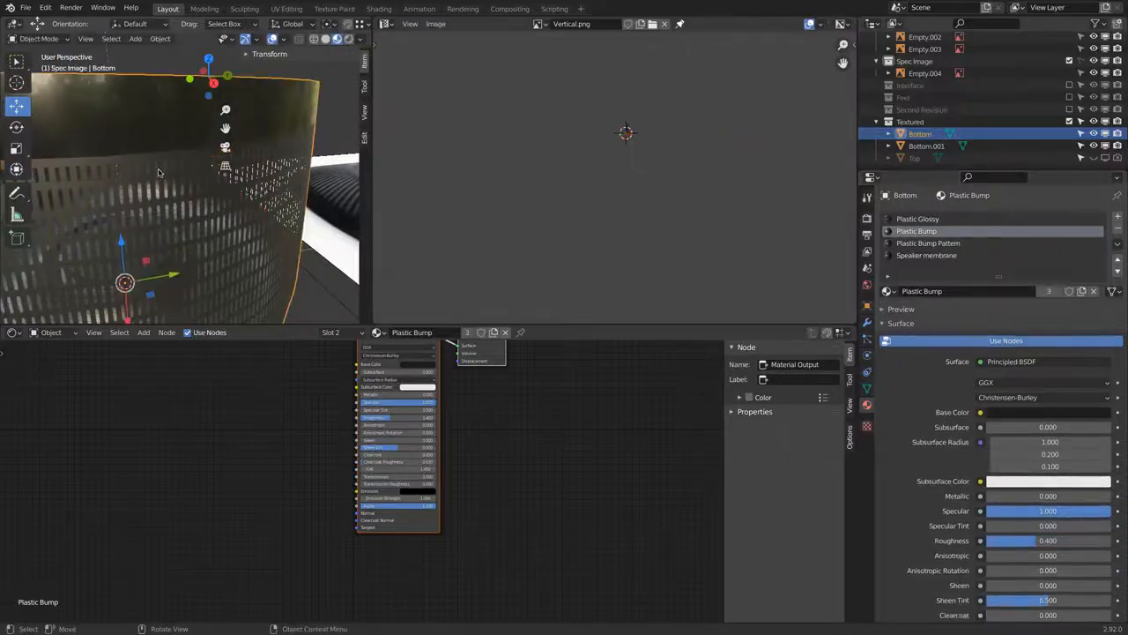
- Enter Edit Mode on the Bottom and select all linked faces of the perforated band, delimited by seam
key("Tab")
scroll(159, 170, "down", 2)
middle_click_drag(158, 170, 187, 238, "shift")
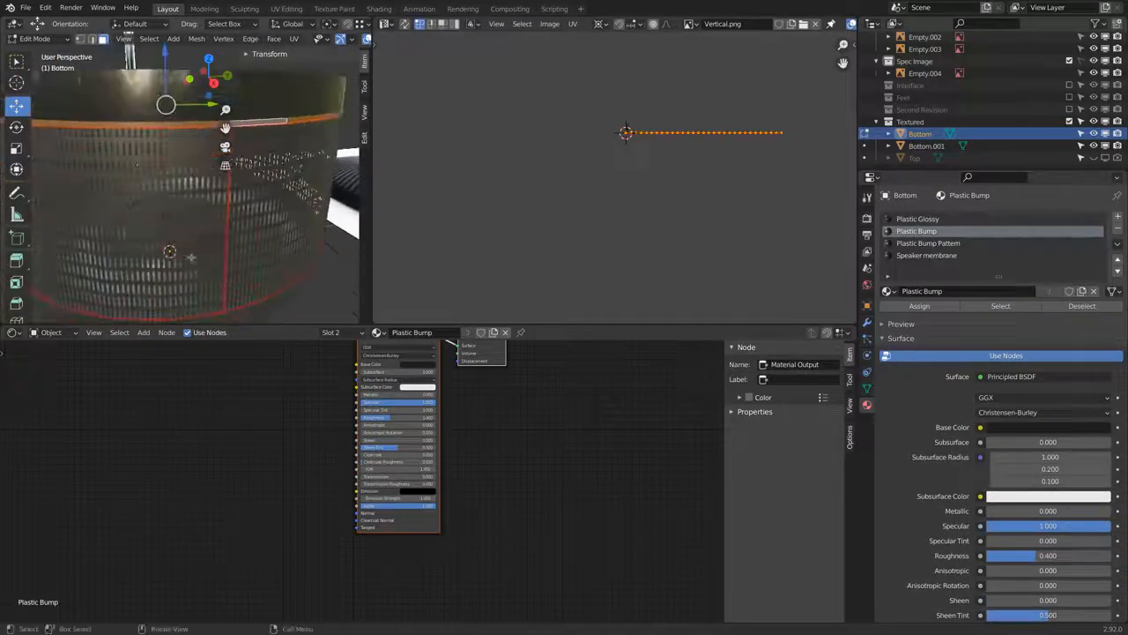
left_click(197, 306)
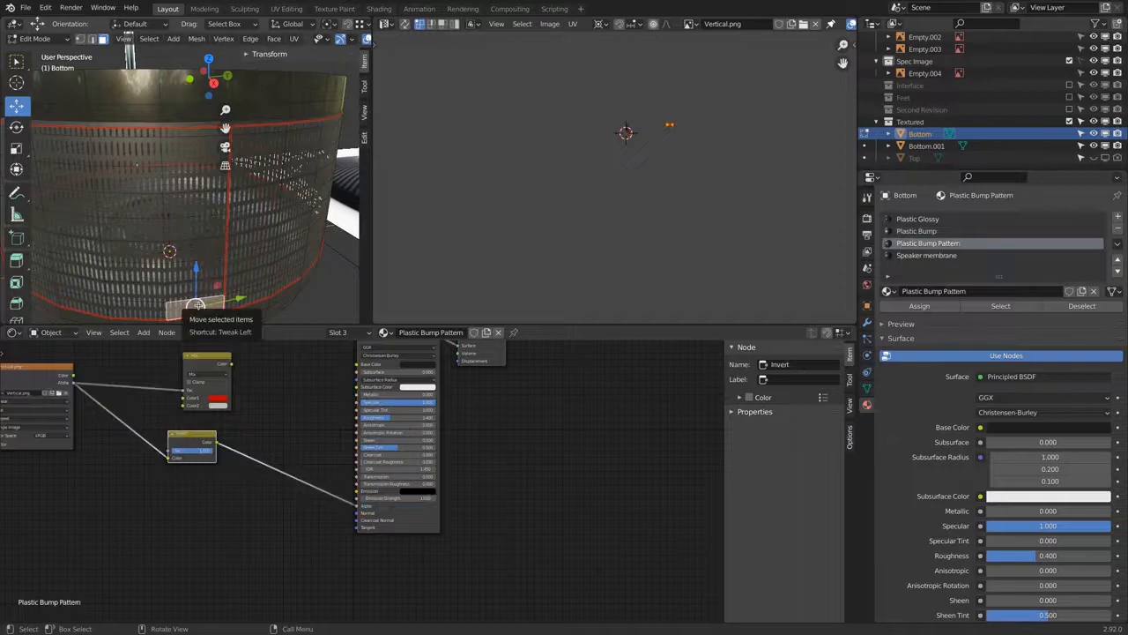
key("l")
scroll(224, 170, "down", 3)
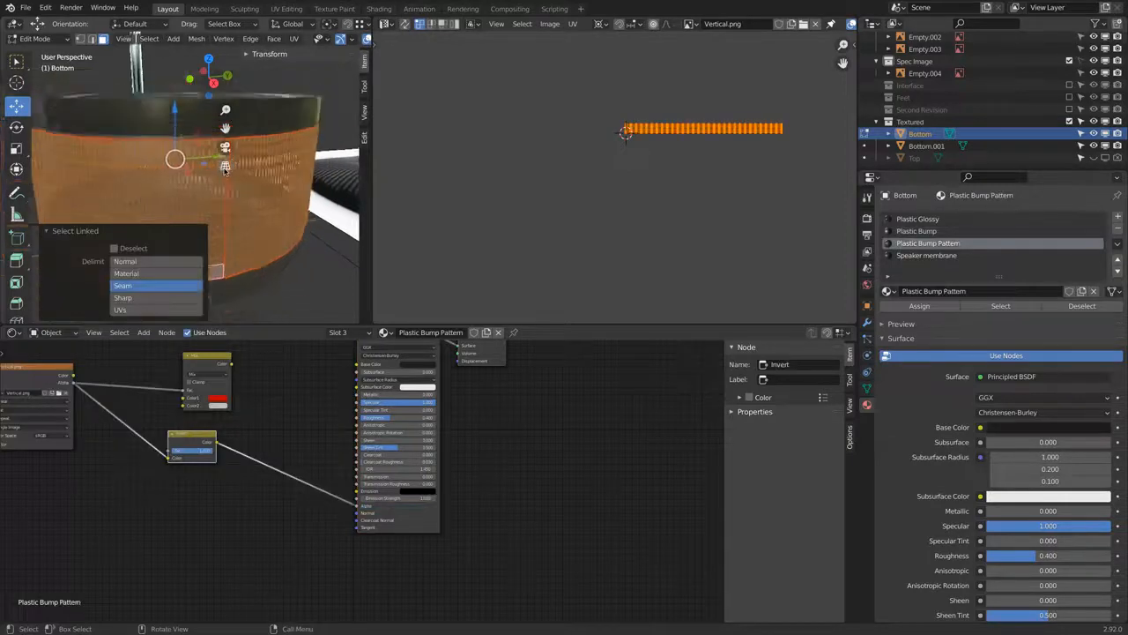
- Unwrap the selected band from the front orthographic view with Cylinder Projection
key("KP_1")
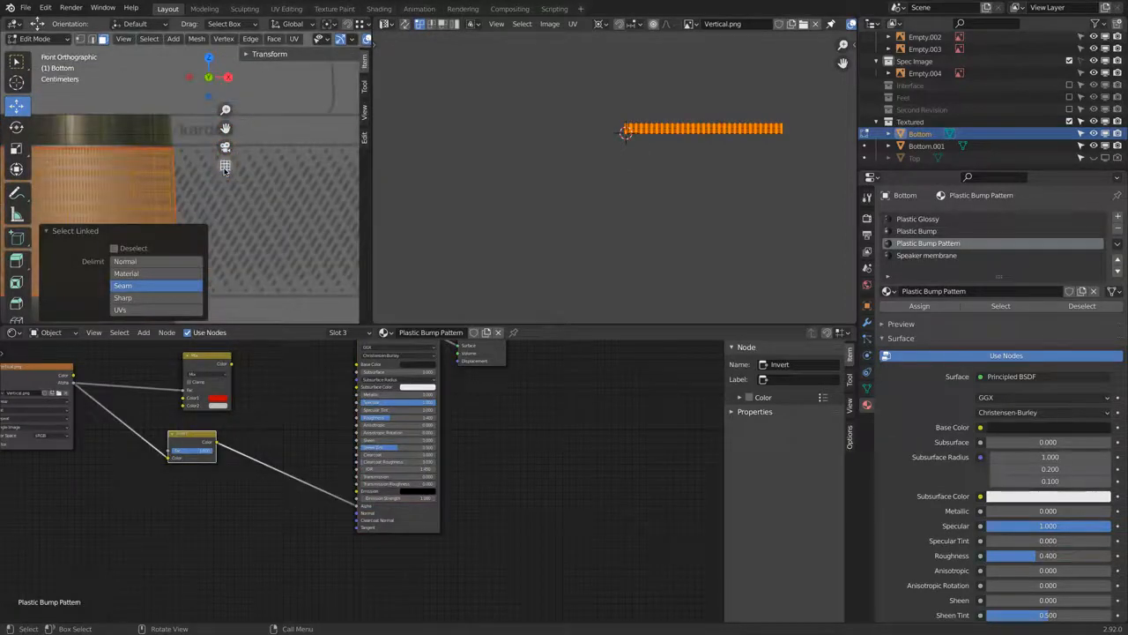
scroll(149, 141, "up", 3)
middle_click_drag(144, 131, 176, 165, "shift")
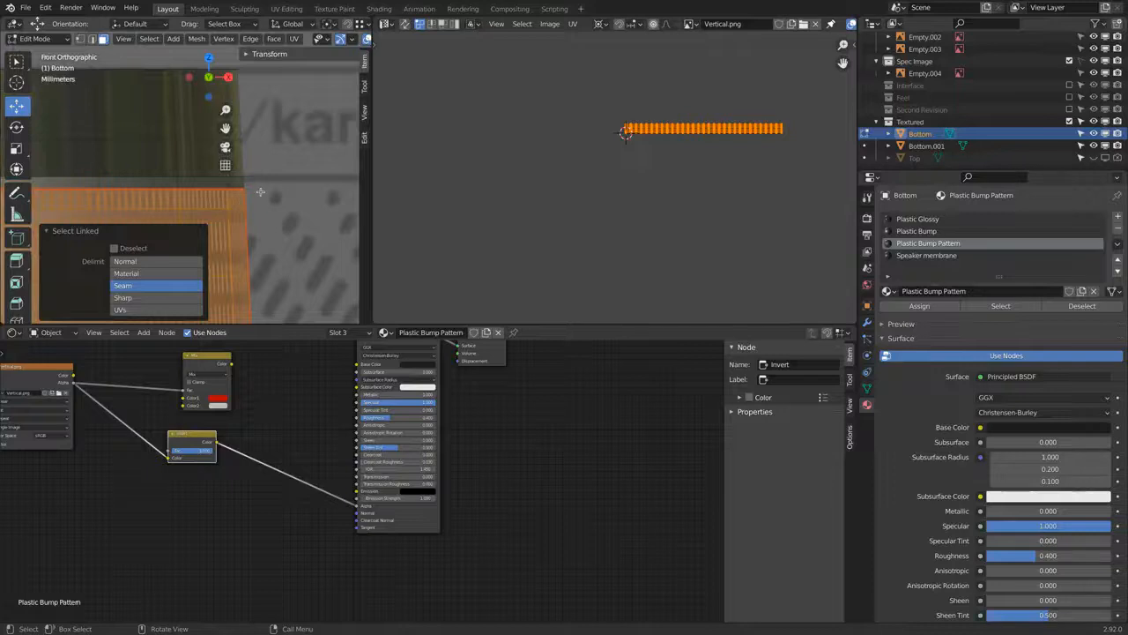
key("u")
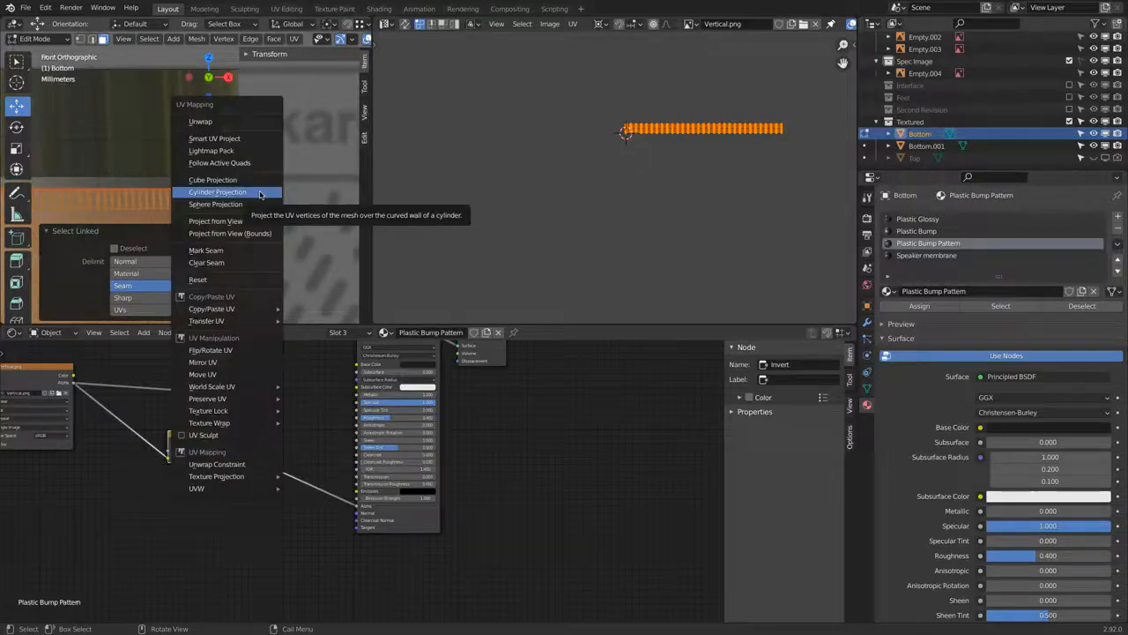
scroll(604, 189, "up", 8)
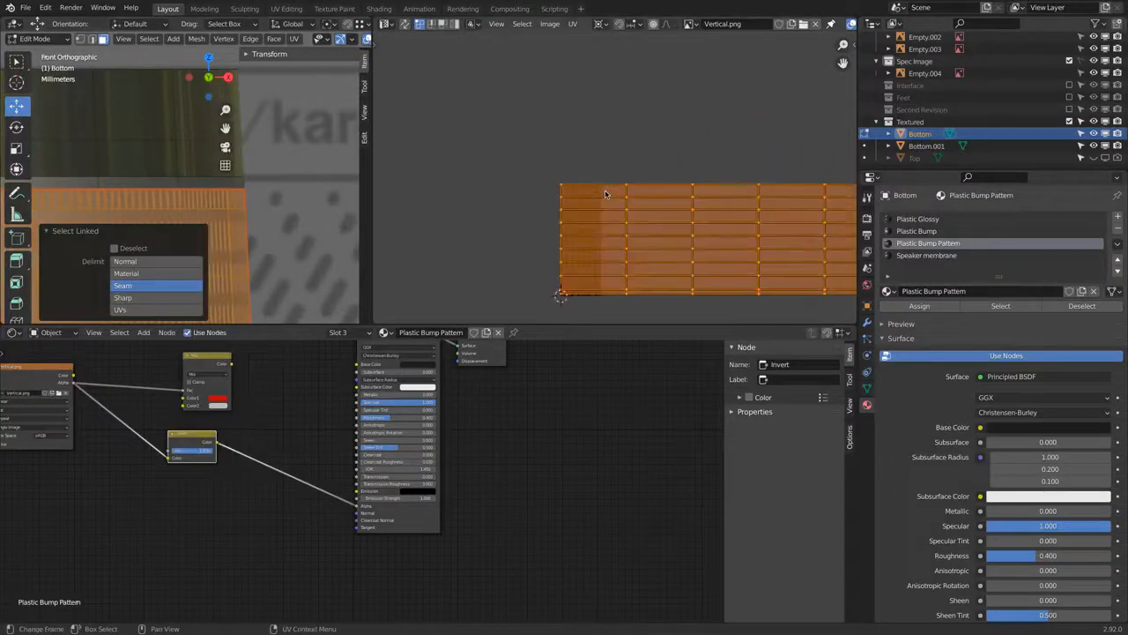
scroll(605, 189, "up", 1)
middle_click_drag(553, 242, 581, 122)
scroll(563, 235, "up", 2)
scroll(564, 242, "down", 2)
key("u")
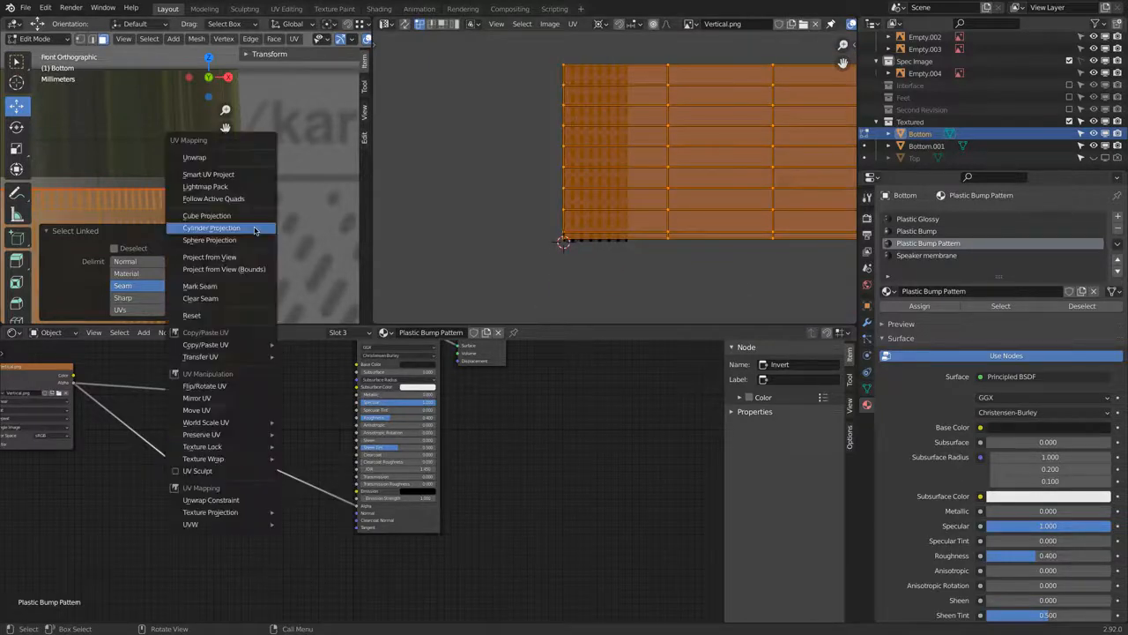
left_click(255, 228)
- Set the UV pivot so scaling works from the island's own centre, and enlarge the projected band well beyond the Vertical.png image width
key("s")
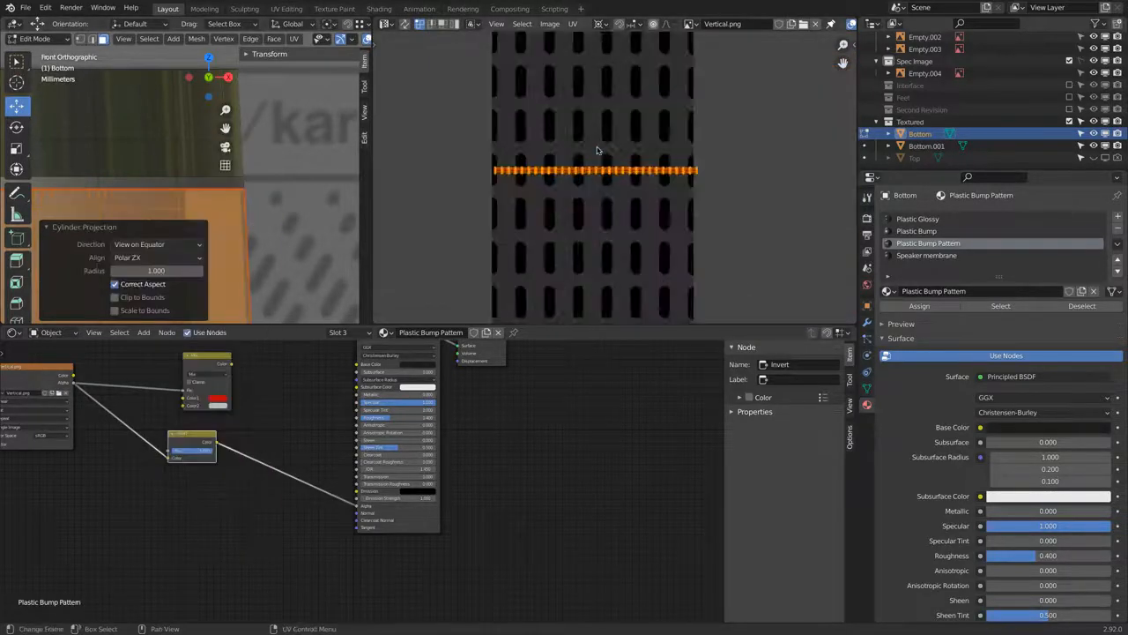
right_click(632, 142)
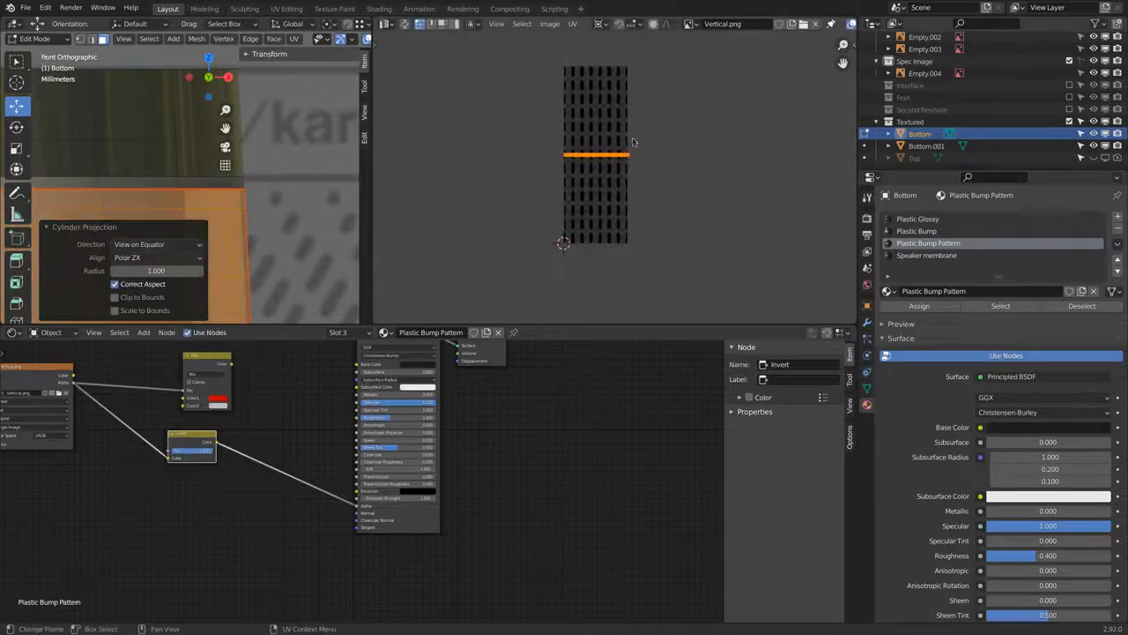
left_click(601, 25)
left_click(624, 37)
key("s")
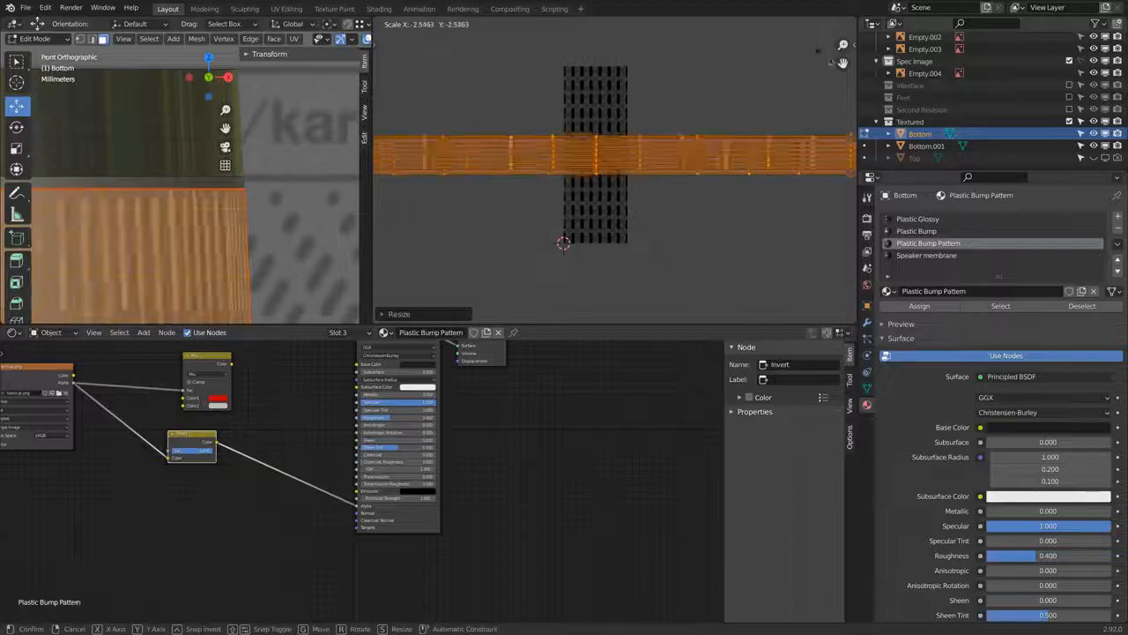
left_click(705, 84)
- Move the UV island so its lower-left corner sits on the lower-left corner of the Vertical.png image
key("g")
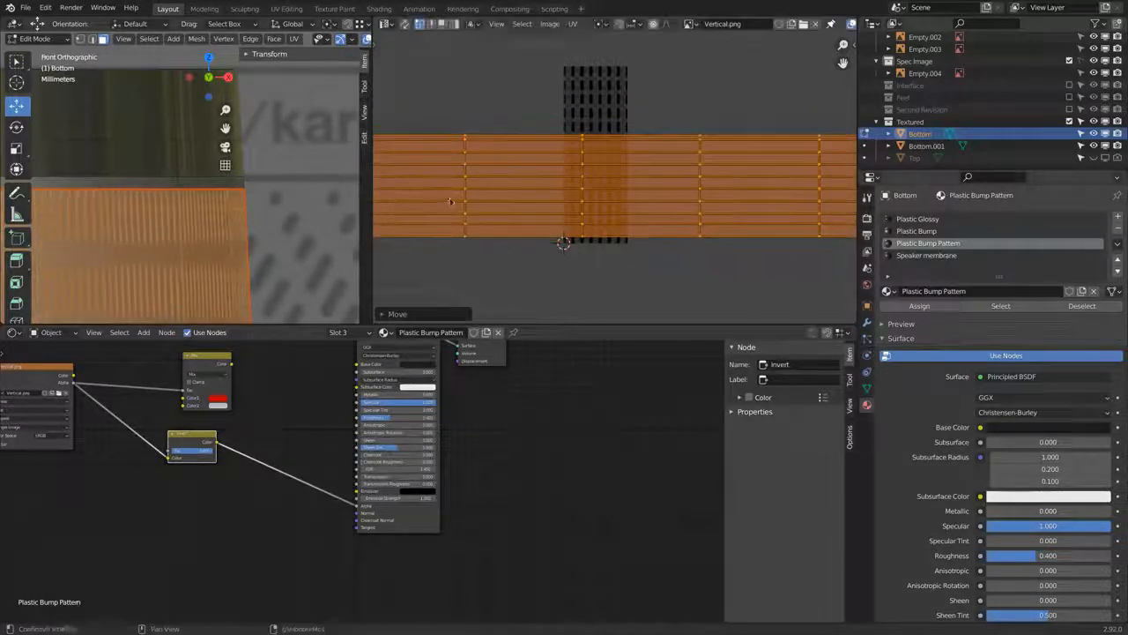
left_click(511, 197)
scroll(576, 257, "up", 10)
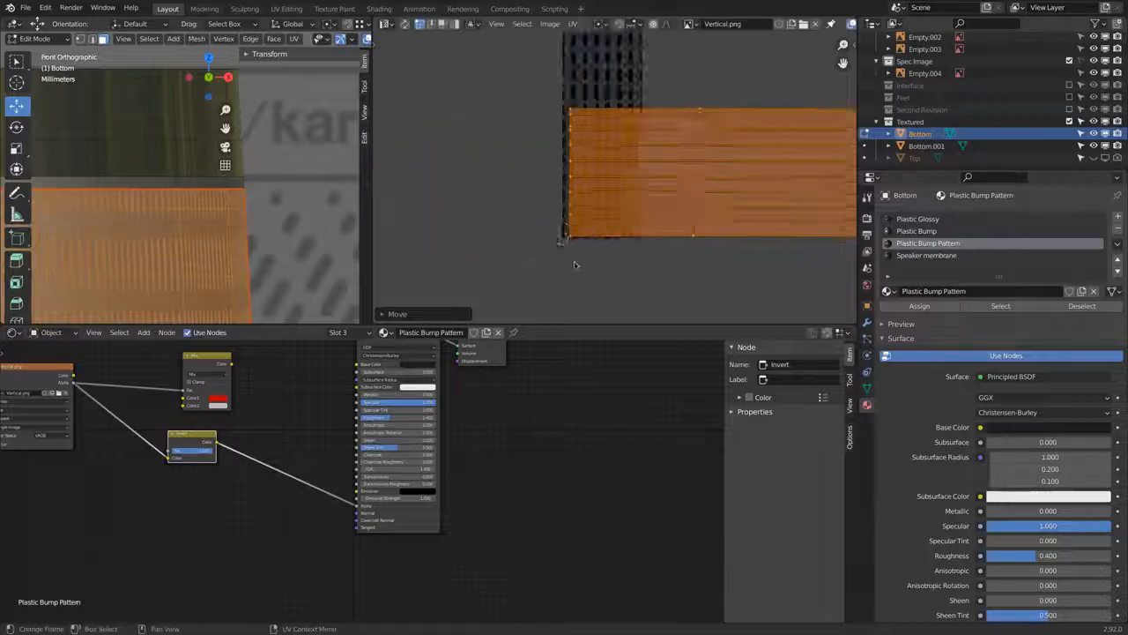
middle_click_drag(542, 158, 659, 241)
scroll(686, 167, "up", 2)
key("g")
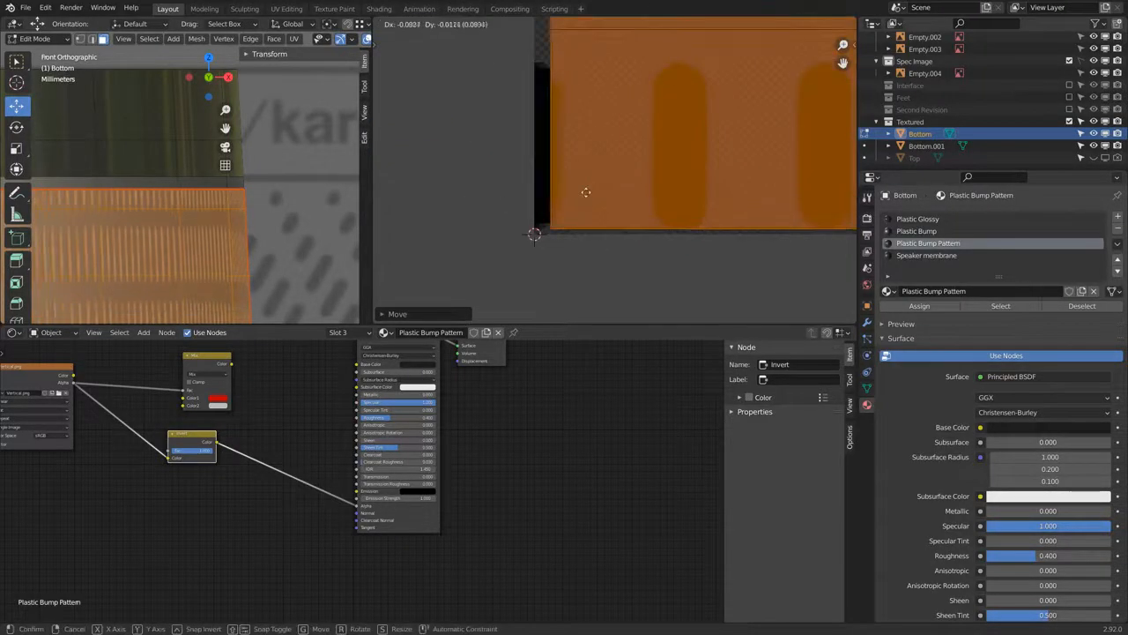
left_click(571, 203)
- Change the UV pivot to the 2D cursor and scale the island until its upper edge meets the top of the Vertical.png pattern
scroll(570, 200, "down", 6)
scroll(571, 189, "down", 7)
middle_click_drag(551, 106, 568, 268, "shift")
scroll(549, 204, "up", 4)
key("s")
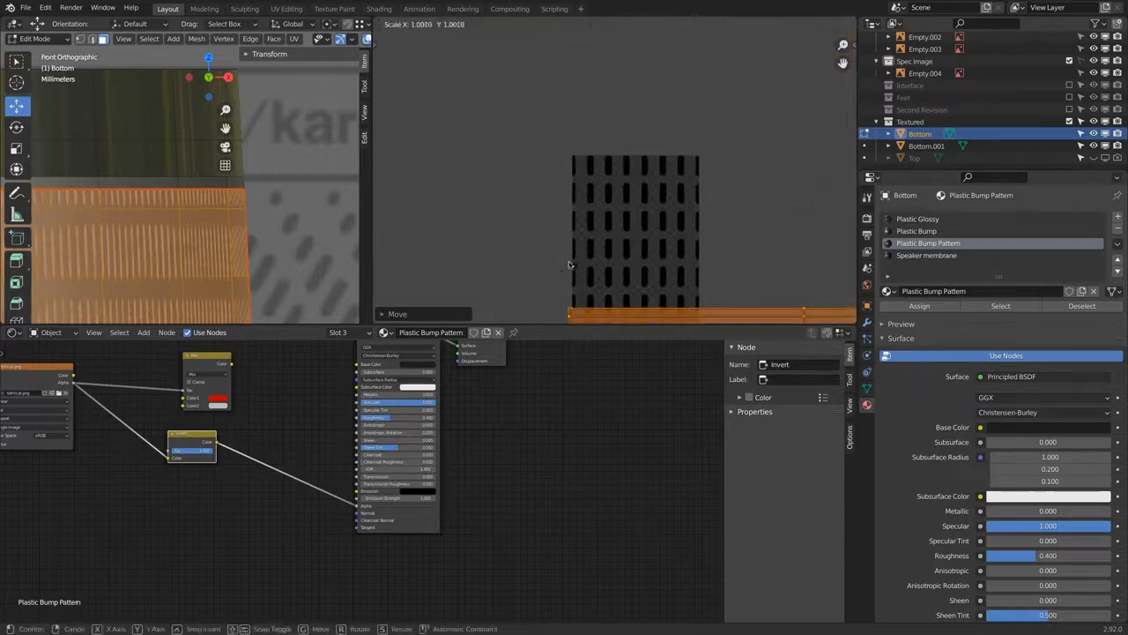
left_click(559, 146)
scroll(558, 145, "down", 4)
left_click(605, 24)
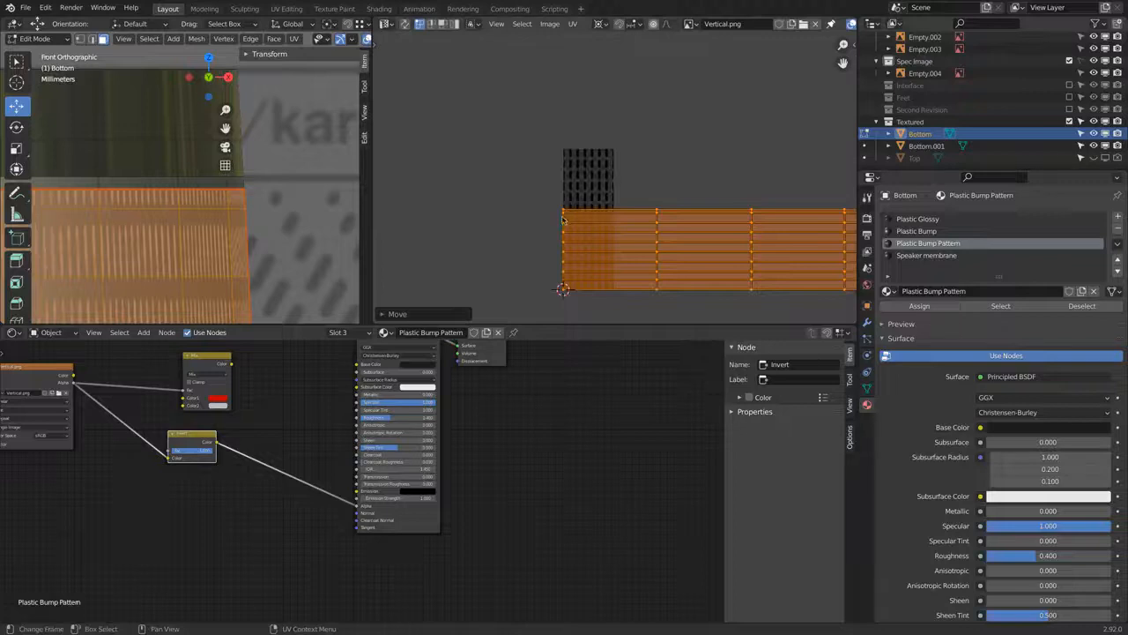
key("s")
left_click(532, 167)
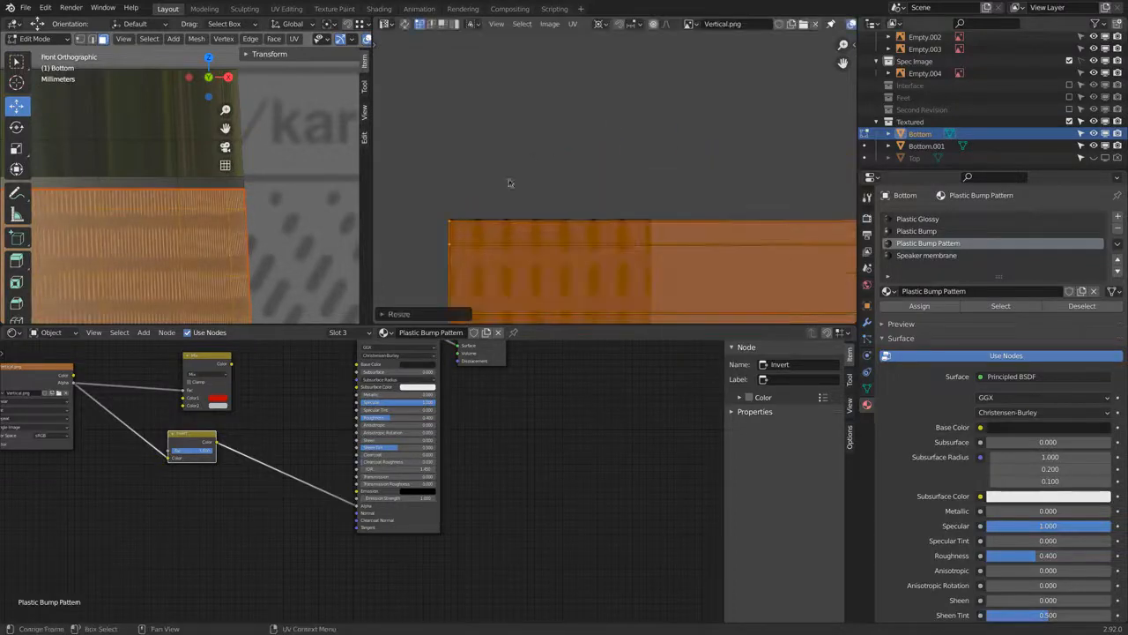
key("s")
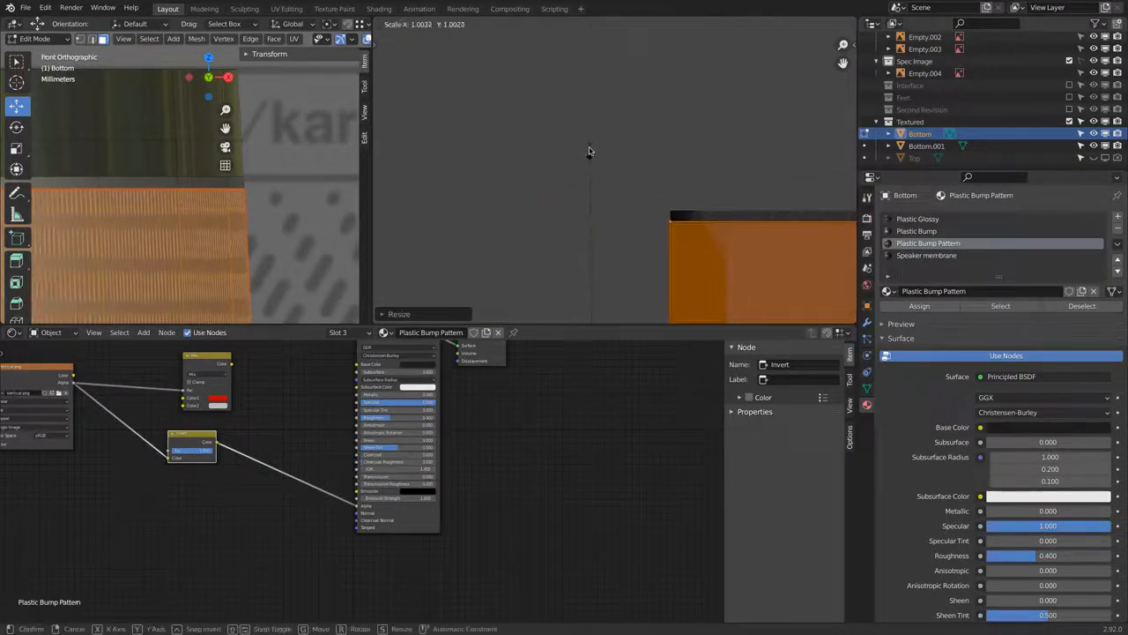
left_click(589, 150)
- Check the stretched perforations on the band, and scale the UV island along X to roughly half its width
key("Tab")
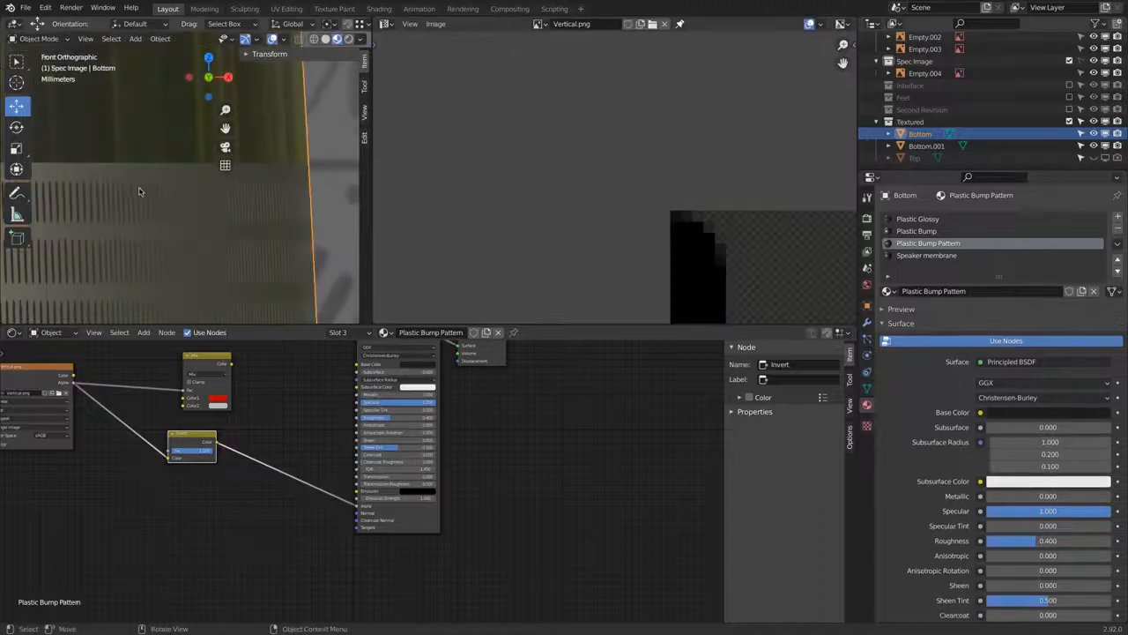
middle_click_drag(143, 191, 308, 209)
key("Tab")
scroll(673, 227, "down", 10)
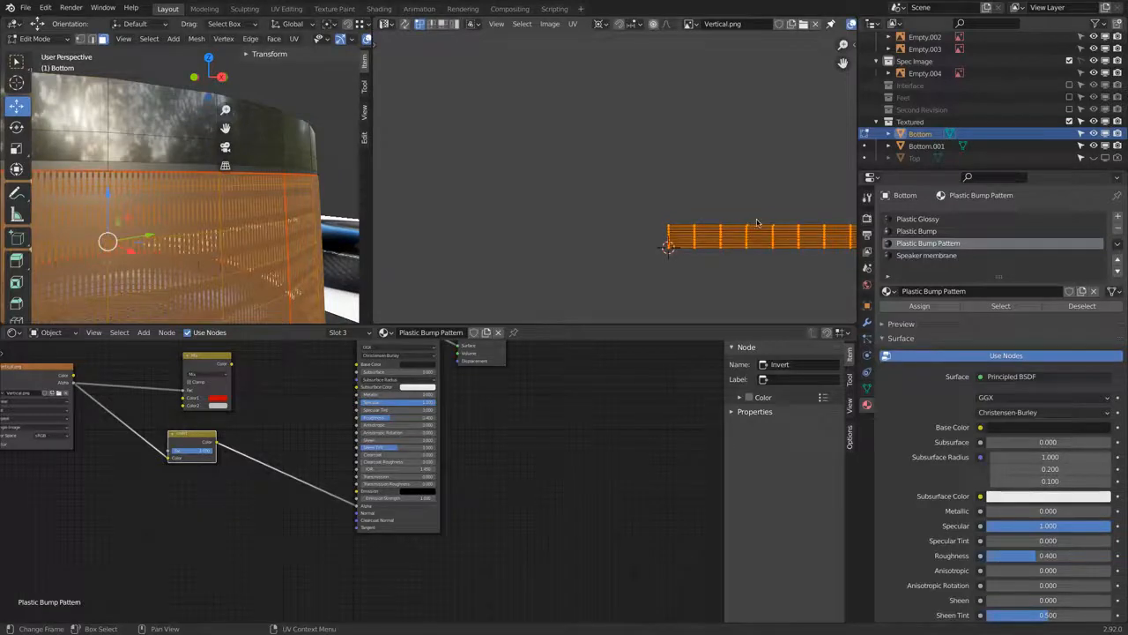
key("s")
key("x")
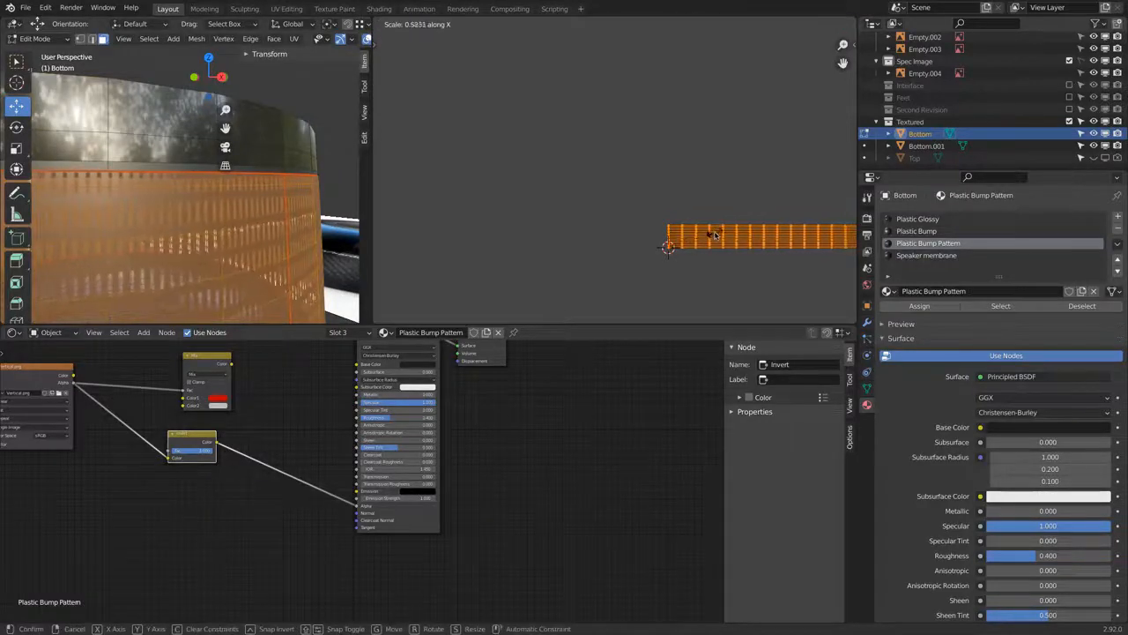
left_click(710, 234)
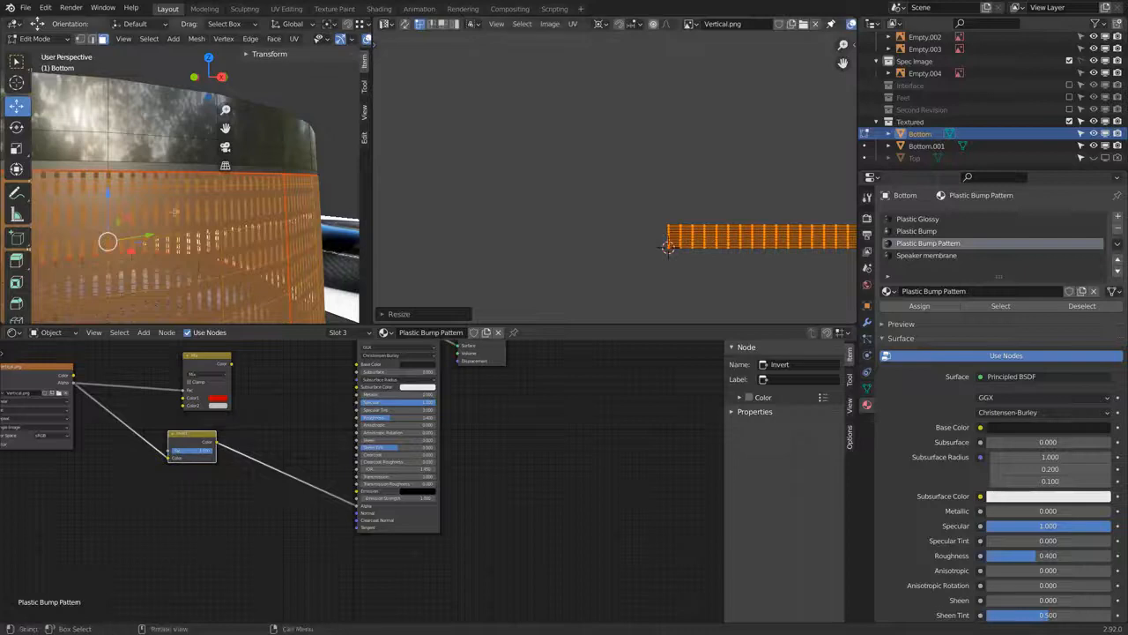
- Examine the Bottom's perforations in Object Mode from the front beside the reference image, with the 3D viewport widened
key("Tab")
scroll(185, 189, "down", 8)
key("KP_1")
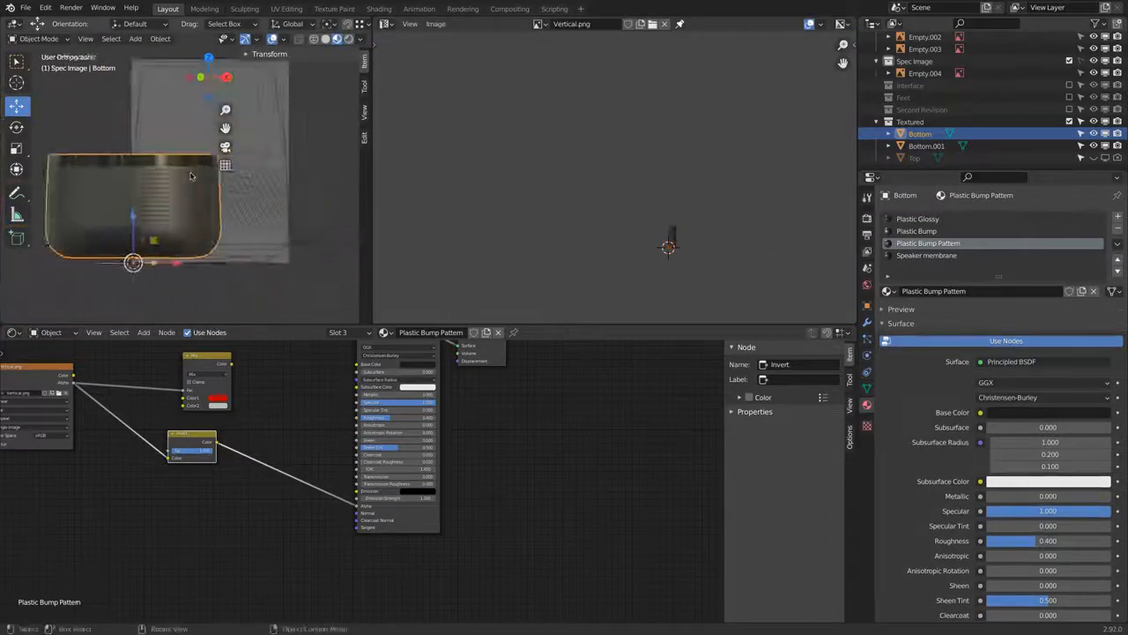
key("KP_Decimal")
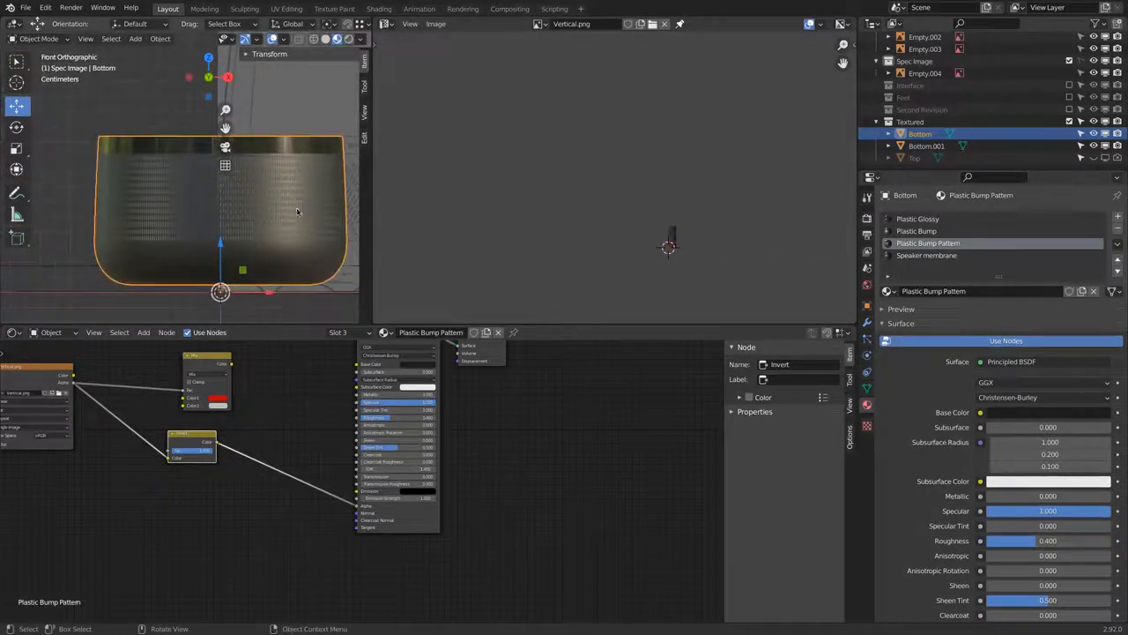
left_click_drag(372, 221, 624, 221)
scroll(133, 202, "down", 1)
middle_click_drag(226, 217, 148, 176, "shift")
scroll(148, 176, "down", 3)
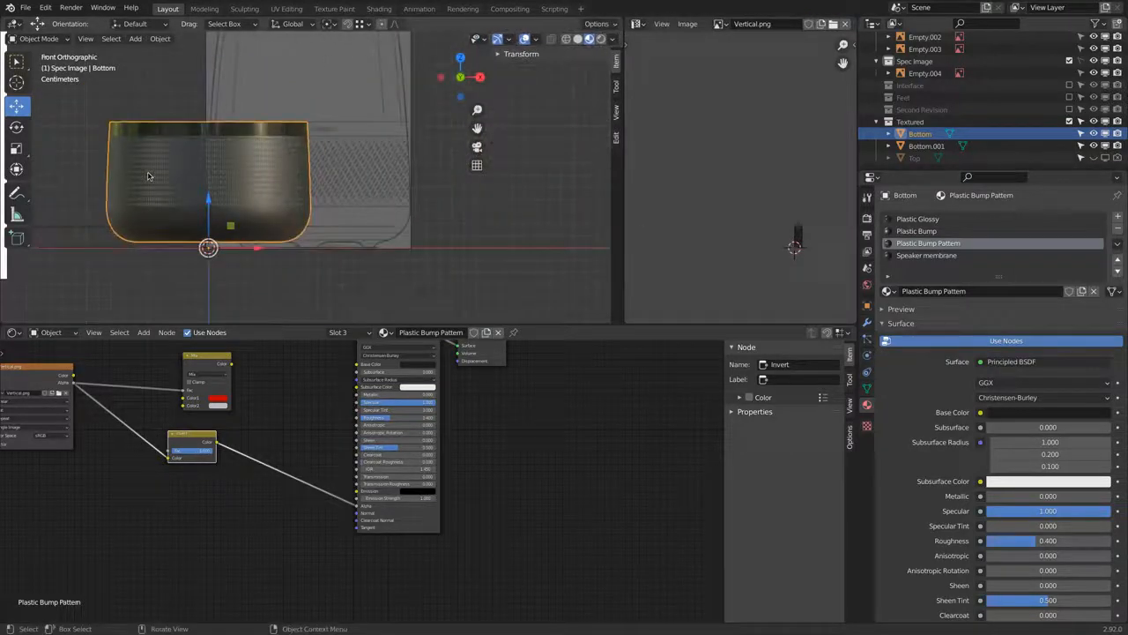